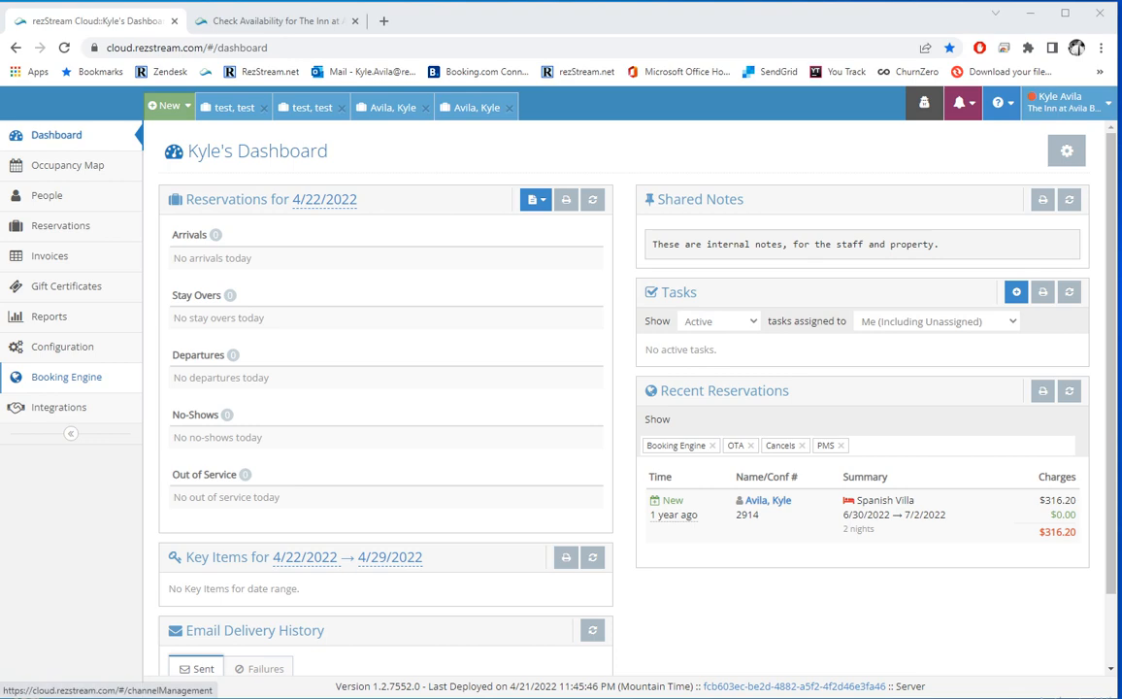
Step: Go to Booking Engine Configuration and open the Custom URL settings
{"action": "left_click", "coordinate": [66, 377]}
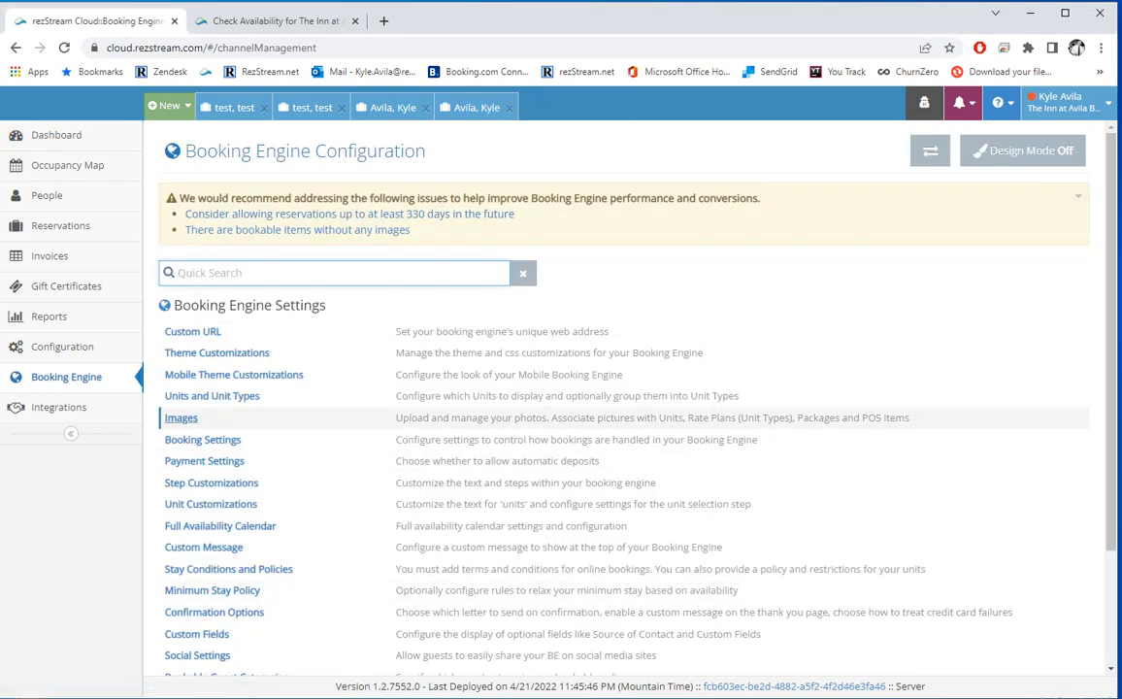
{"action": "scroll", "coordinate": [621, 320], "scroll_direction": "down", "scroll_amount": 1}
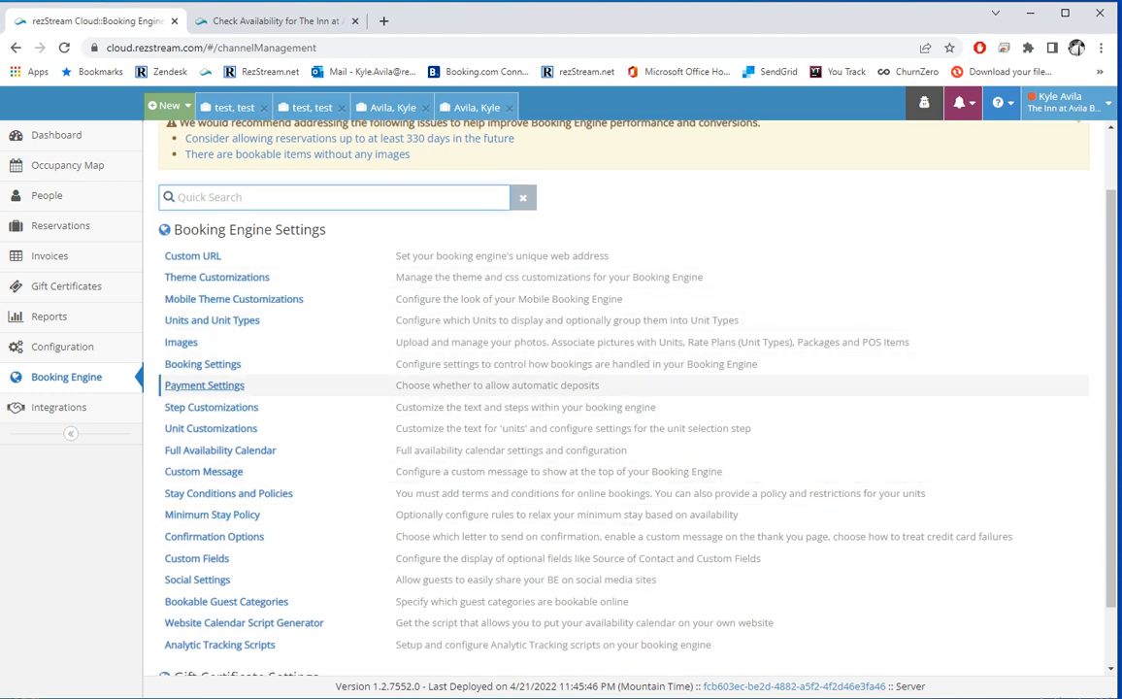
{"action": "scroll", "coordinate": [223, 364], "scroll_direction": "up", "scroll_amount": 1}
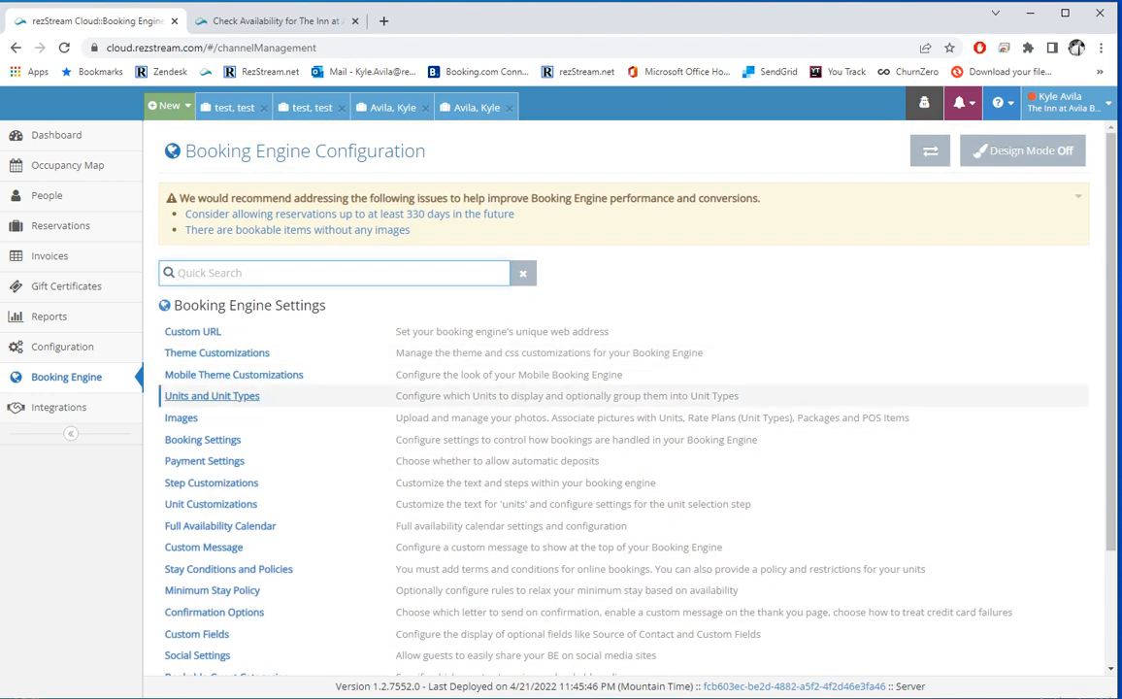
{"action": "left_click", "coordinate": [222, 331]}
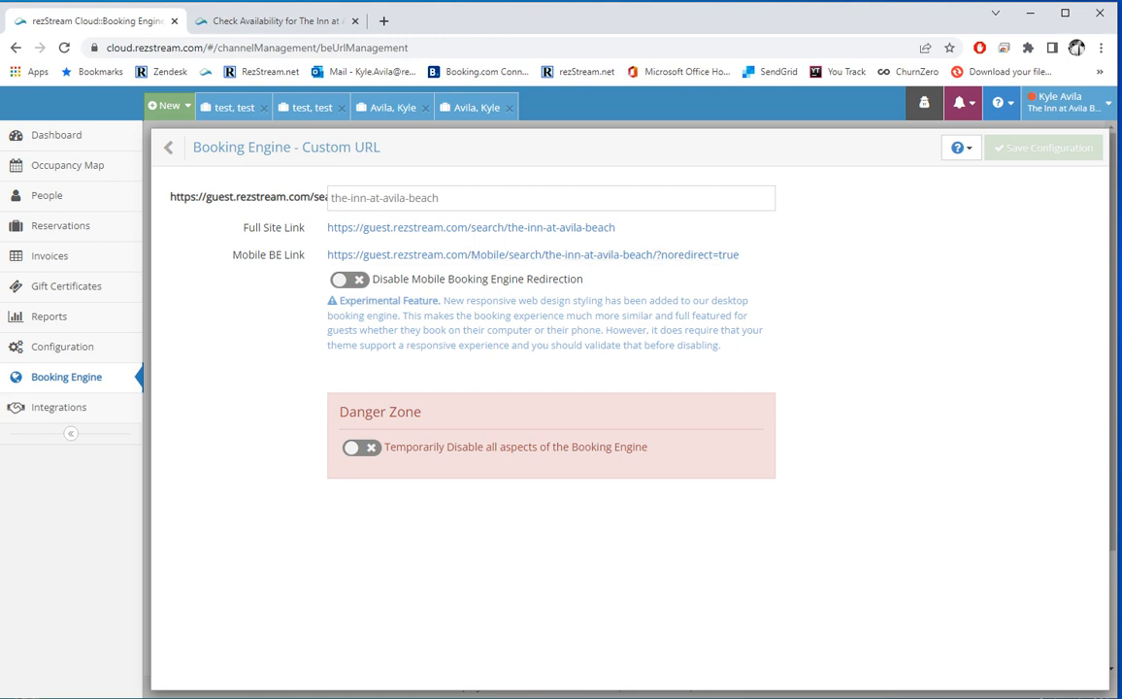
Step: Preview the full-site and mobile guest booking pages from their Custom URL links
{"action": "left_click_drag", "start_coordinate": [617, 227], "coordinate": [326, 227]}
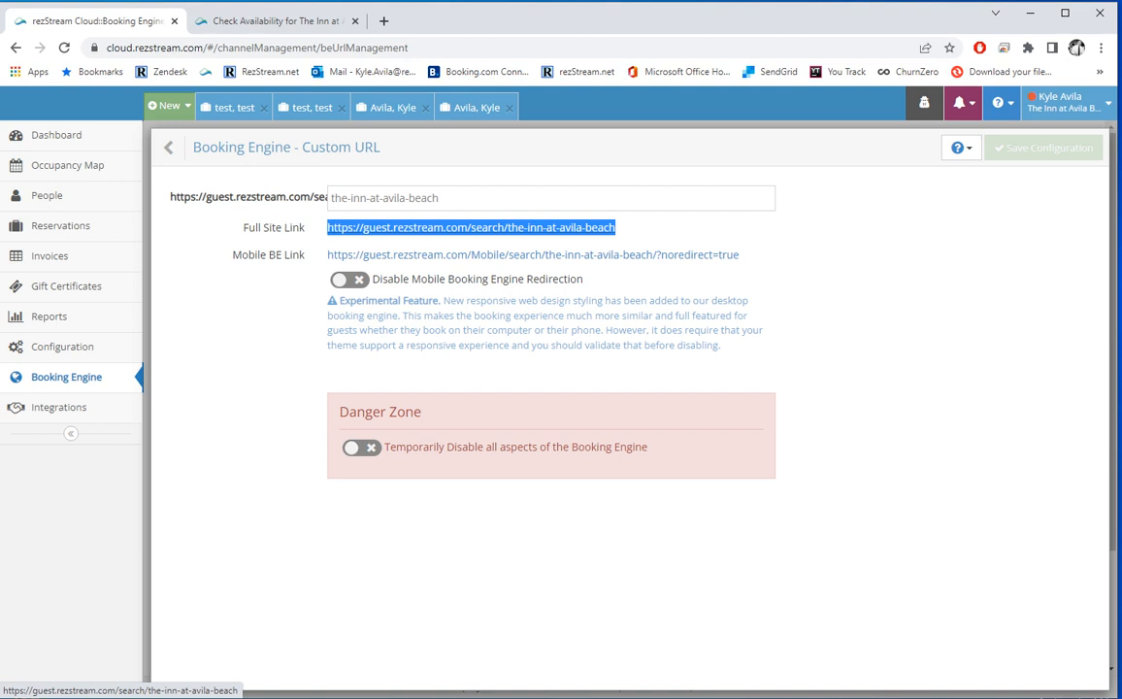
{"action": "left_click", "coordinate": [466, 228]}
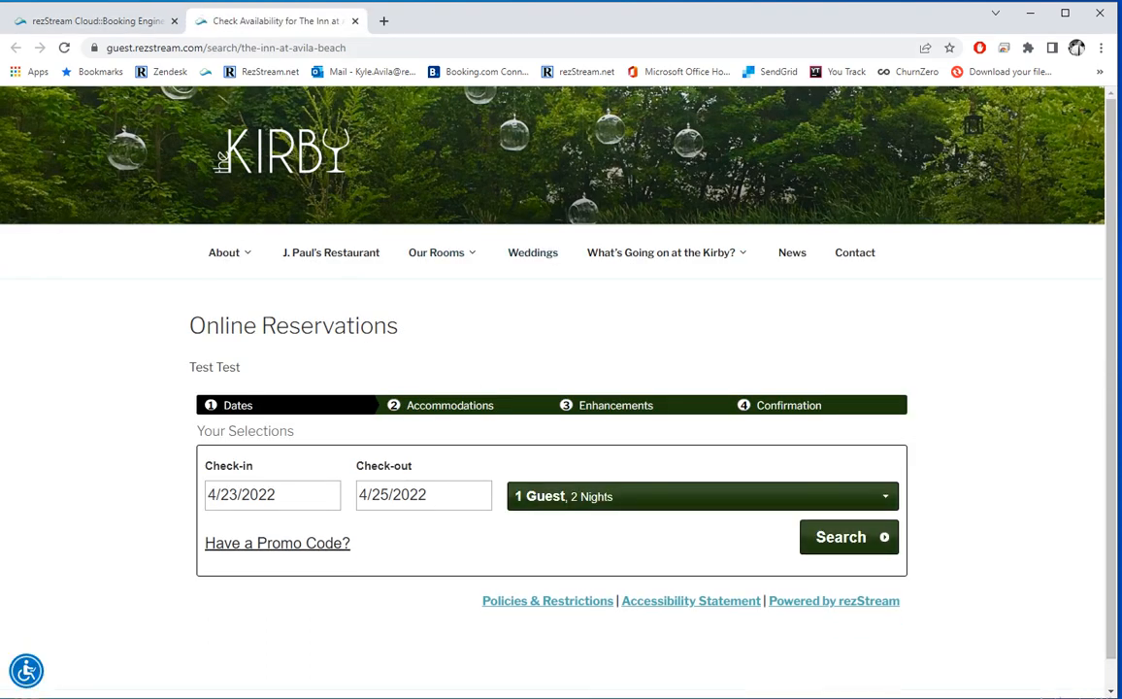
{"action": "left_click", "coordinate": [97, 20]}
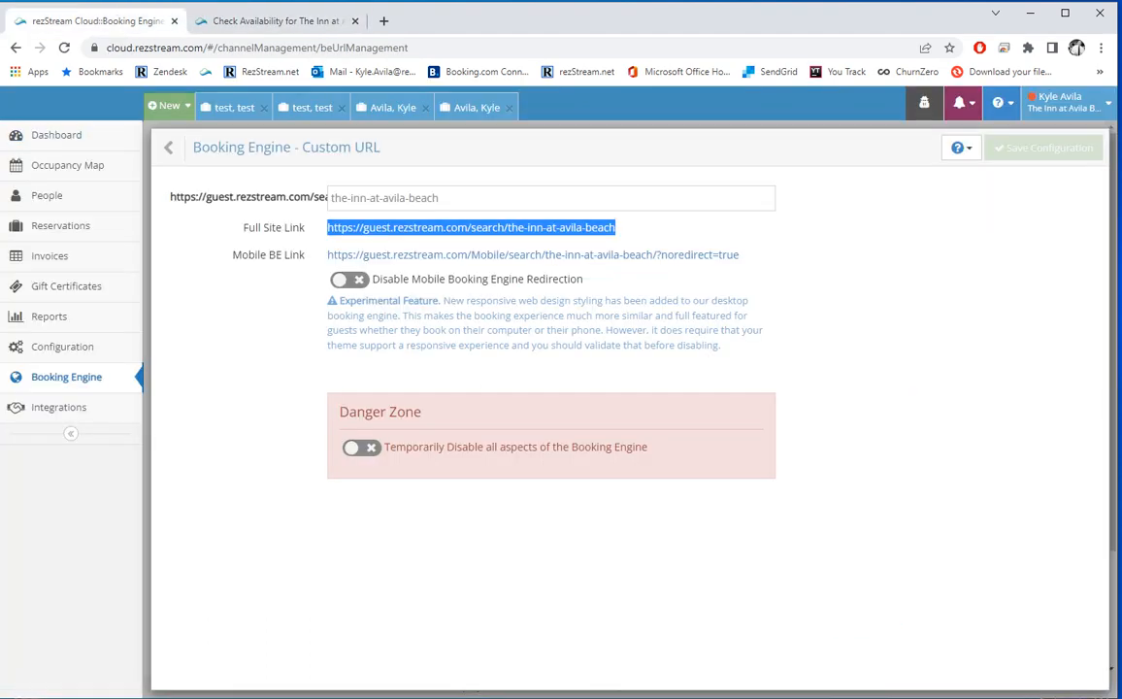
{"action": "left_click", "coordinate": [485, 254]}
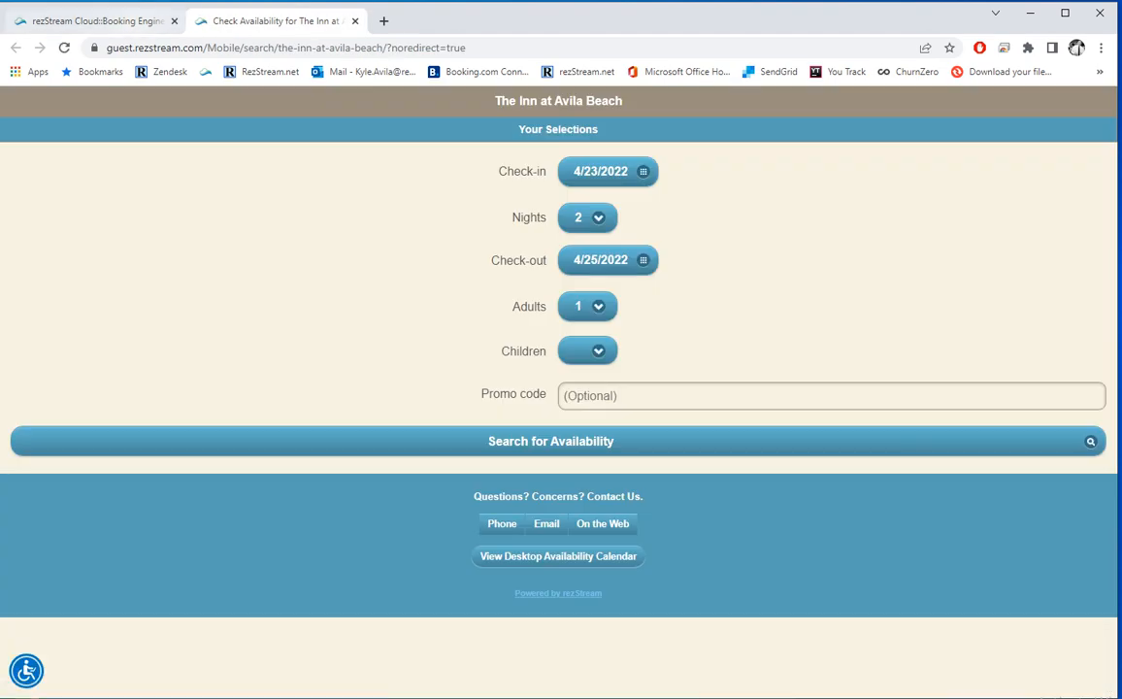
{"action": "left_click", "coordinate": [98, 20]}
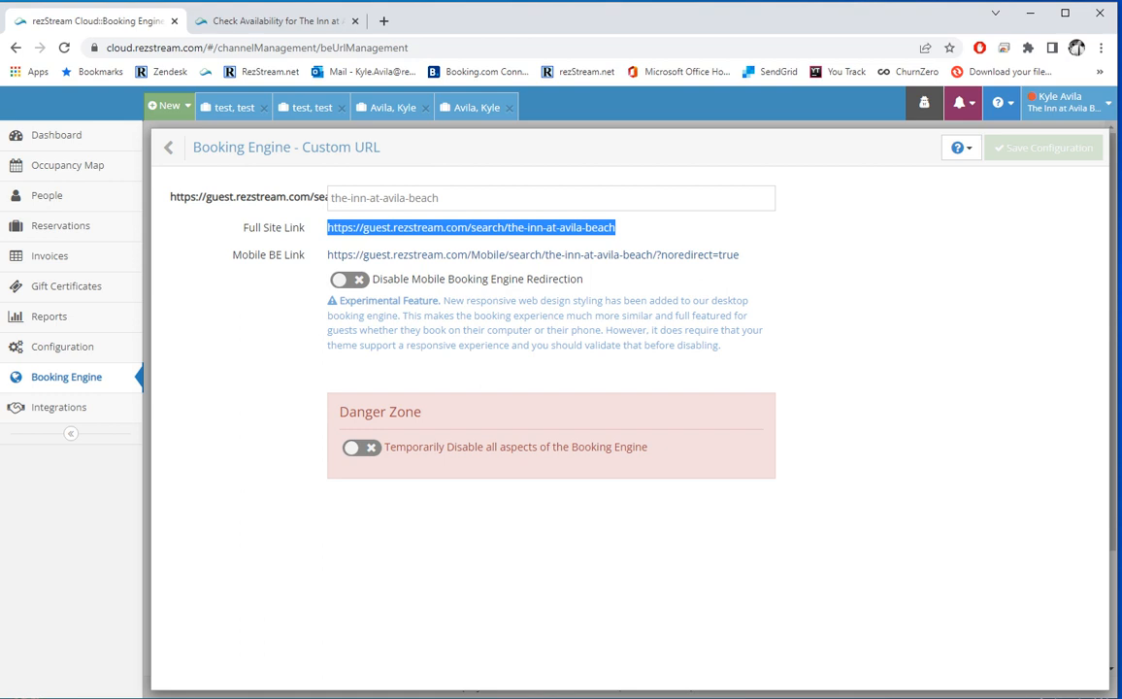
Step: Turn on Disable Mobile Booking Engine Redirection, recheck the full site, and return to the list
{"action": "left_click", "coordinate": [350, 280]}
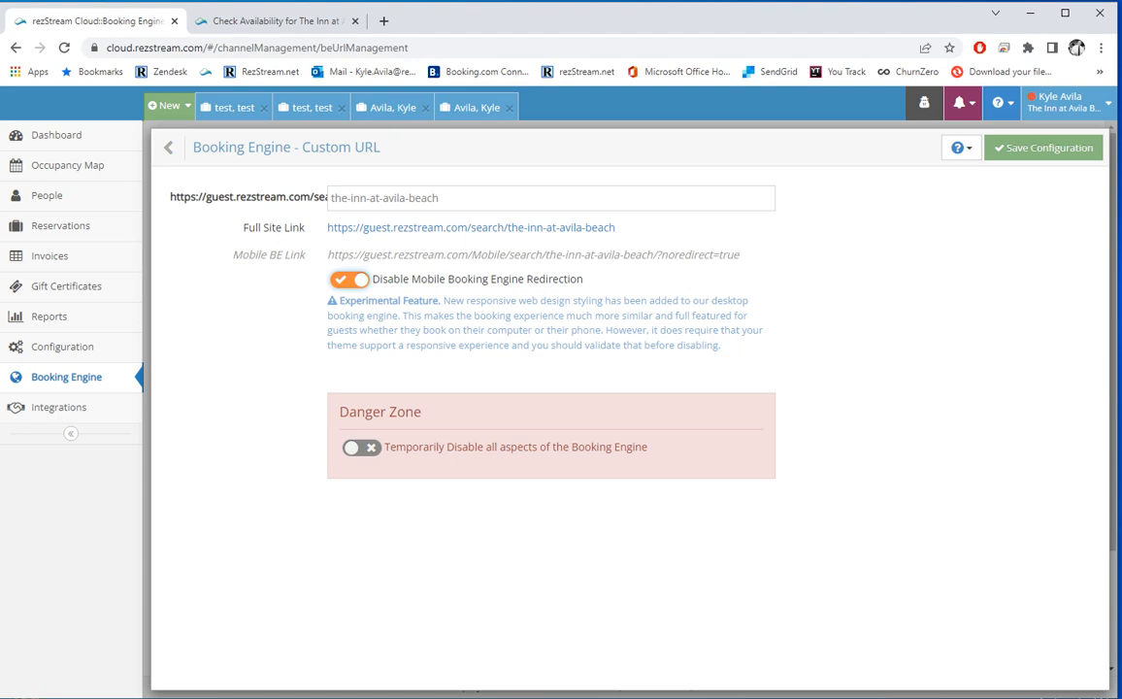
{"action": "left_click", "coordinate": [471, 228]}
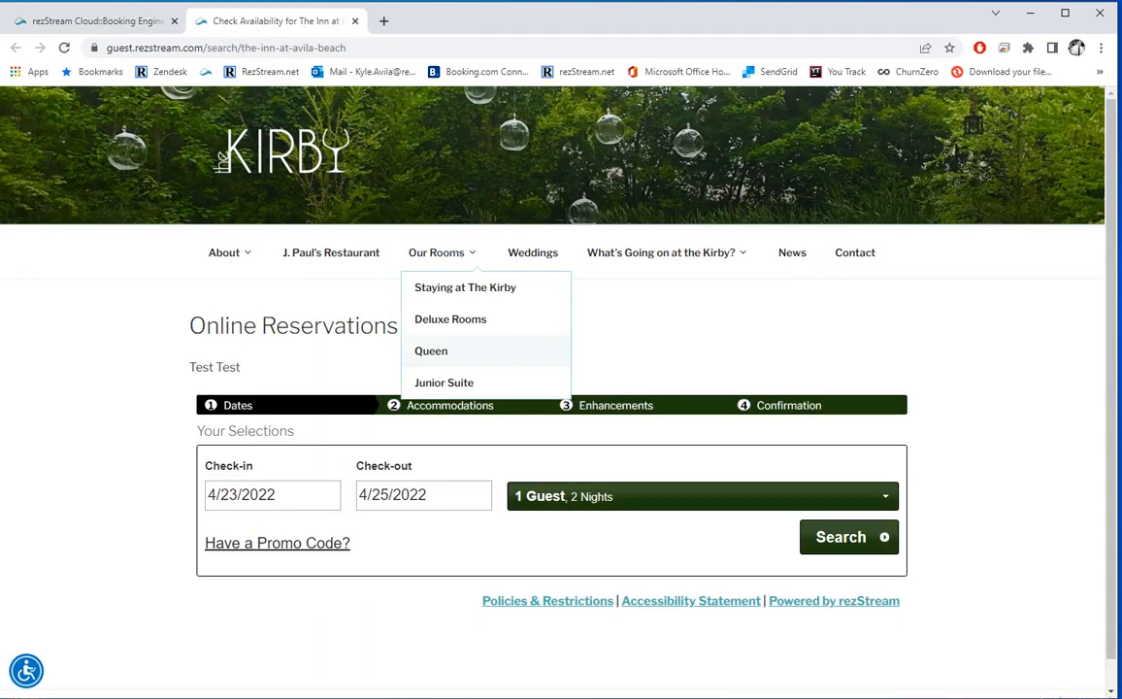
{"action": "left_click", "coordinate": [97, 21]}
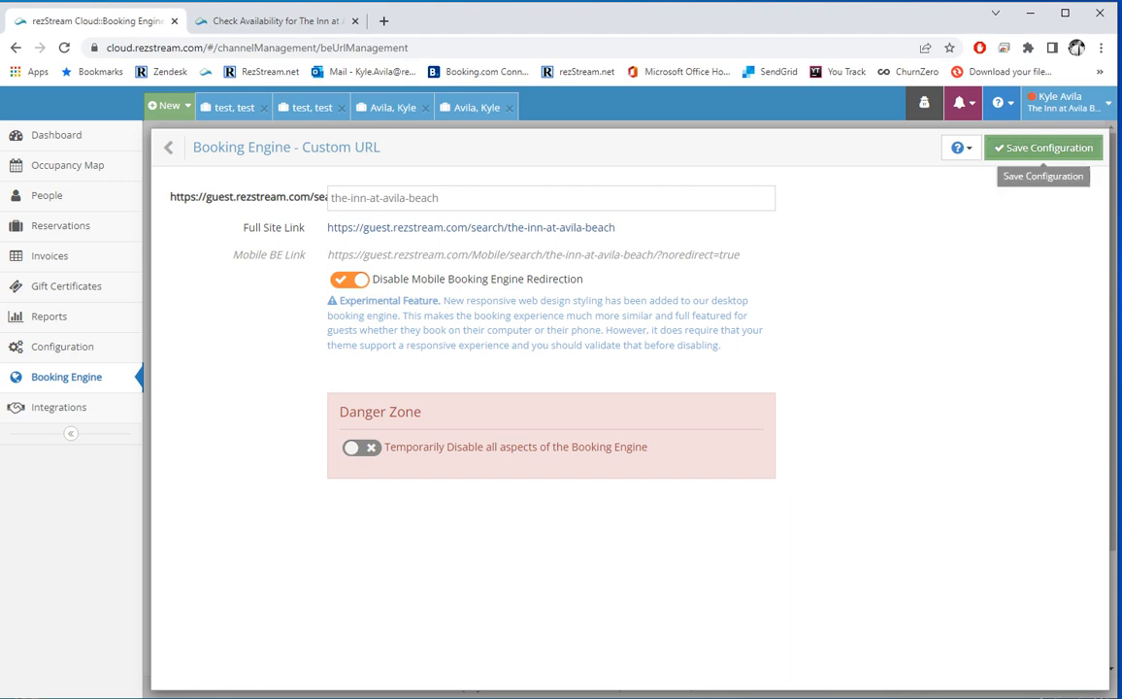
{"action": "left_click", "coordinate": [174, 146]}
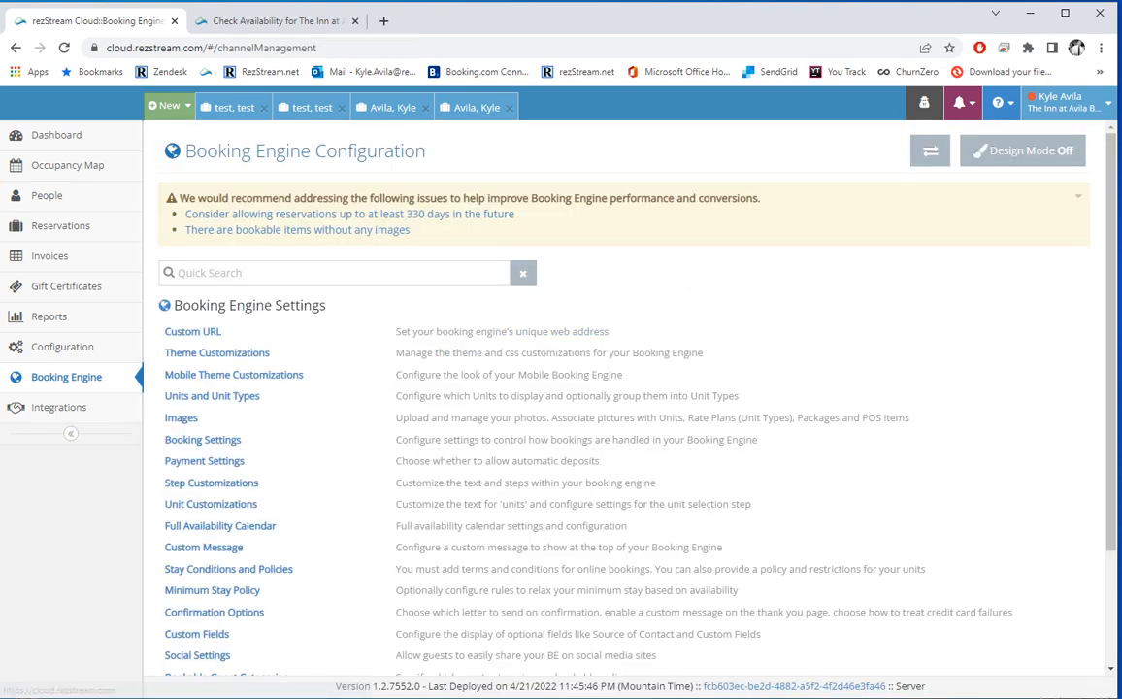
{"action": "scroll", "coordinate": [621, 277], "scroll_direction": "down", "scroll_amount": 1}
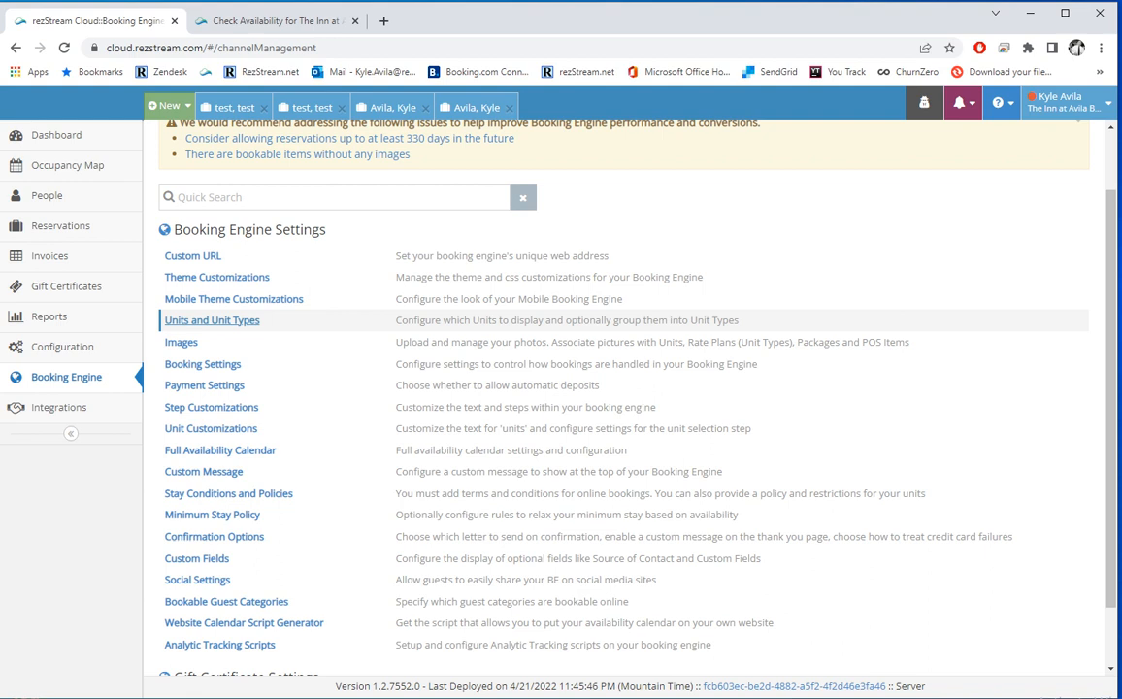
{"action": "scroll", "coordinate": [210, 321], "scroll_direction": "up", "scroll_amount": 1}
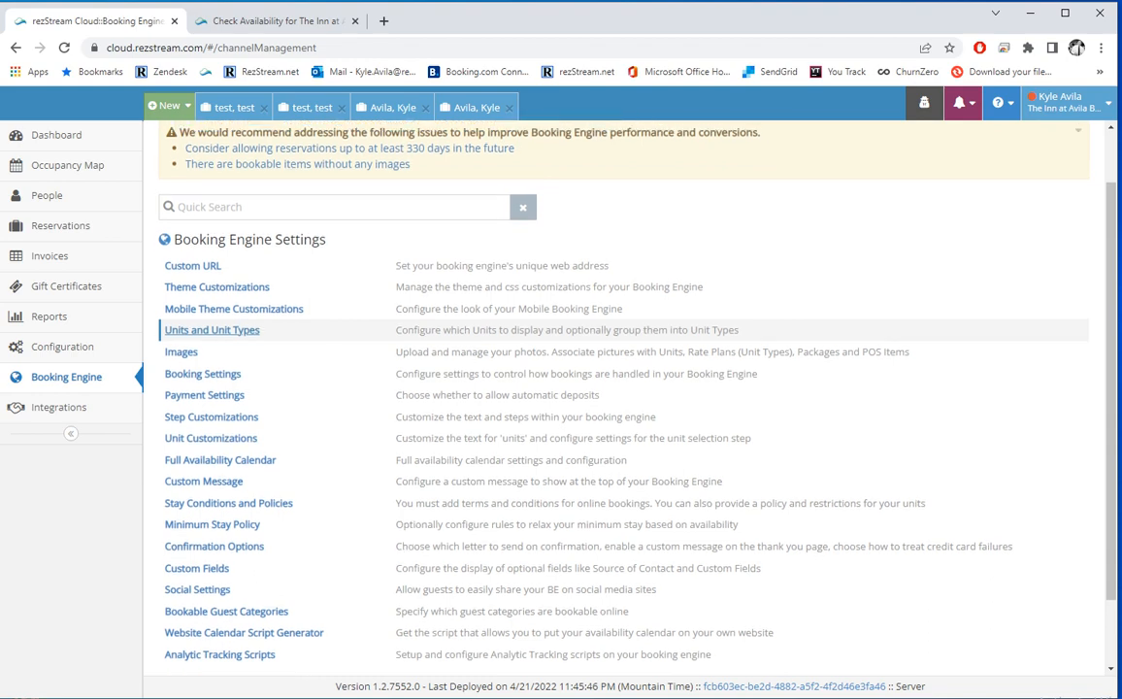
Step: In Units and Unit Types, try booking by Unit Type, revert to Unit, and open Modern Spa Rooms
{"action": "left_click", "coordinate": [210, 395]}
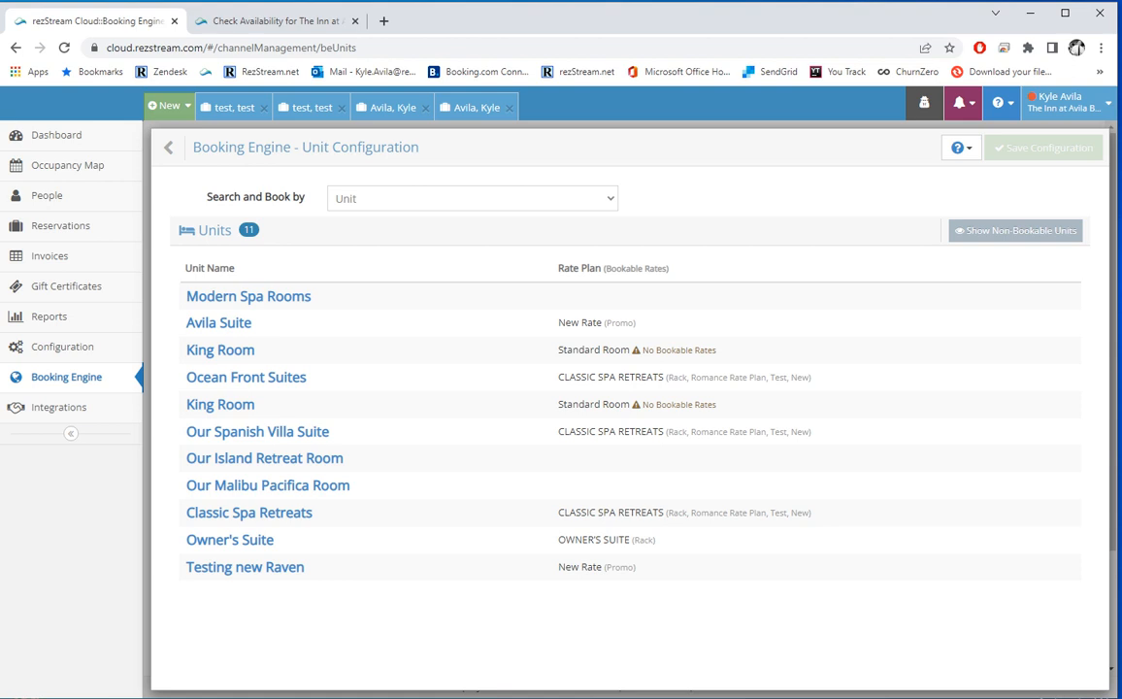
{"action": "left_click", "coordinate": [473, 199]}
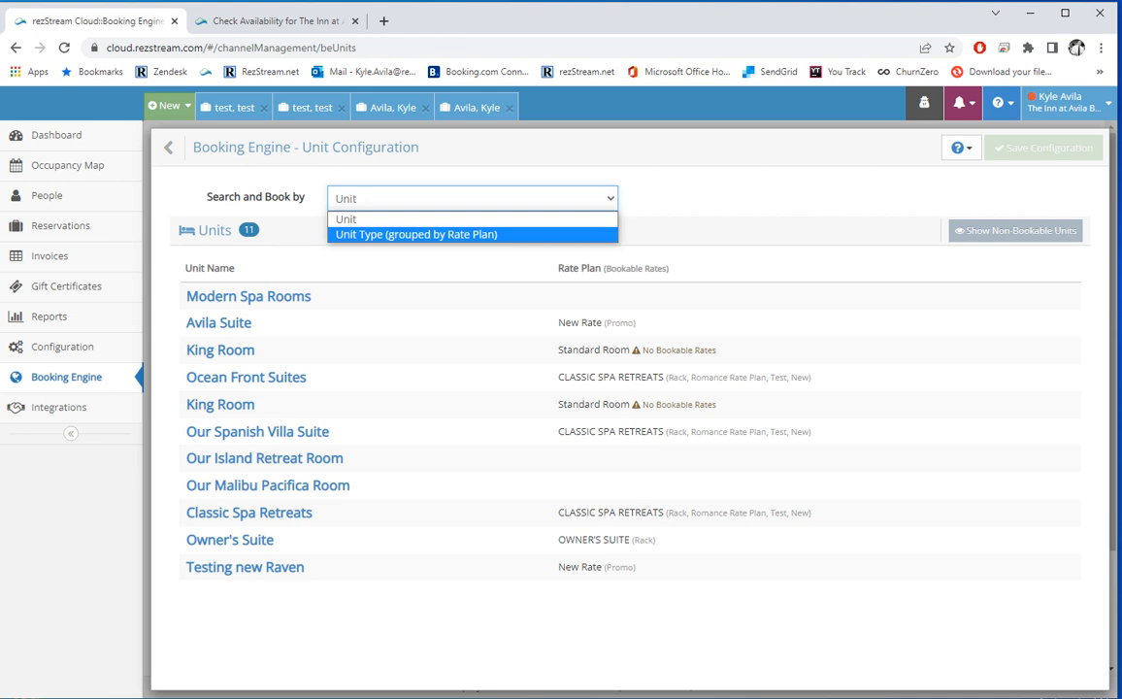
{"action": "left_click", "coordinate": [416, 234]}
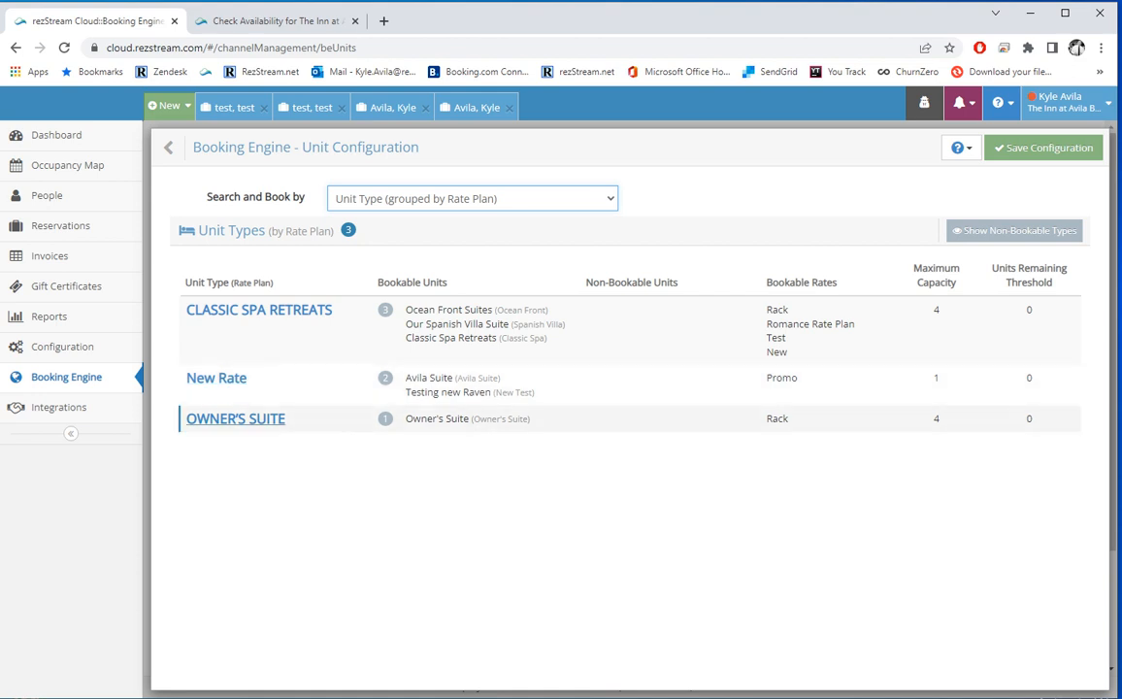
{"action": "left_click", "coordinate": [472, 198]}
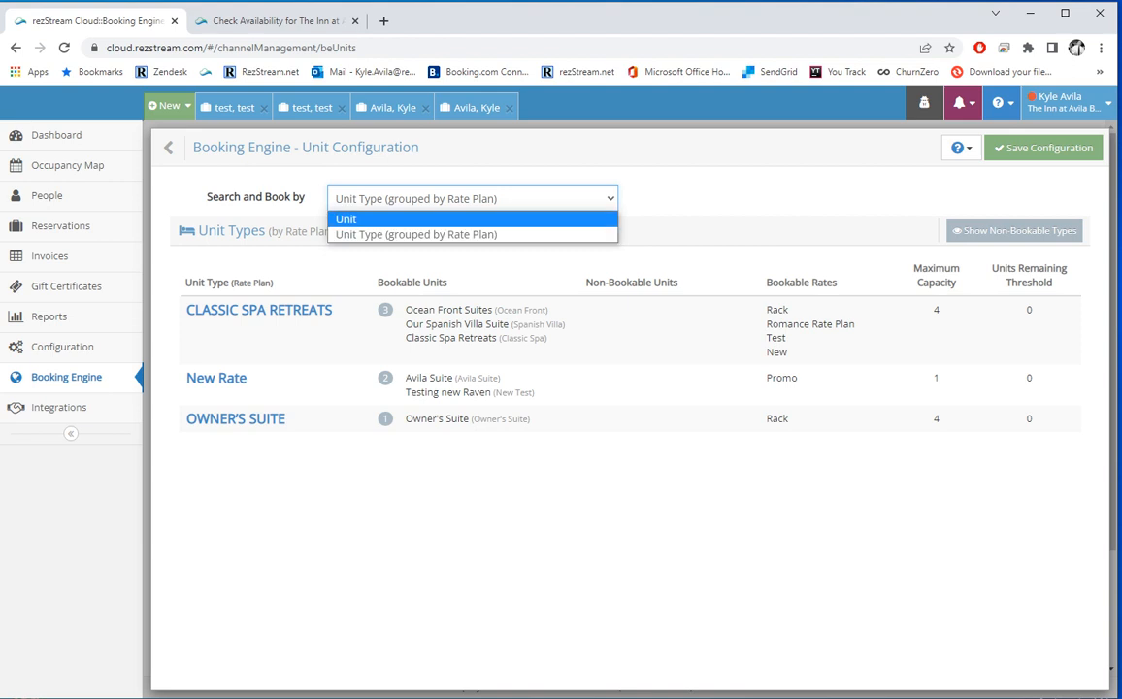
{"action": "left_click", "coordinate": [388, 218]}
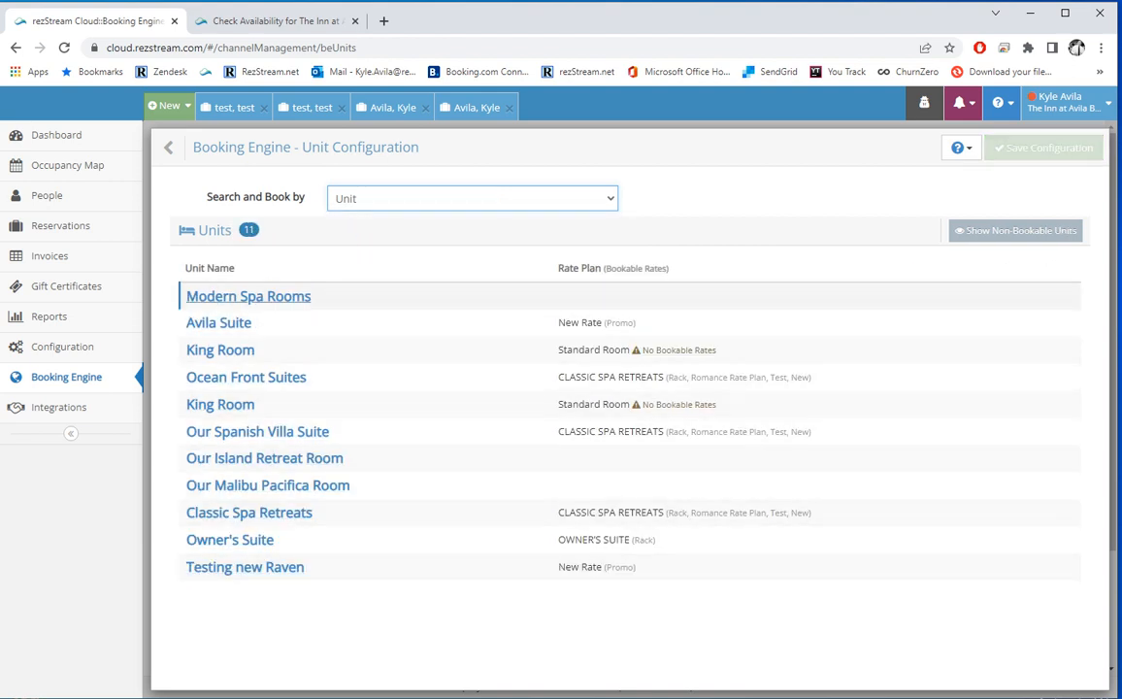
{"action": "left_click", "coordinate": [249, 296]}
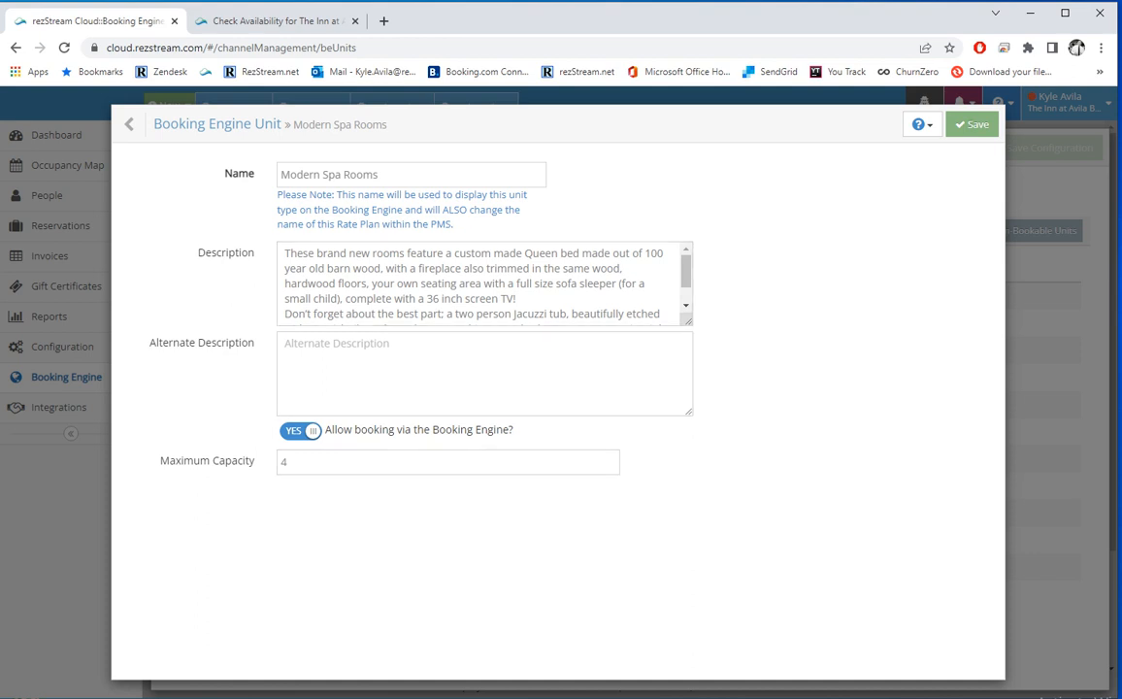
Step: Close Modern Spa Rooms and set Search and Book by to Unit Type grouped by Rate Plan
{"action": "left_click", "coordinate": [131, 123]}
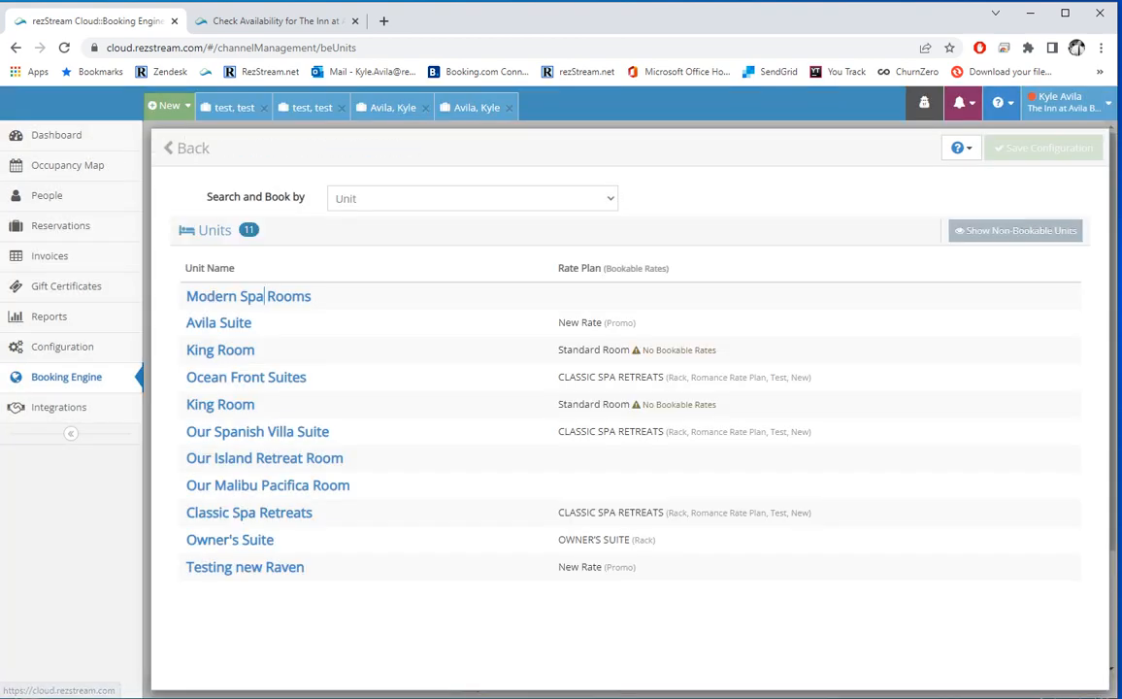
{"action": "left_click", "coordinate": [471, 198]}
{"action": "left_click", "coordinate": [417, 234]}
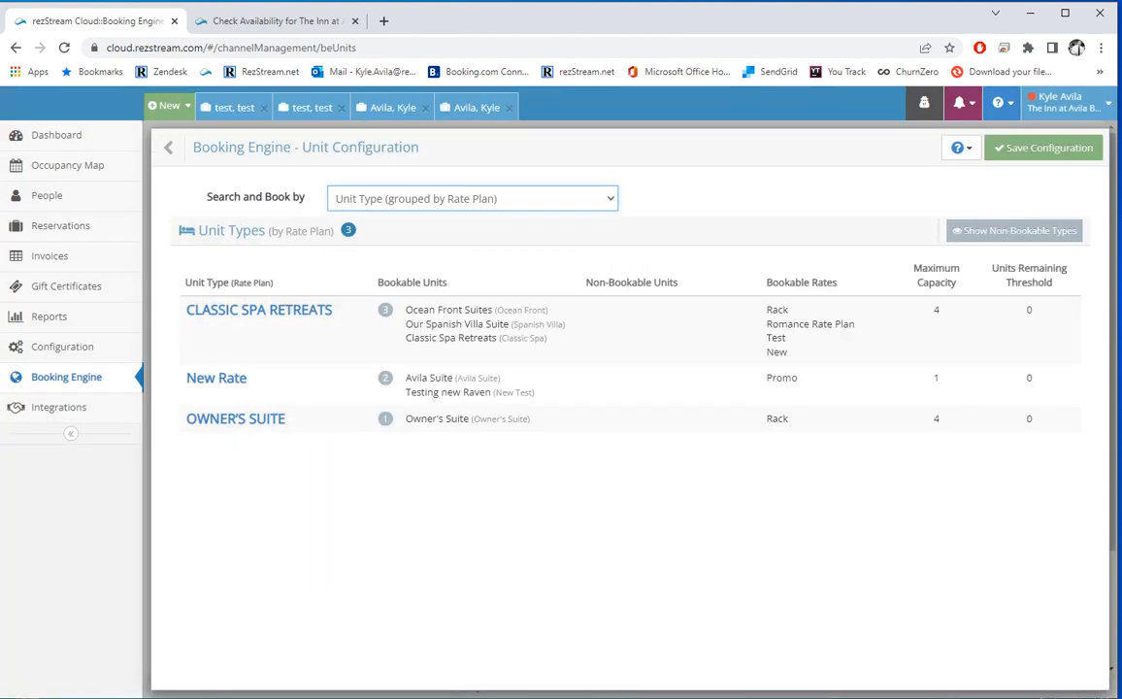
Step: Review the CLASSIC SPA RETREATS unit type details, then go back to the settings list
{"action": "left_click", "coordinate": [259, 310]}
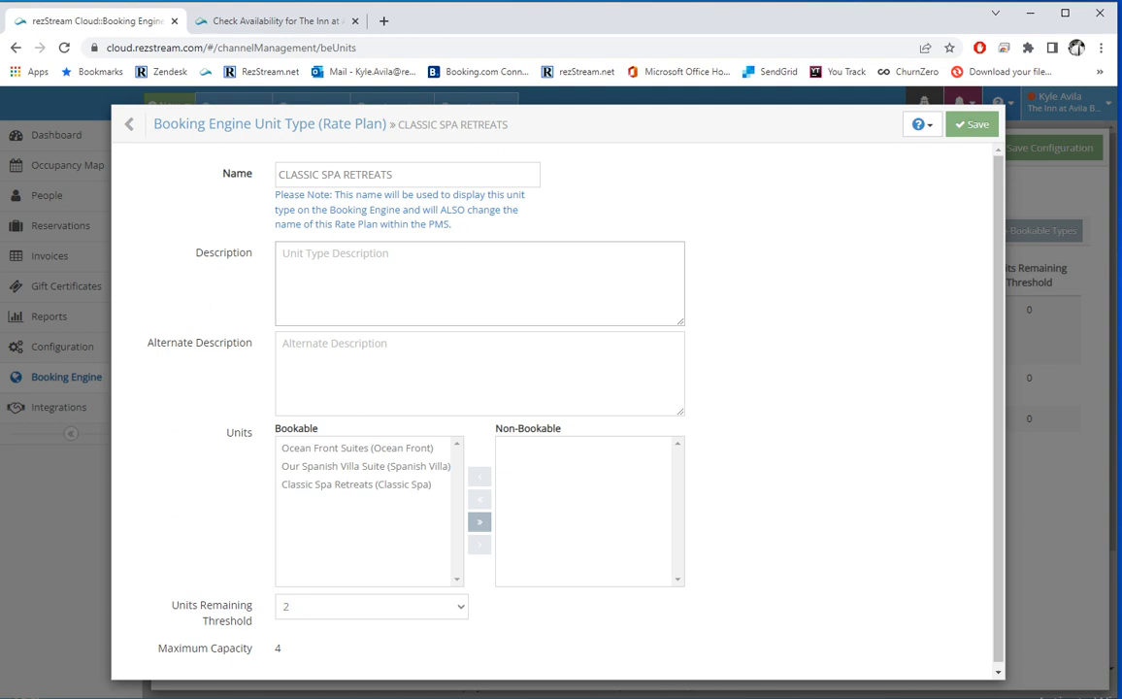
{"action": "scroll", "coordinate": [480, 373], "scroll_direction": "down", "scroll_amount": 1}
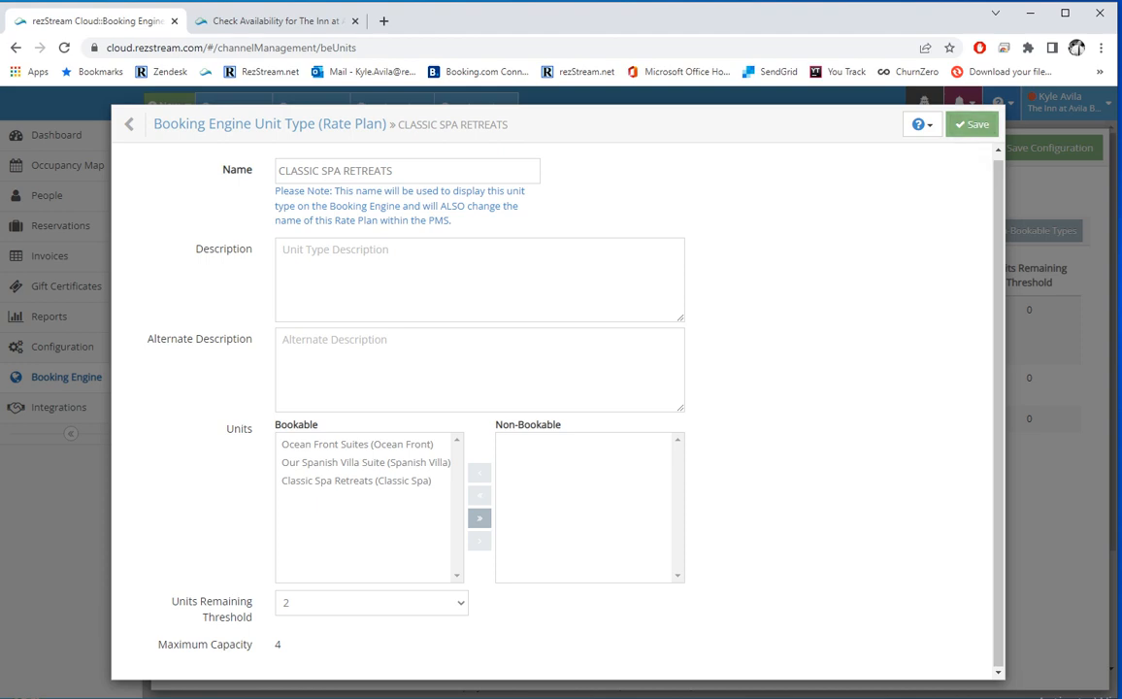
{"action": "left_click", "coordinate": [134, 124]}
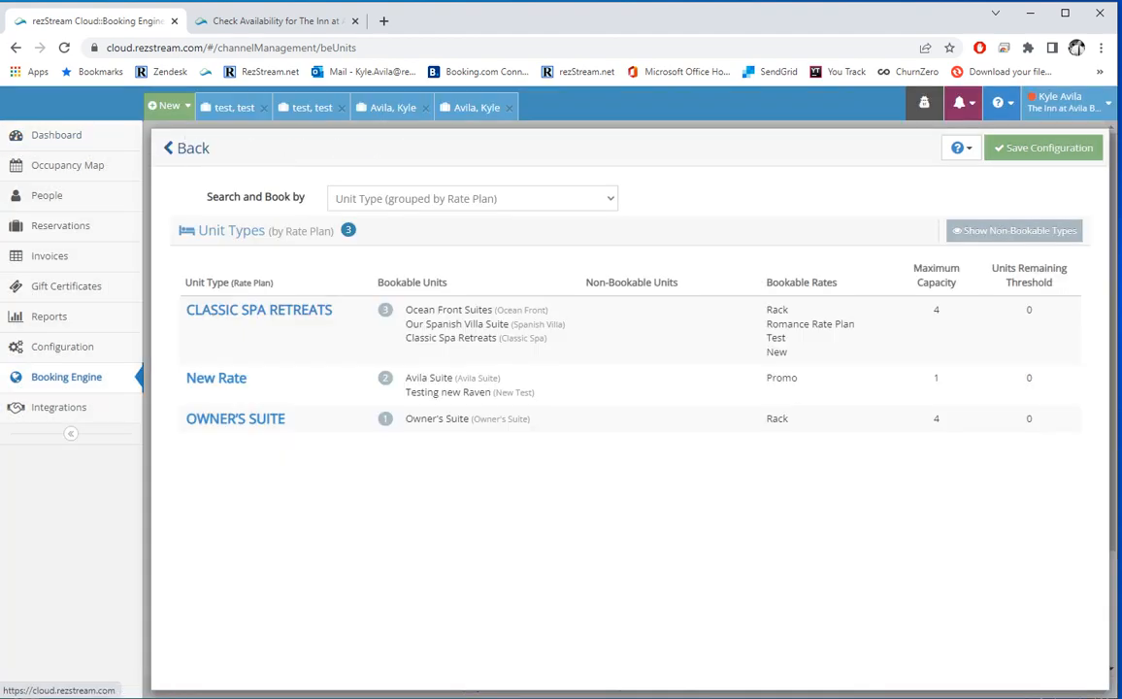
{"action": "left_click", "coordinate": [175, 149]}
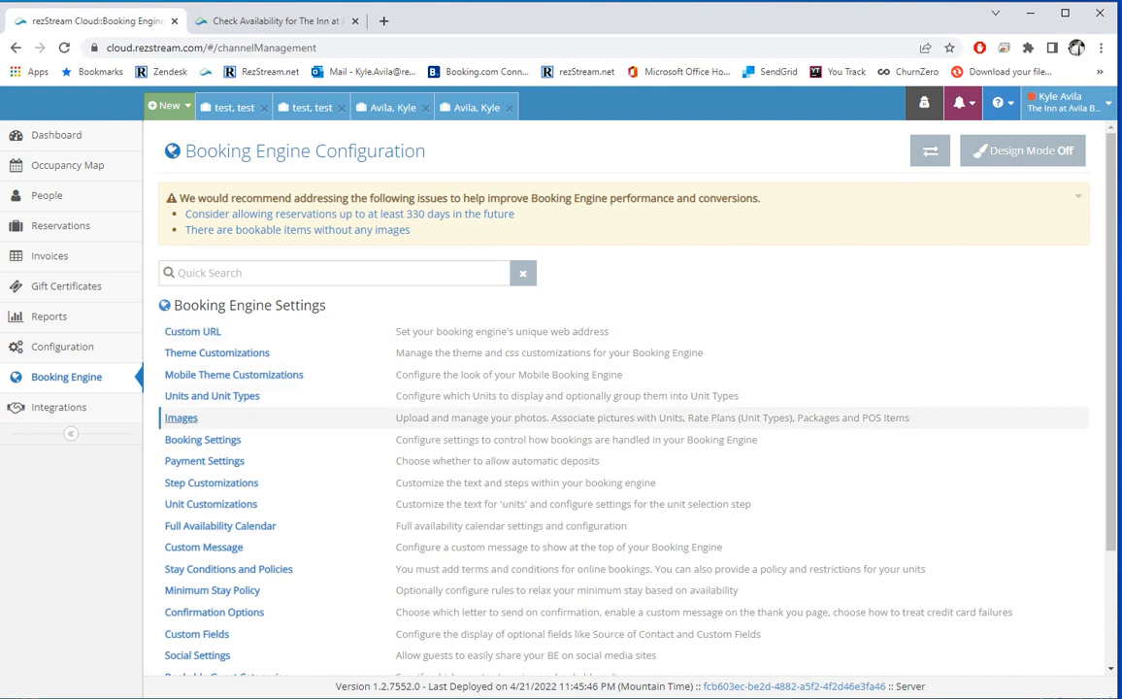
Step: Open the Images page and expand the 'Select a Unit, Rate Plan, Package, or POS Item' list
{"action": "left_click", "coordinate": [182, 419]}
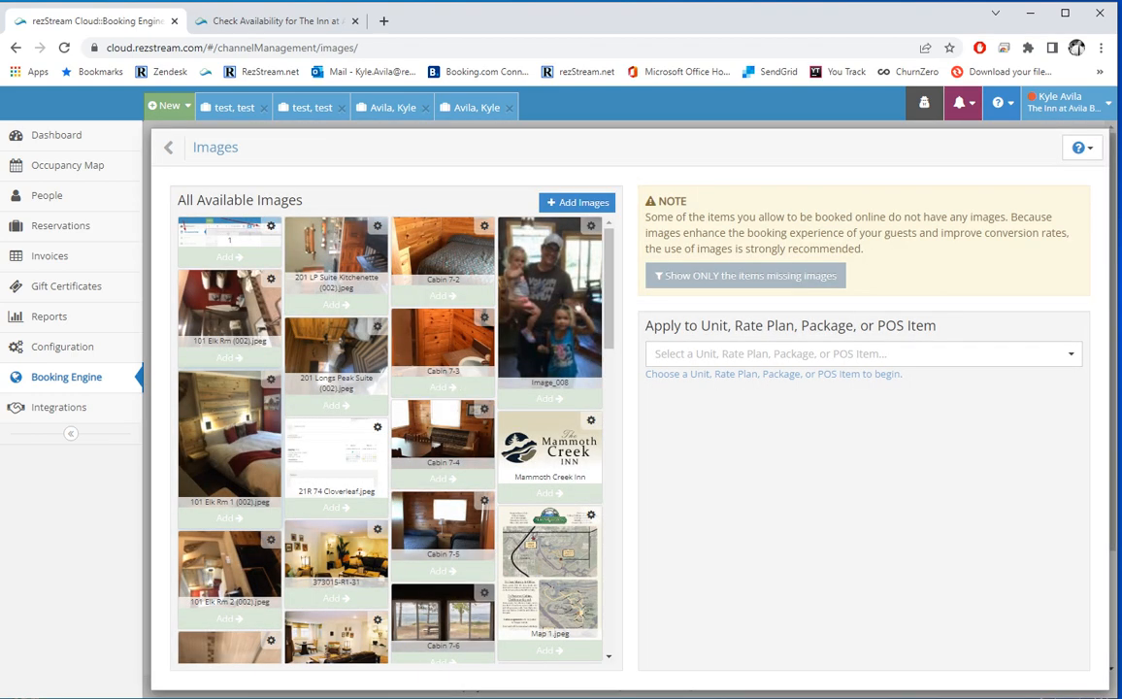
{"action": "scroll", "coordinate": [390, 437], "scroll_direction": "down", "scroll_amount": 3}
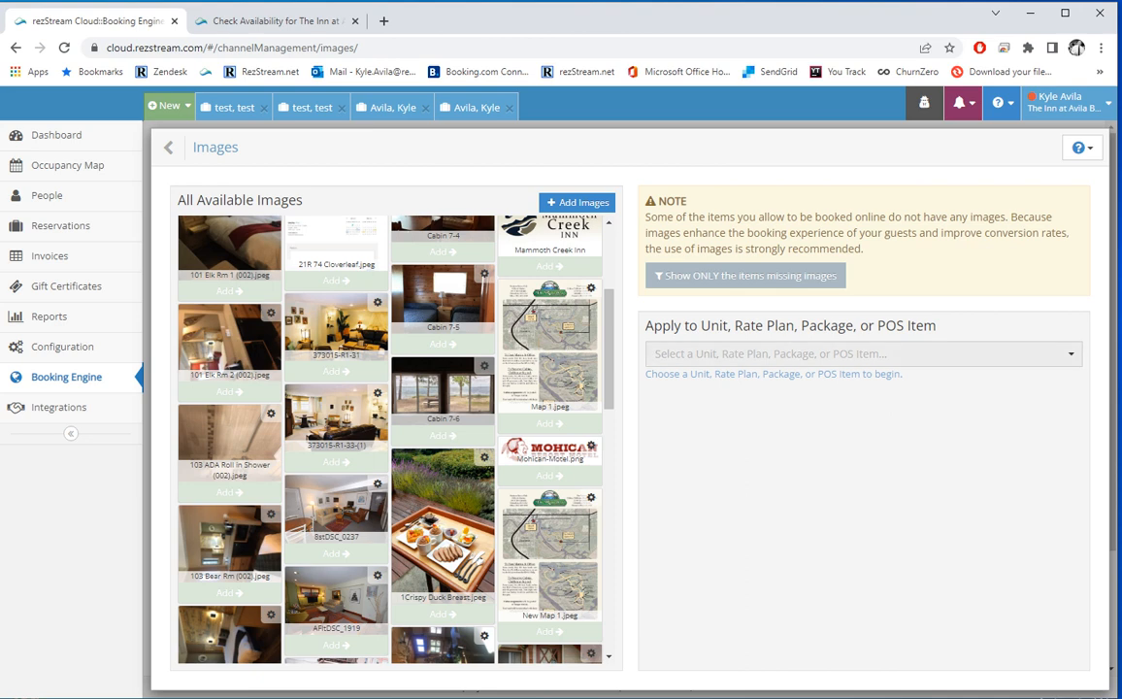
{"action": "left_click", "coordinate": [863, 354]}
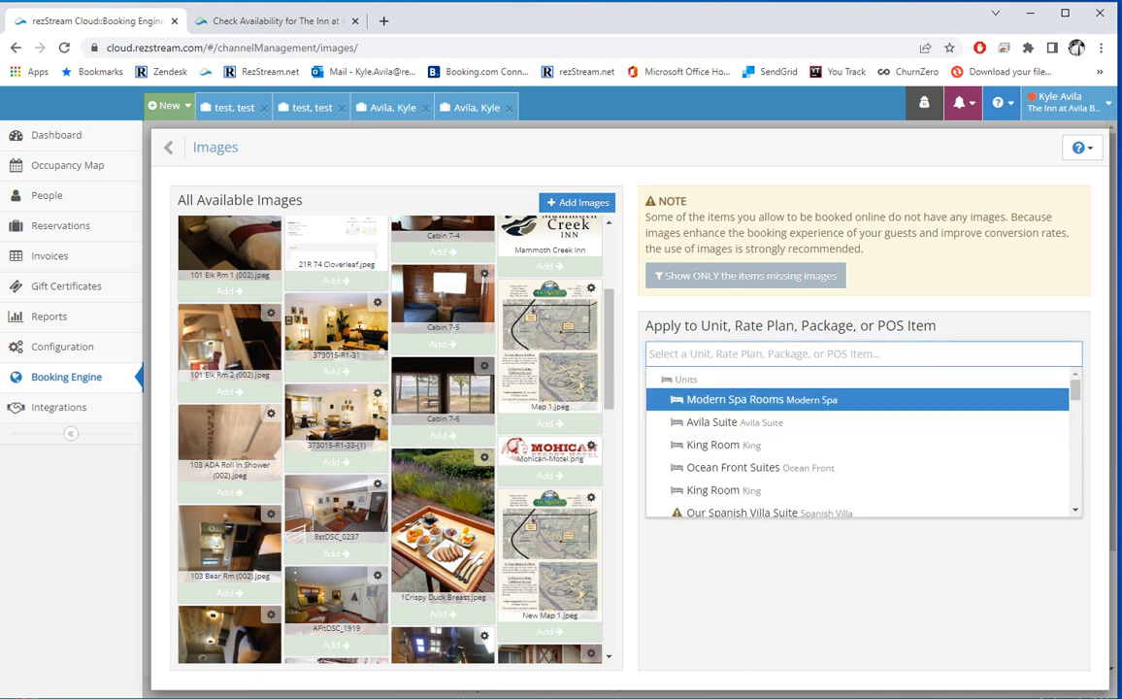
Step: Apply the 1Crispy Duck Breast image to the Breakfast Basket item
{"action": "scroll", "coordinate": [862, 427], "scroll_direction": "down", "scroll_amount": 5}
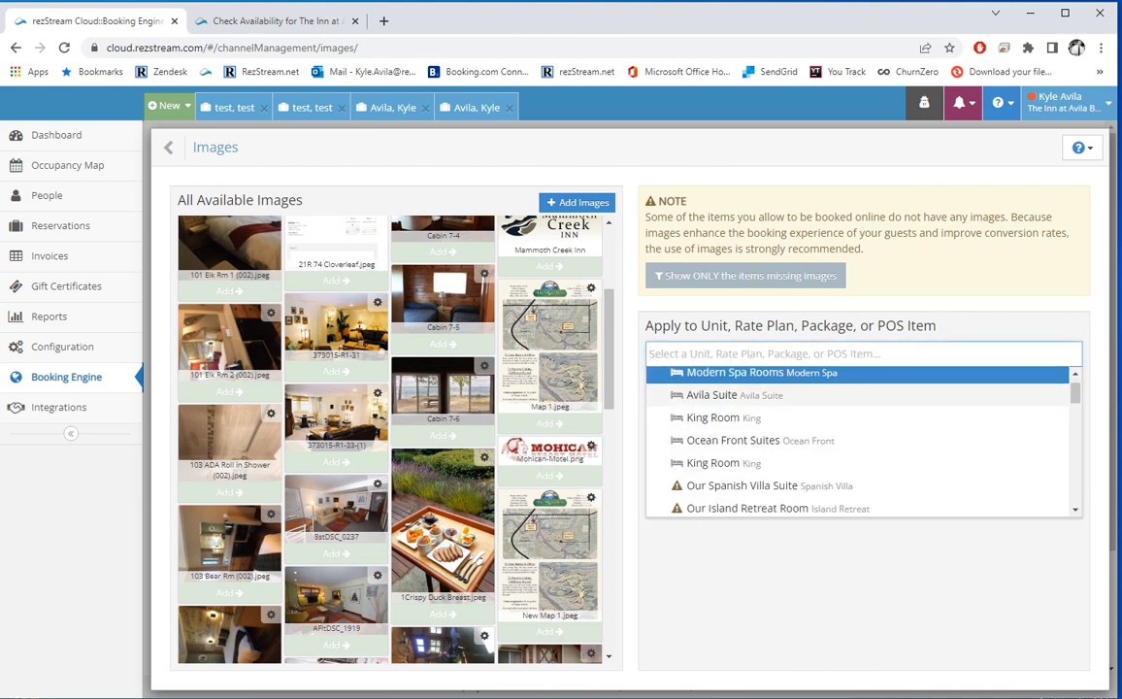
{"action": "scroll", "coordinate": [861, 427], "scroll_direction": "down", "scroll_amount": 2}
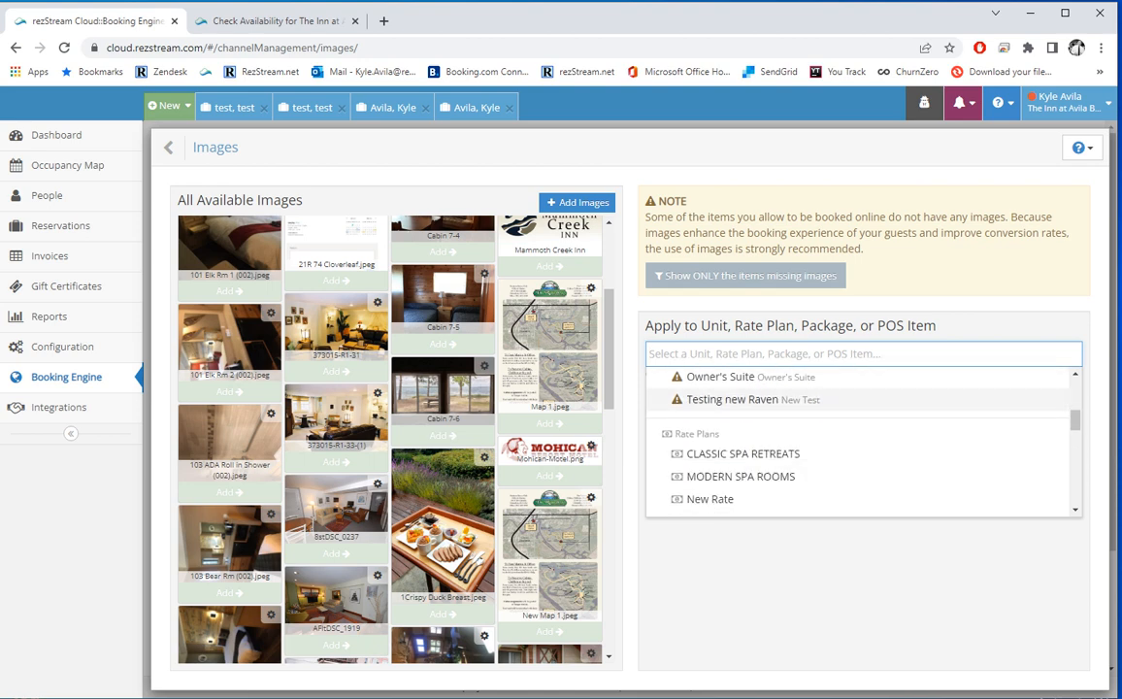
{"action": "scroll", "coordinate": [861, 442], "scroll_direction": "down", "scroll_amount": 5}
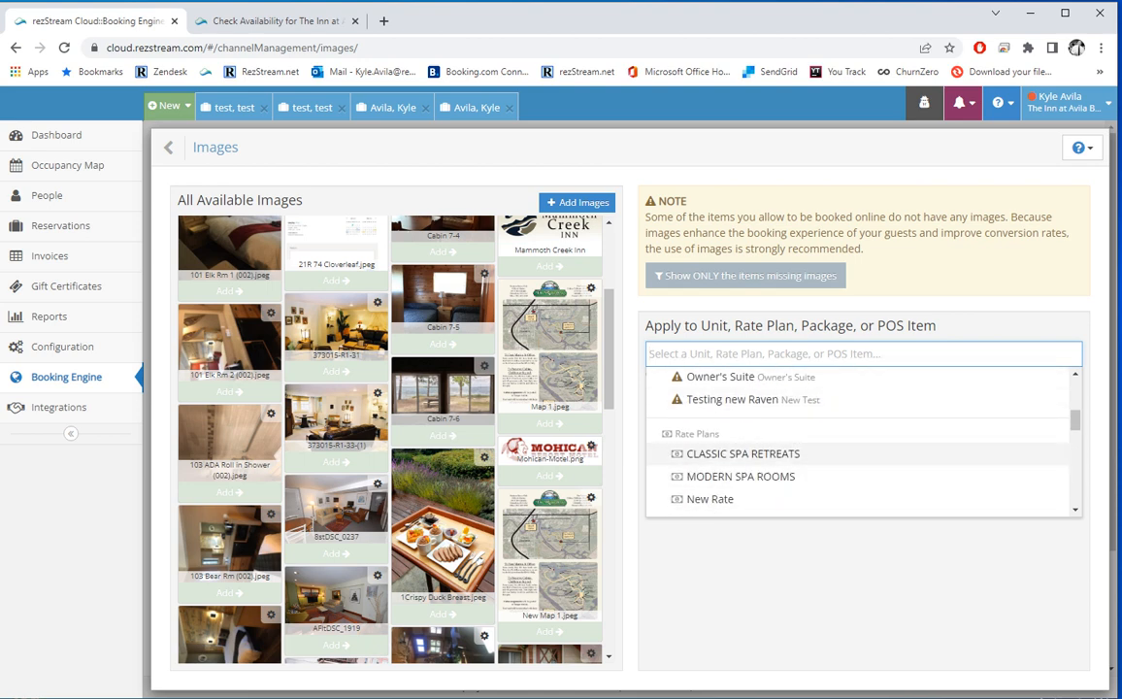
{"action": "scroll", "coordinate": [861, 442], "scroll_direction": "down", "scroll_amount": 2}
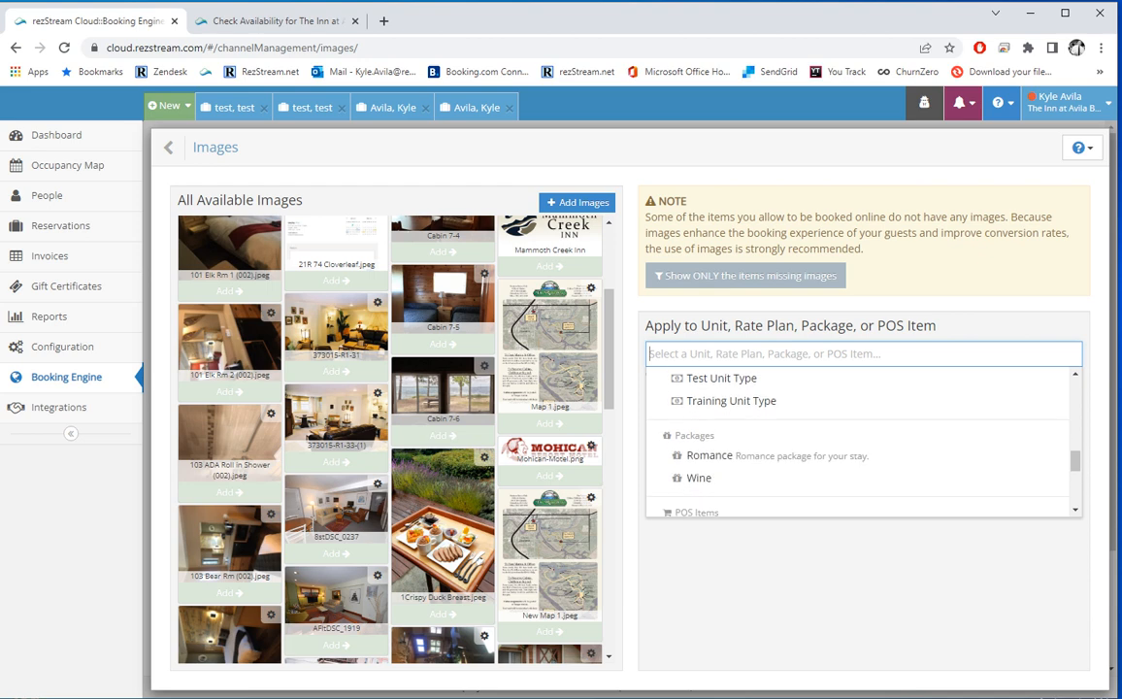
{"action": "scroll", "coordinate": [861, 447], "scroll_direction": "down", "scroll_amount": 2}
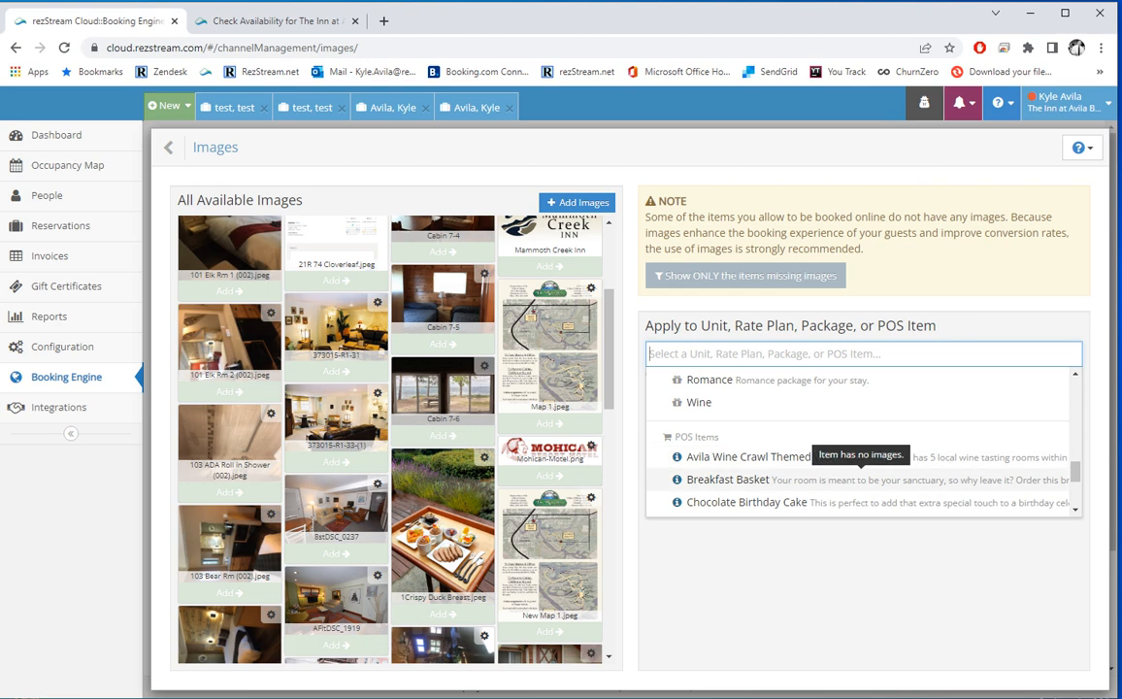
{"action": "left_click", "coordinate": [860, 479]}
{"action": "scroll", "coordinate": [443, 534], "scroll_direction": "down", "scroll_amount": 1}
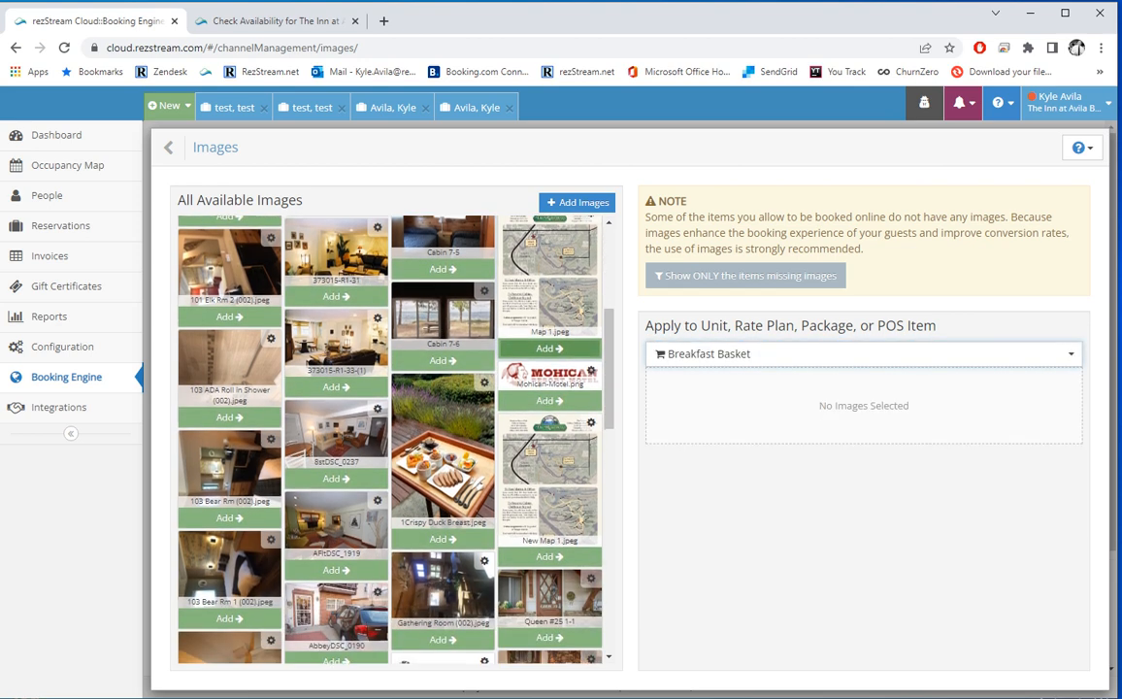
{"action": "left_click", "coordinate": [442, 538]}
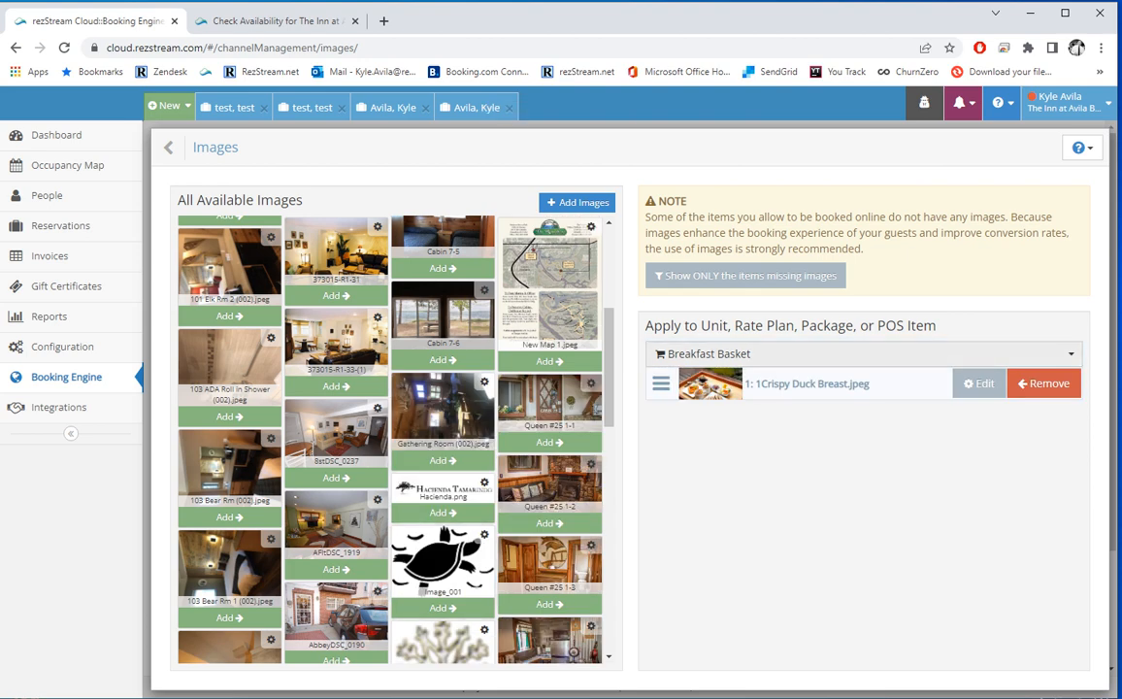
Step: View the 101 Elk Rm 2 image details without changes, then return to the configuration list
{"action": "scroll", "coordinate": [388, 437], "scroll_direction": "up", "scroll_amount": 1}
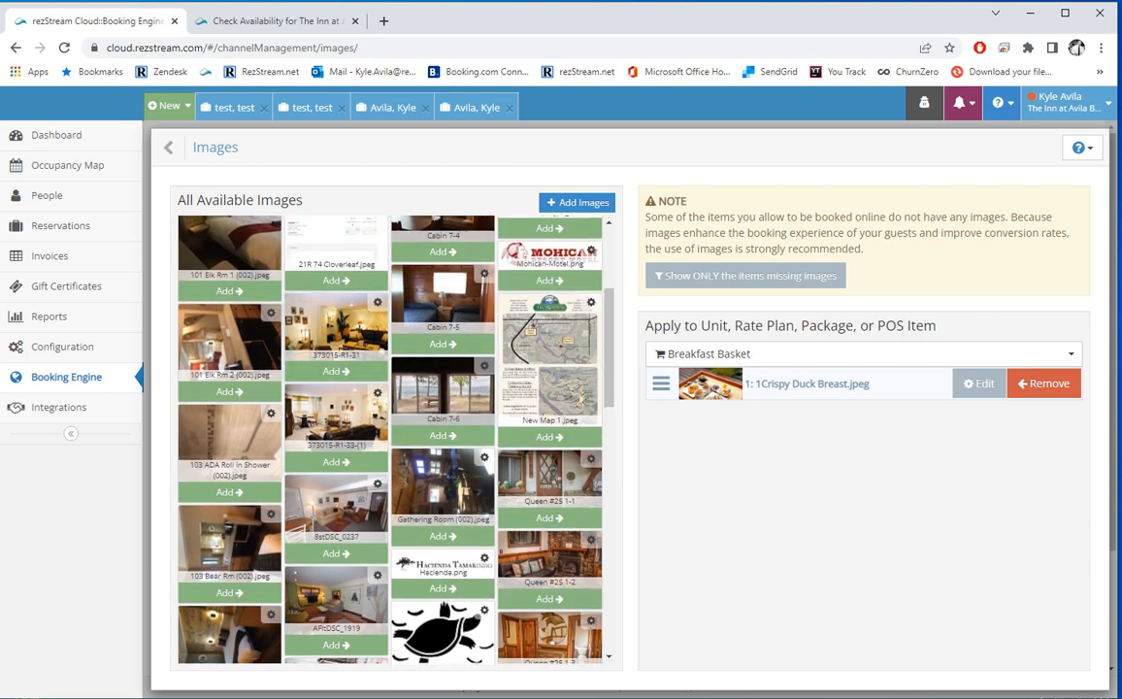
{"action": "left_click", "coordinate": [271, 314]}
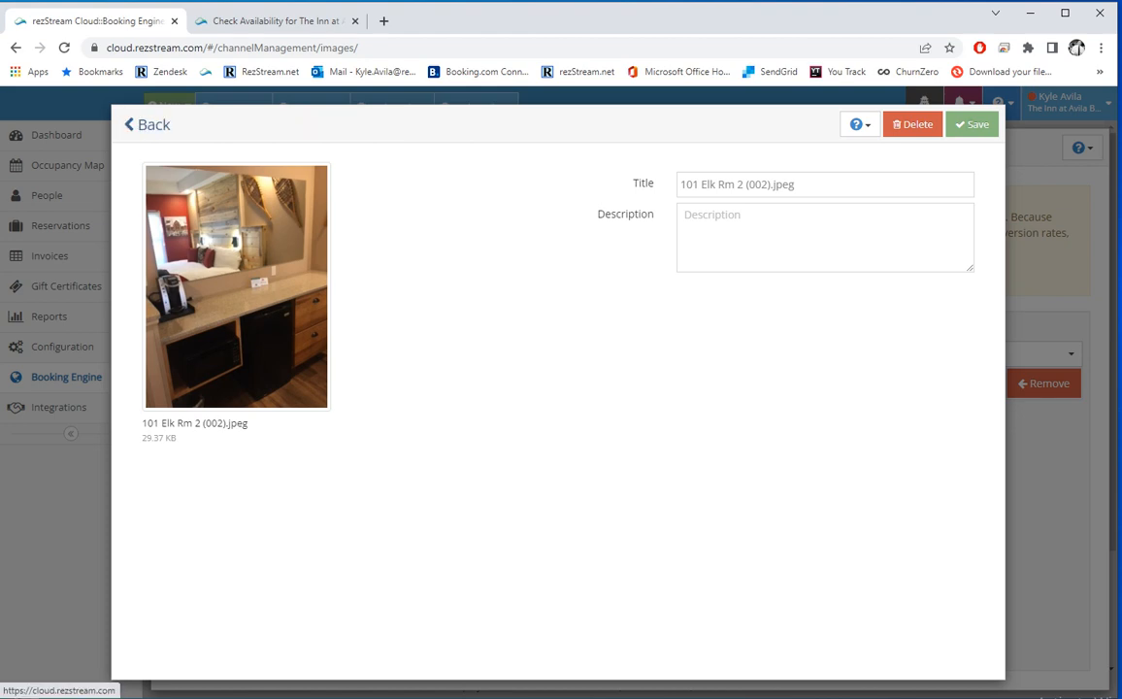
{"action": "left_click", "coordinate": [148, 124]}
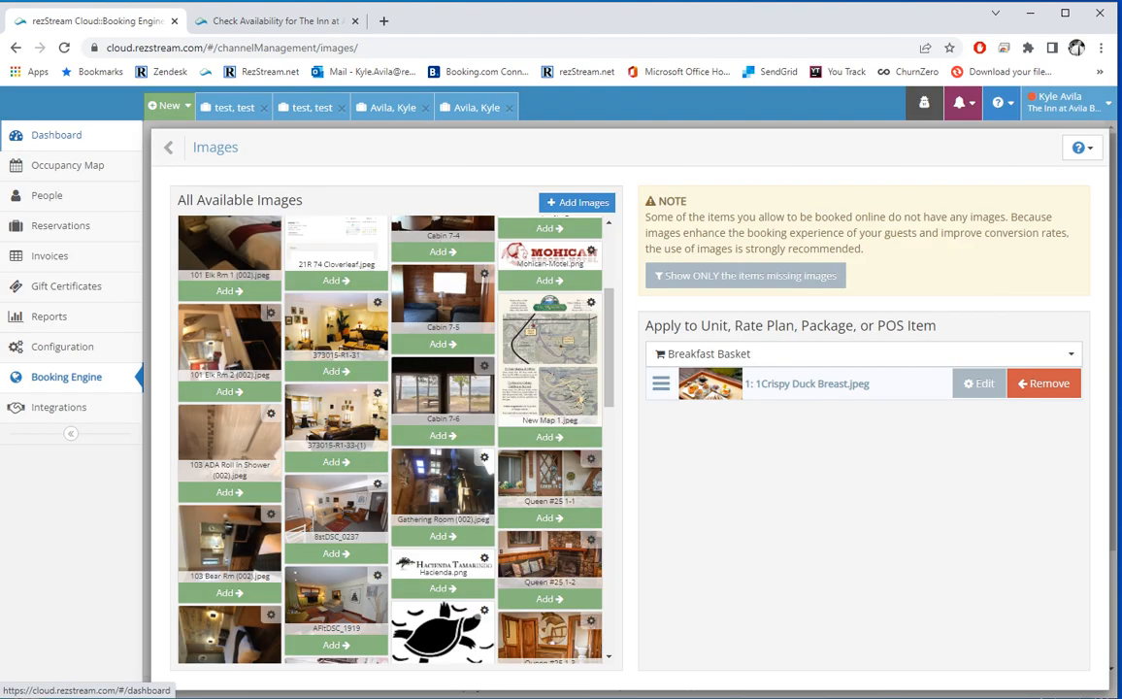
{"action": "left_click", "coordinate": [188, 148]}
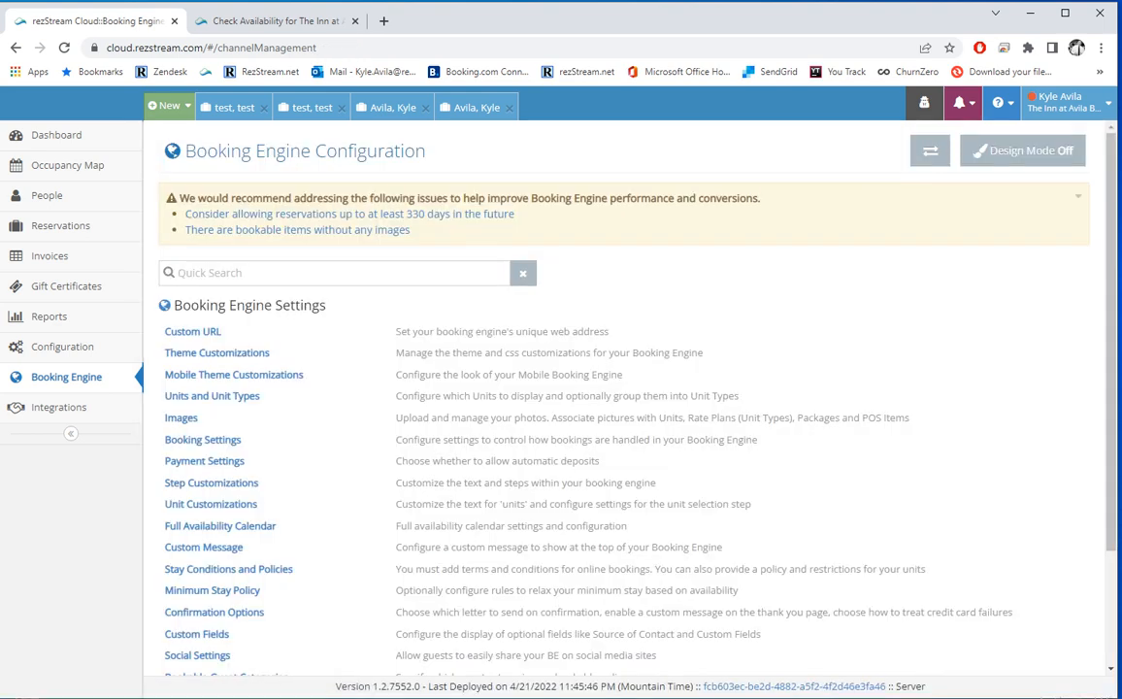
Step: Open Booking Settings, keeping mode as reservations allowed and search and book by unit
{"action": "left_click", "coordinate": [202, 439]}
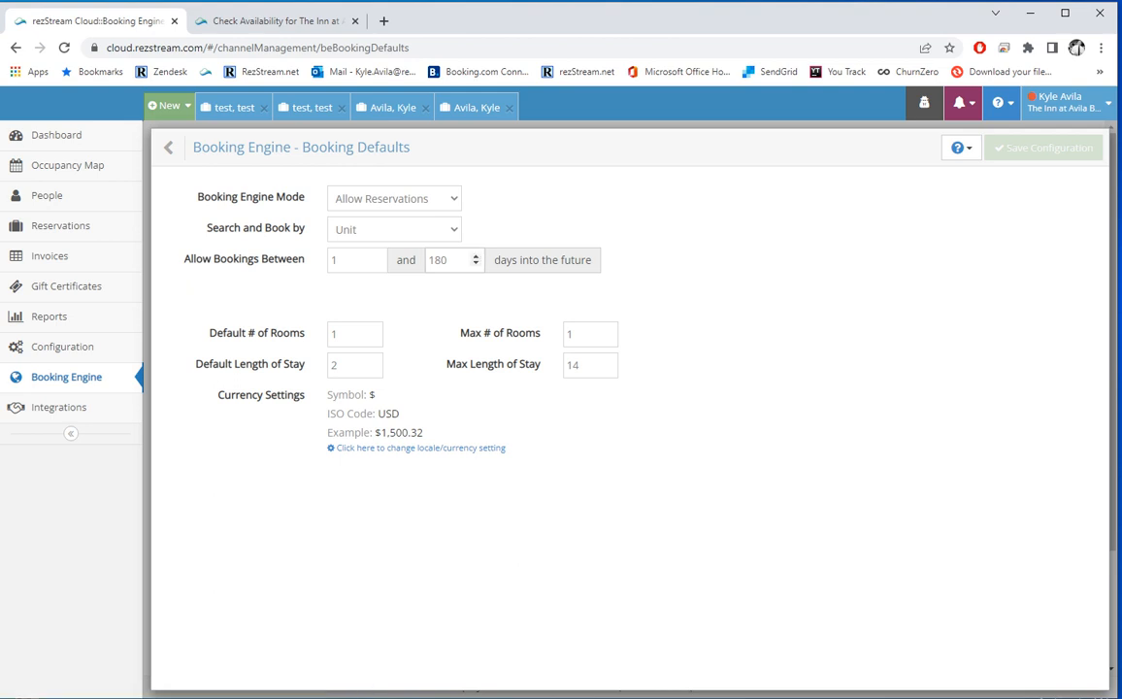
{"action": "left_click", "coordinate": [394, 200]}
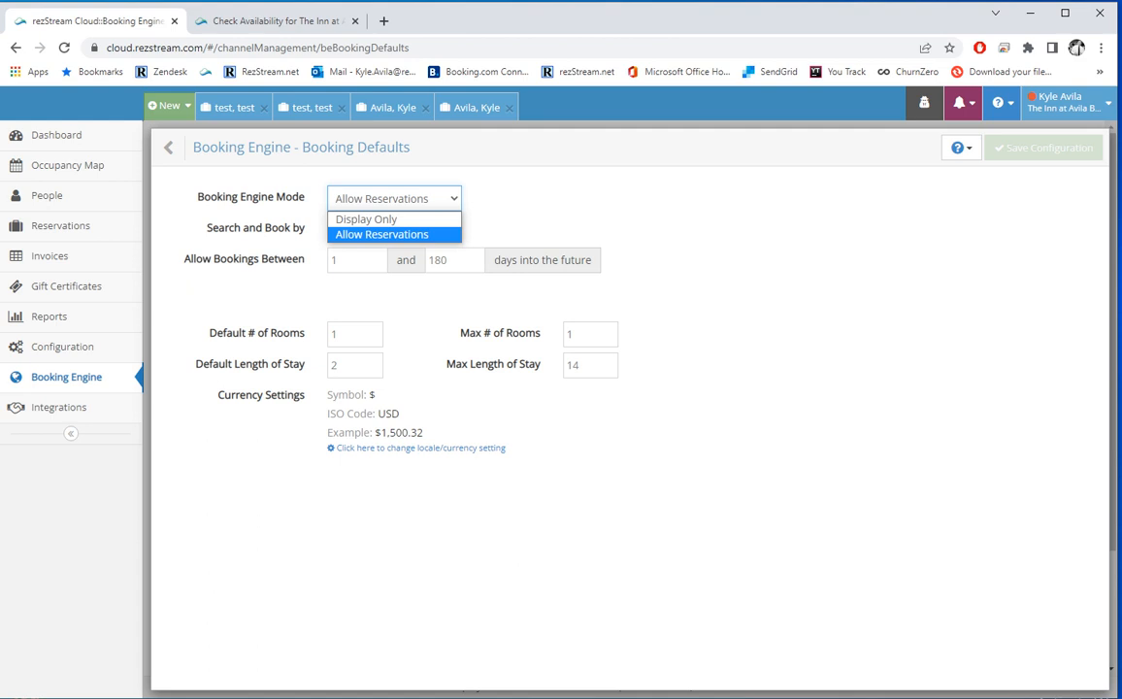
{"action": "left_click", "coordinate": [428, 198]}
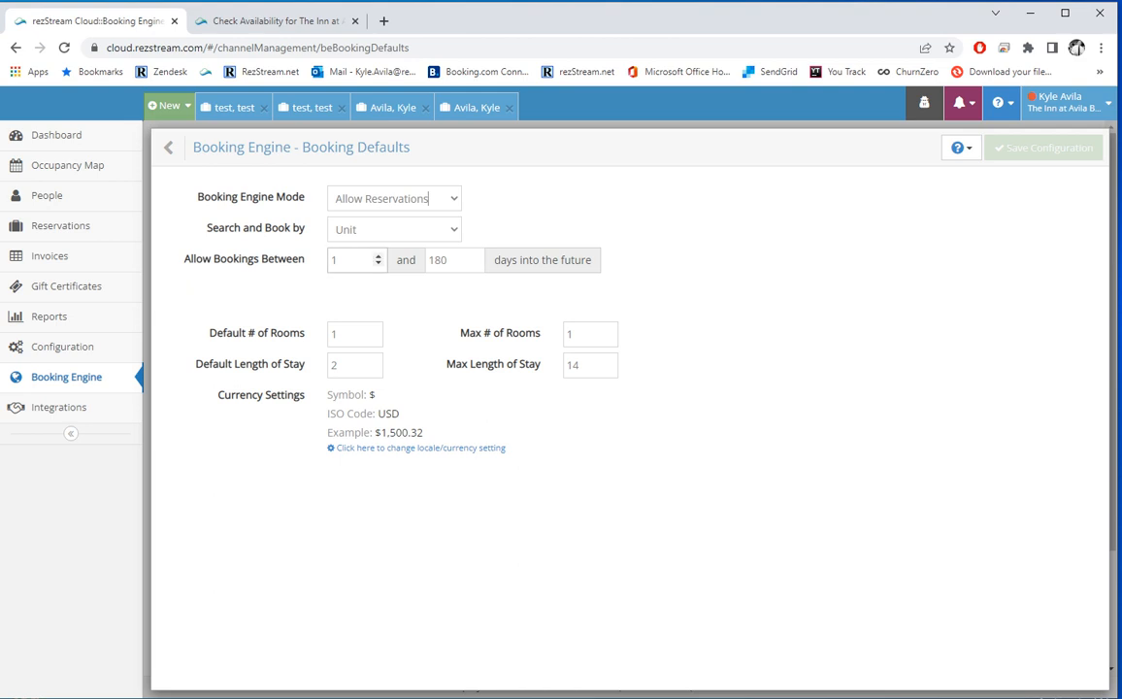
{"action": "left_click", "coordinate": [393, 229]}
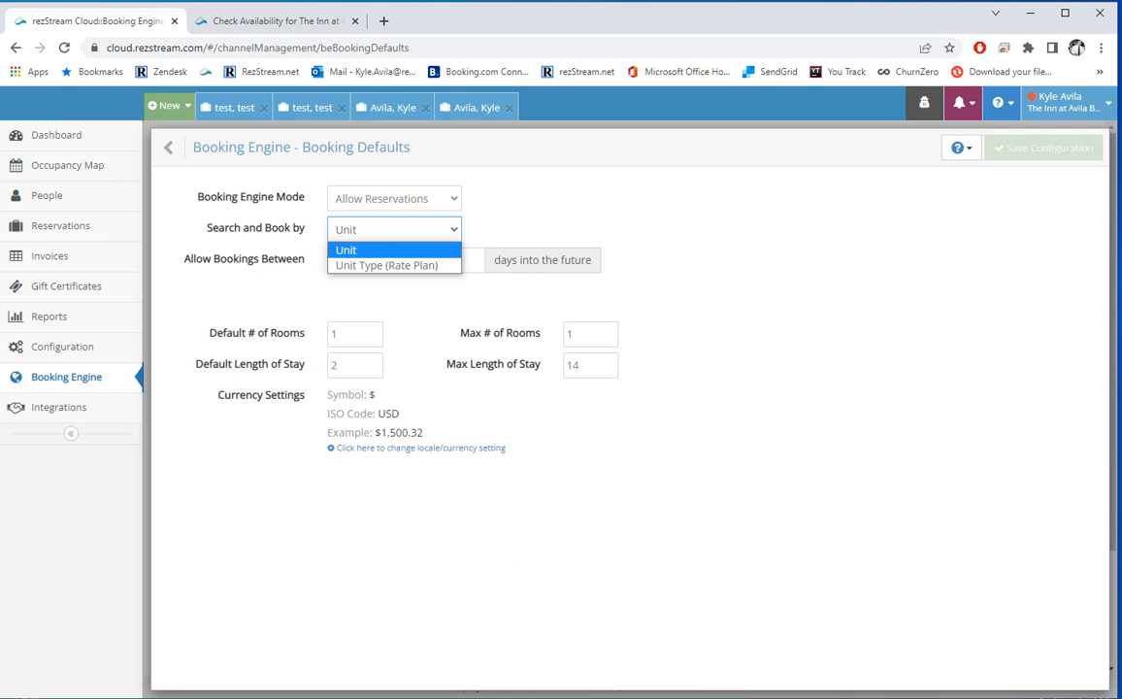
{"action": "left_click", "coordinate": [354, 229]}
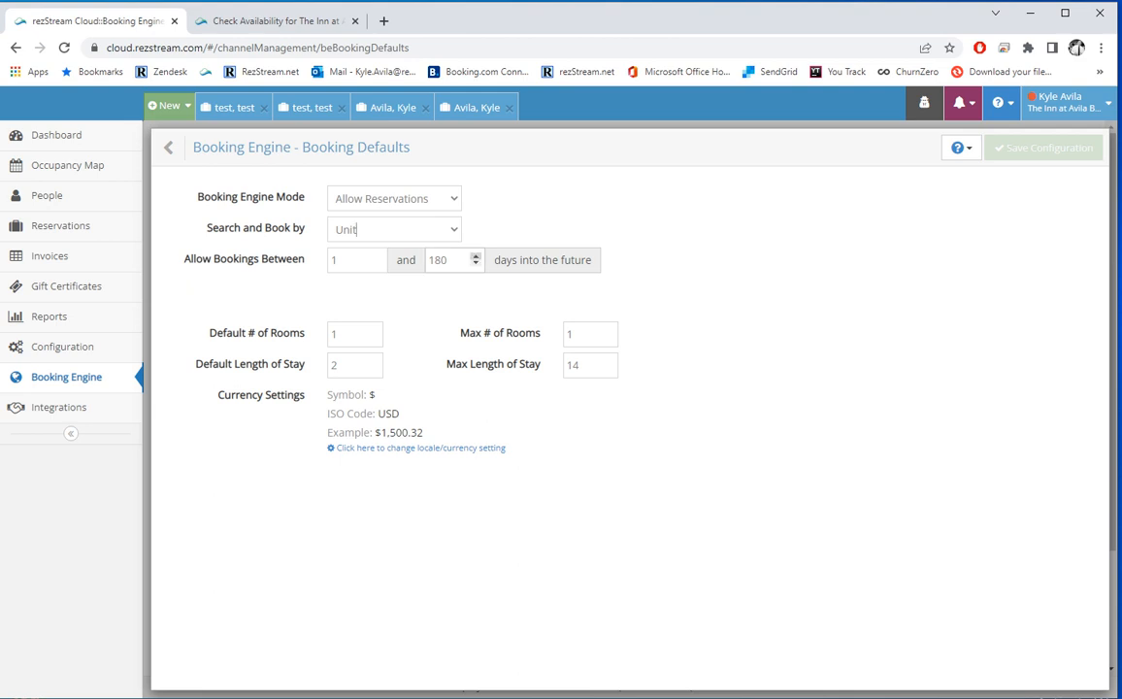
Step: Set Allow Bookings Between to 0 and 365 days ahead
{"action": "left_click_drag", "start_coordinate": [448, 260], "coordinate": [389, 235]}
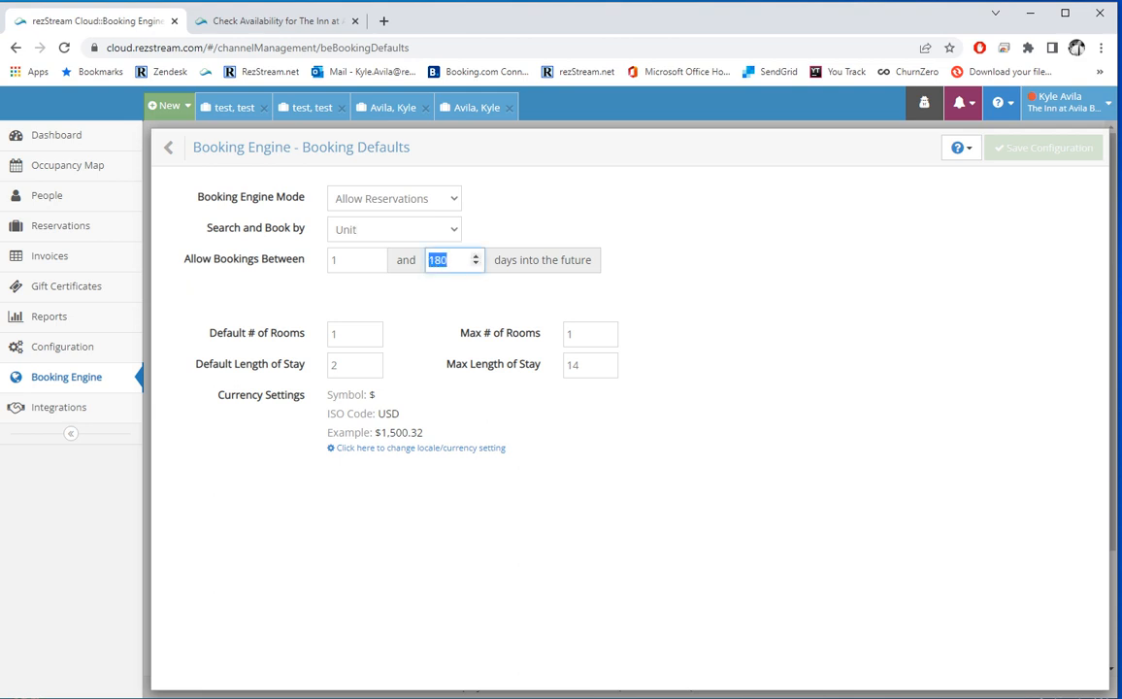
{"action": "type", "text": "365"}
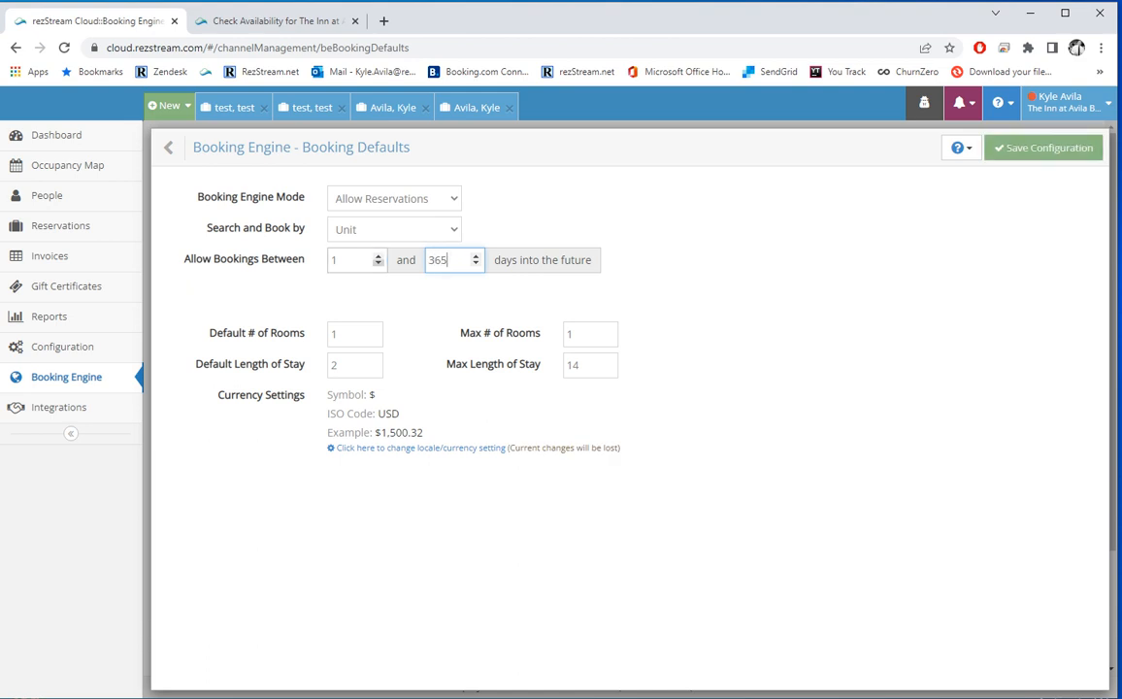
{"action": "left_click", "coordinate": [378, 264]}
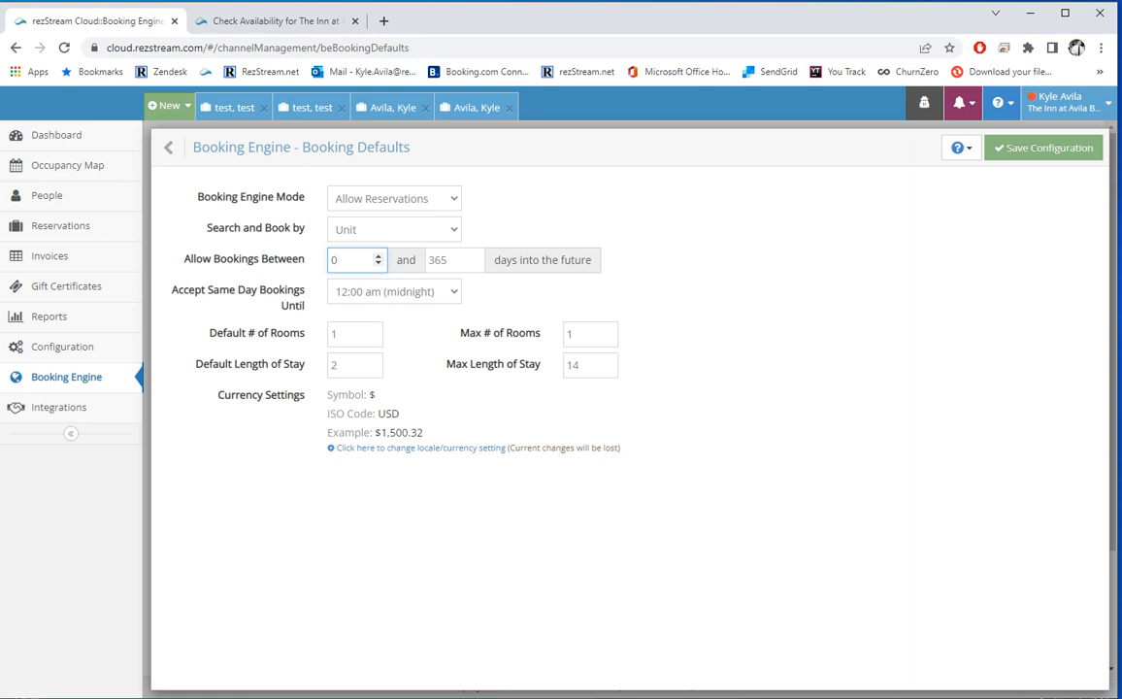
Step: Set the same-day booking cutoff to 5:00 pm and max rooms to 4, then save
{"action": "left_click", "coordinate": [394, 293]}
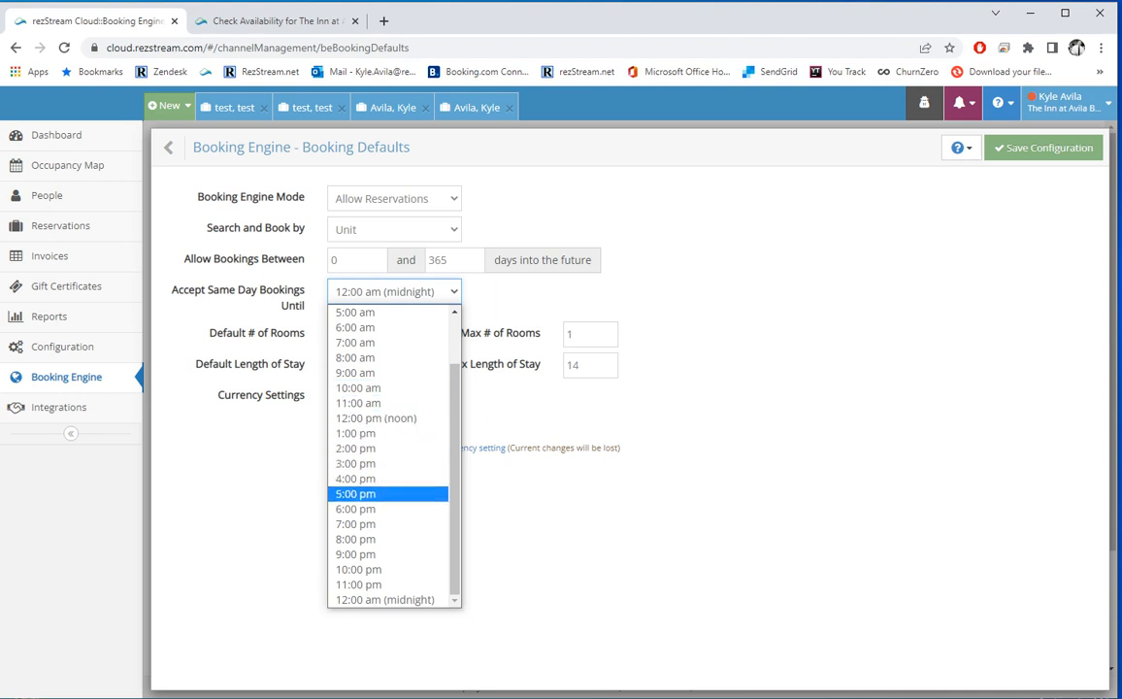
{"action": "key", "text": "Return"}
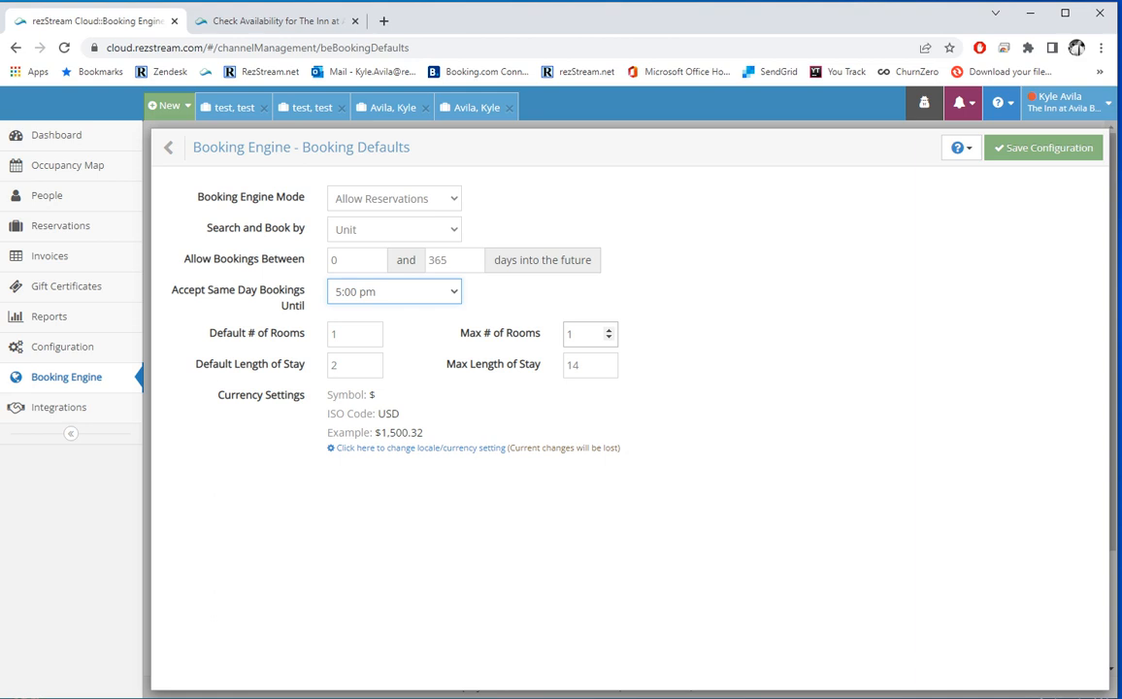
{"action": "left_click", "coordinate": [609, 331]}
{"action": "left_click", "coordinate": [609, 330]}
{"action": "left_click", "coordinate": [608, 331]}
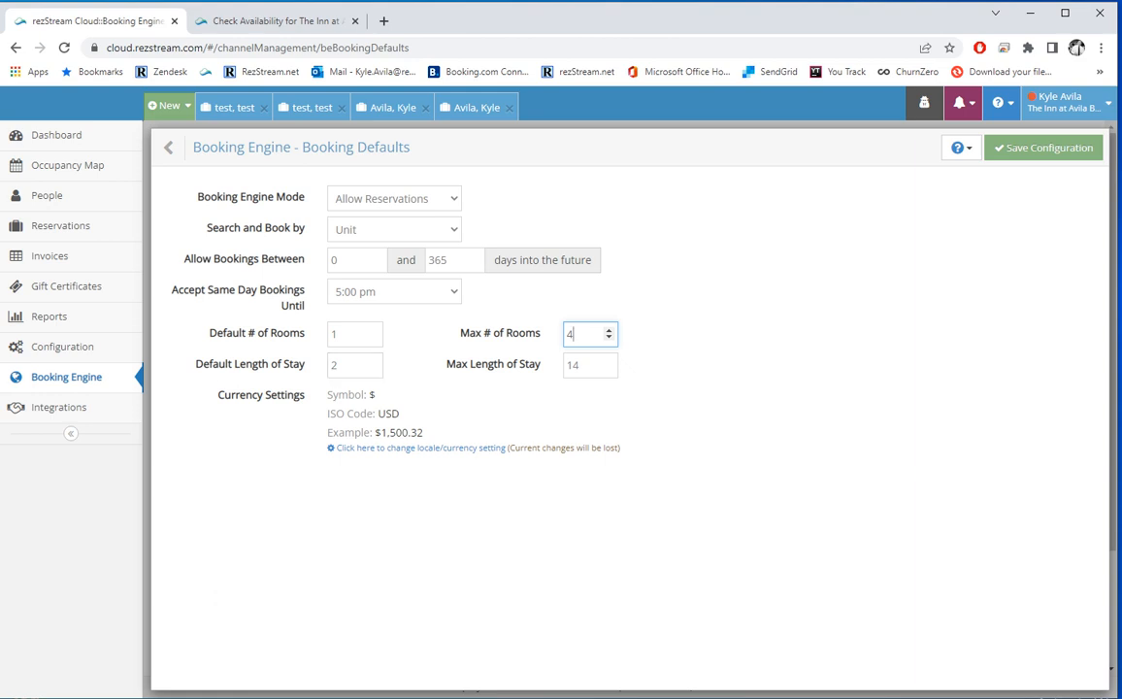
{"action": "left_click", "coordinate": [1044, 148]}
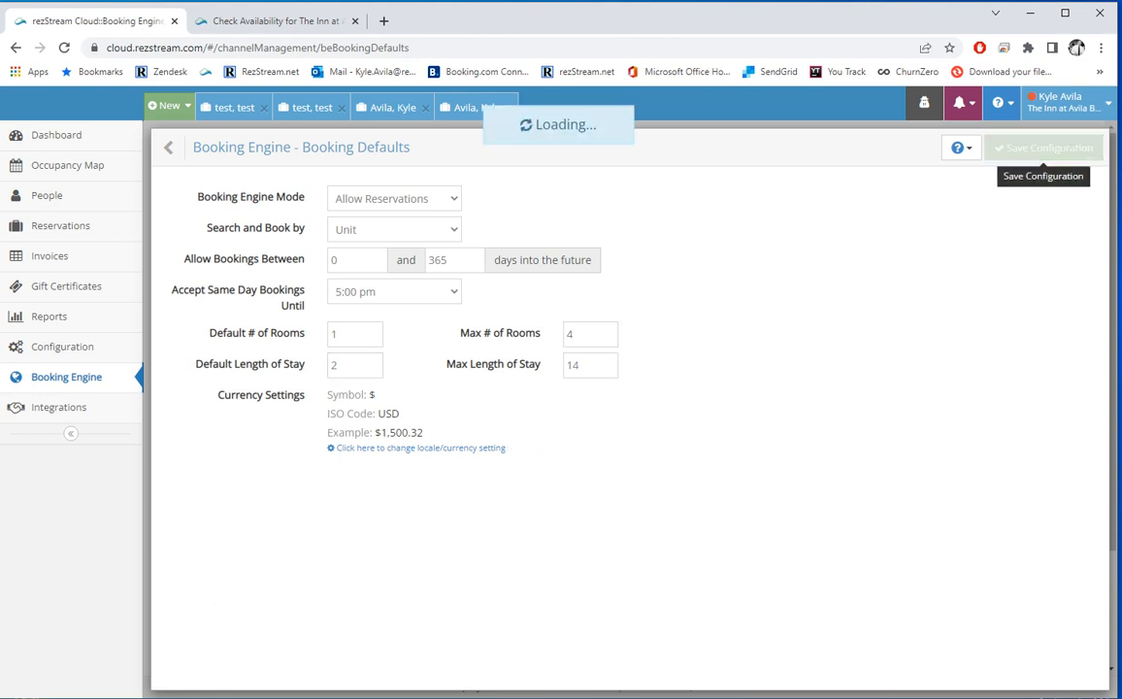
{"action": "scroll", "coordinate": [211, 304], "scroll_direction": "down", "scroll_amount": 1}
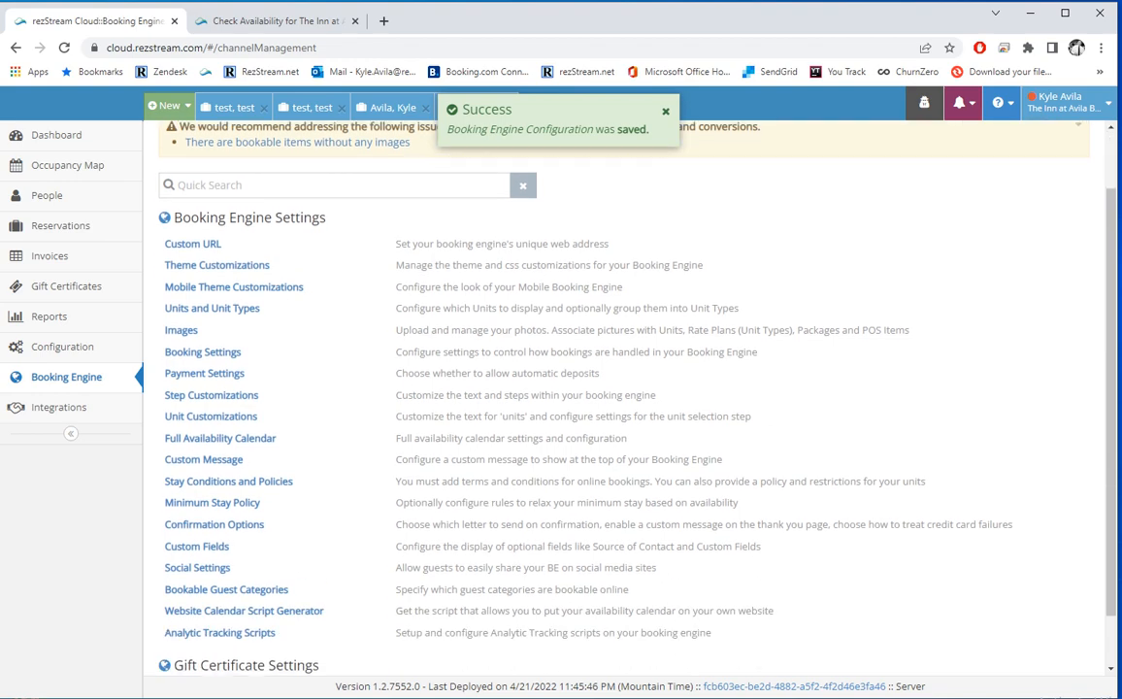
{"action": "left_click", "coordinate": [204, 369]}
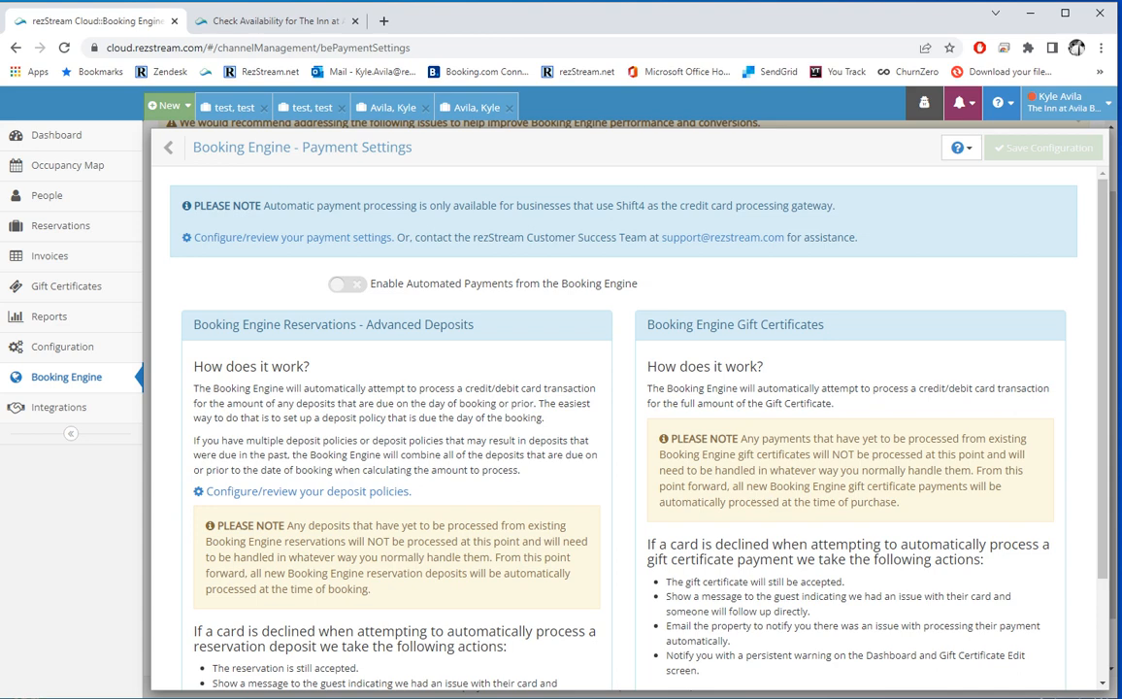
{"action": "scroll", "coordinate": [627, 407], "scroll_direction": "down", "scroll_amount": 1}
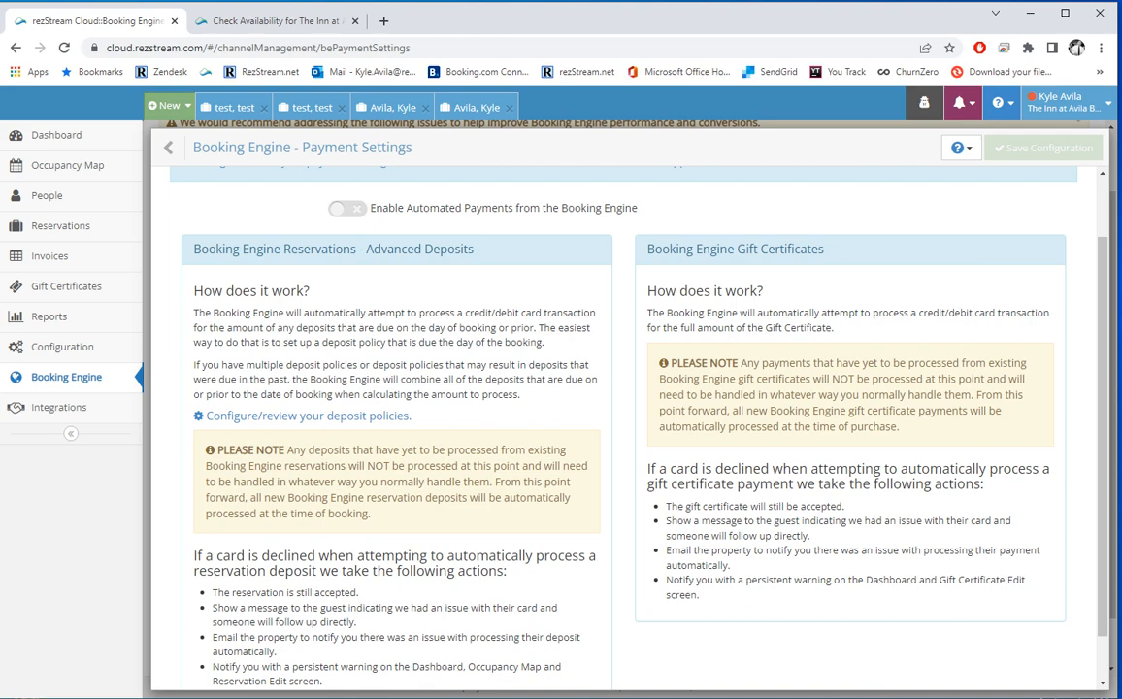
{"action": "scroll", "coordinate": [626, 408], "scroll_direction": "up", "scroll_amount": 1}
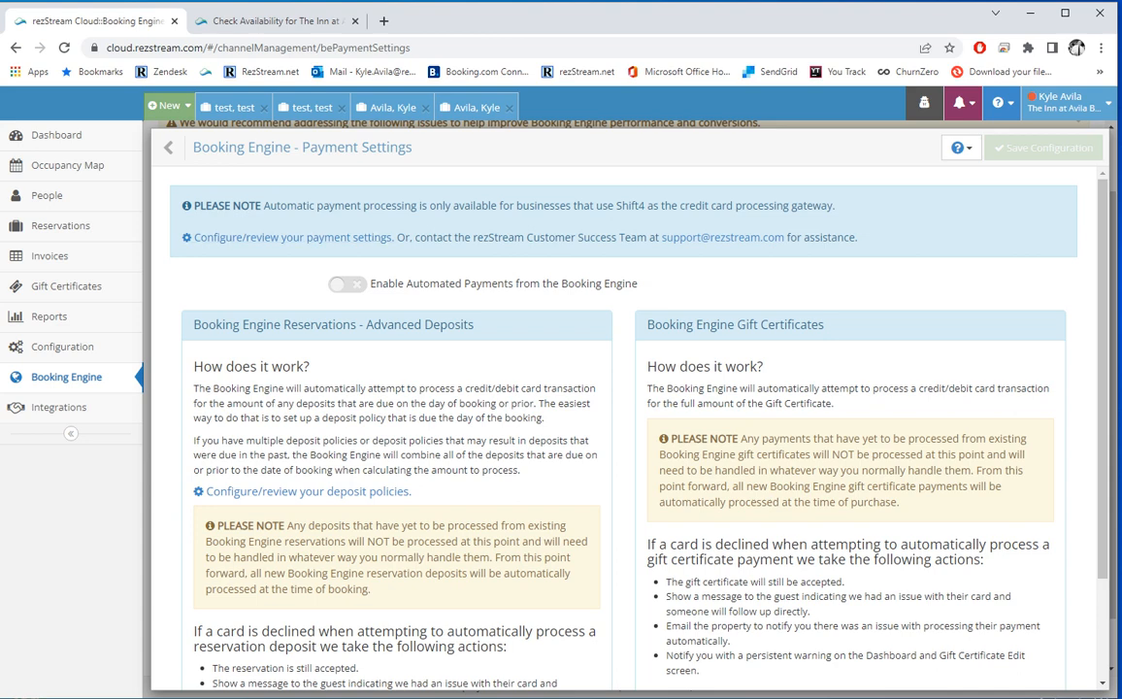
{"action": "left_click", "coordinate": [168, 147]}
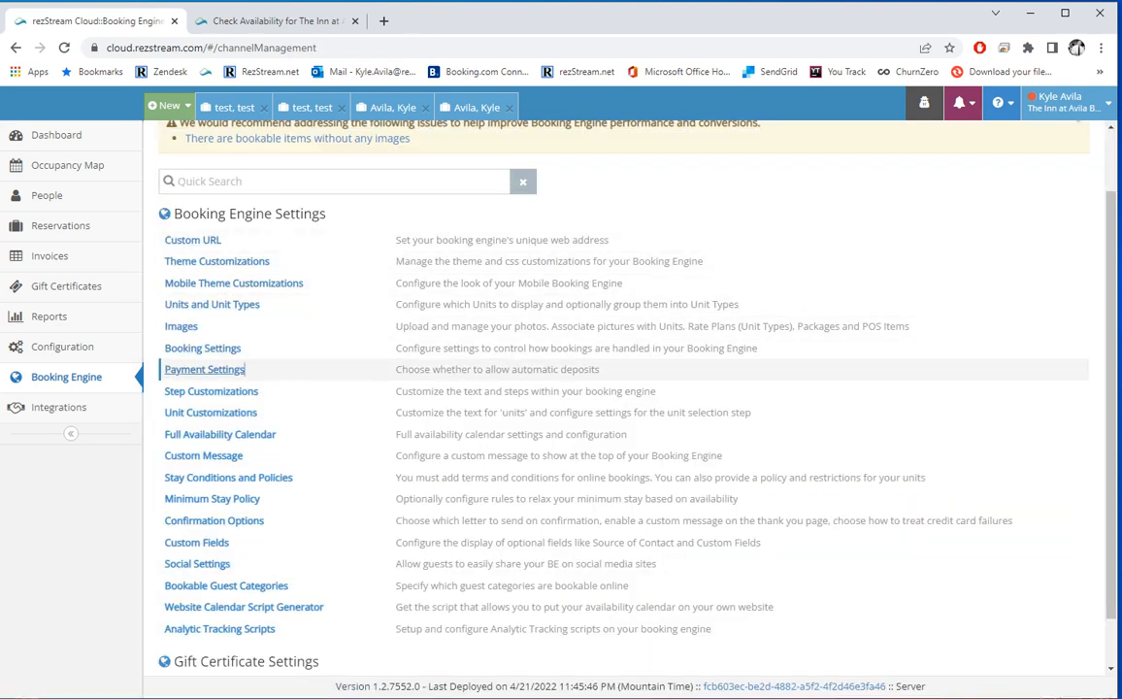
Step: Compare Step Customizations names and titles with the guest Check Availability page, then open Configuration
{"action": "left_click", "coordinate": [211, 392]}
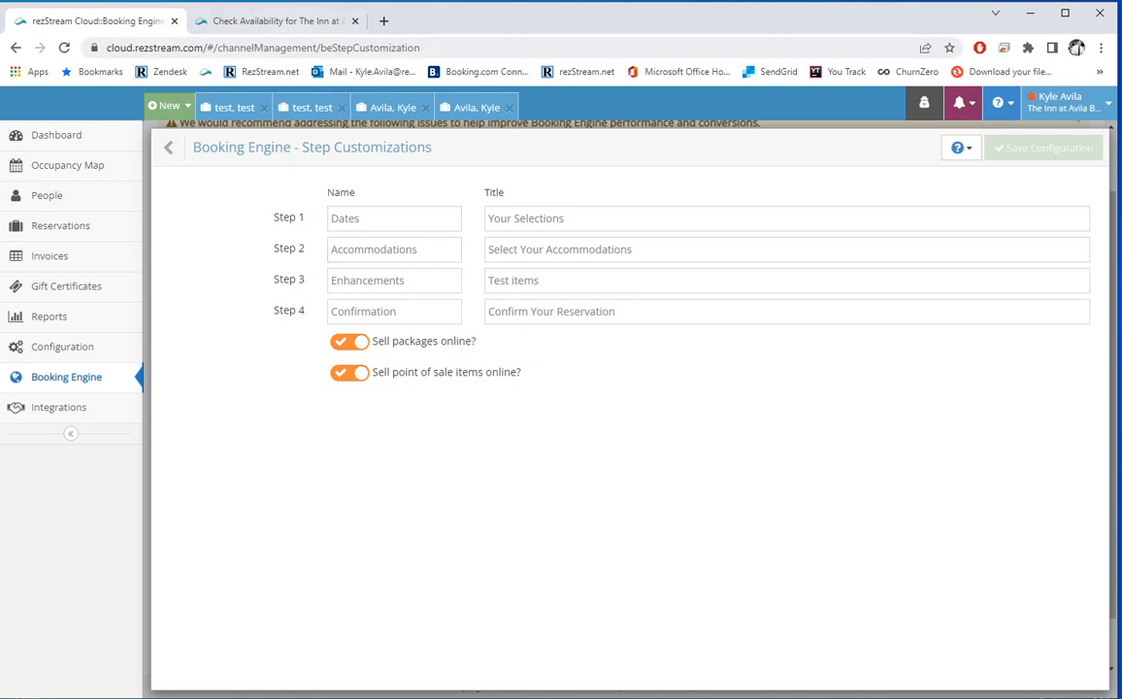
{"action": "left_click", "coordinate": [289, 20]}
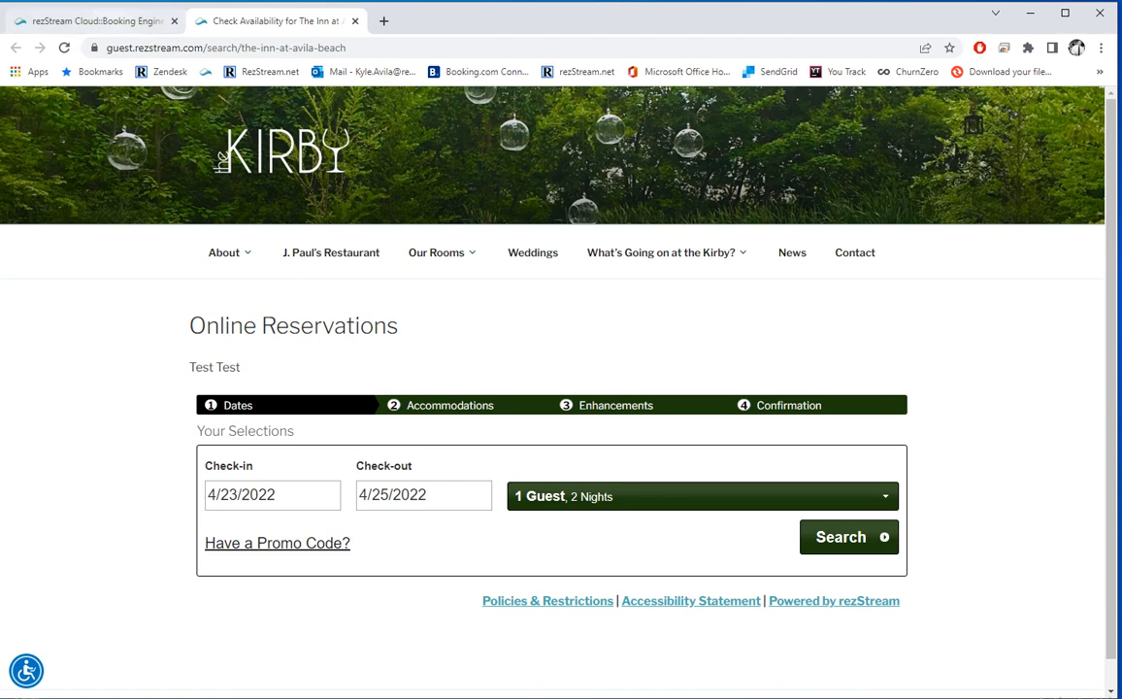
{"action": "left_click", "coordinate": [95, 20]}
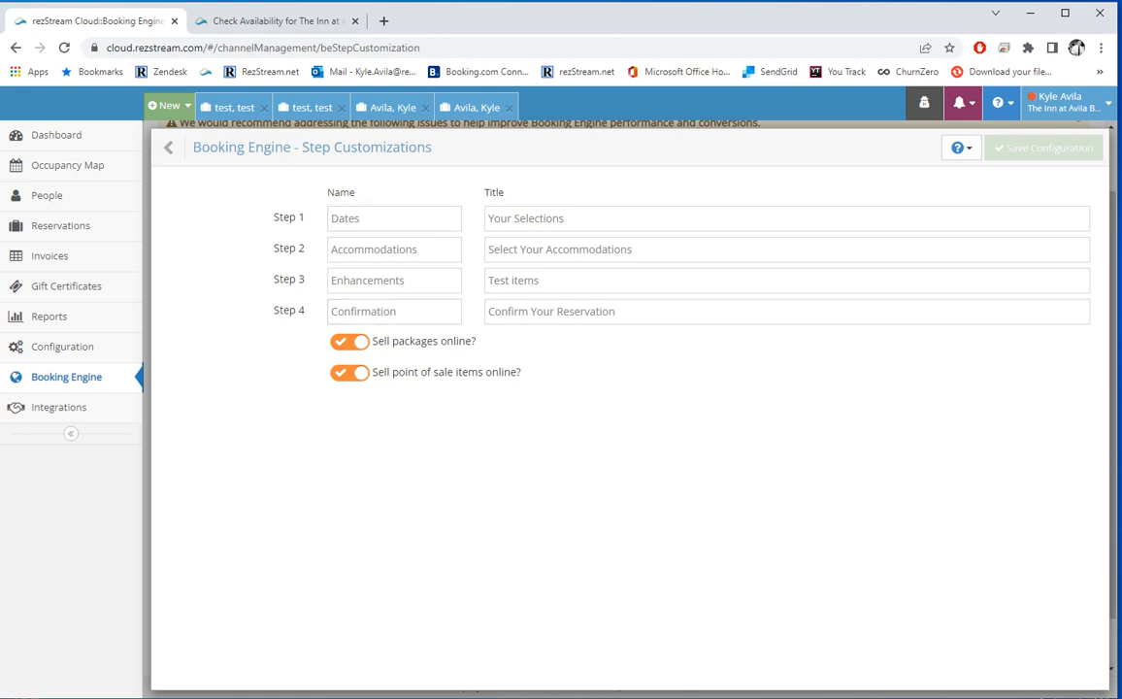
{"action": "left_click", "coordinate": [262, 21]}
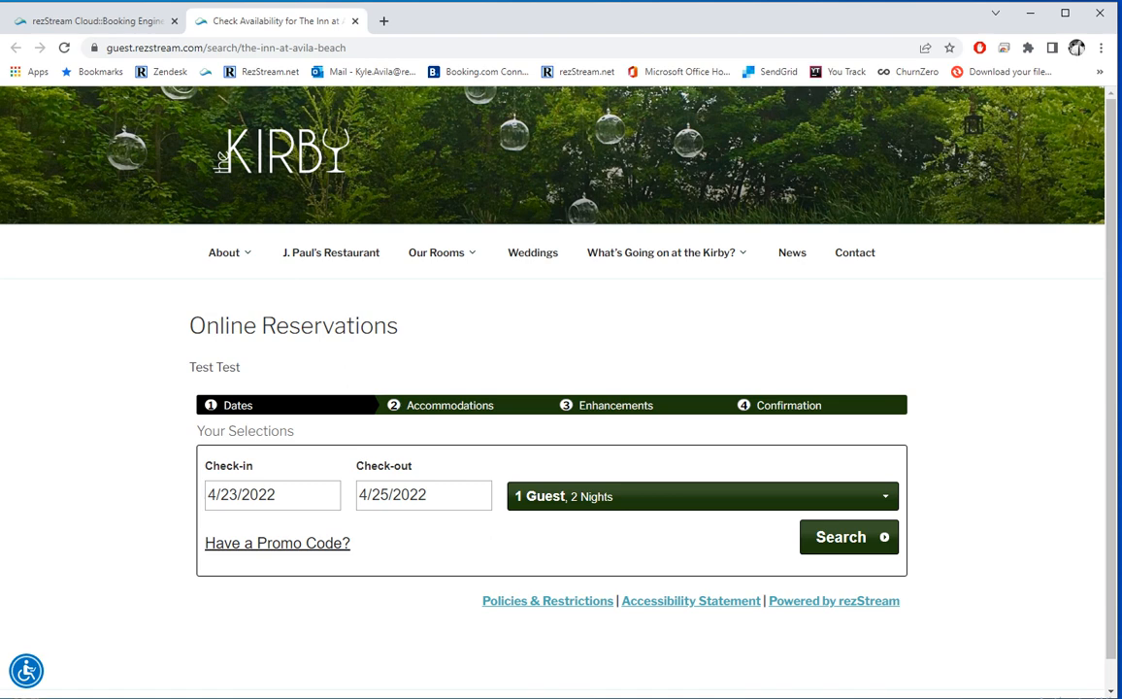
{"action": "left_click", "coordinate": [96, 20]}
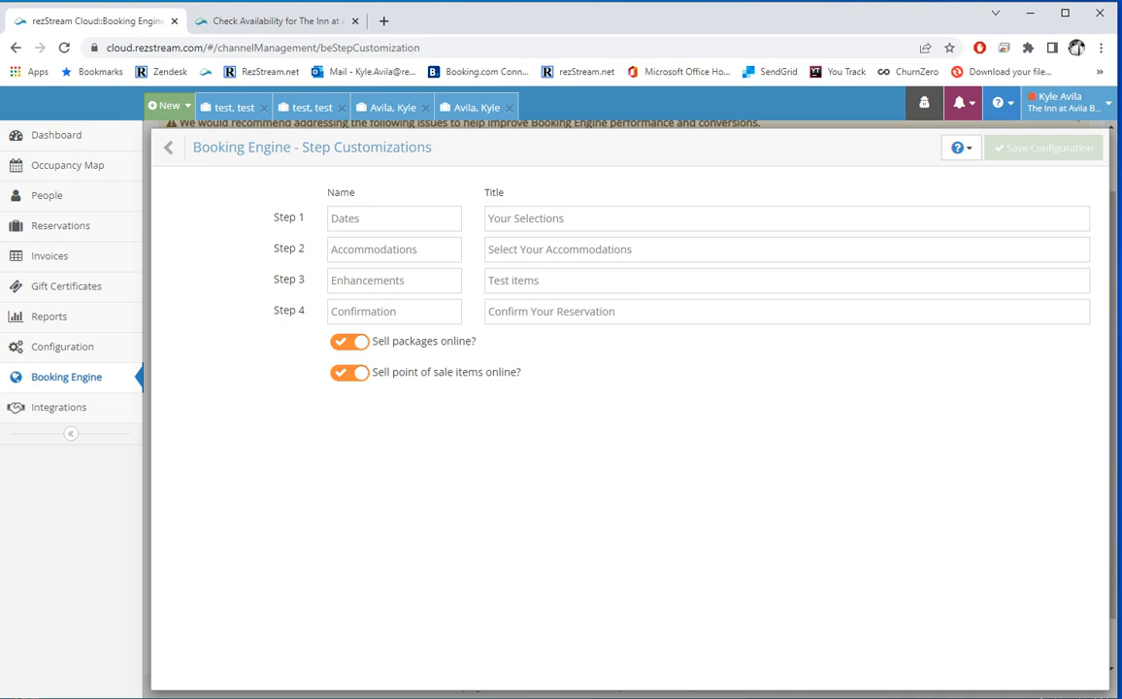
{"action": "left_click", "coordinate": [62, 347]}
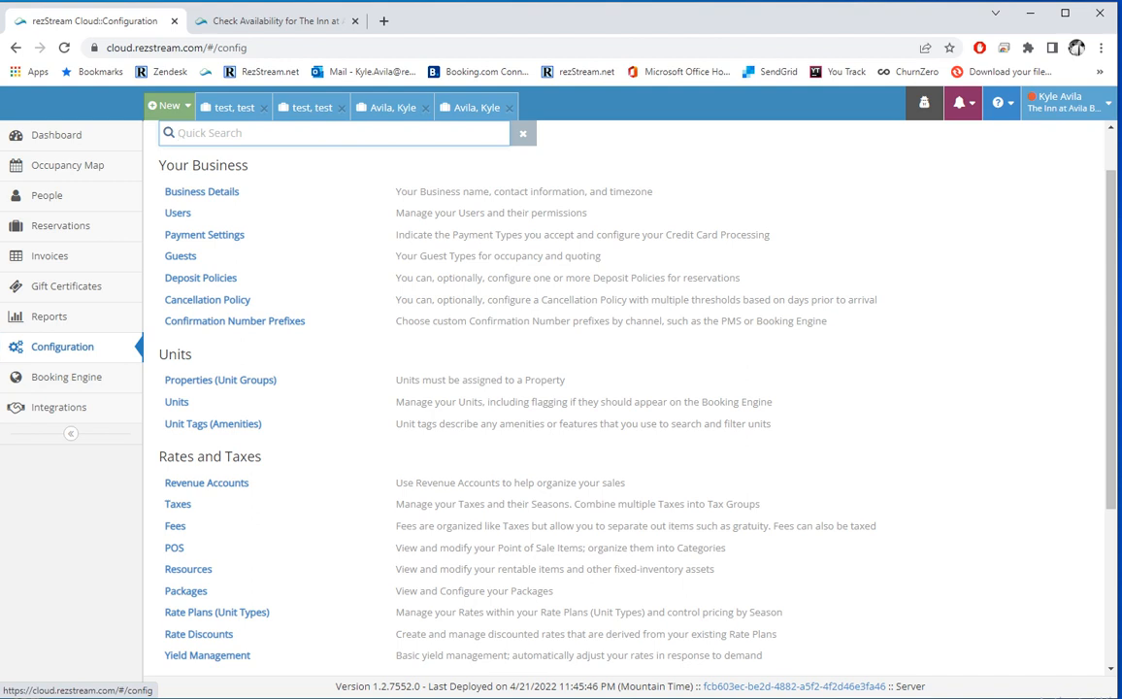
{"action": "scroll", "coordinate": [621, 437], "scroll_direction": "down", "scroll_amount": 1}
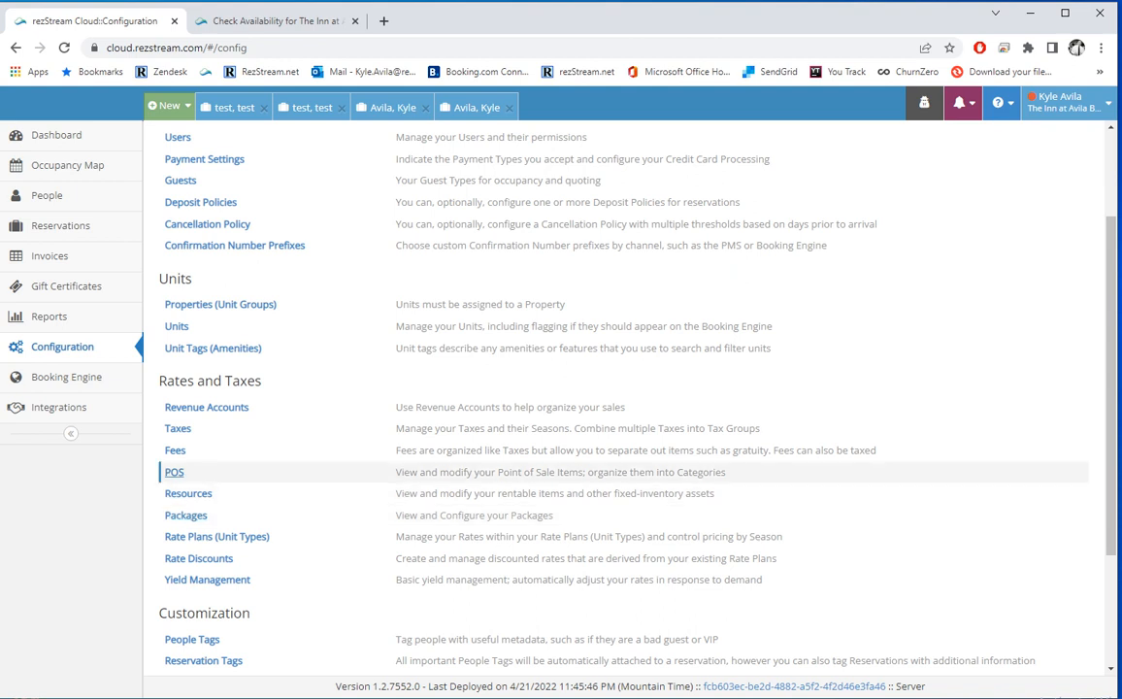
{"action": "left_click", "coordinate": [174, 471]}
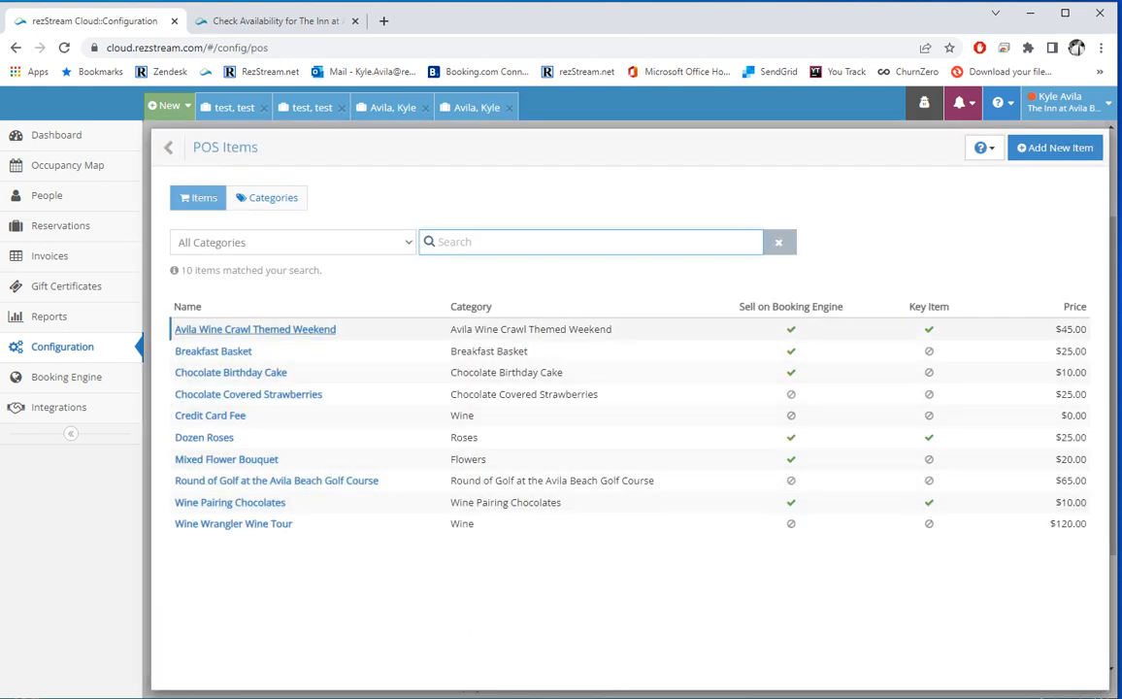
{"action": "left_click", "coordinate": [242, 329]}
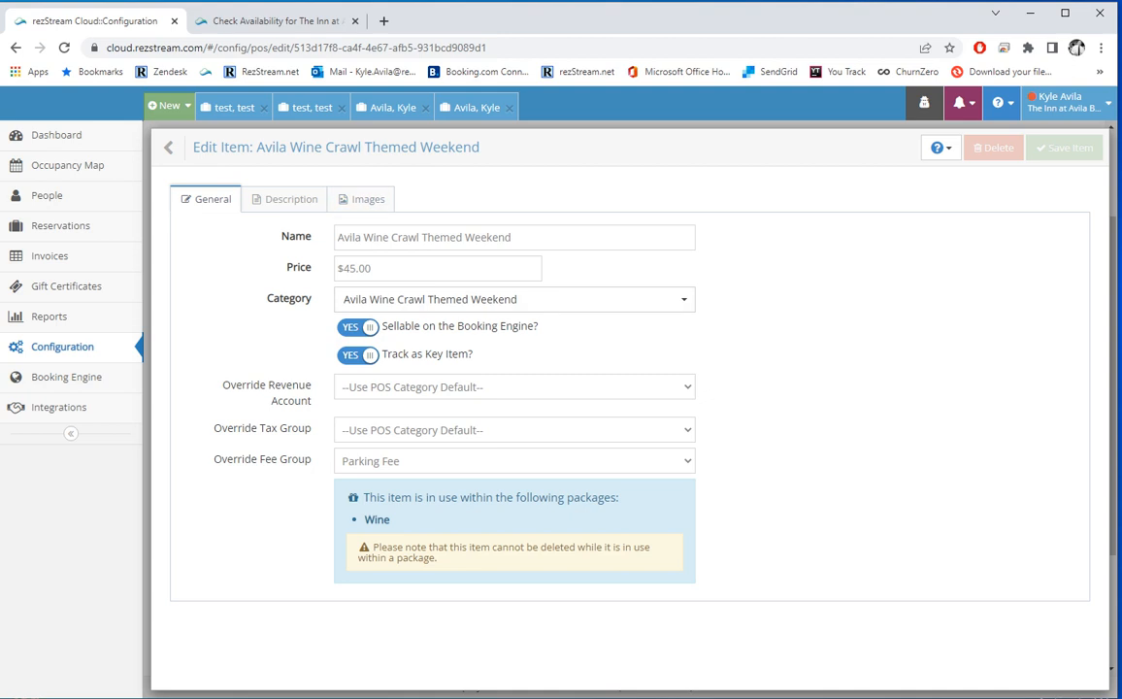
{"action": "left_click", "coordinate": [291, 199]}
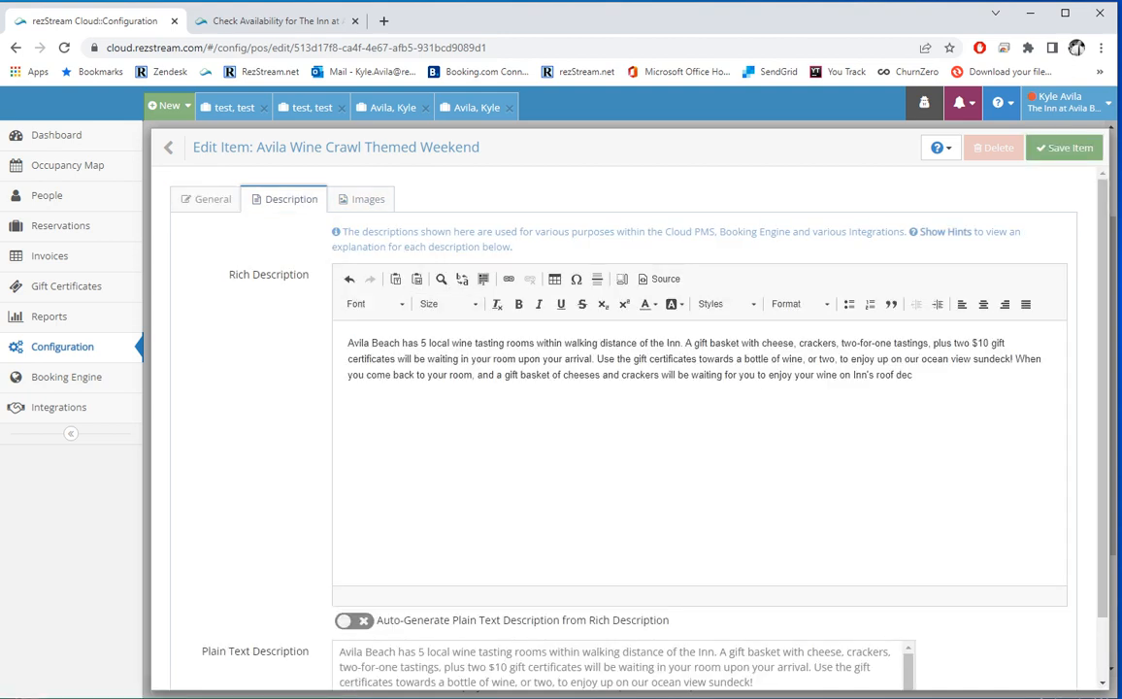
{"action": "left_click", "coordinate": [382, 199]}
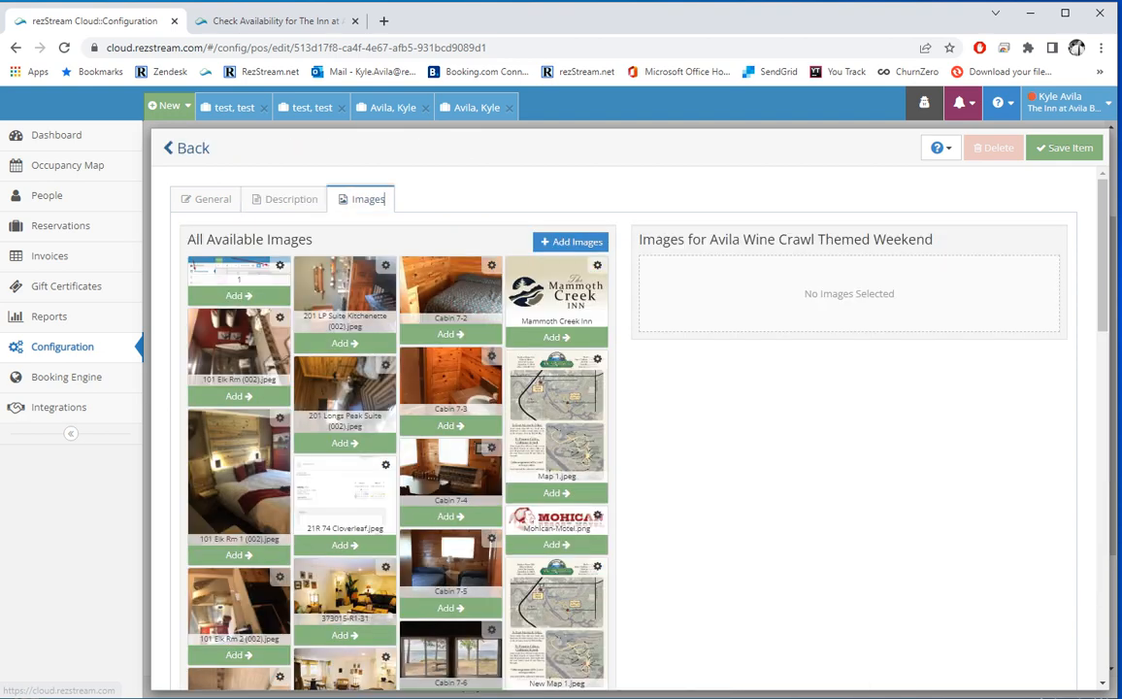
{"action": "left_click", "coordinate": [192, 150]}
{"action": "left_click", "coordinate": [192, 150]}
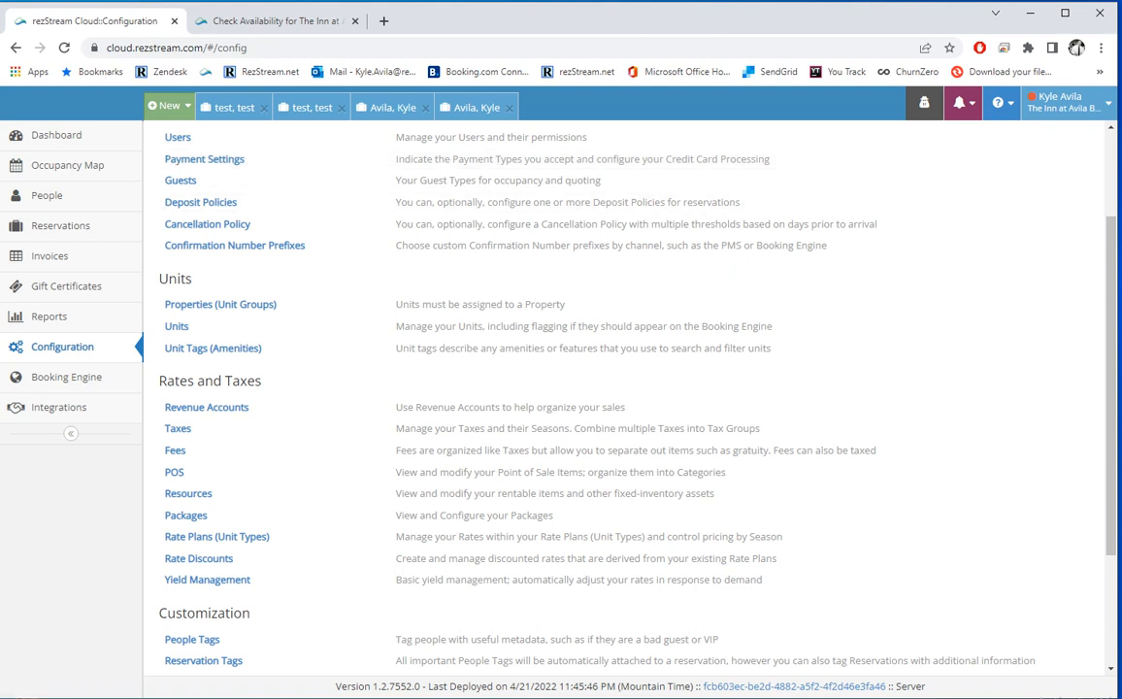
Step: Review the Romance package's Description and Images tabs unchanged, then return to Booking Engine settings
{"action": "left_click", "coordinate": [185, 516]}
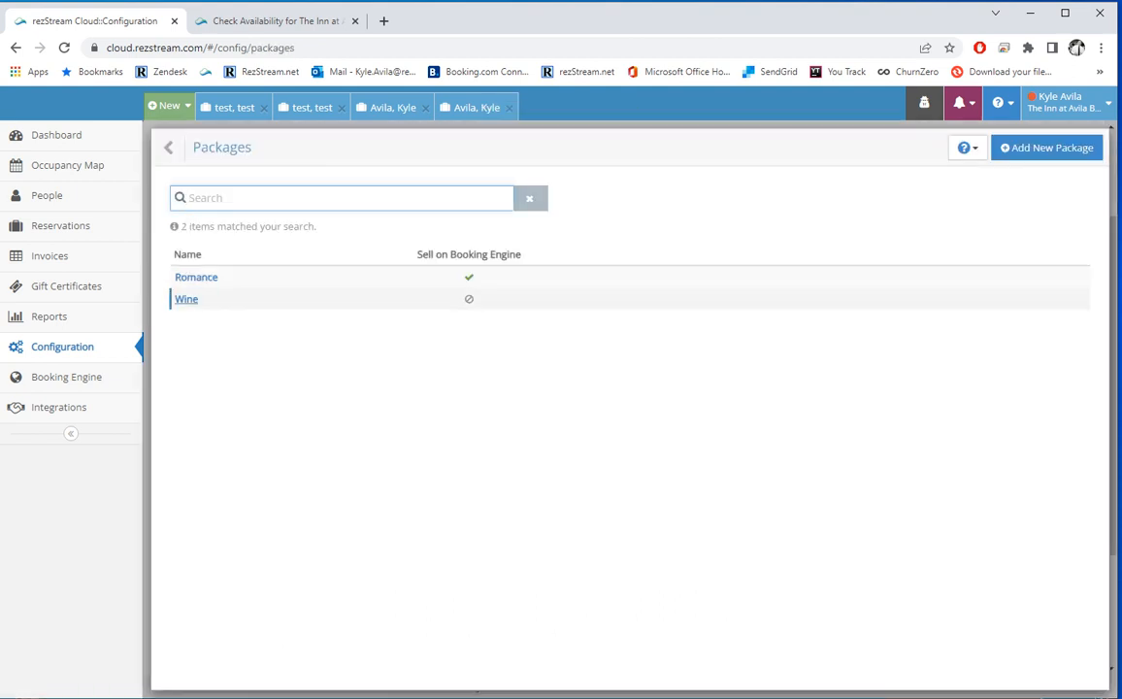
{"action": "left_click", "coordinate": [201, 276]}
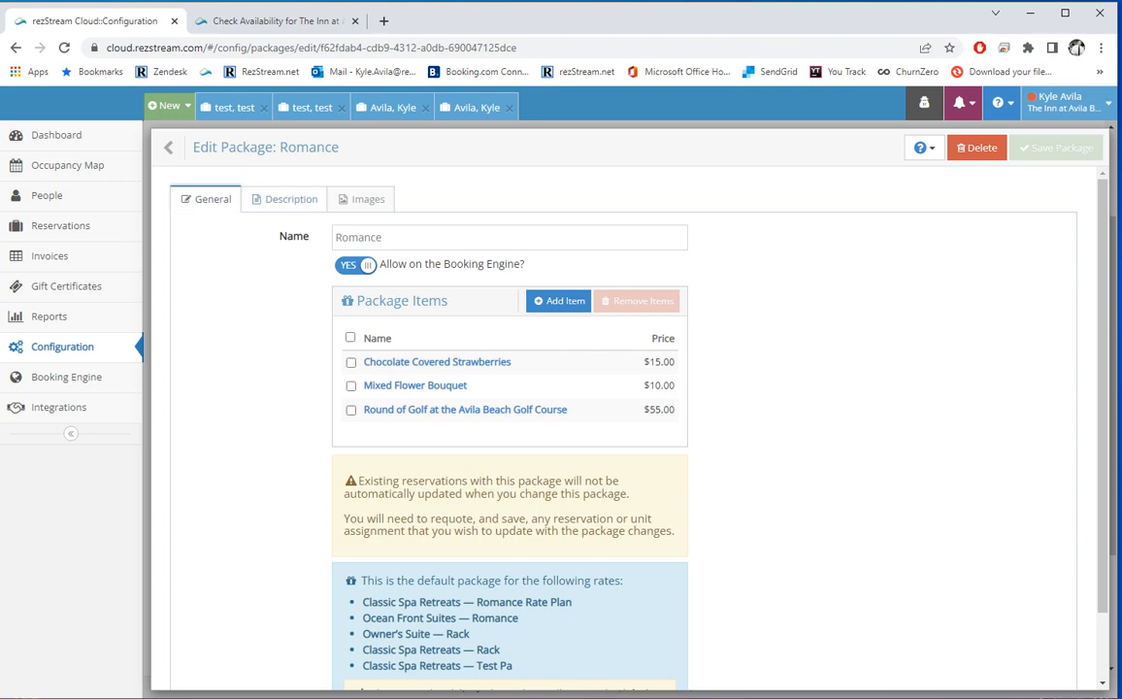
{"action": "left_click", "coordinate": [288, 199]}
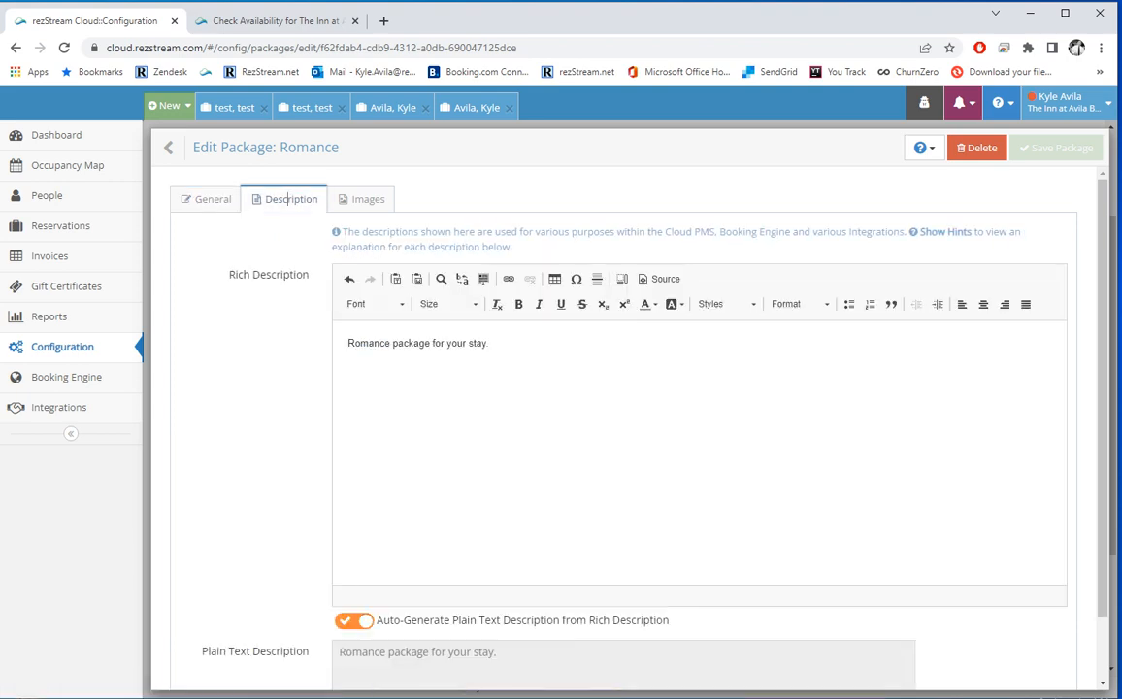
{"action": "left_click", "coordinate": [366, 199]}
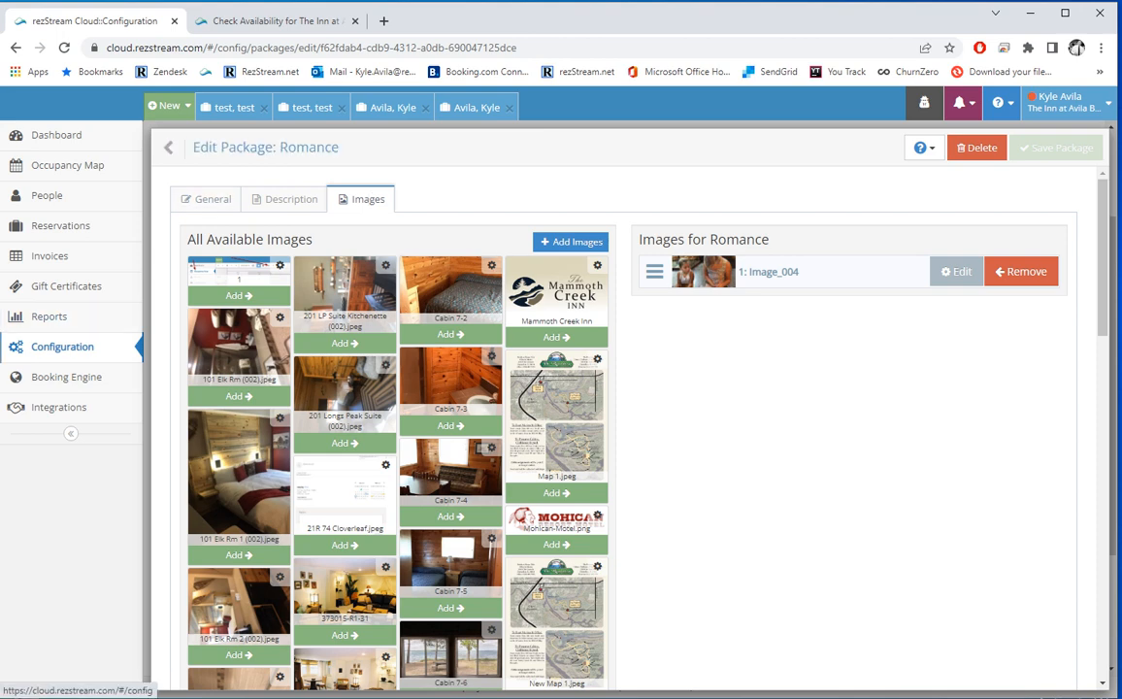
{"action": "left_click", "coordinate": [66, 377]}
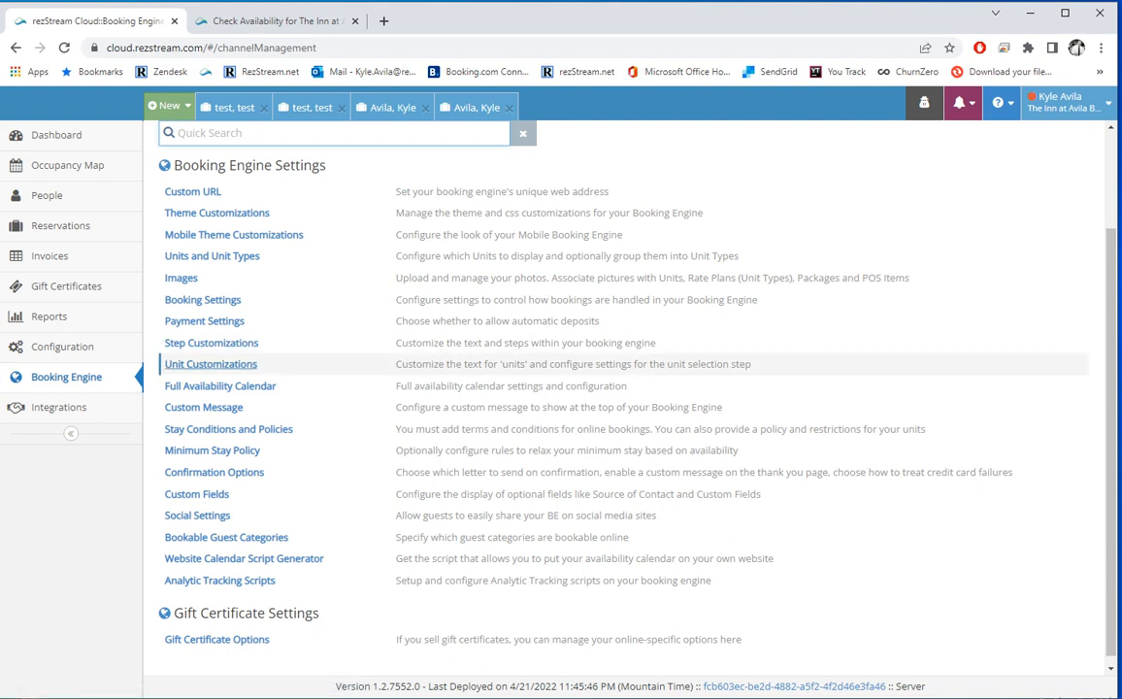
Step: Review Unit Customizations, keeping Show Average rates and Highest Rate to Lowest sort order
{"action": "left_click", "coordinate": [211, 364]}
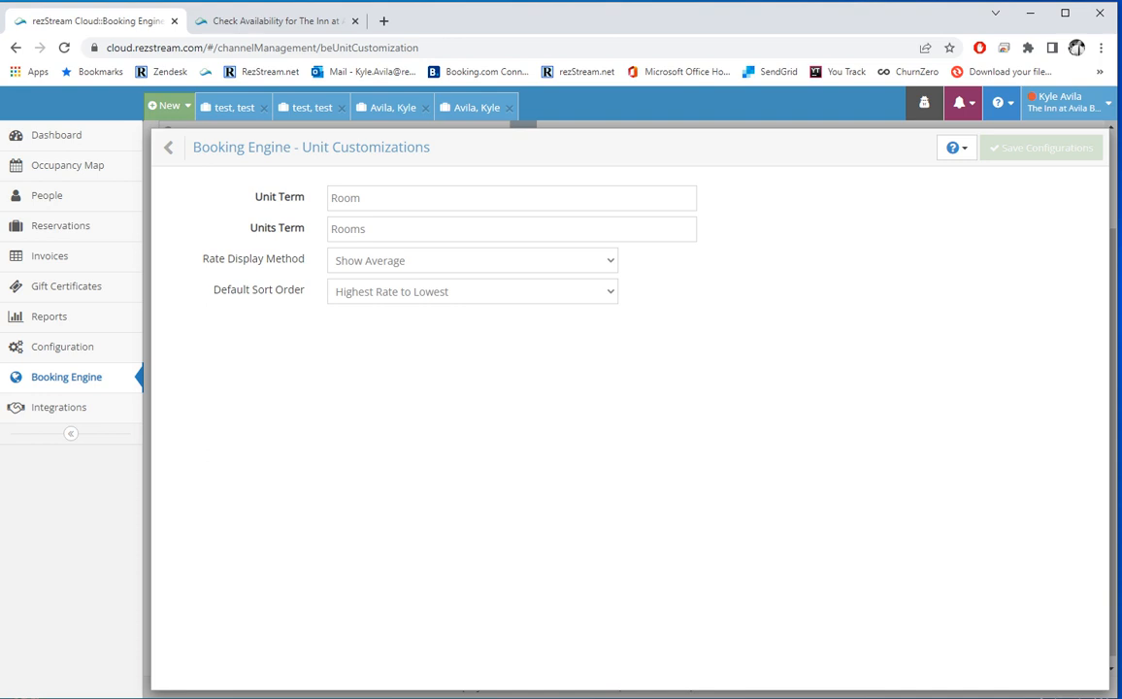
{"action": "left_click", "coordinate": [473, 260]}
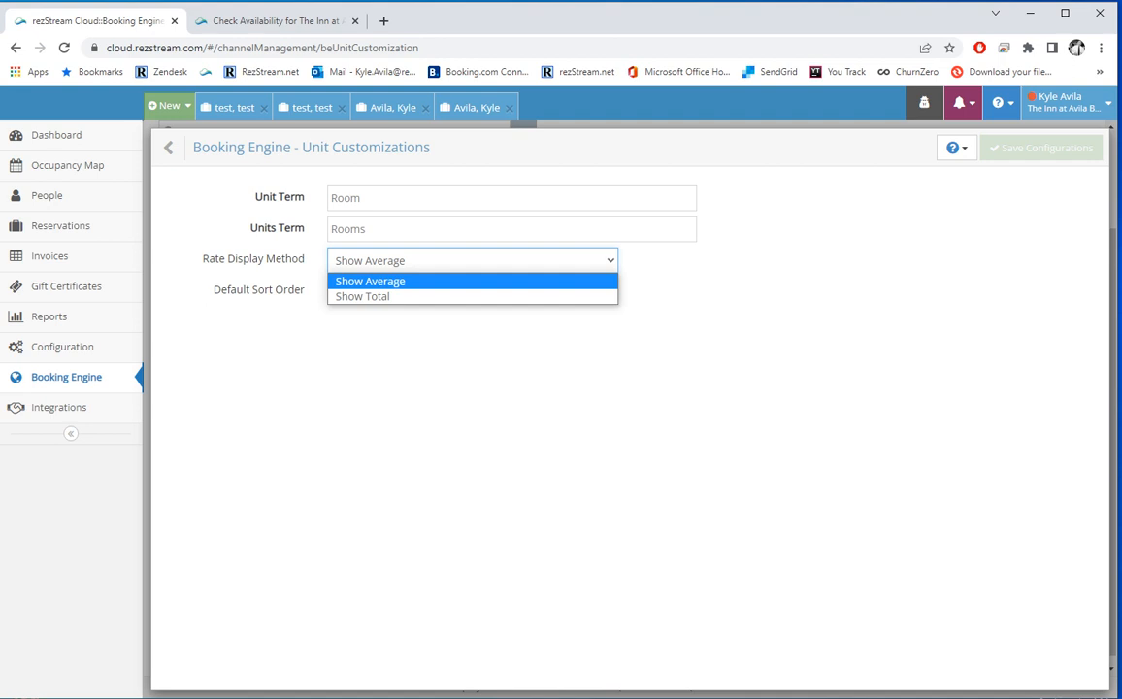
{"action": "left_click", "coordinate": [406, 260]}
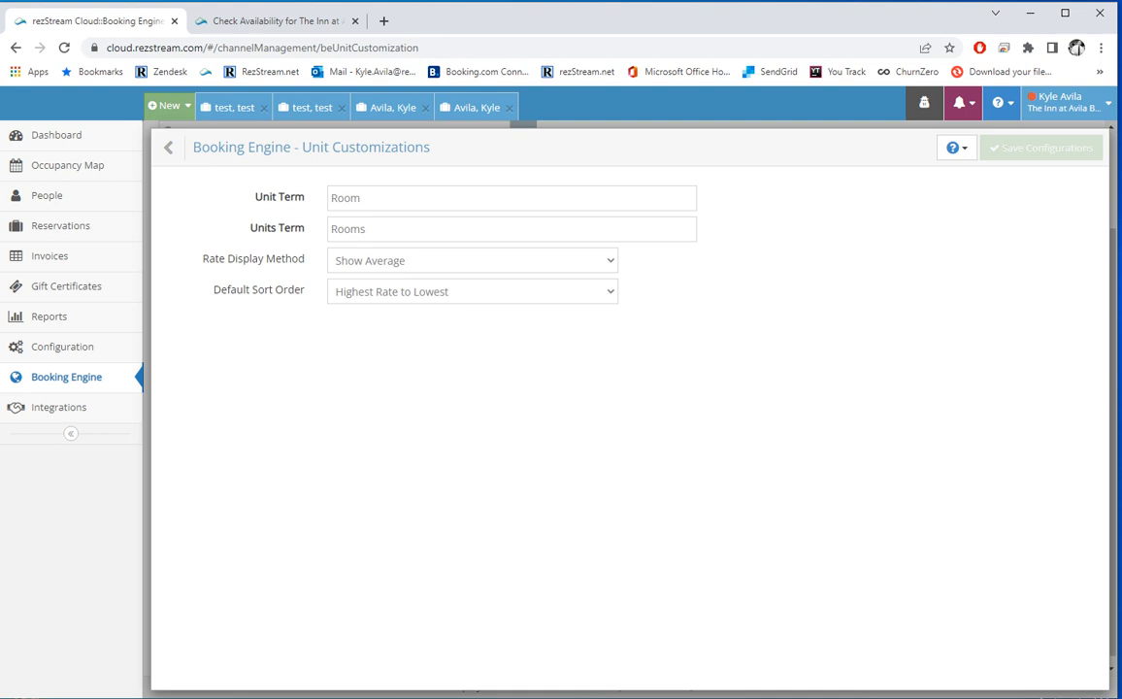
{"action": "left_click", "coordinate": [406, 291]}
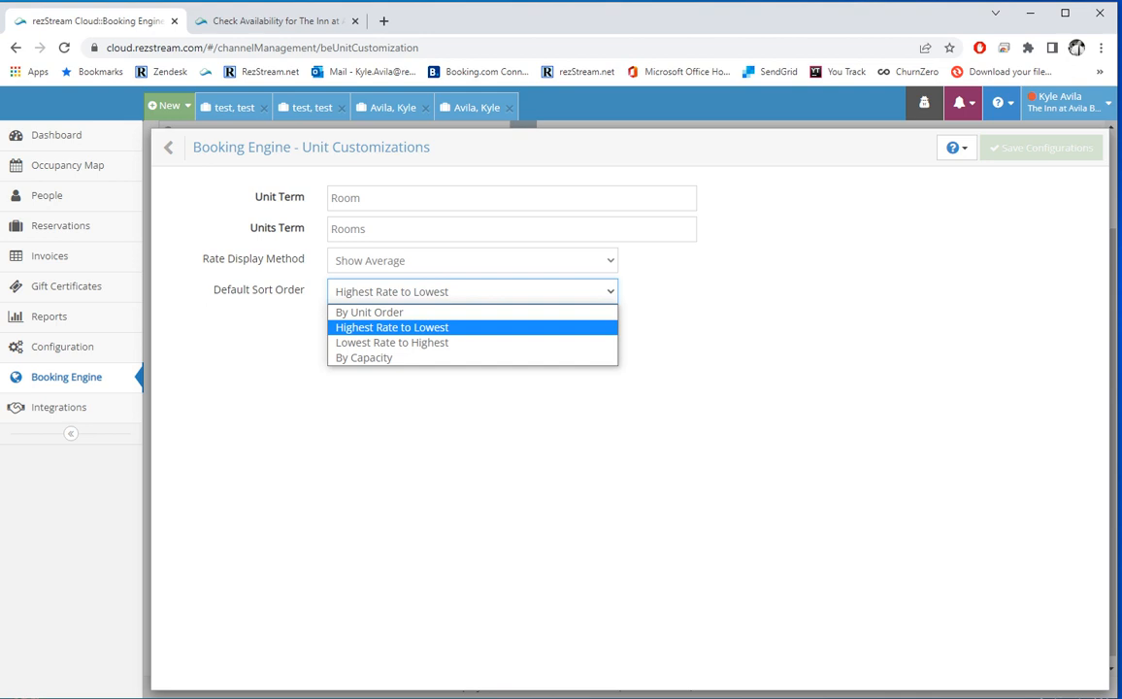
{"action": "left_click", "coordinate": [258, 290]}
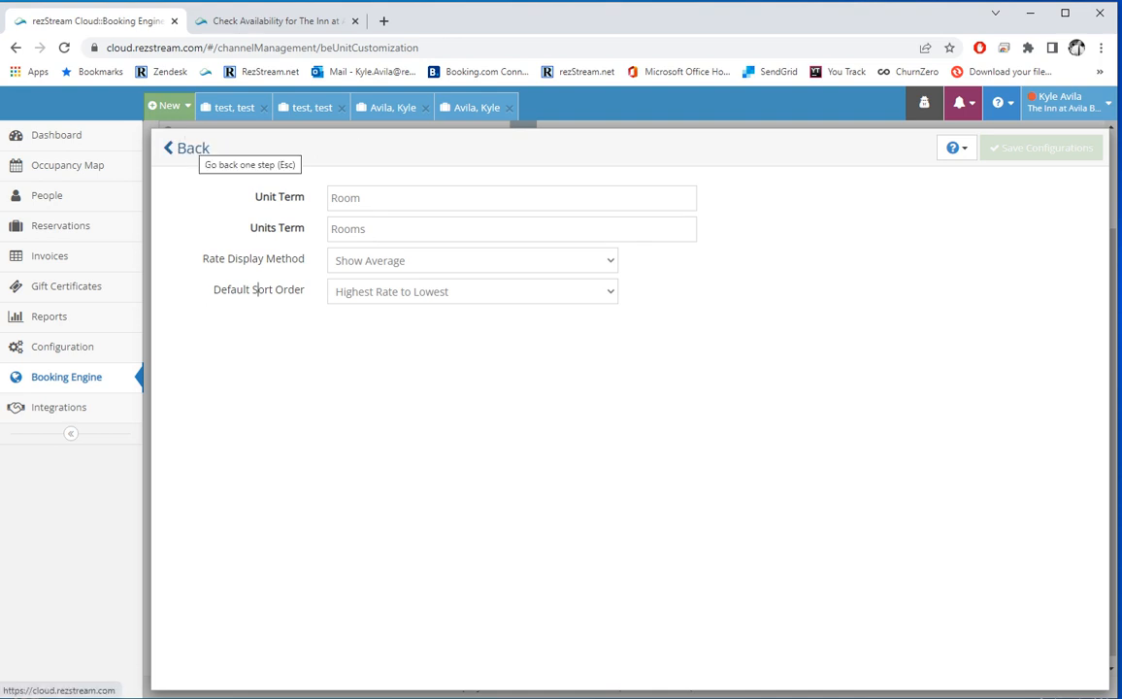
Step: Confirm the Full Availability Calendar stays on Hide, then bring up the guest reservation page
{"action": "left_click", "coordinate": [190, 148]}
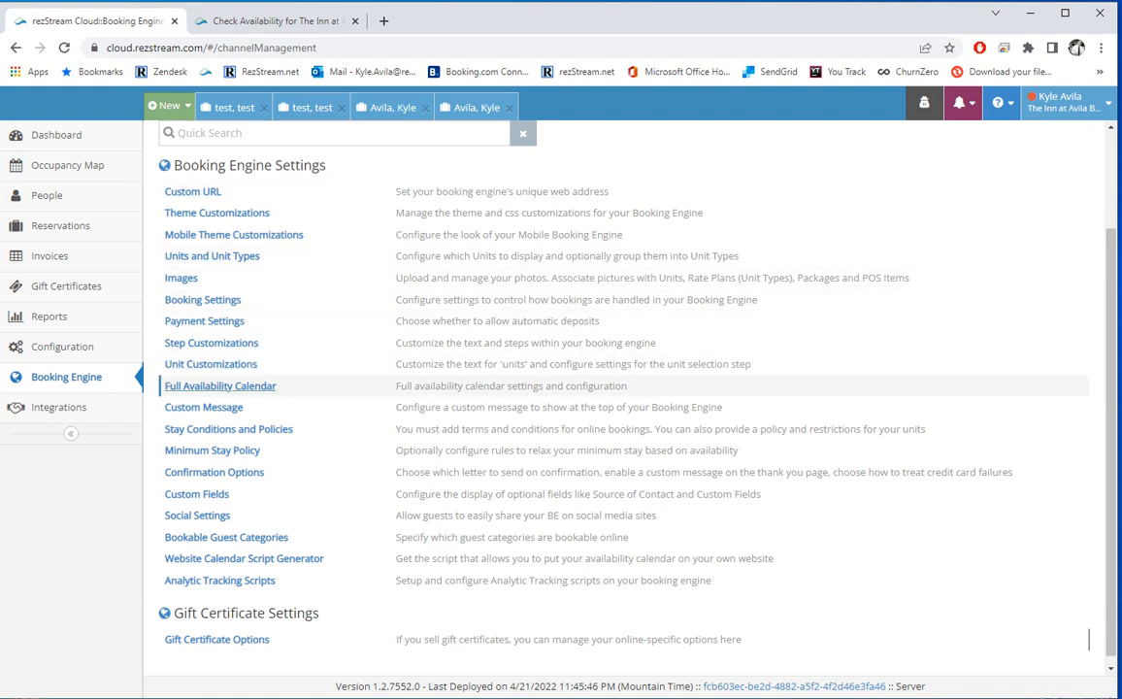
{"action": "left_click", "coordinate": [235, 386]}
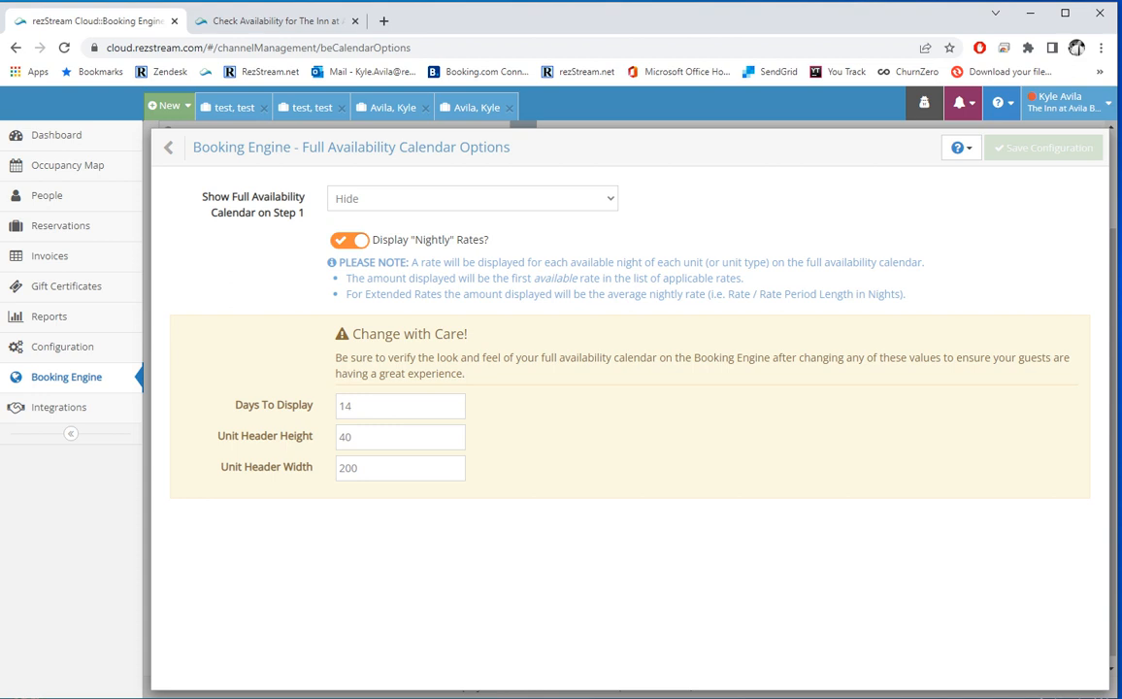
{"action": "left_click", "coordinate": [432, 199]}
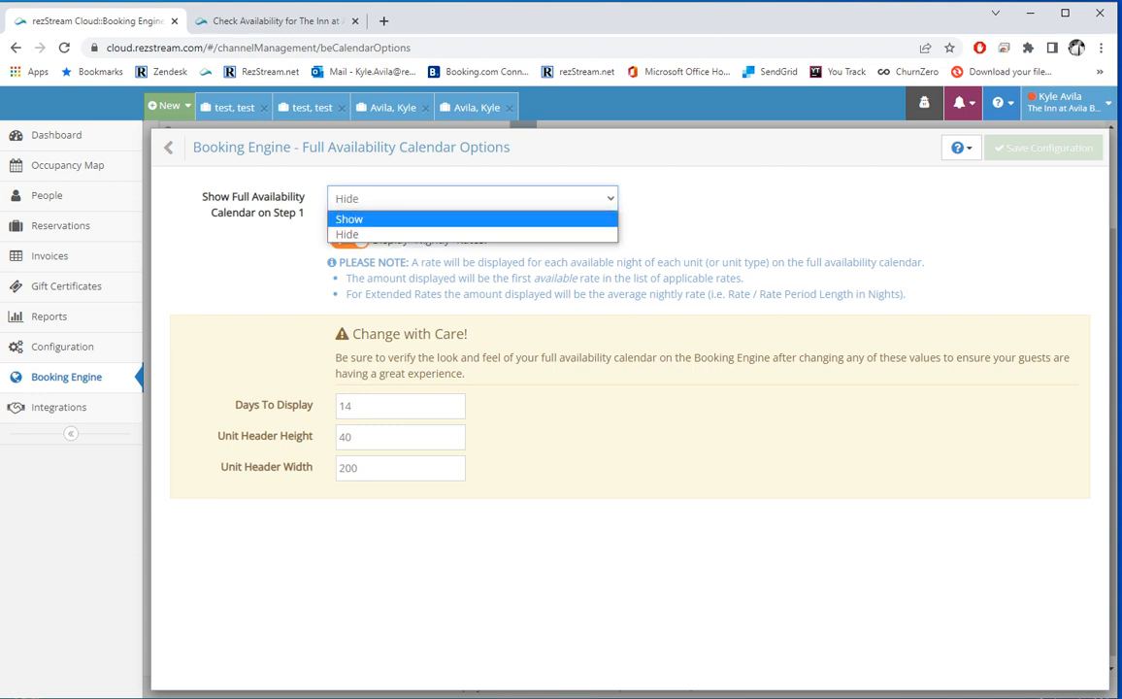
{"action": "left_click", "coordinate": [359, 198]}
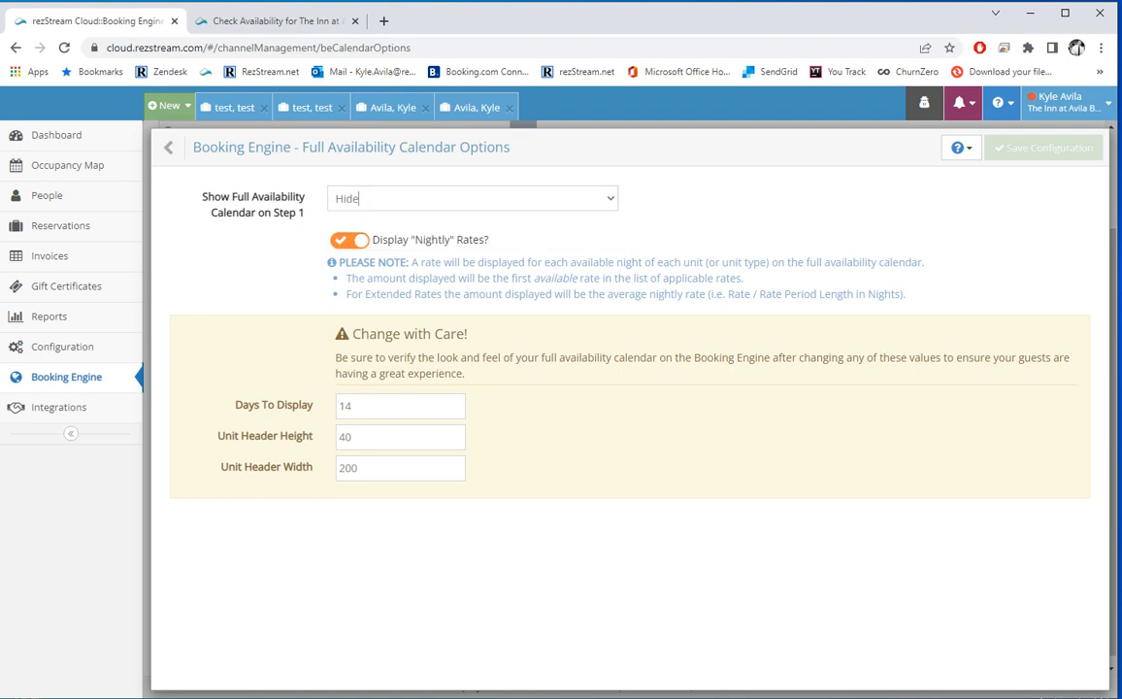
{"action": "left_click", "coordinate": [272, 21]}
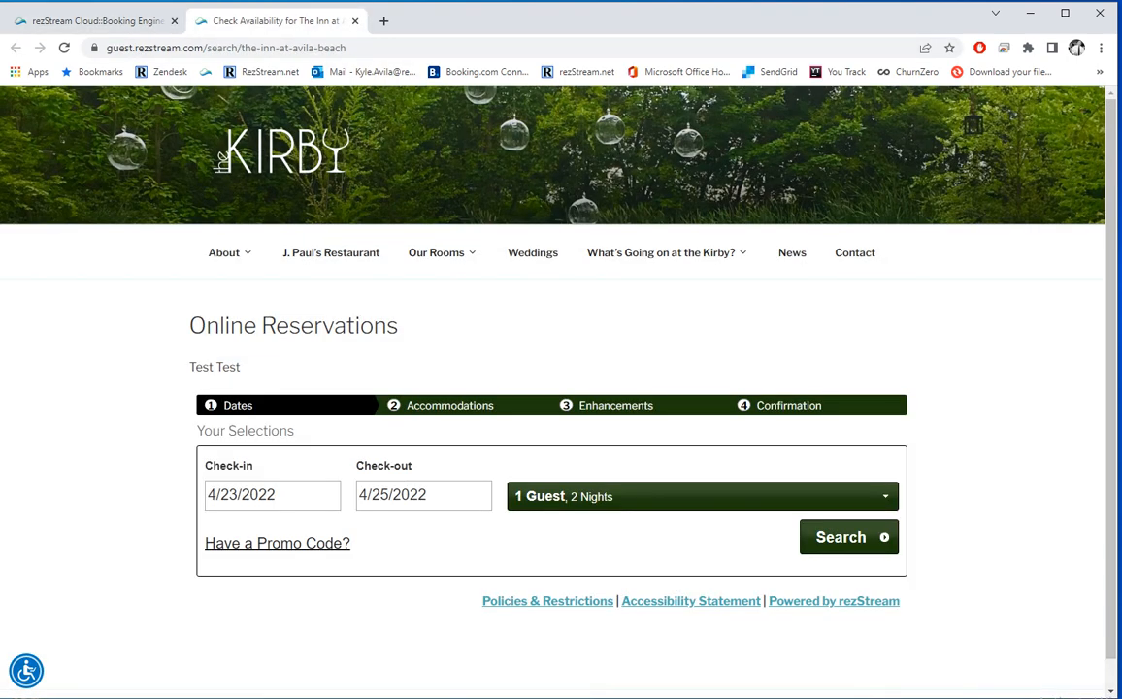
Step: Search April 23–25, 2022 for one guest and scroll to the April 23–May 6 rate calendar
{"action": "scroll", "coordinate": [553, 388], "scroll_direction": "down", "scroll_amount": 1}
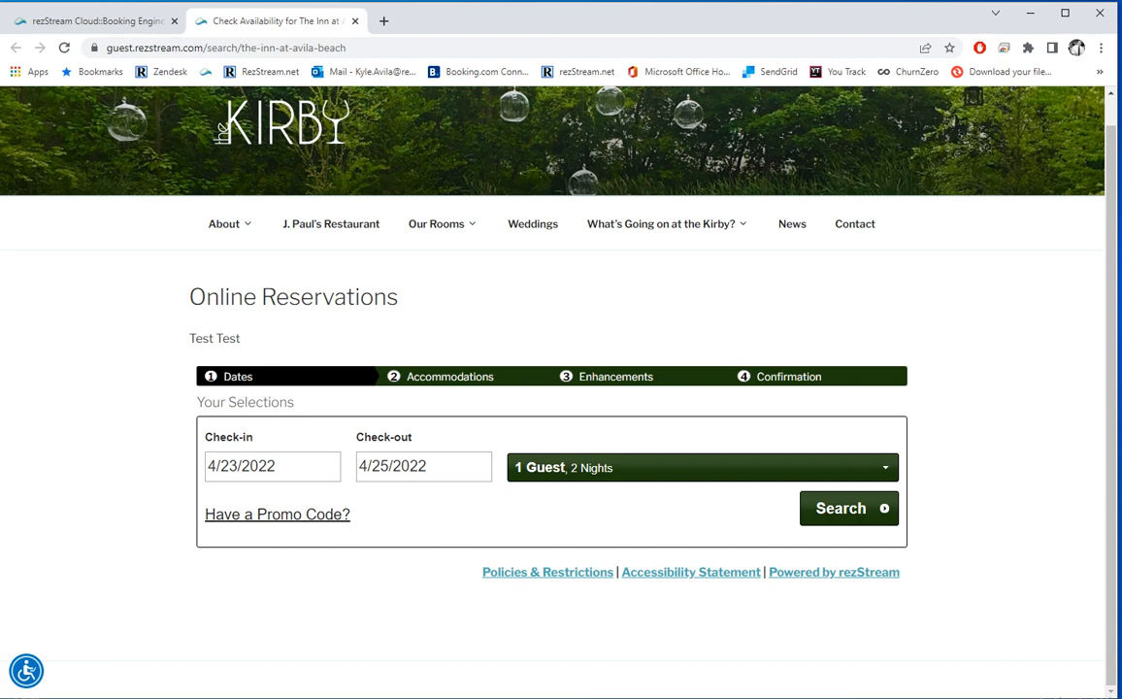
{"action": "left_click", "coordinate": [841, 508]}
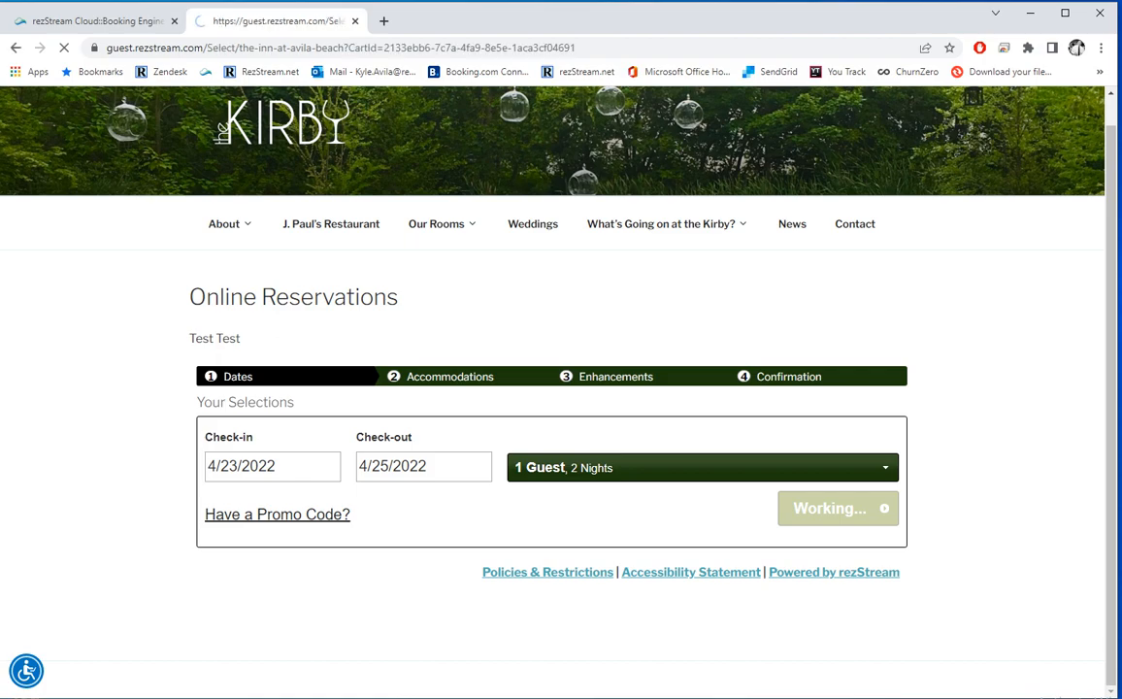
{"action": "scroll", "coordinate": [554, 388], "scroll_direction": "down", "scroll_amount": 12}
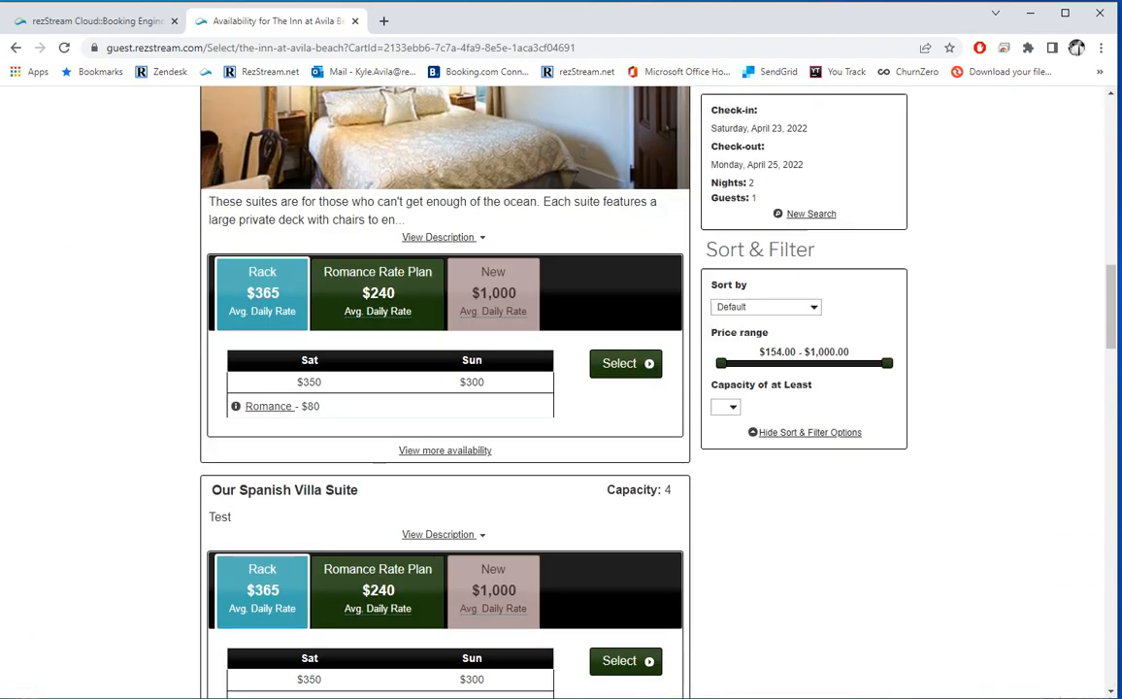
{"action": "scroll", "coordinate": [553, 388], "scroll_direction": "down", "scroll_amount": 20}
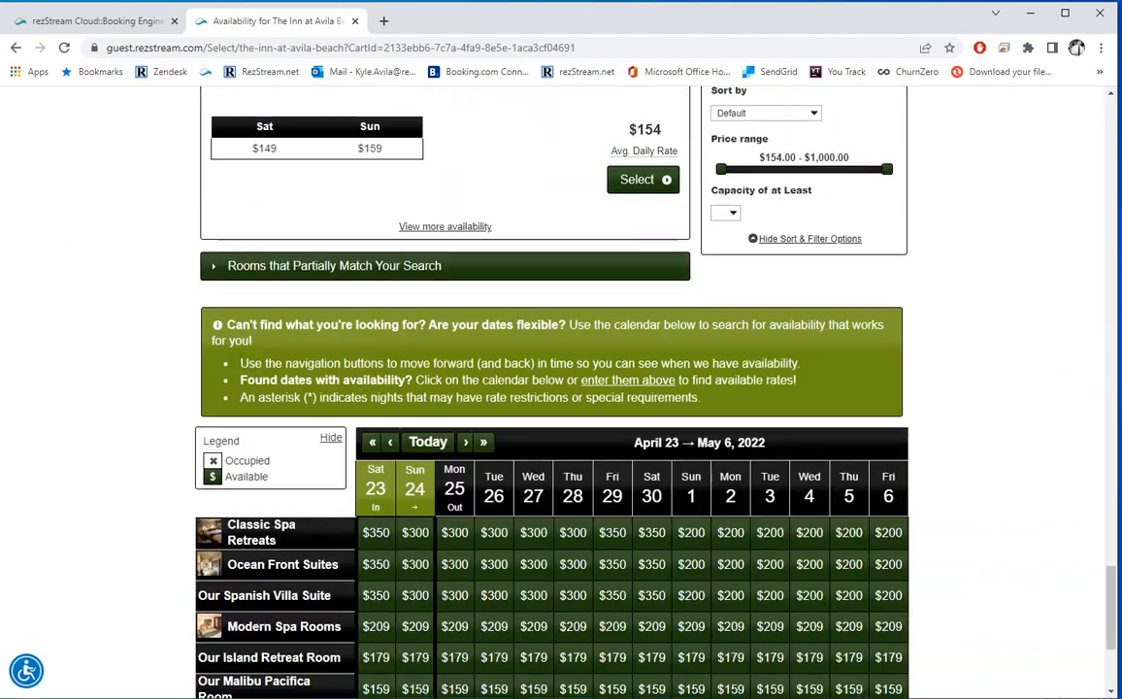
{"action": "scroll", "coordinate": [519, 308], "scroll_direction": "down", "scroll_amount": 3}
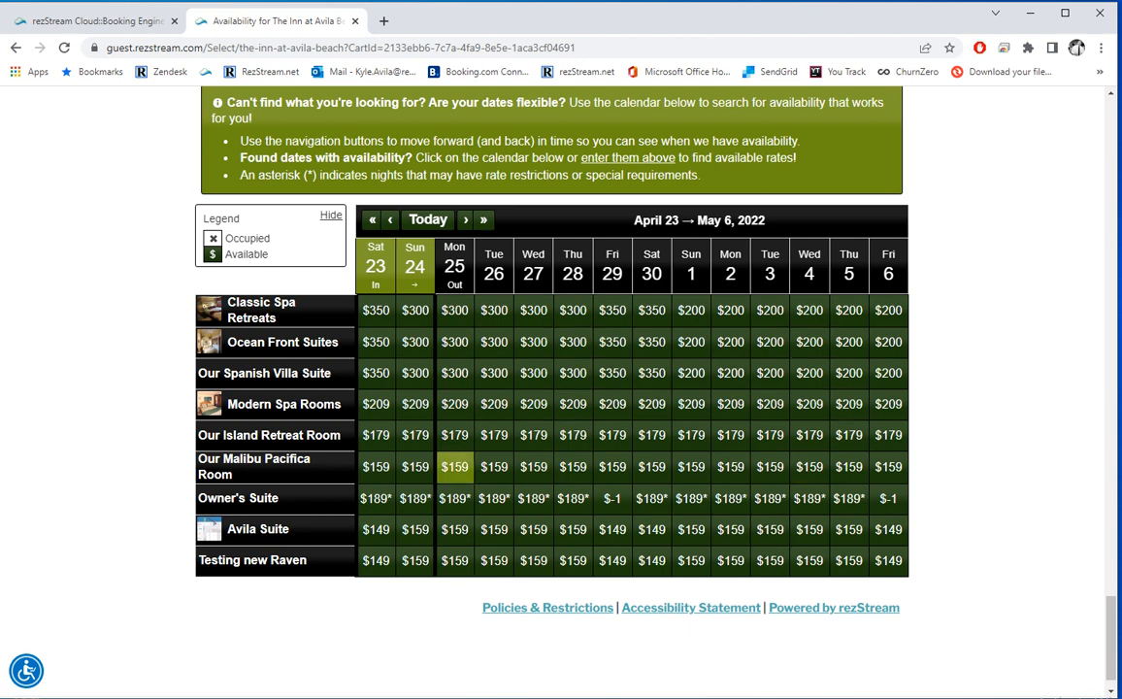
{"action": "mouse_move", "coordinate": [447, 473]}
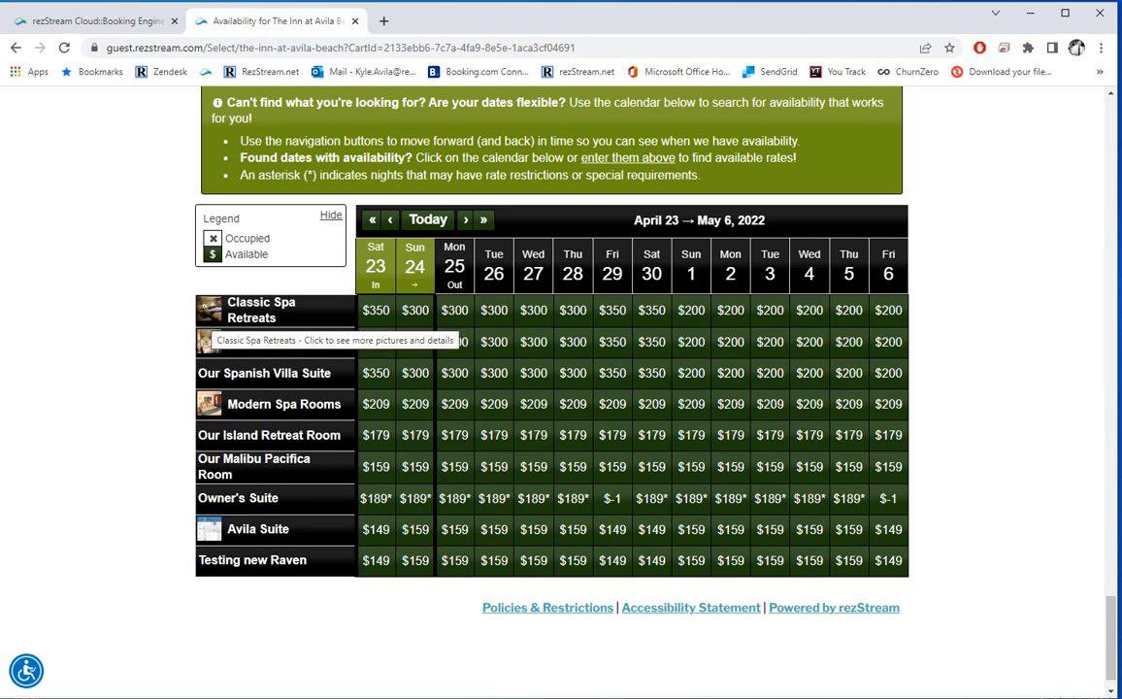
{"action": "left_click", "coordinate": [250, 311]}
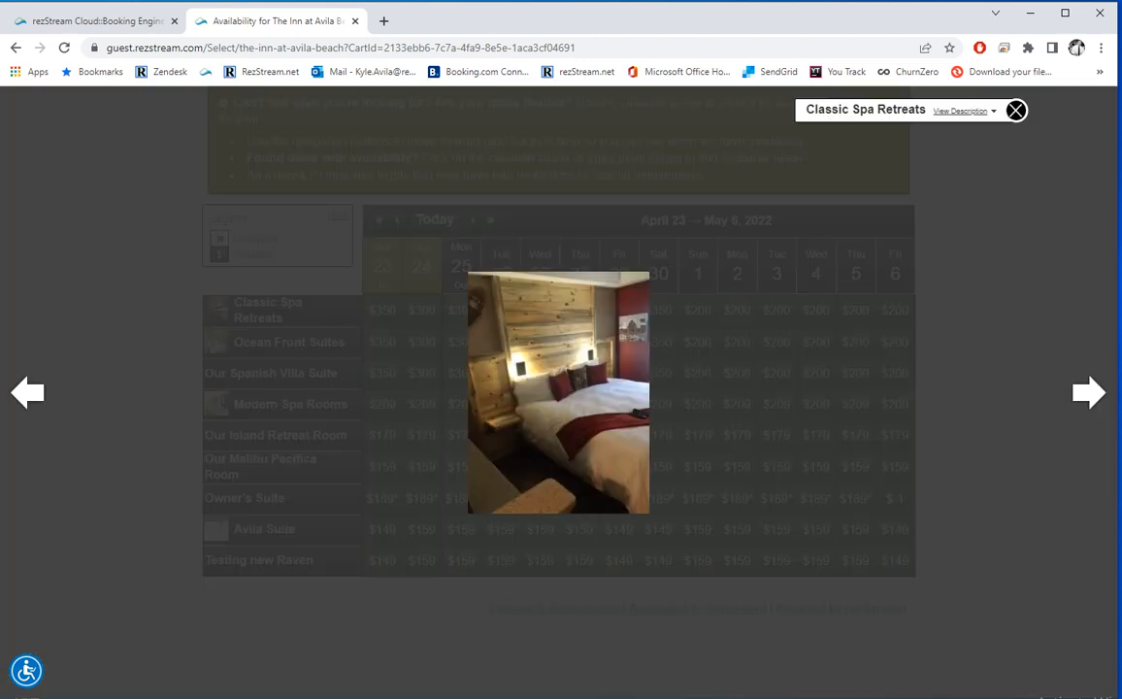
{"action": "key", "text": "Right"}
{"action": "key", "text": "Right"}
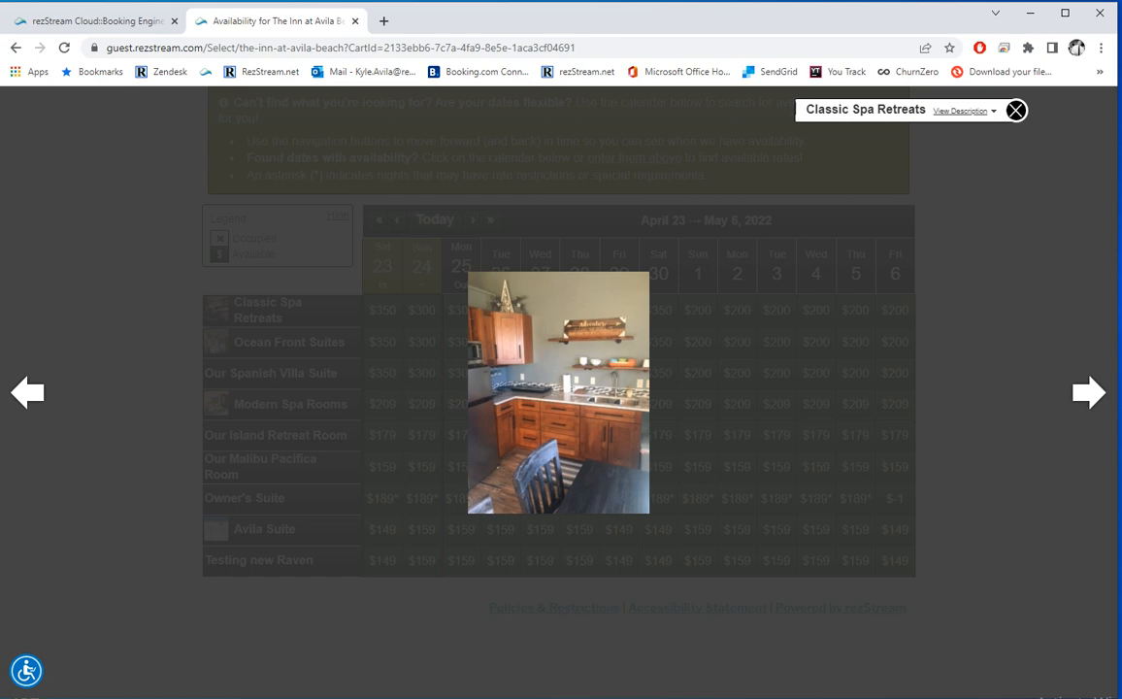
{"action": "left_click", "coordinate": [961, 110]}
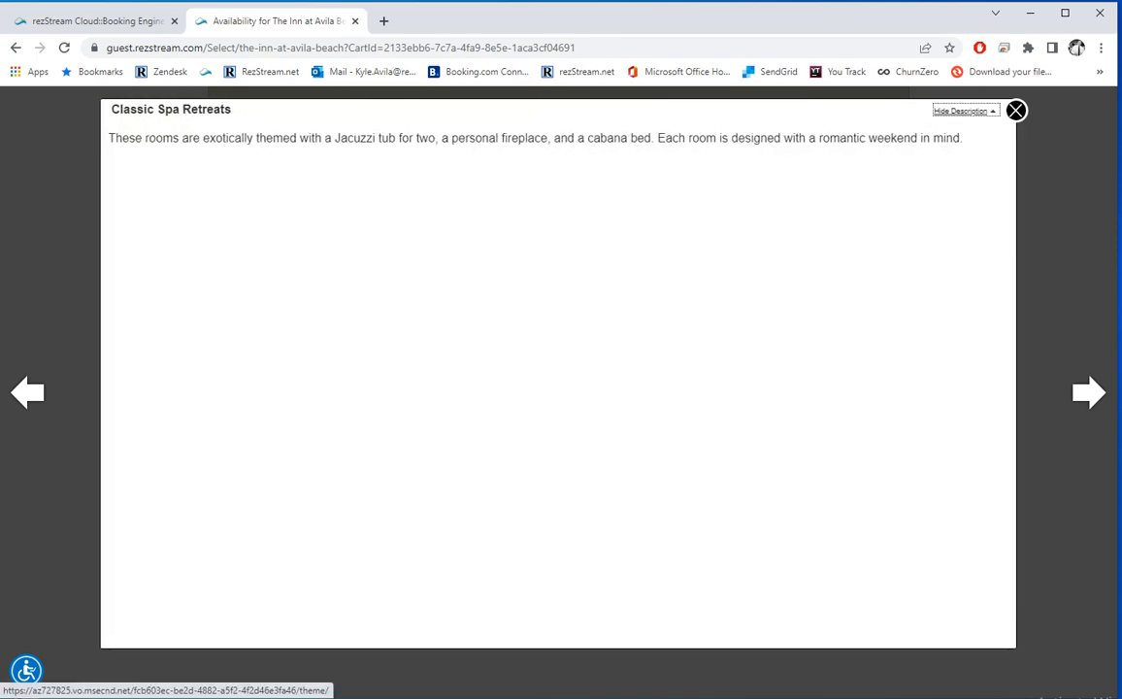
{"action": "left_click", "coordinate": [963, 111]}
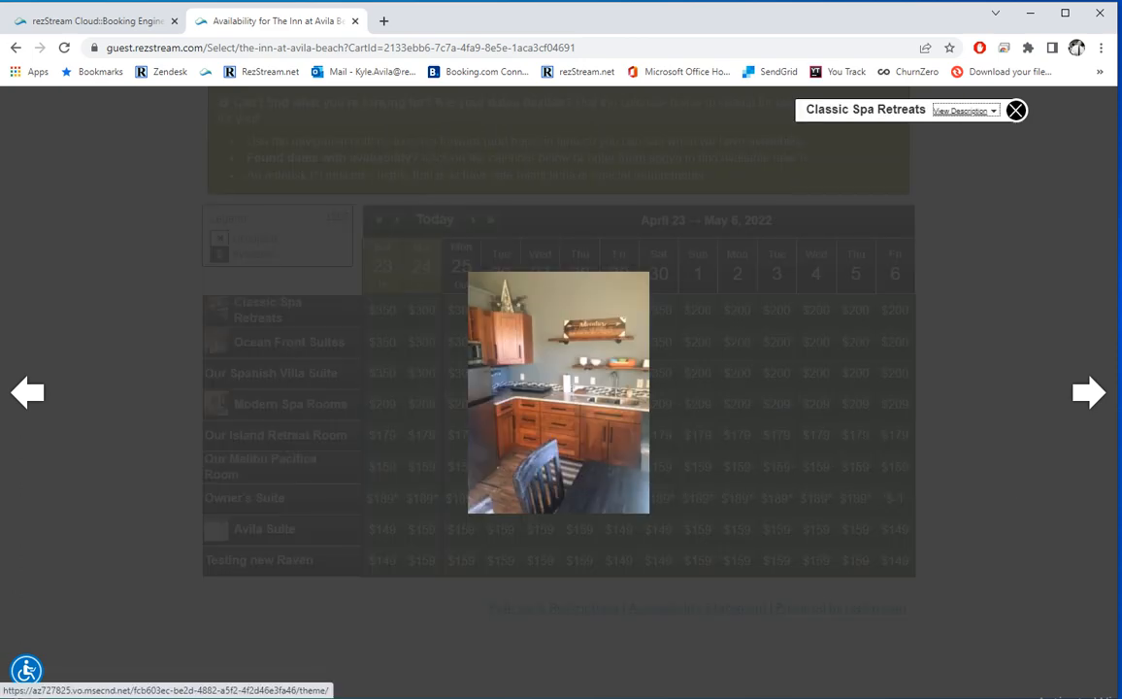
{"action": "left_click", "coordinate": [1017, 111]}
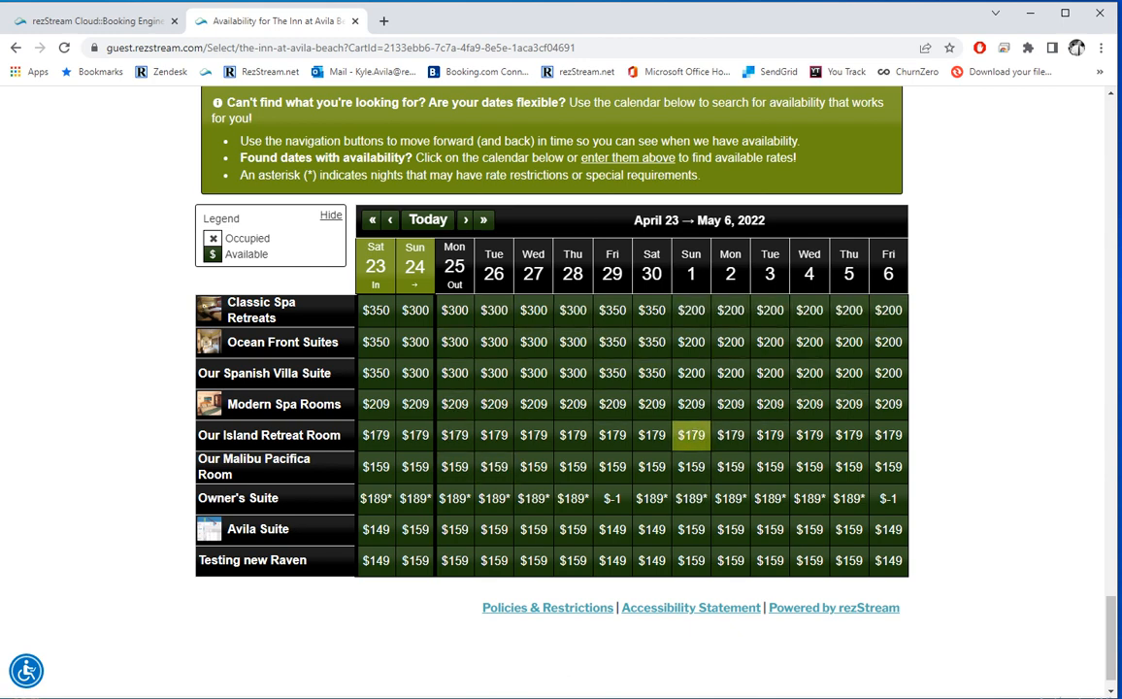
Step: Set Show Full Availability Calendar on Step 1 to Show, close the guest tab, and save
{"action": "key", "text": "ctrl+shift+Tab"}
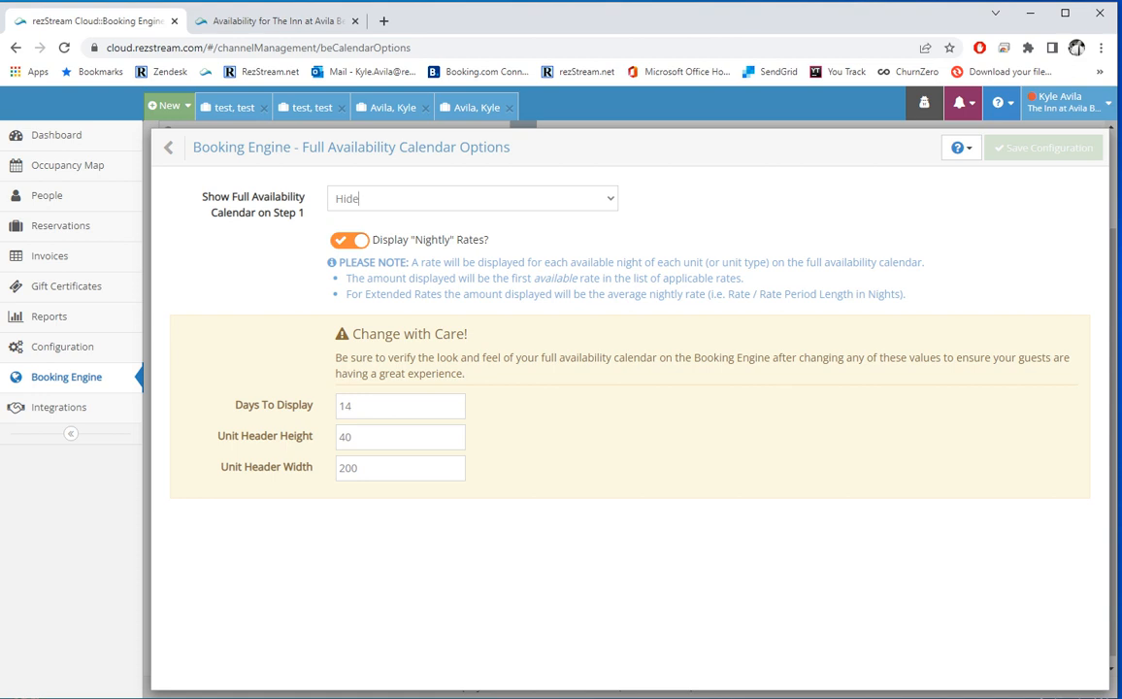
{"action": "left_click", "coordinate": [359, 198]}
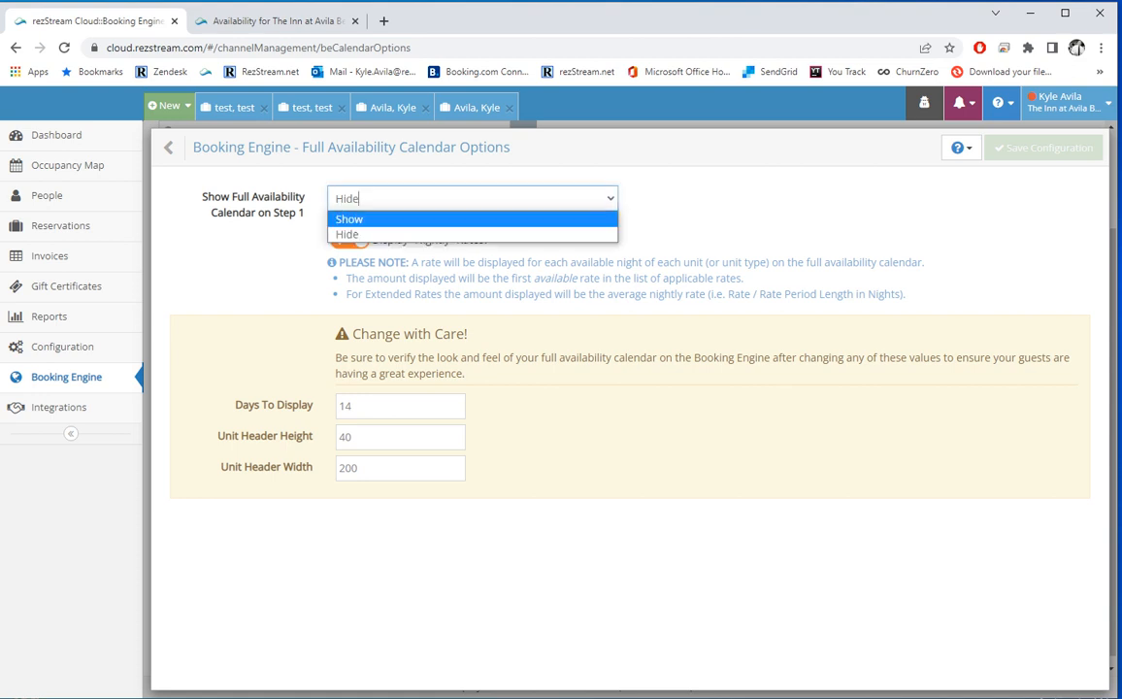
{"action": "left_click", "coordinate": [360, 219]}
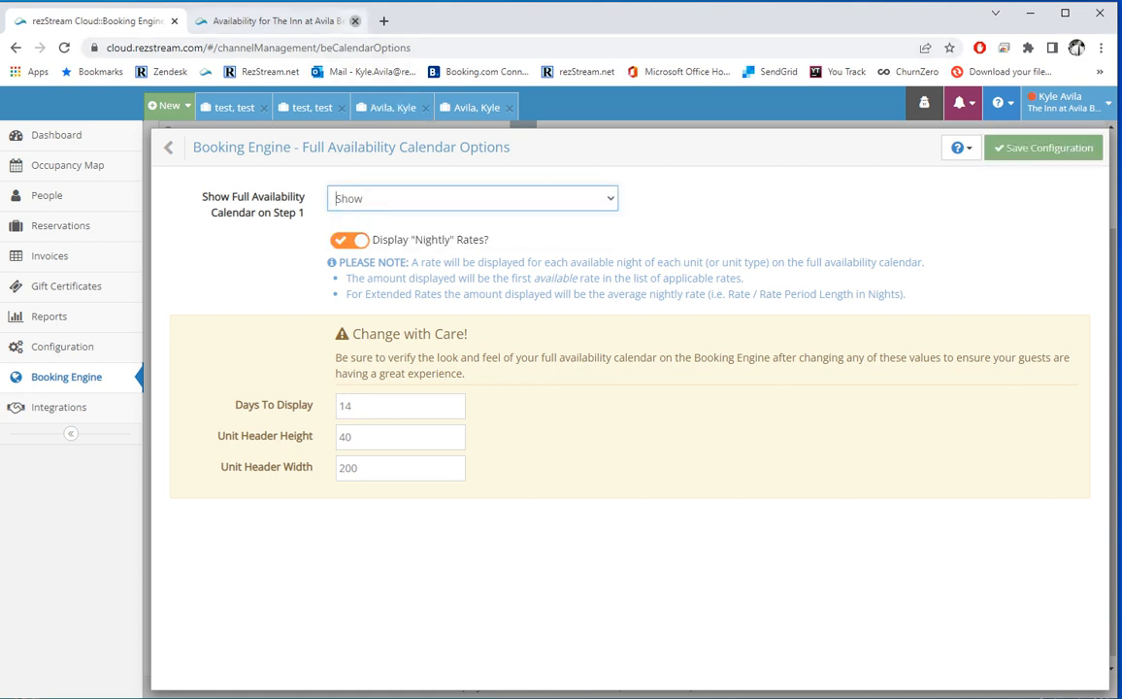
{"action": "left_click", "coordinate": [355, 20]}
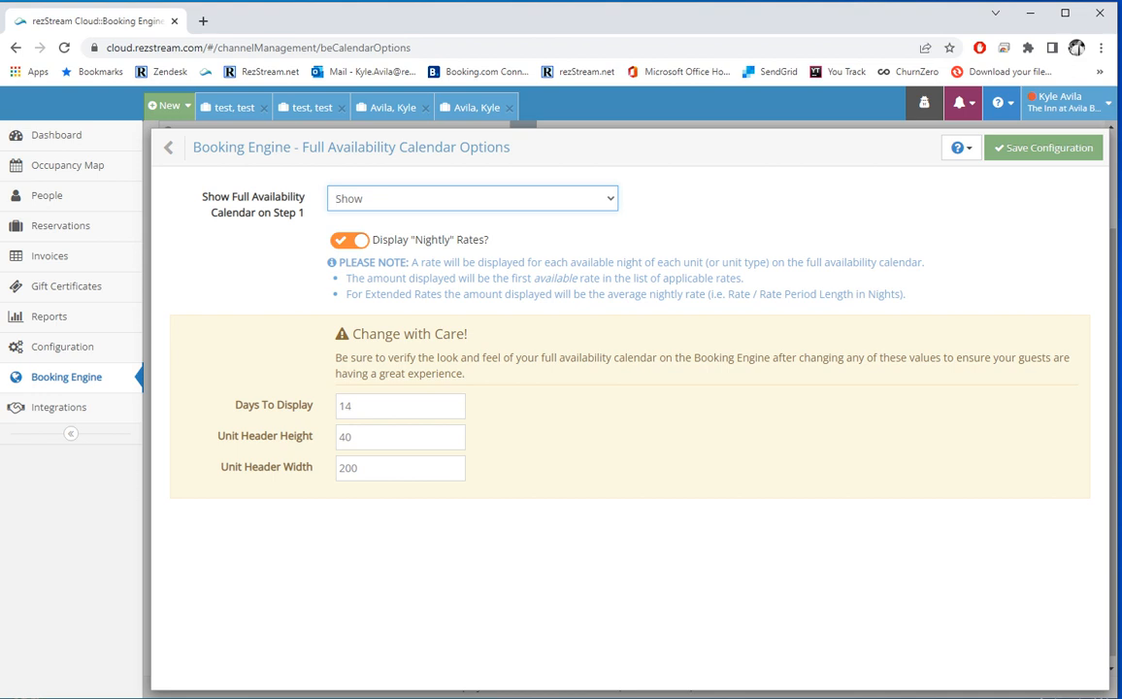
{"action": "left_click", "coordinate": [1039, 147]}
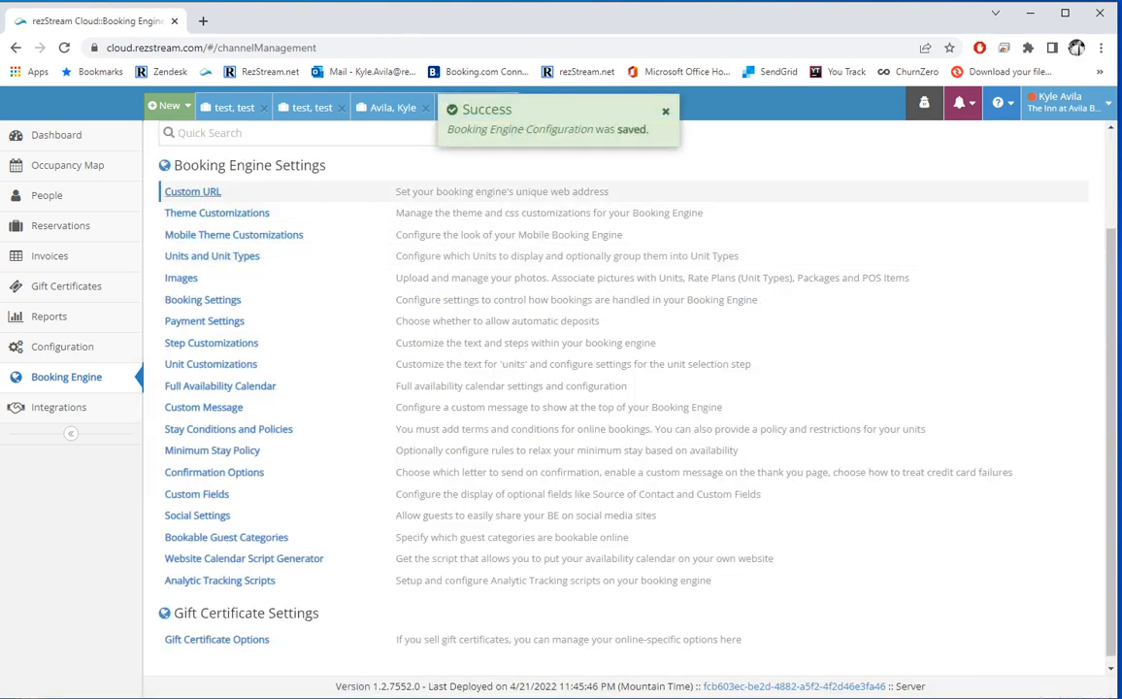
Step: Open the Full Site Link from Custom URL to check the April 22–May 5 rate calendar, then return to settings
{"action": "left_click", "coordinate": [193, 191]}
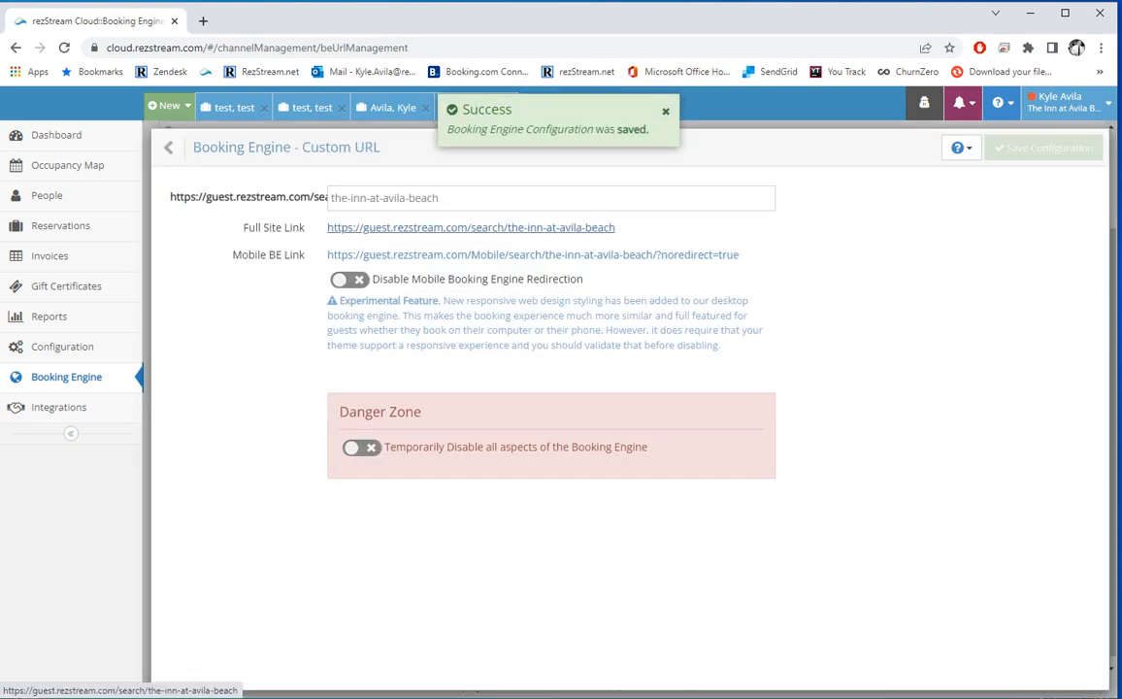
{"action": "left_click", "coordinate": [471, 228]}
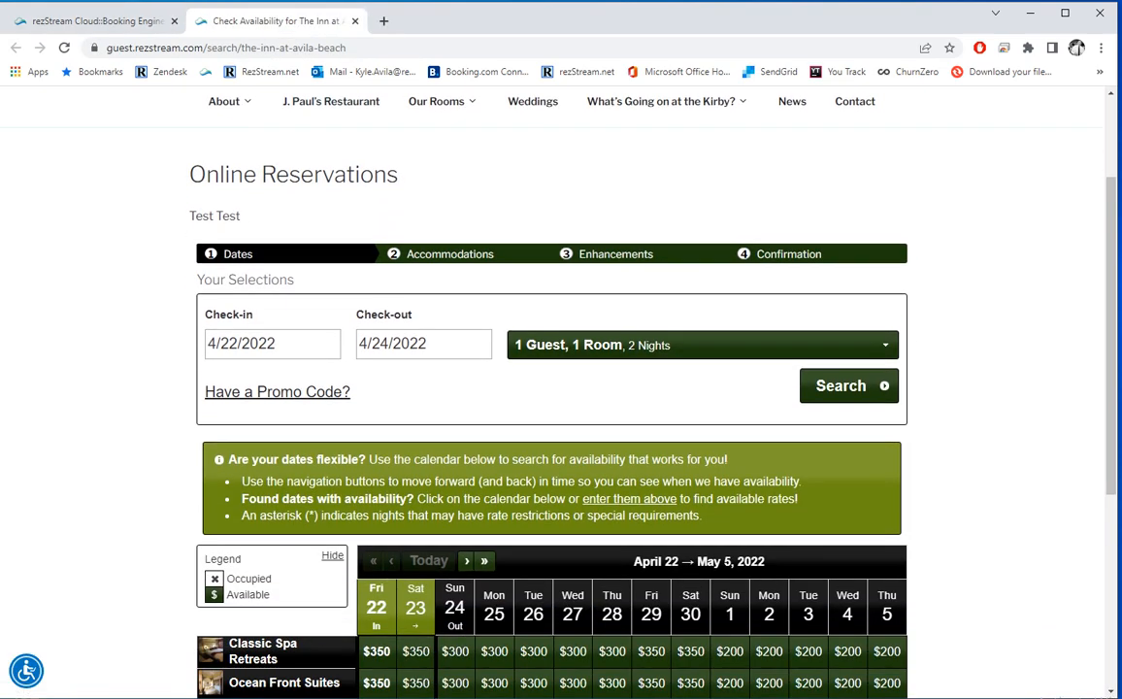
{"action": "scroll", "coordinate": [552, 389], "scroll_direction": "down", "scroll_amount": 3}
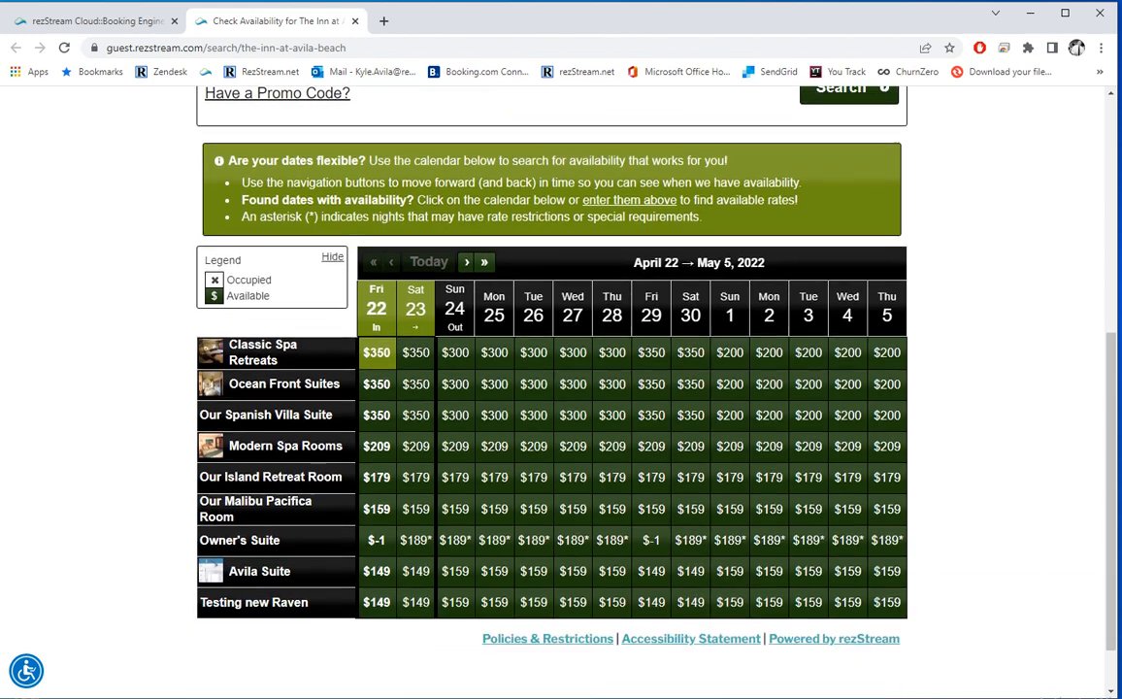
{"action": "scroll", "coordinate": [552, 388], "scroll_direction": "up", "scroll_amount": 1}
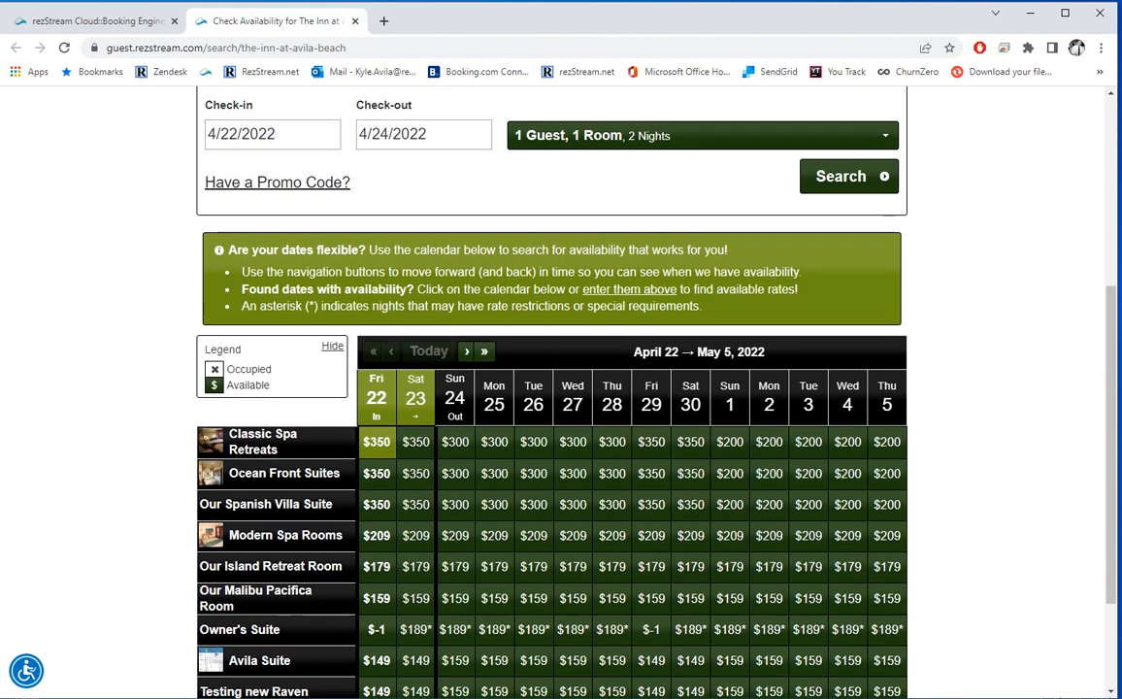
{"action": "scroll", "coordinate": [552, 389], "scroll_direction": "up", "scroll_amount": 2}
{"action": "left_click", "coordinate": [97, 20]}
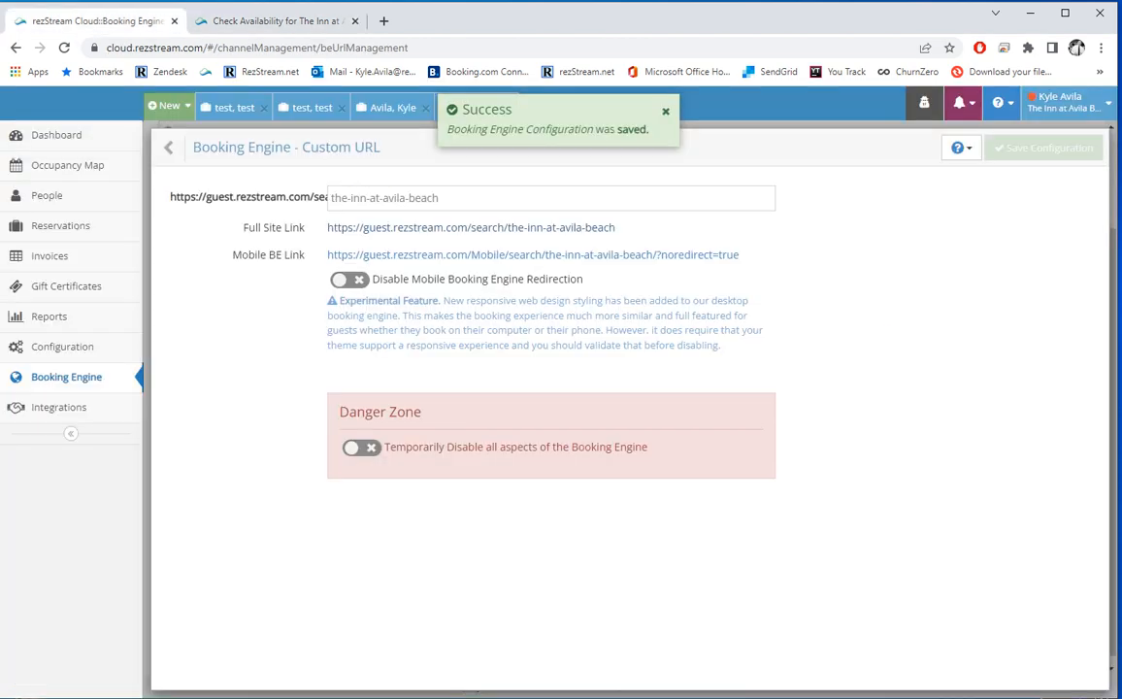
{"action": "left_click", "coordinate": [190, 148]}
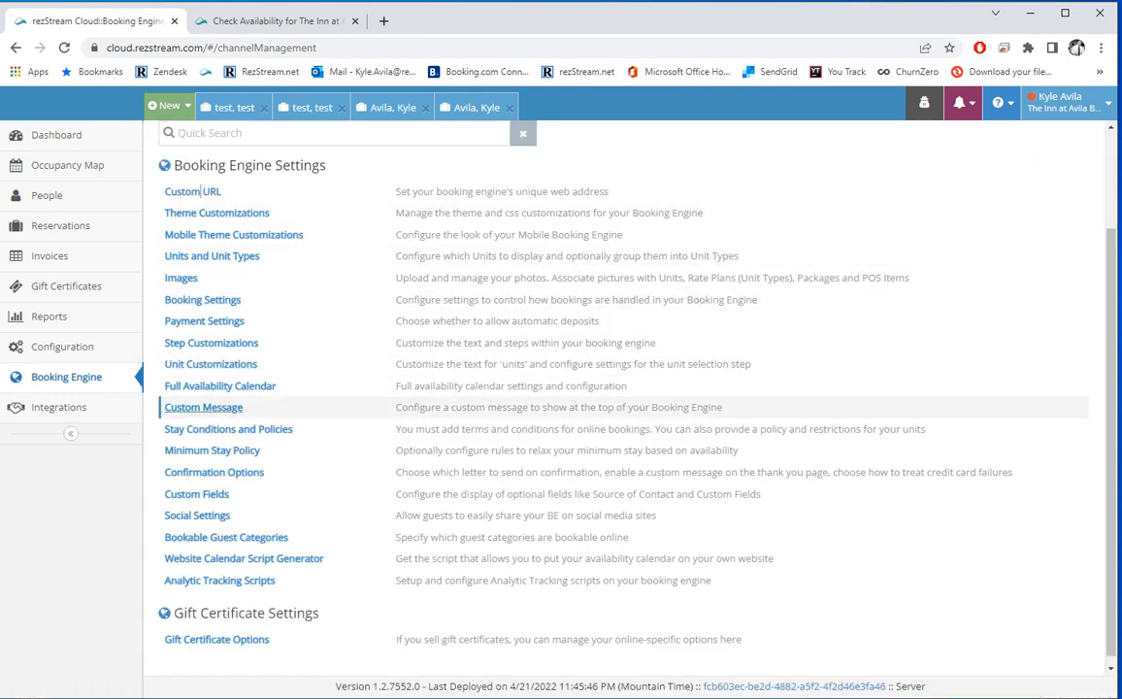
{"action": "left_click", "coordinate": [202, 407]}
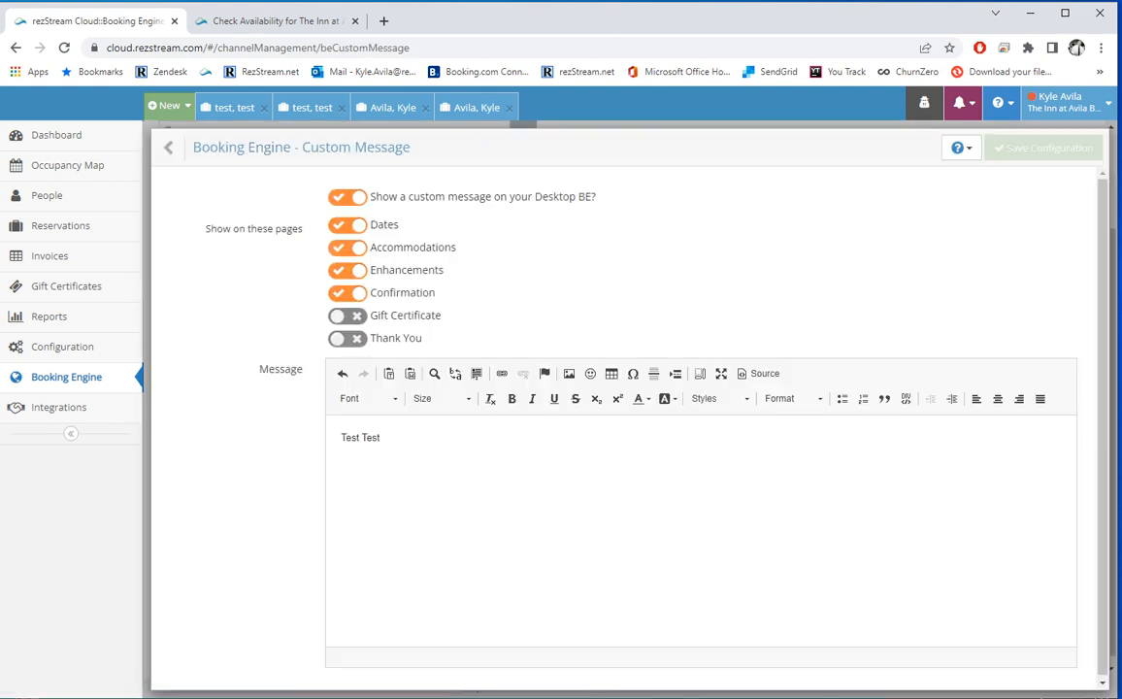
{"action": "left_click", "coordinate": [348, 197]}
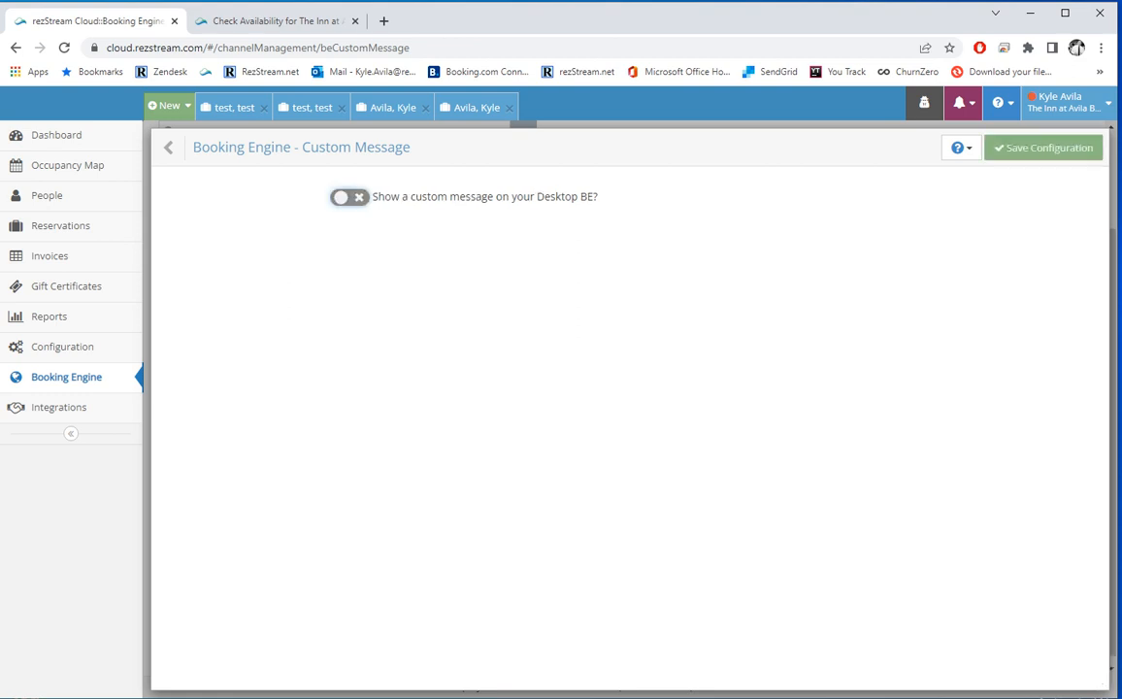
{"action": "left_click", "coordinate": [348, 197]}
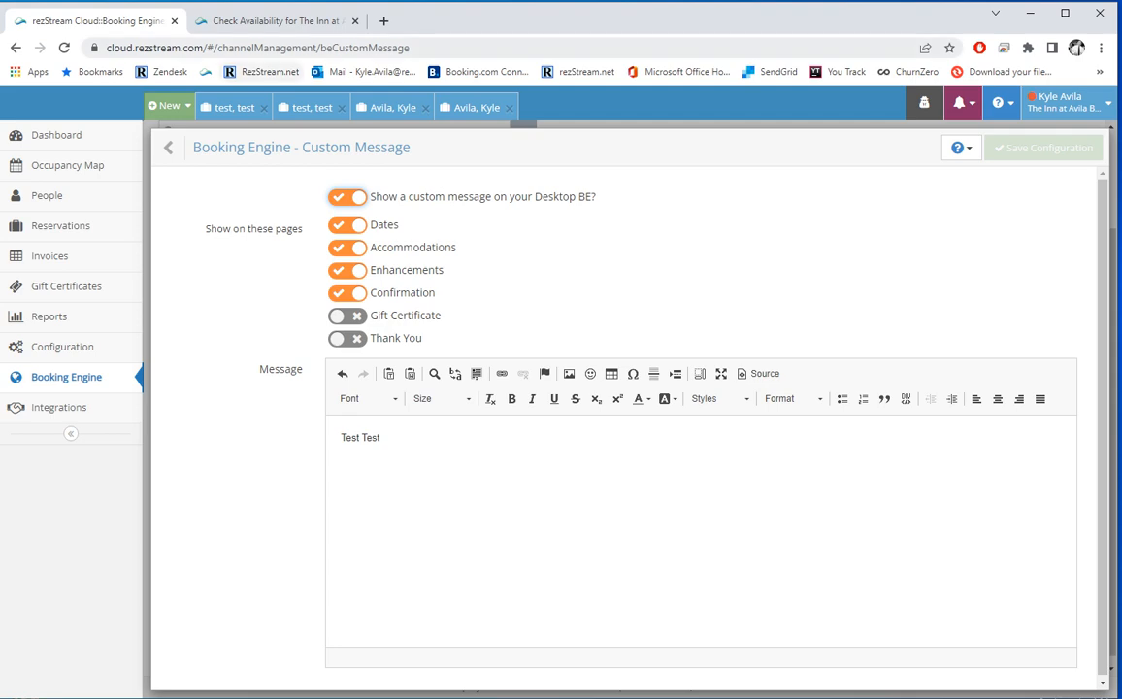
{"action": "left_click", "coordinate": [276, 20]}
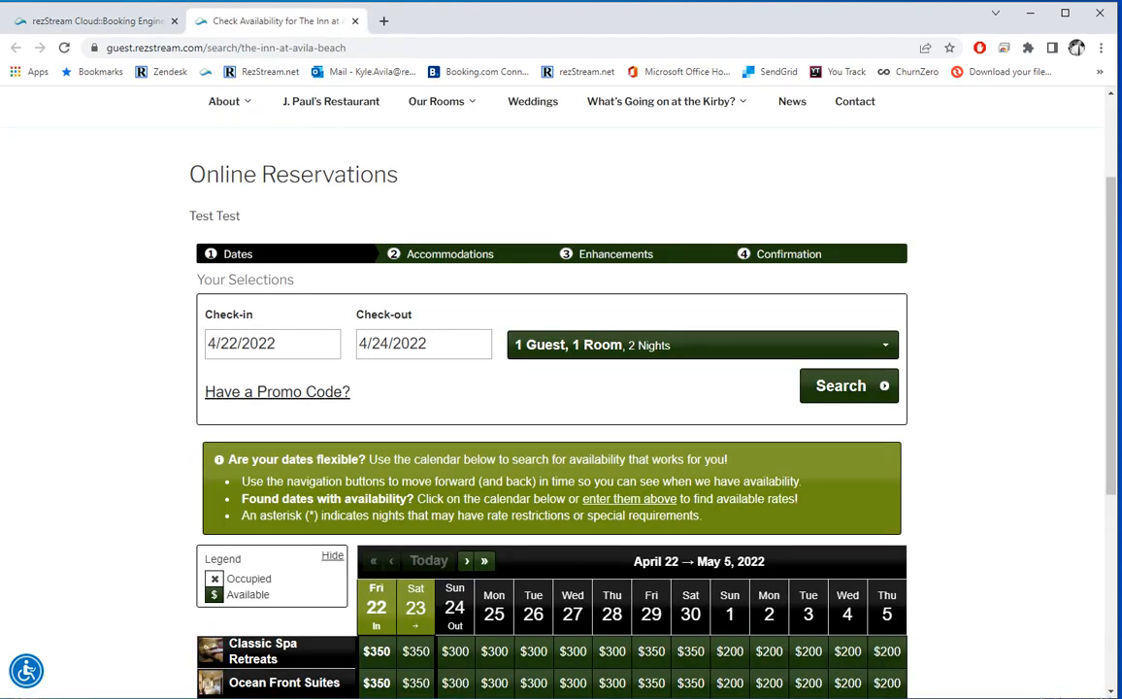
{"action": "left_click_drag", "start_coordinate": [185, 216], "coordinate": [241, 216]}
{"action": "left_click", "coordinate": [248, 216]}
{"action": "left_click", "coordinate": [146, 21]}
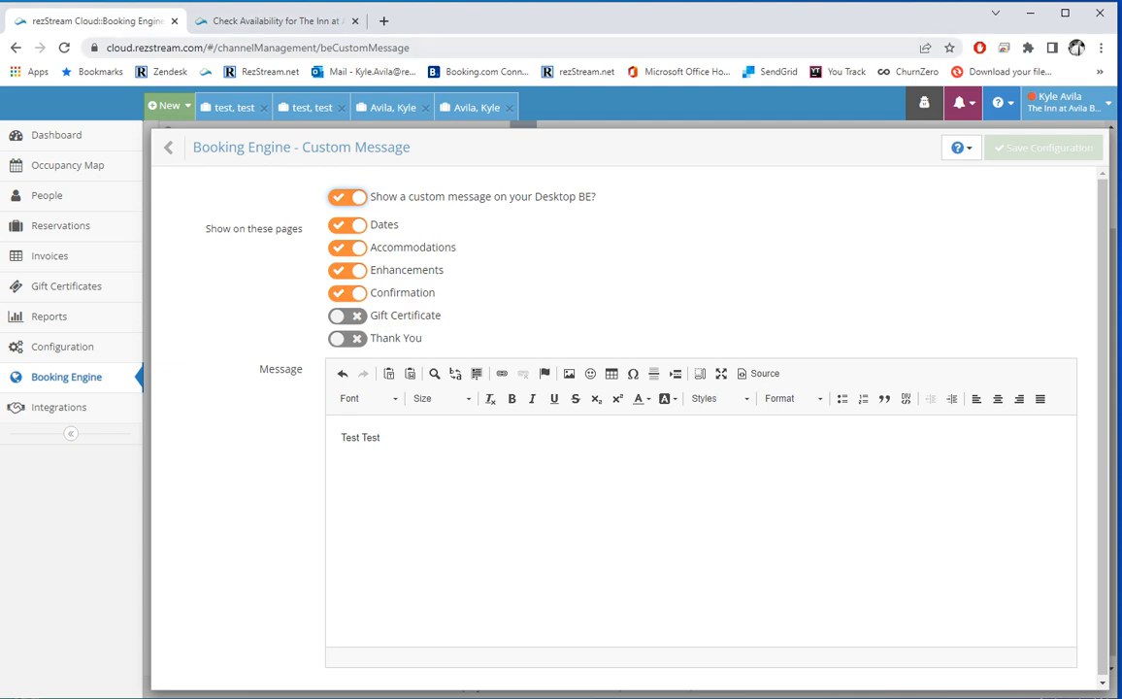
{"action": "left_click", "coordinate": [269, 20]}
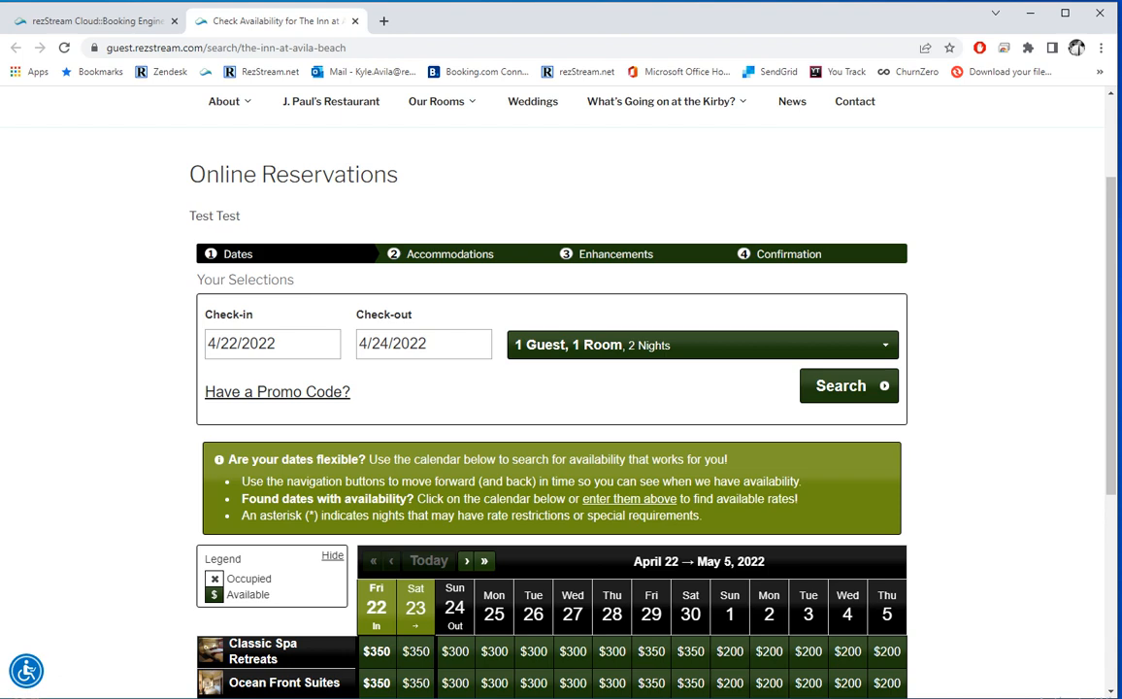
{"action": "left_click", "coordinate": [97, 20]}
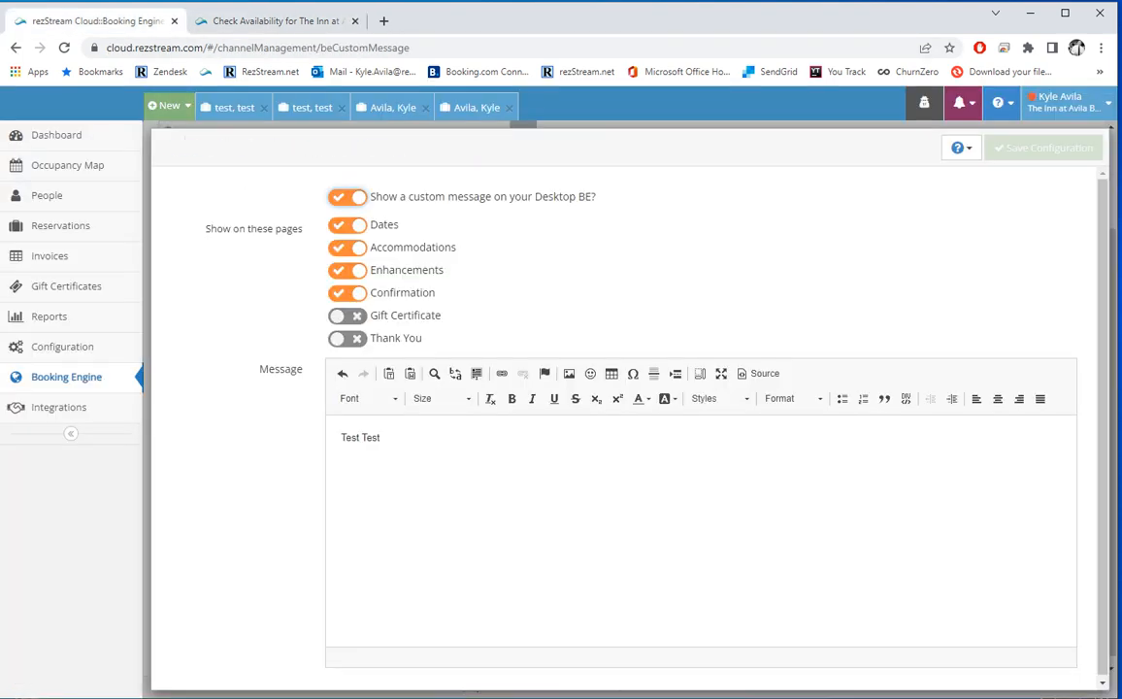
{"action": "left_click", "coordinate": [169, 147]}
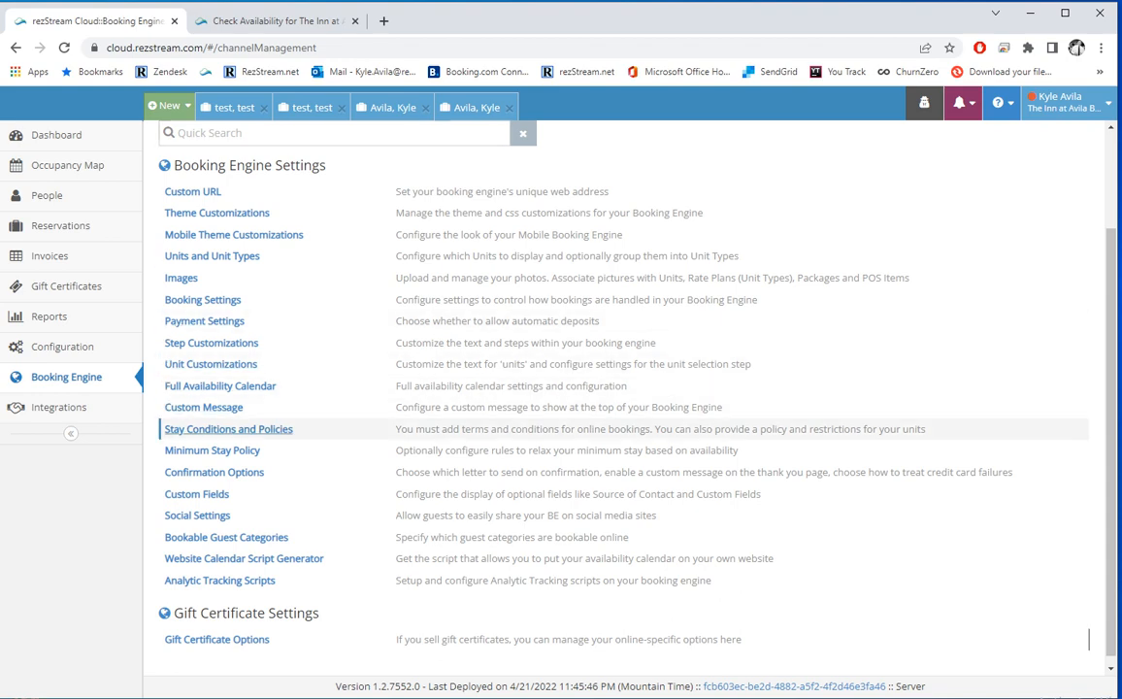
Step: Open Stay Terms and Policies, read the guest Policies & Restrictions, then search April 22–24, 2022
{"action": "left_click", "coordinate": [236, 429]}
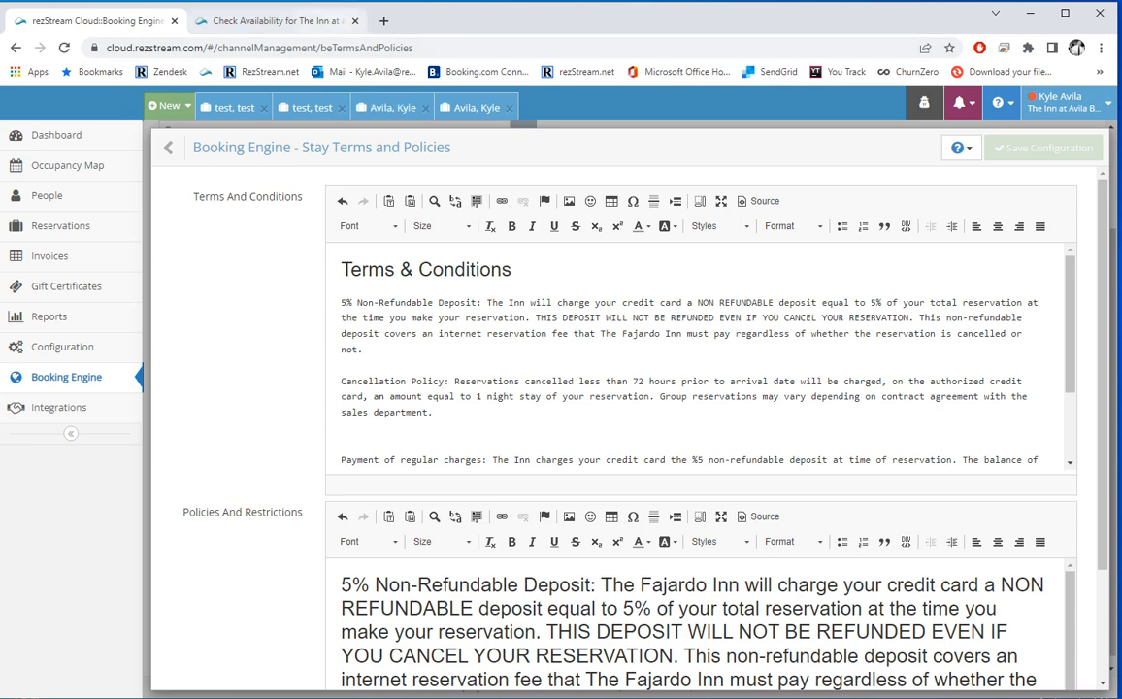
{"action": "left_click", "coordinate": [277, 21]}
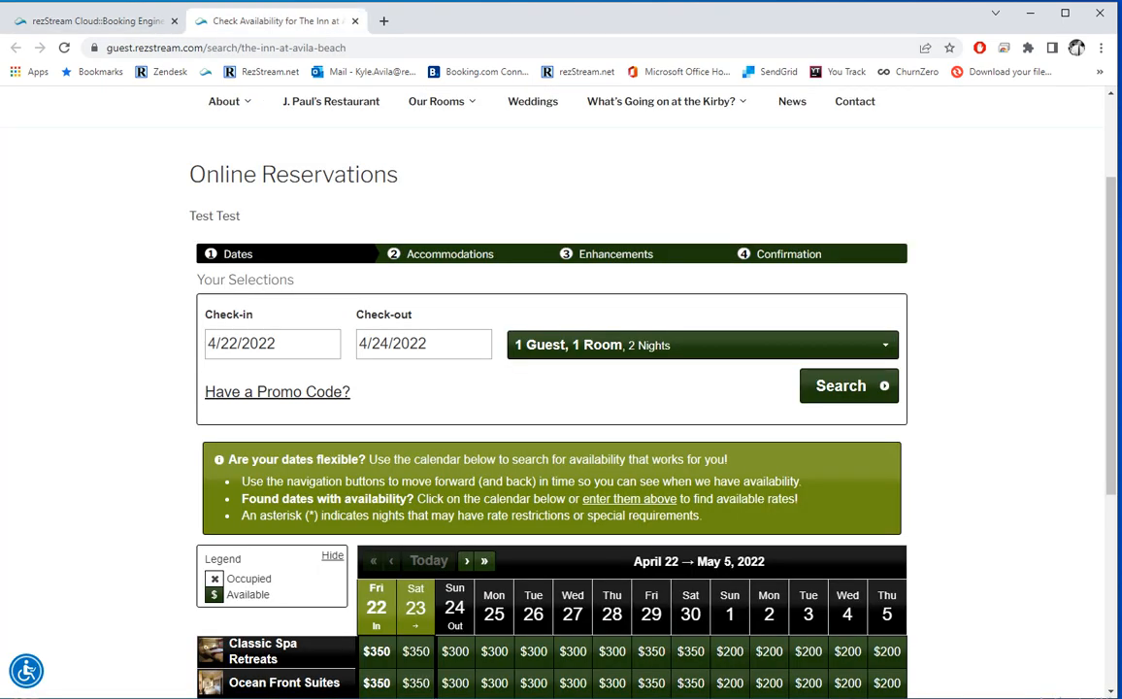
{"action": "scroll", "coordinate": [583, 437], "scroll_direction": "down", "scroll_amount": 4}
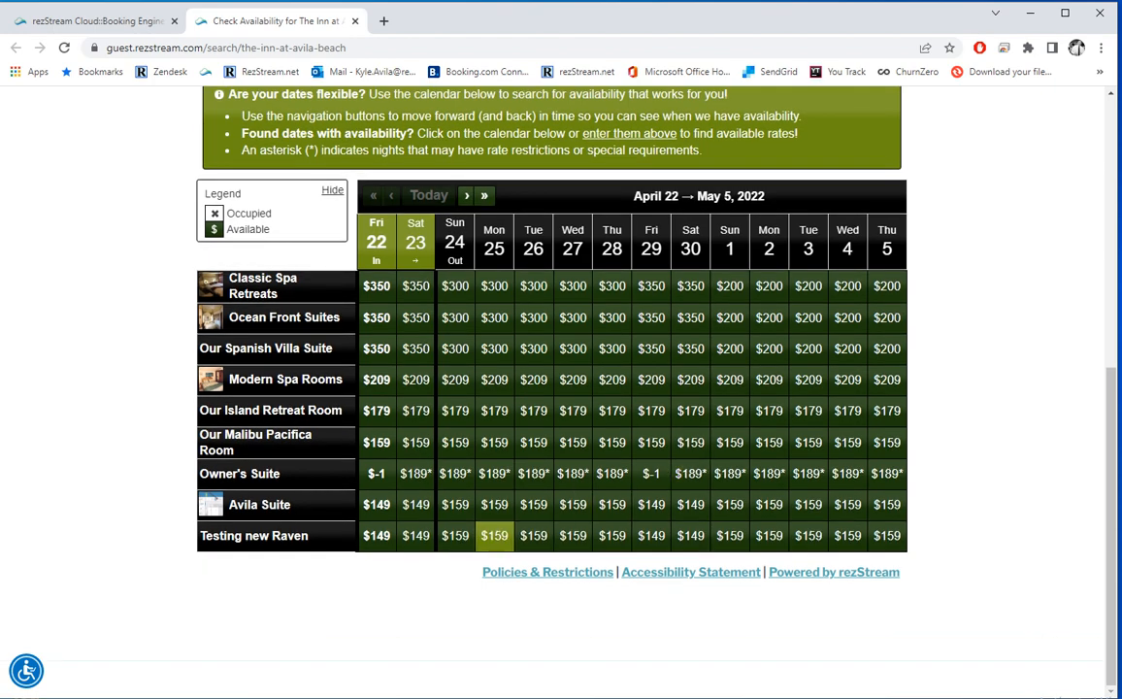
{"action": "left_click", "coordinate": [547, 572]}
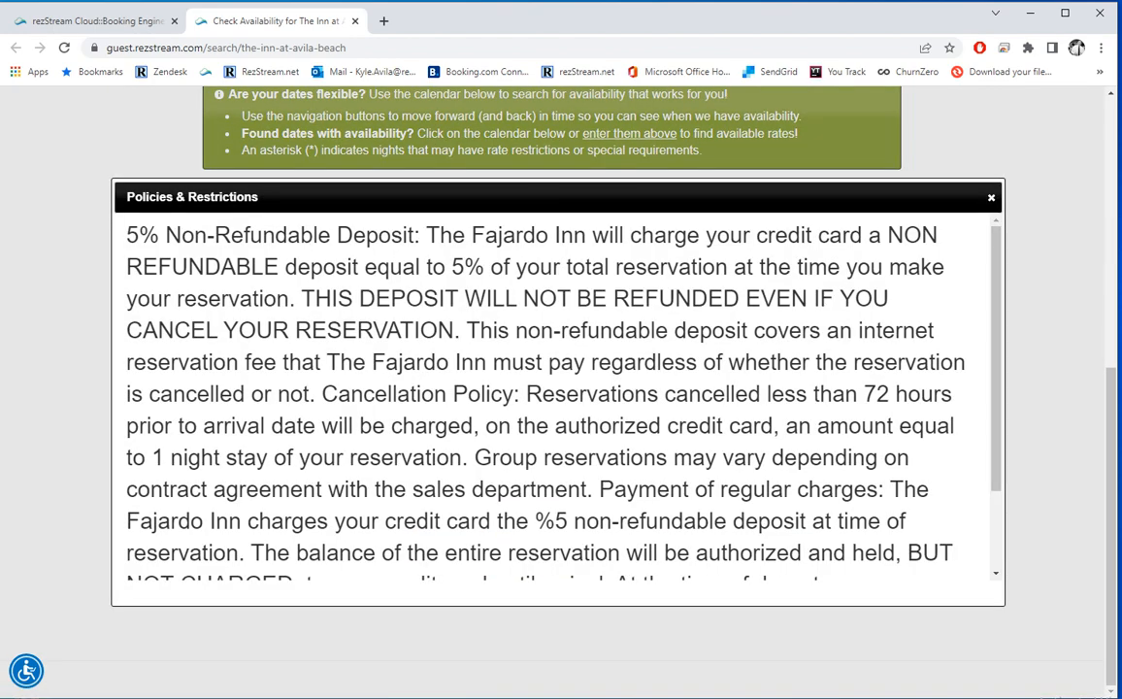
{"action": "left_click", "coordinate": [992, 197]}
{"action": "scroll", "coordinate": [583, 389], "scroll_direction": "up", "scroll_amount": 5}
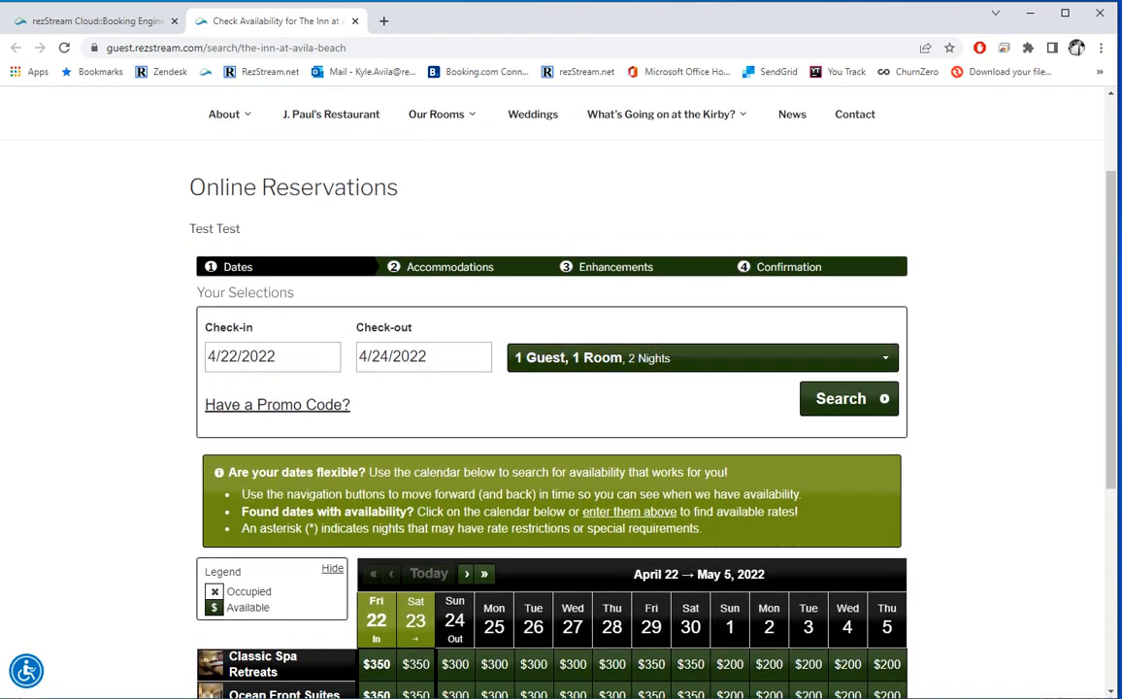
{"action": "left_click", "coordinate": [840, 398]}
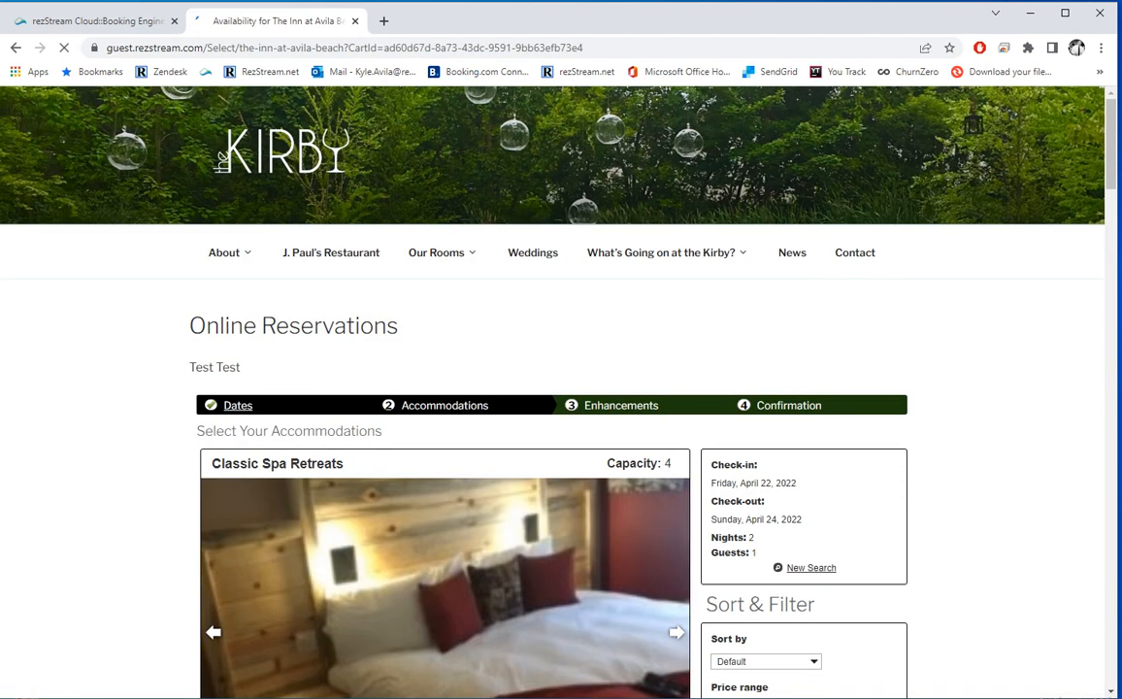
Step: Browse the Classic Spa Retreats listing and its photo, then return to the Stay Terms and Policies settings
{"action": "scroll", "coordinate": [447, 369], "scroll_direction": "down", "scroll_amount": 3}
{"action": "left_click", "coordinate": [446, 350]}
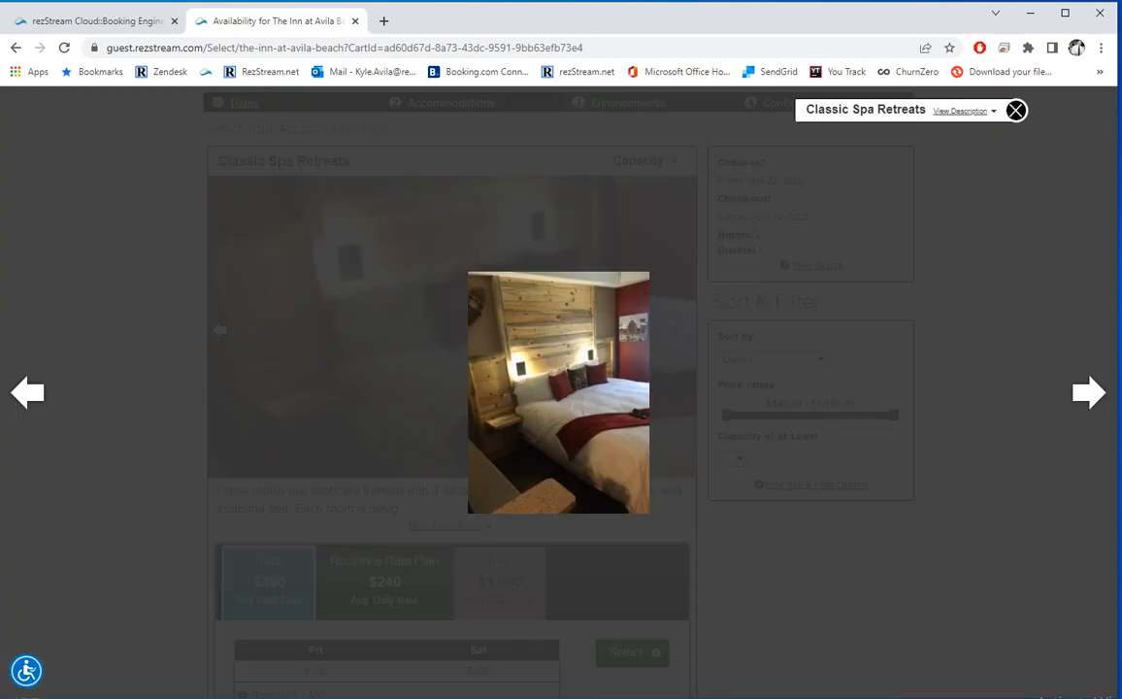
{"action": "left_click", "coordinate": [1017, 111]}
{"action": "scroll", "coordinate": [447, 388], "scroll_direction": "down", "scroll_amount": 13}
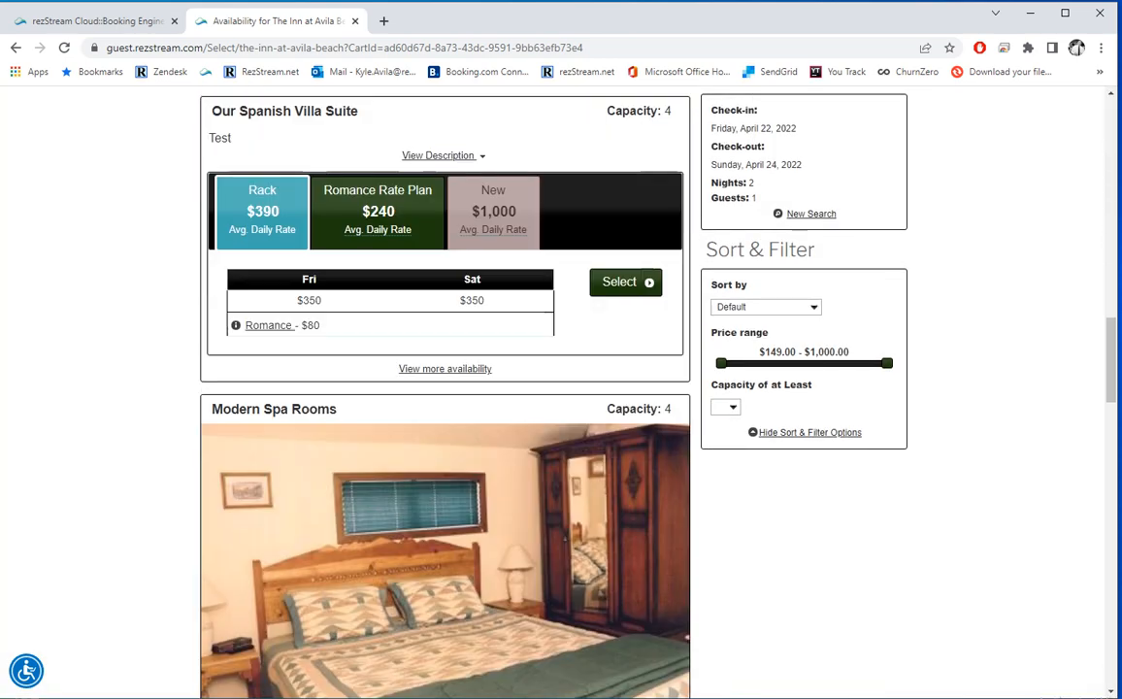
{"action": "scroll", "coordinate": [206, 689], "scroll_direction": "down", "scroll_amount": 15}
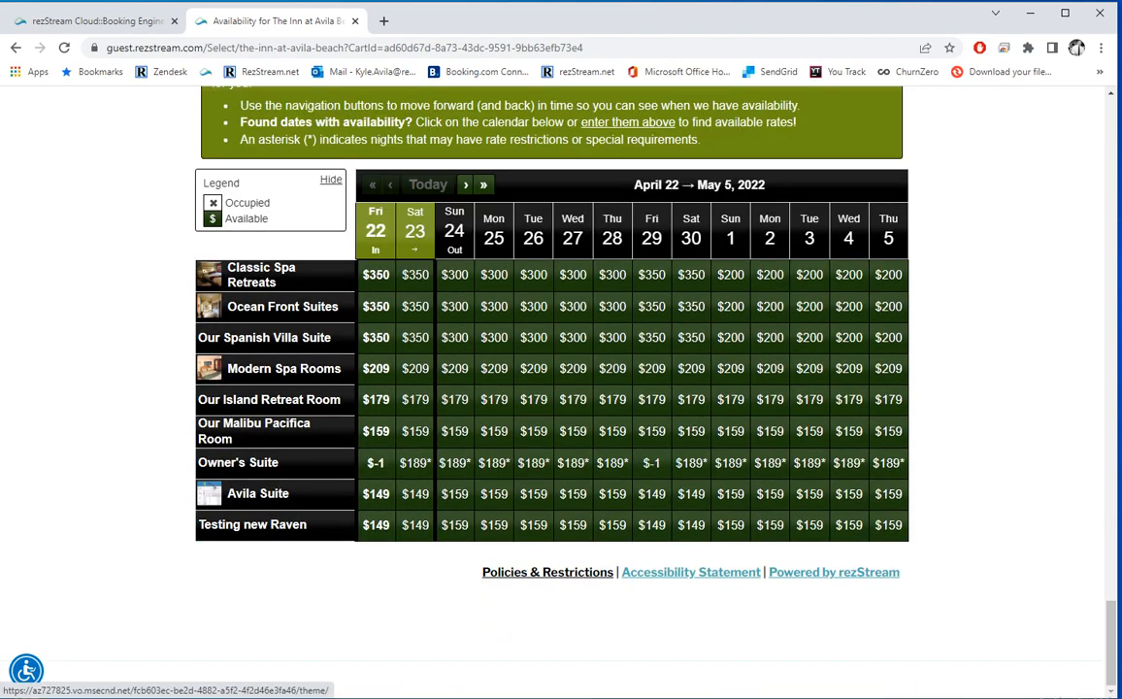
{"action": "scroll", "coordinate": [454, 396], "scroll_direction": "up", "scroll_amount": 10}
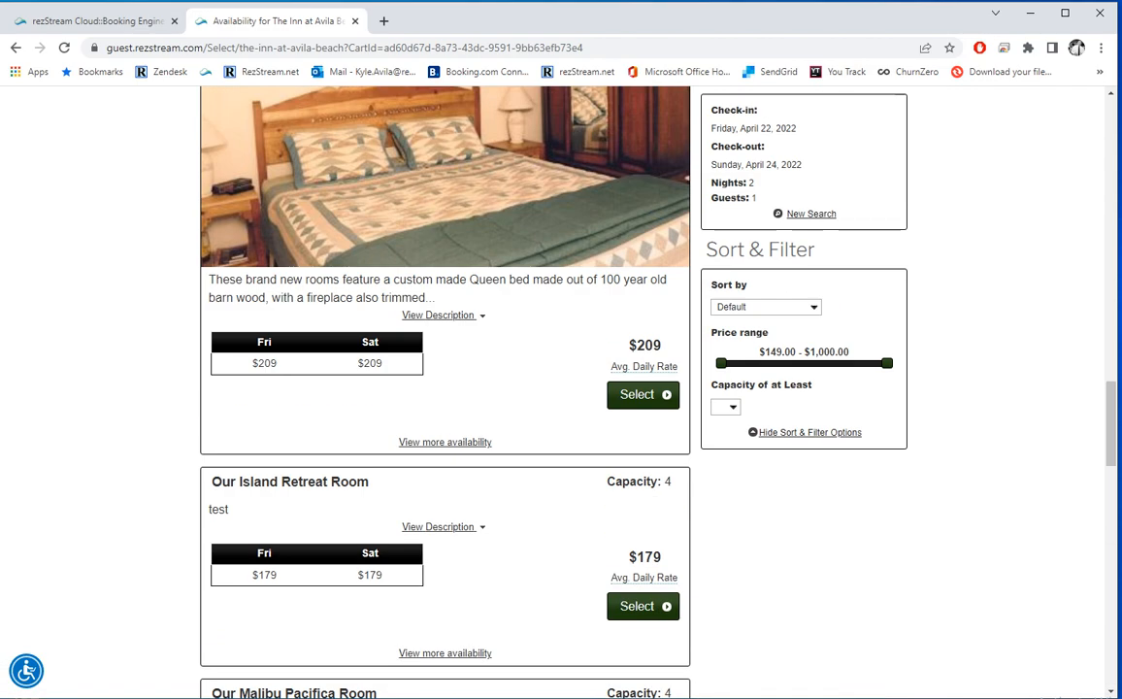
{"action": "scroll", "coordinate": [445, 389], "scroll_direction": "up", "scroll_amount": 10}
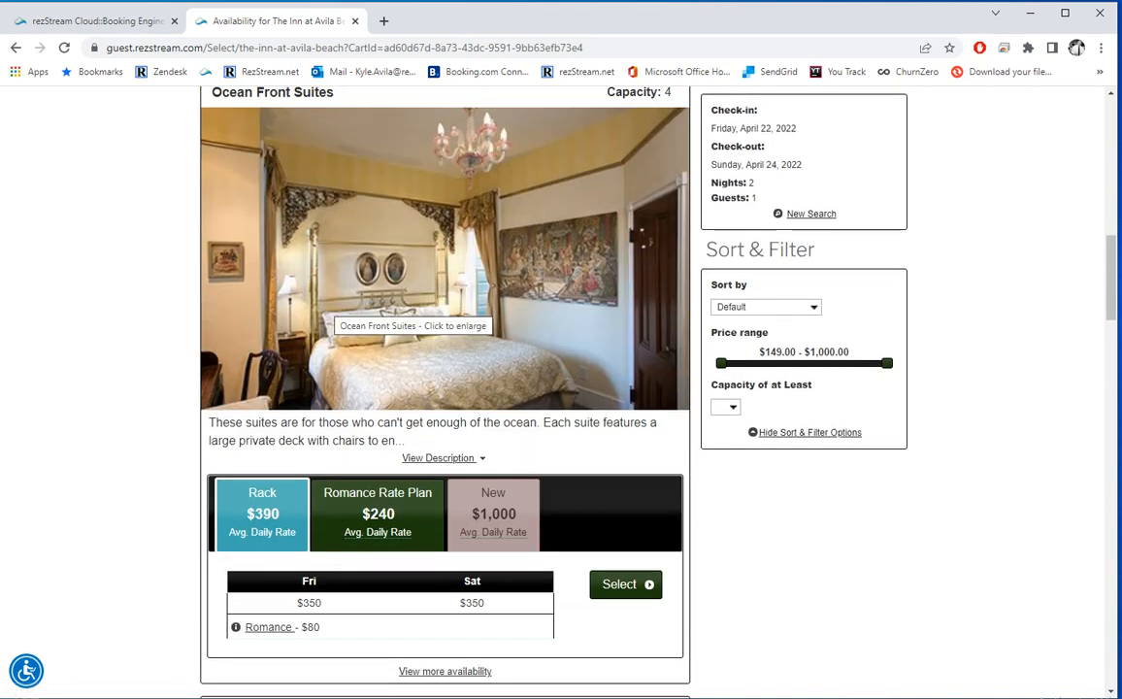
{"action": "left_click", "coordinate": [97, 20]}
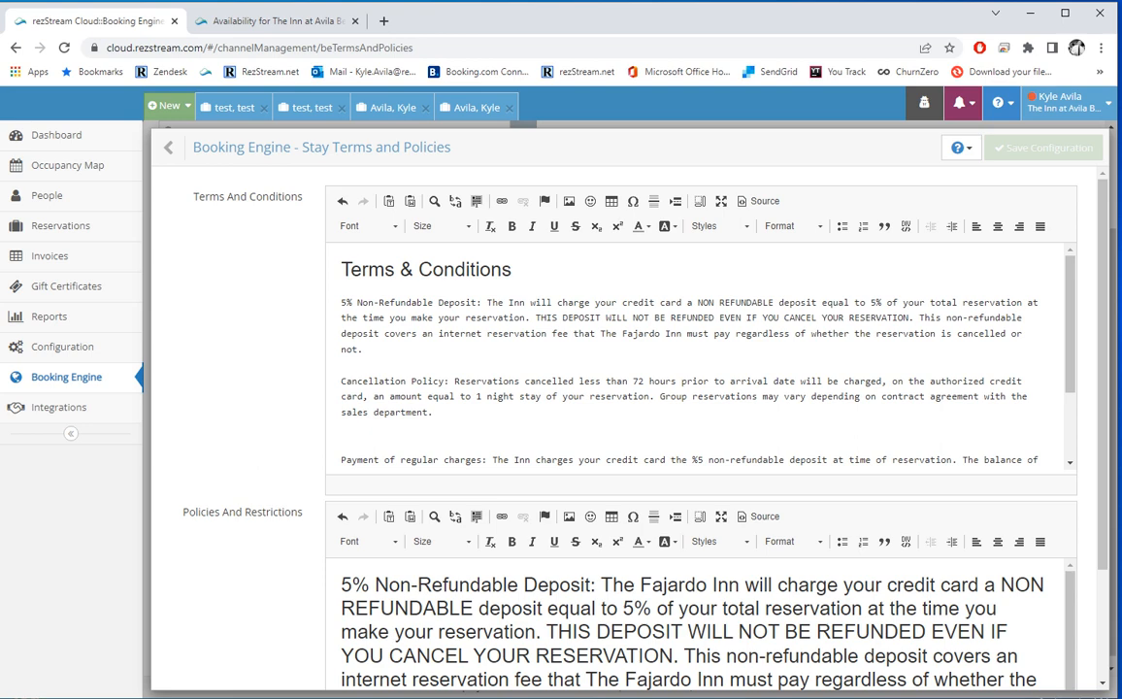
Step: Go back to the Booking Engine Settings list and open Minimum Stay Policy, showing the 7-day waiver
{"action": "left_click", "coordinate": [168, 146]}
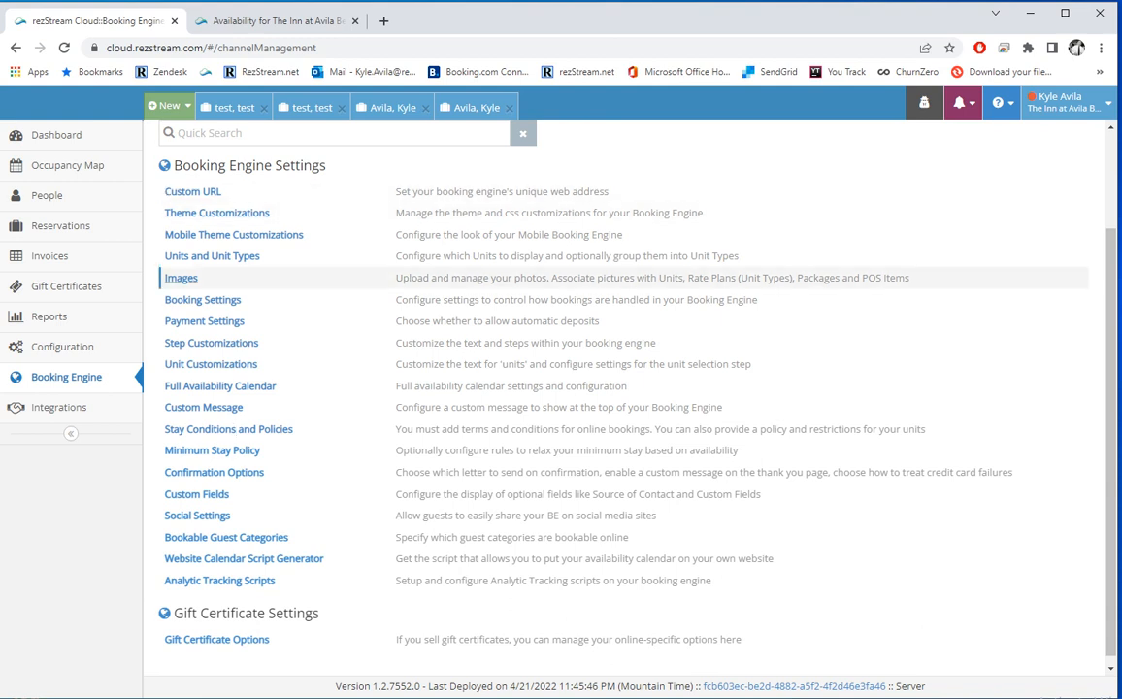
{"action": "left_click", "coordinate": [236, 450]}
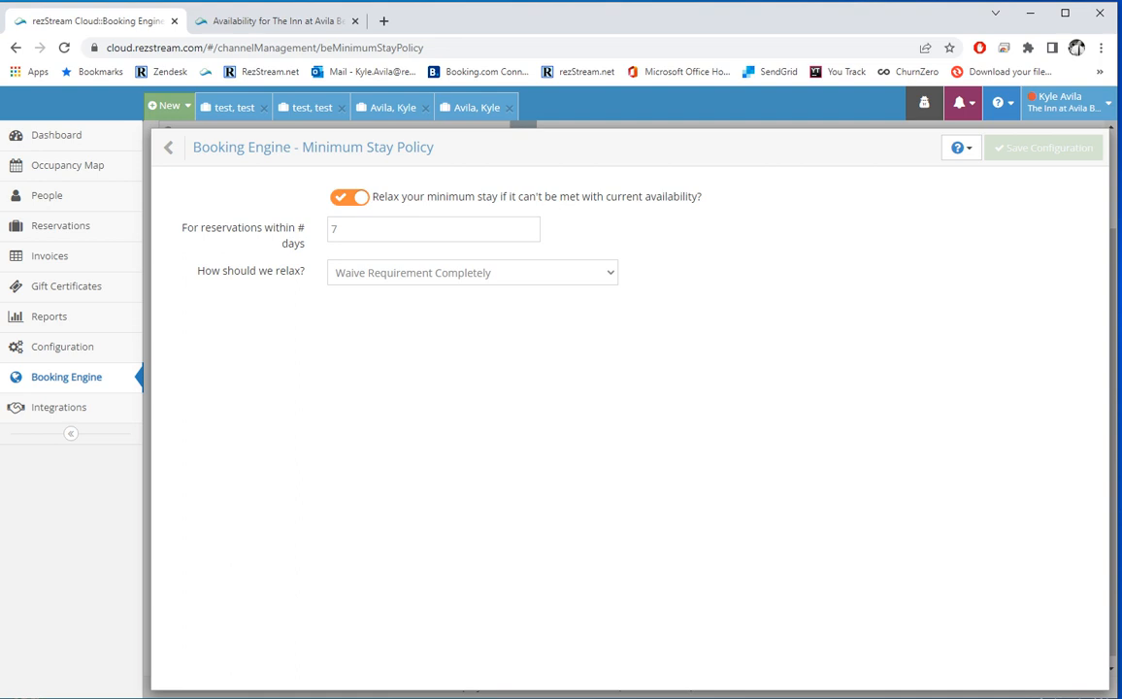
Step: Review the 'How should we relax?' options without changing them and go back to the settings list
{"action": "left_click", "coordinate": [472, 273]}
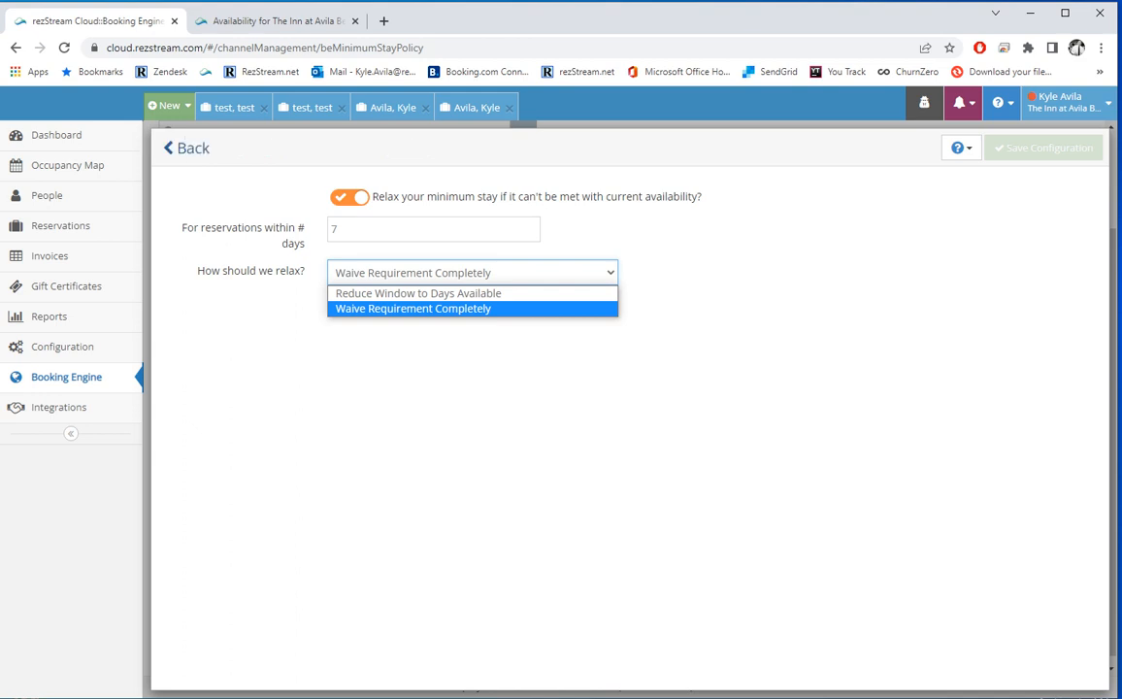
{"action": "left_click", "coordinate": [191, 147]}
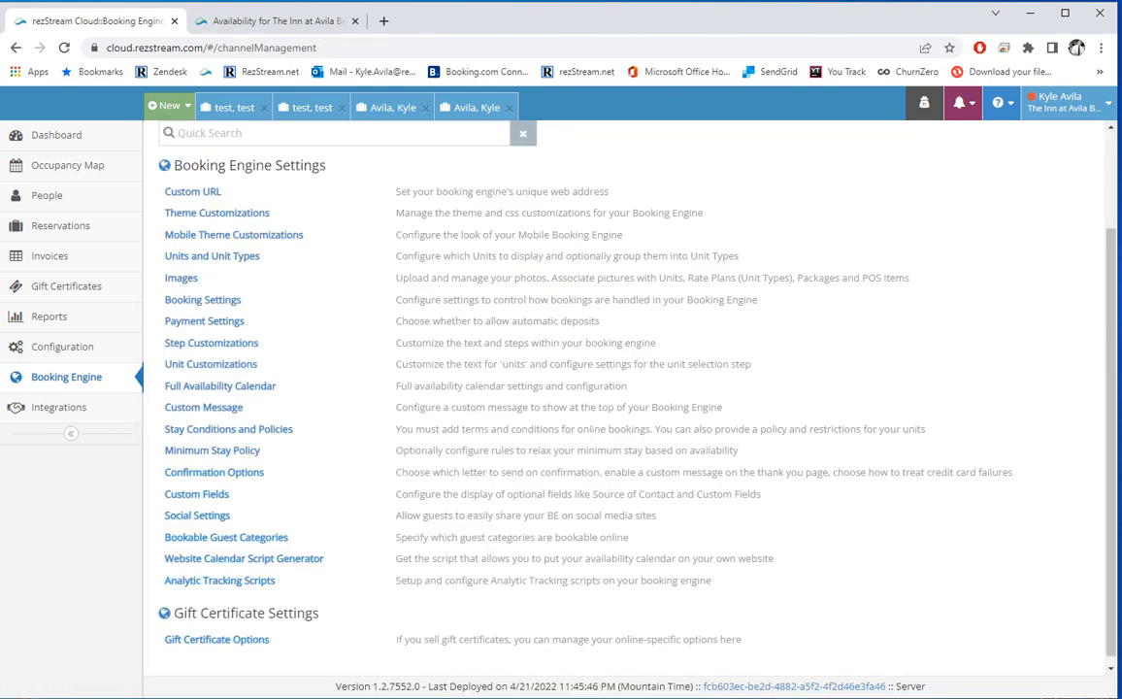
Step: Check Confirmation Options, keeping the *****Test and payment-failed letters unchanged, then view the Thank You message
{"action": "left_click", "coordinate": [219, 472]}
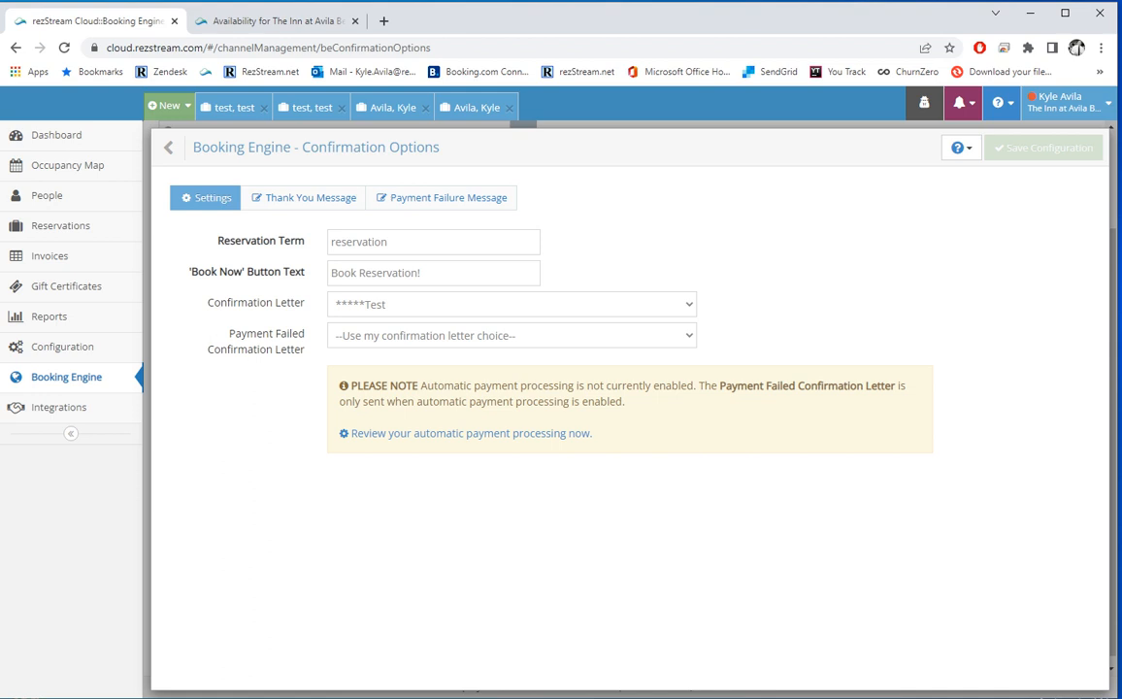
{"action": "left_click", "coordinate": [511, 305]}
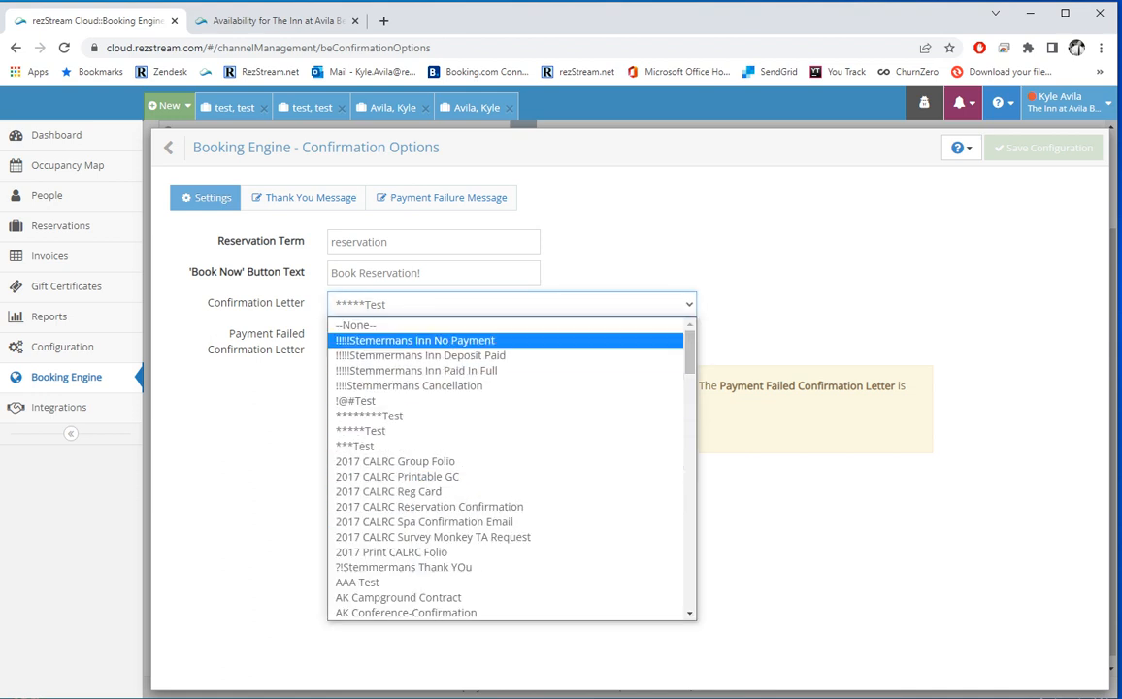
{"action": "left_click", "coordinate": [563, 268]}
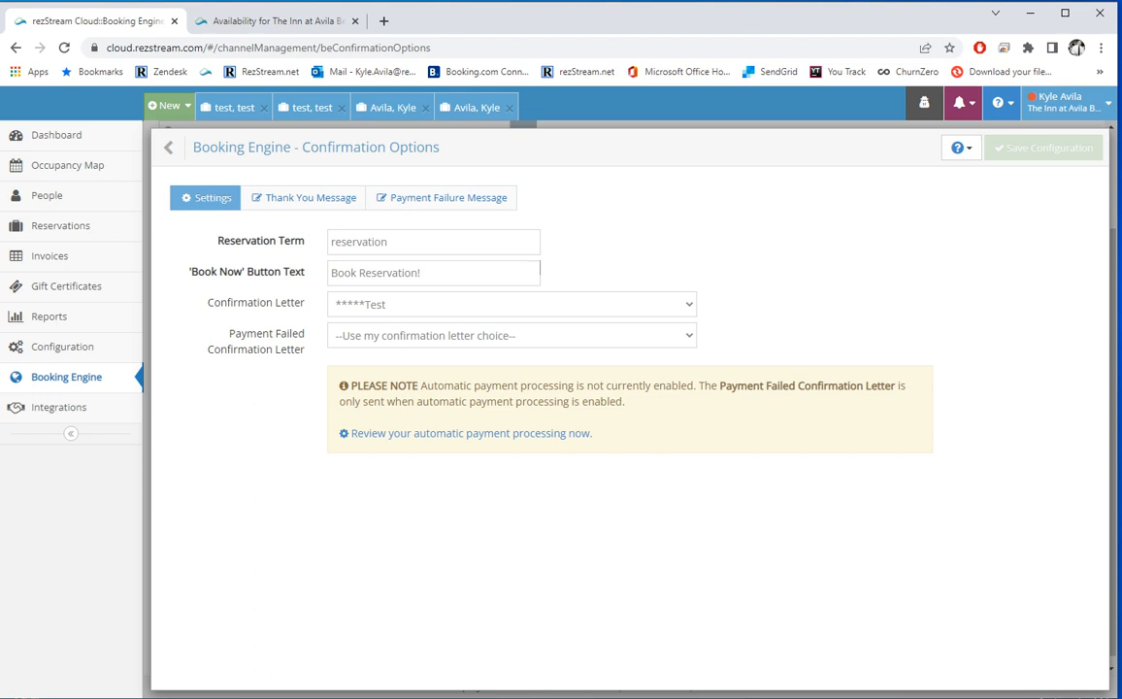
{"action": "left_click", "coordinate": [488, 336]}
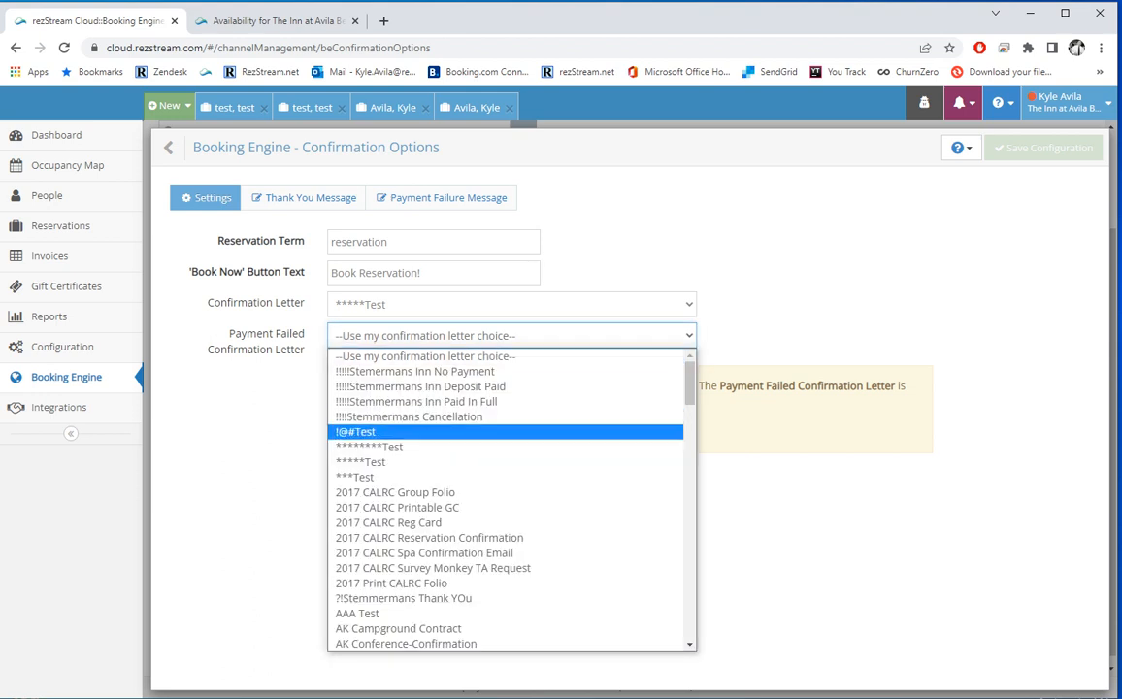
{"action": "key", "text": "Escape"}
{"action": "left_click", "coordinate": [337, 434]}
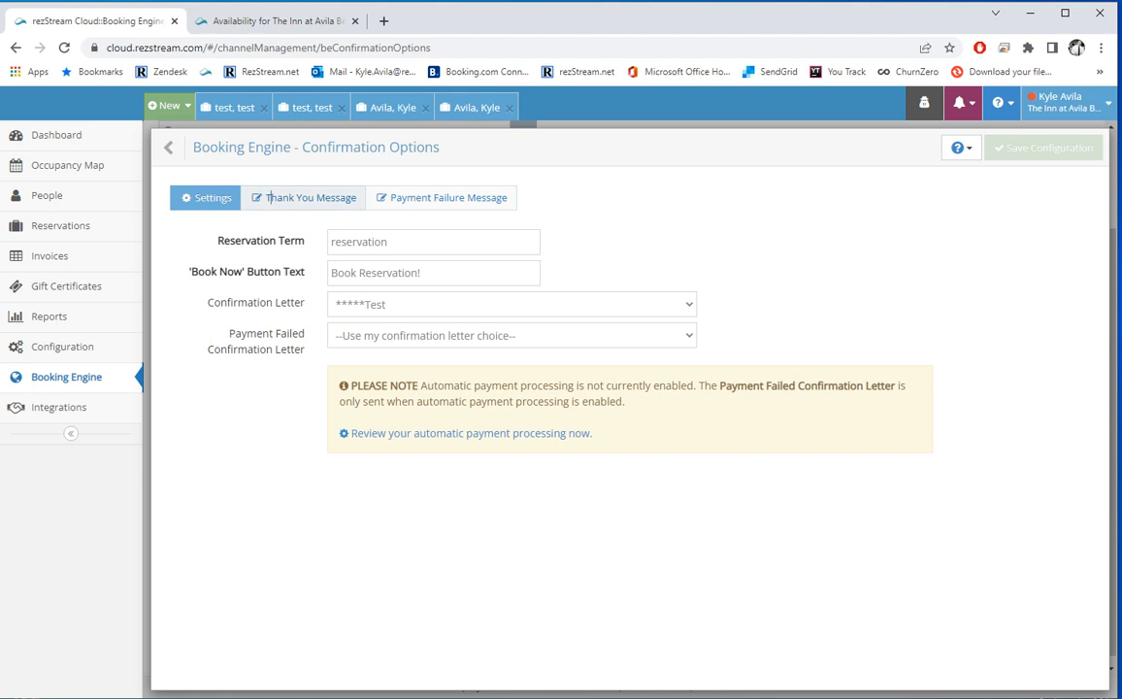
{"action": "left_click", "coordinate": [304, 197]}
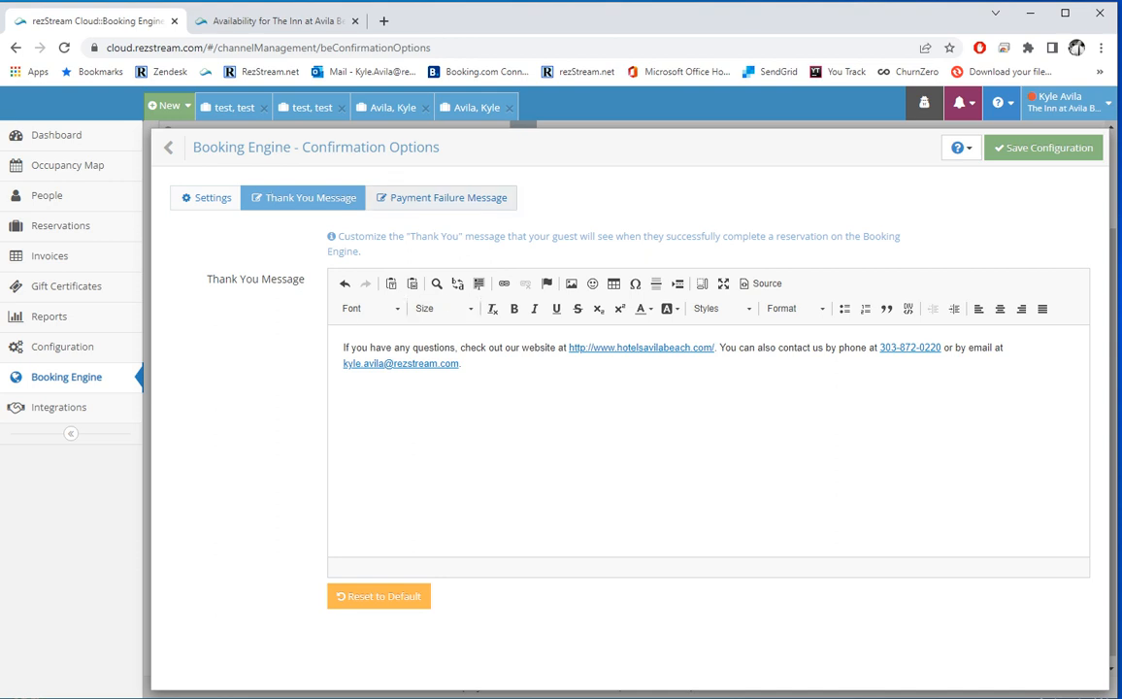
Step: Review the Payment Failure Message text, then return to the Booking Engine Settings list
{"action": "left_click", "coordinate": [460, 197]}
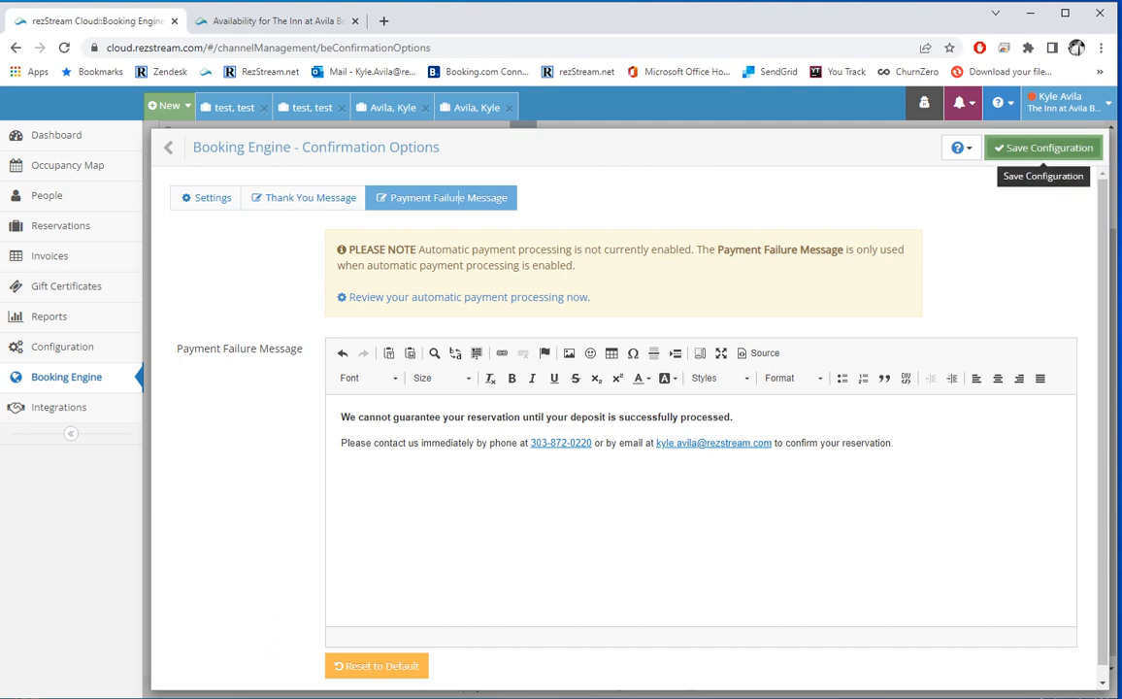
{"action": "left_click", "coordinate": [169, 147]}
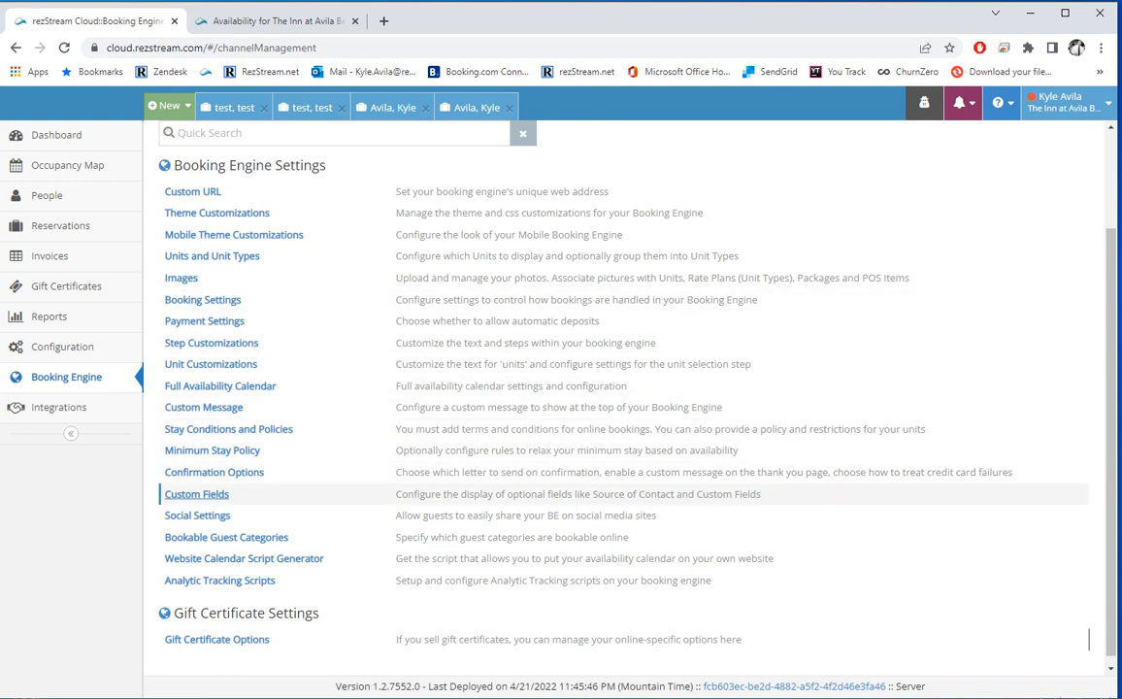
Step: In Custom Fields, set Source of Contact to show but let guests skip it
{"action": "left_click", "coordinate": [196, 494]}
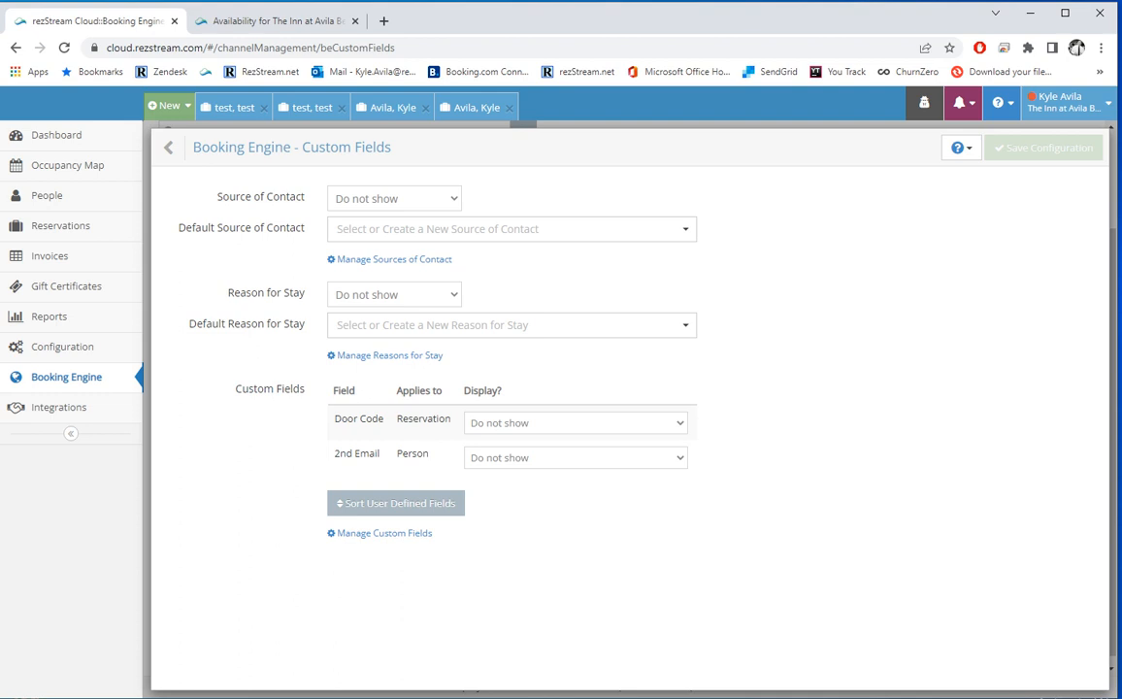
{"action": "left_click", "coordinate": [394, 199]}
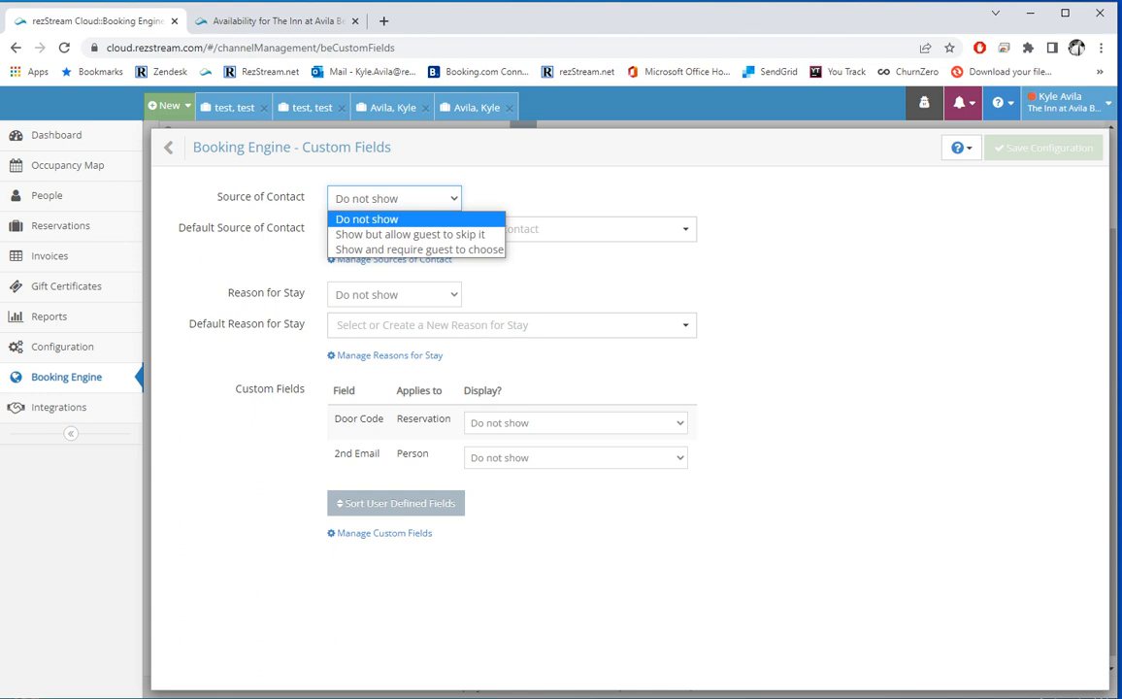
{"action": "key", "text": "Down"}
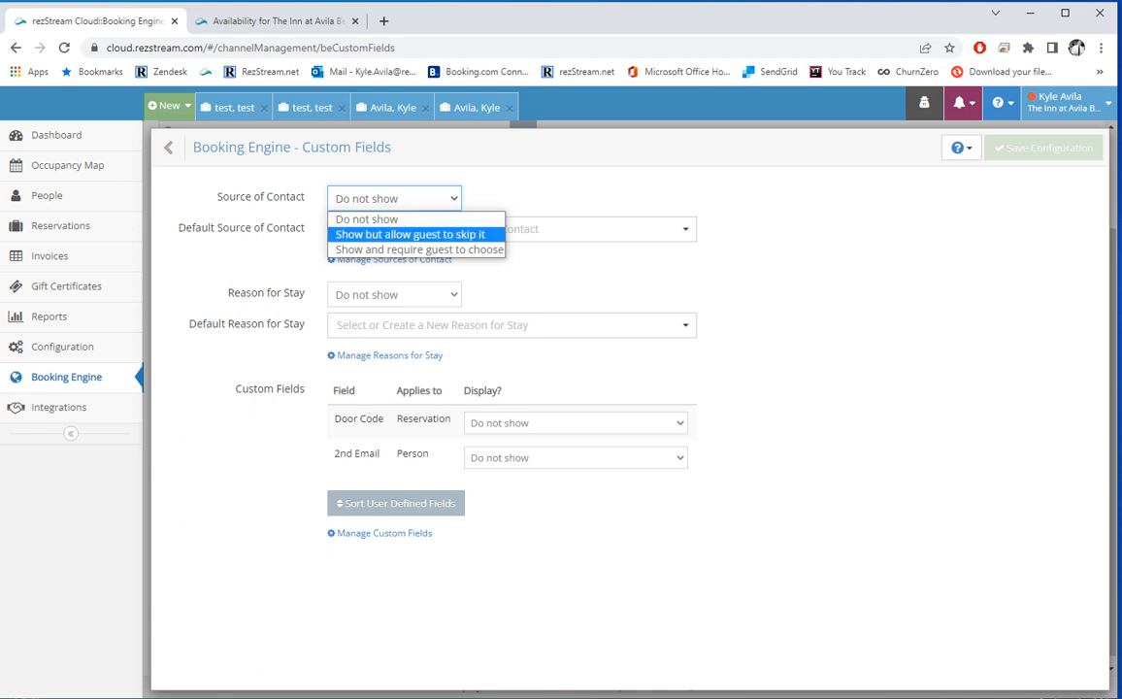
{"action": "key", "text": "Down"}
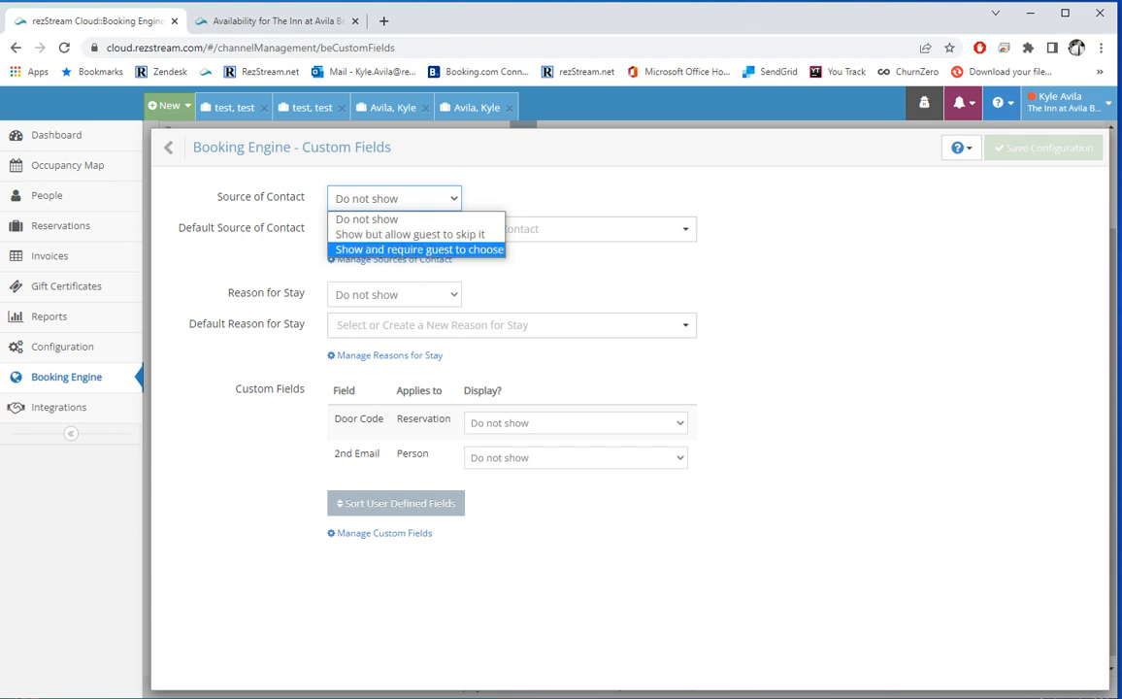
{"action": "key", "text": "Up"}
{"action": "key", "text": "Return"}
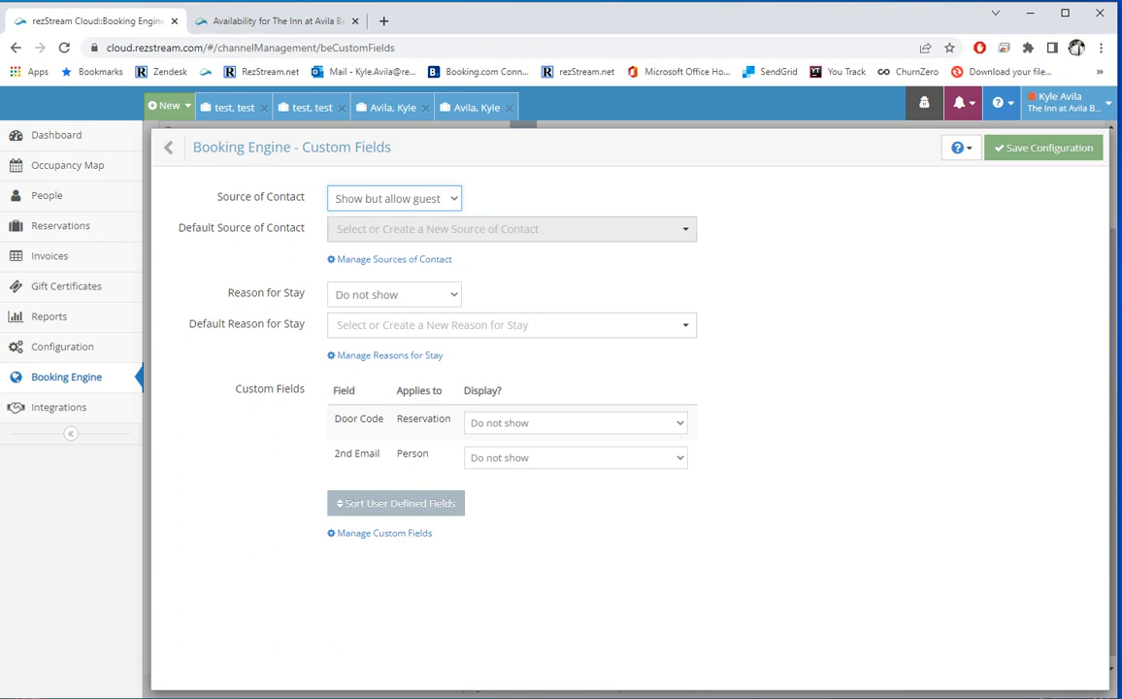
Step: Leave the default Source of Contact unchosen and go to the general Configuration page
{"action": "left_click", "coordinate": [511, 229]}
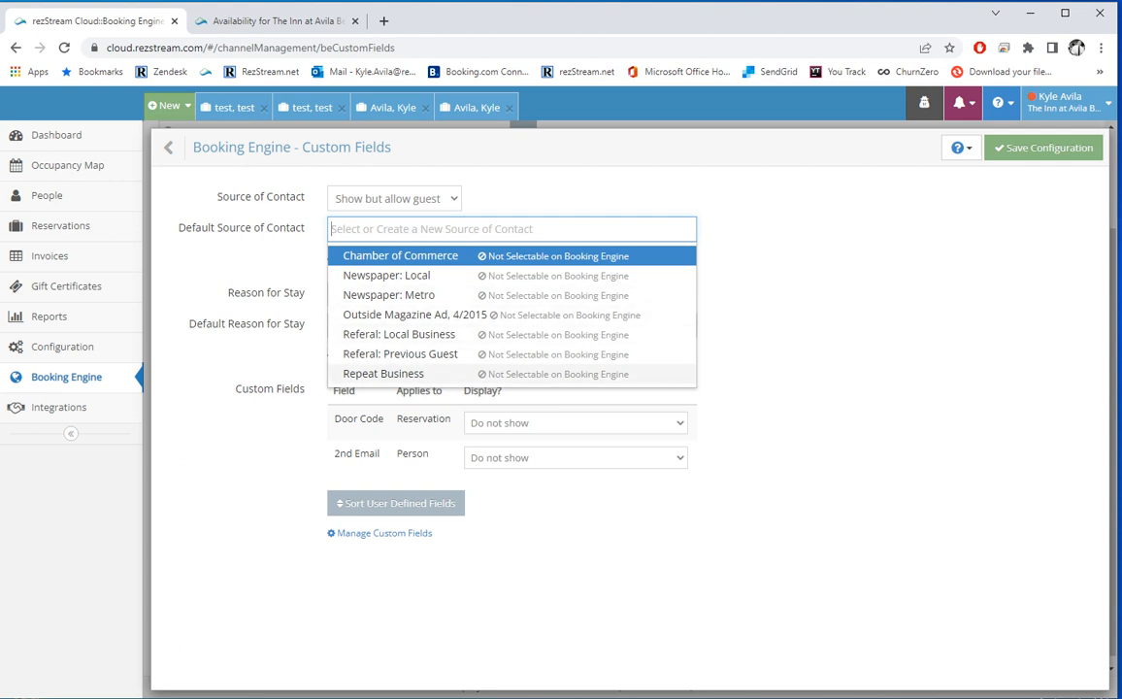
{"action": "left_click", "coordinate": [254, 335]}
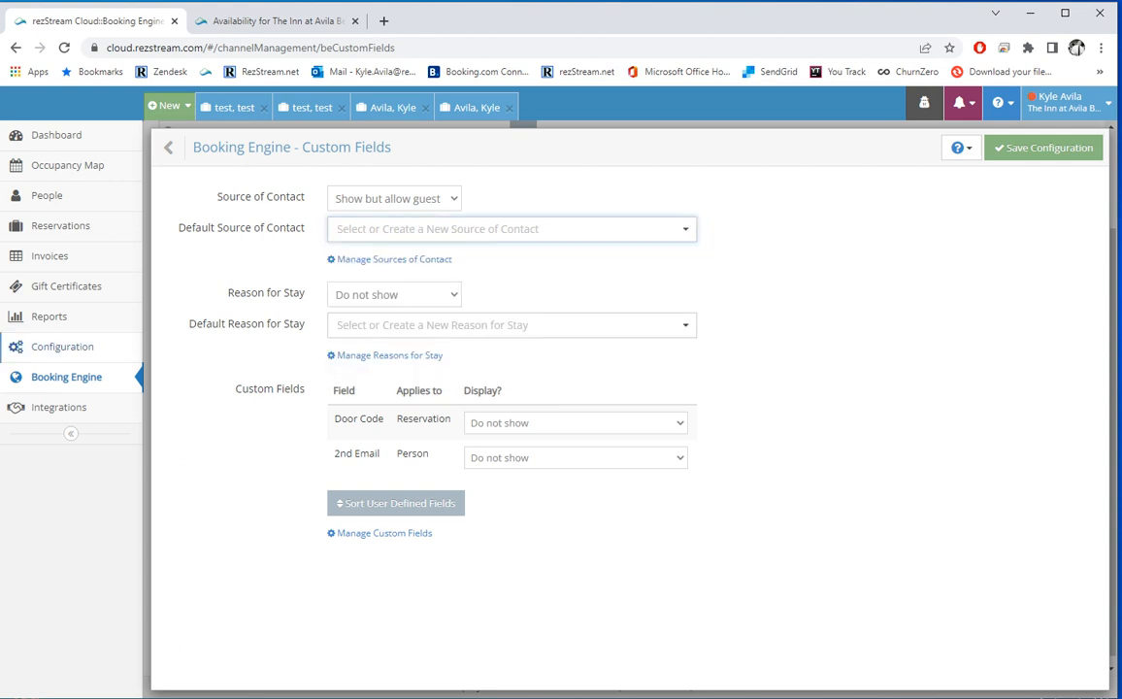
{"action": "left_click", "coordinate": [62, 347]}
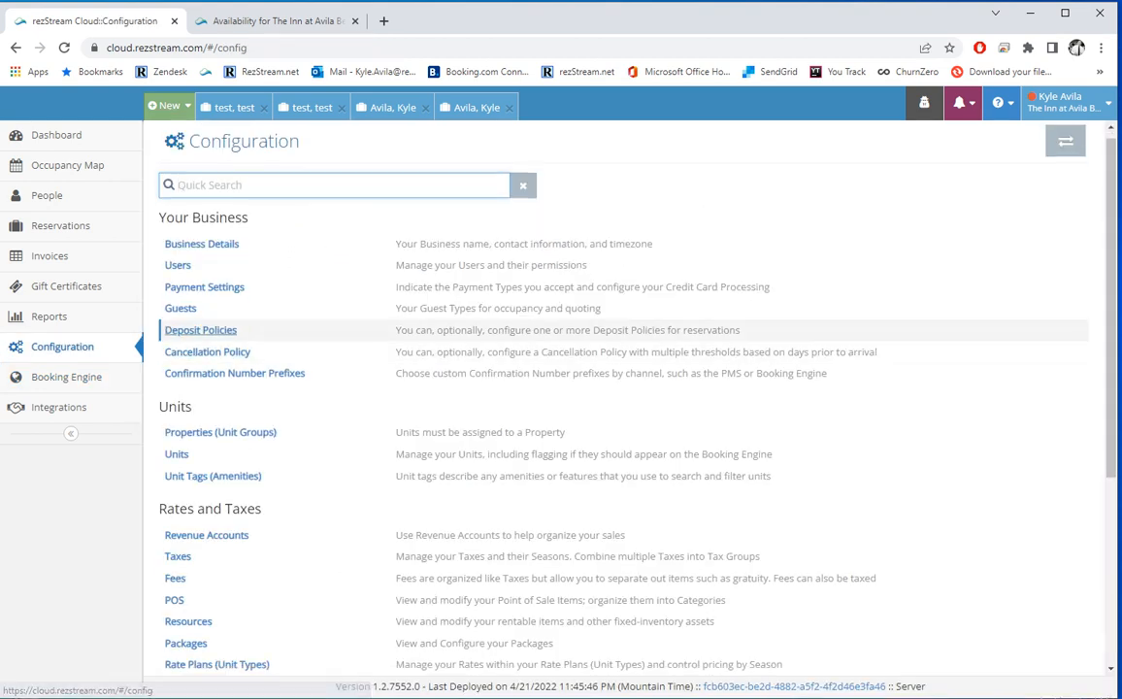
Step: Make the Chamber of Commerce contact source selectable on the booking engine and save it
{"action": "scroll", "coordinate": [194, 325], "scroll_direction": "down", "scroll_amount": 3}
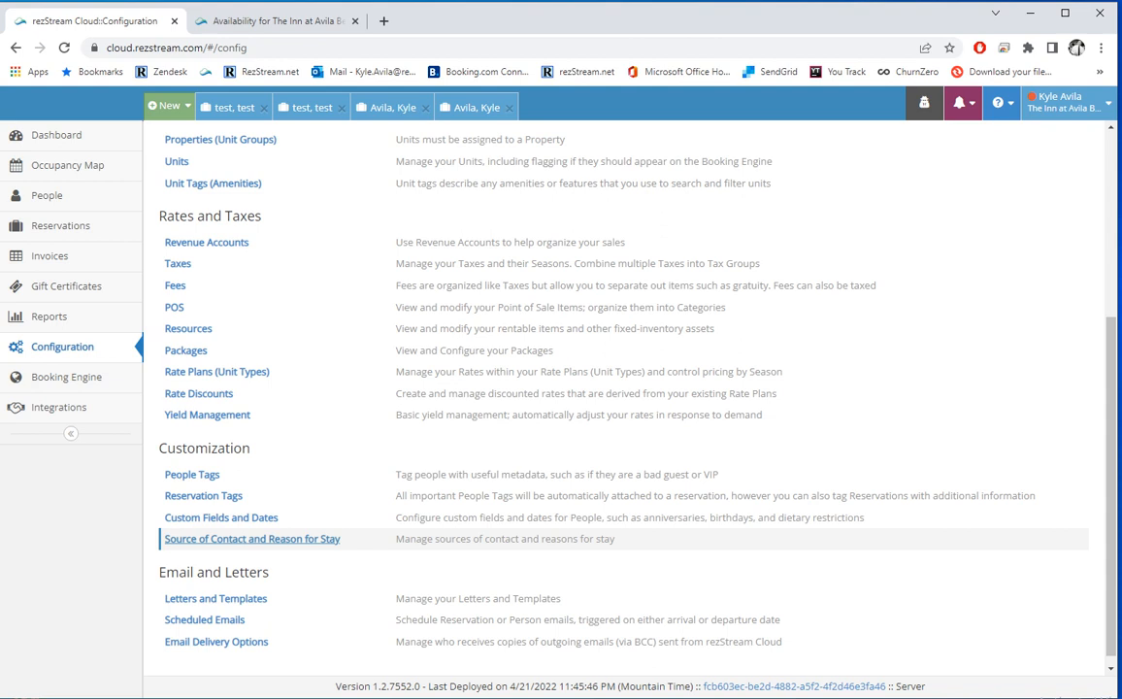
{"action": "left_click", "coordinate": [252, 539]}
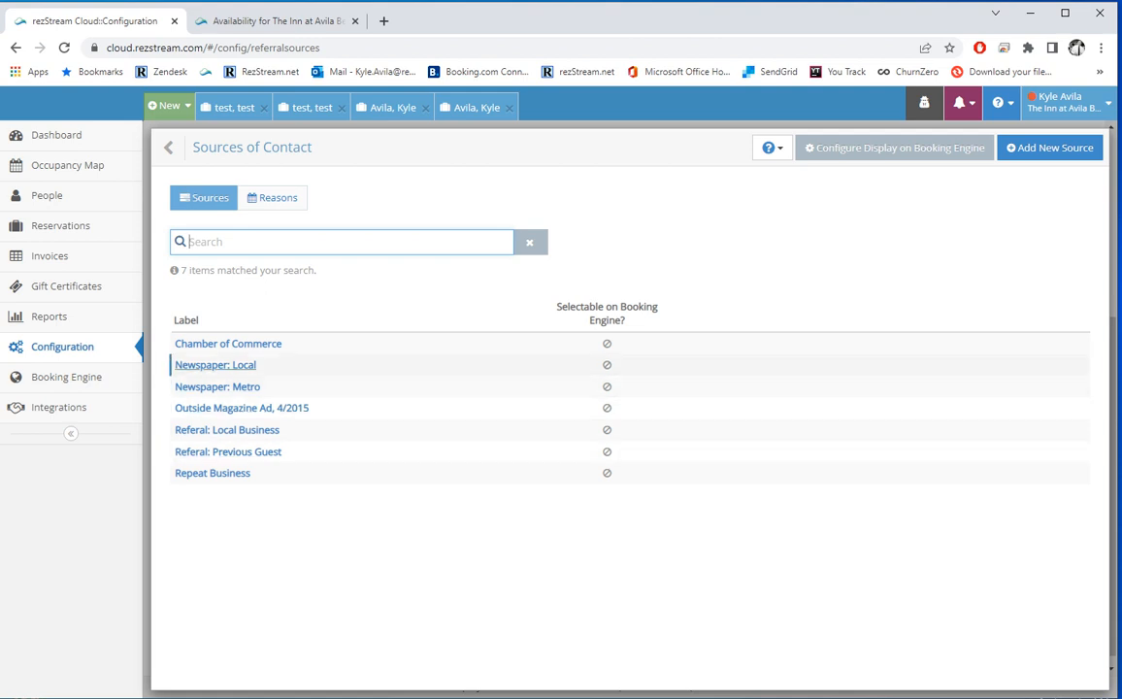
{"action": "left_click", "coordinate": [228, 344]}
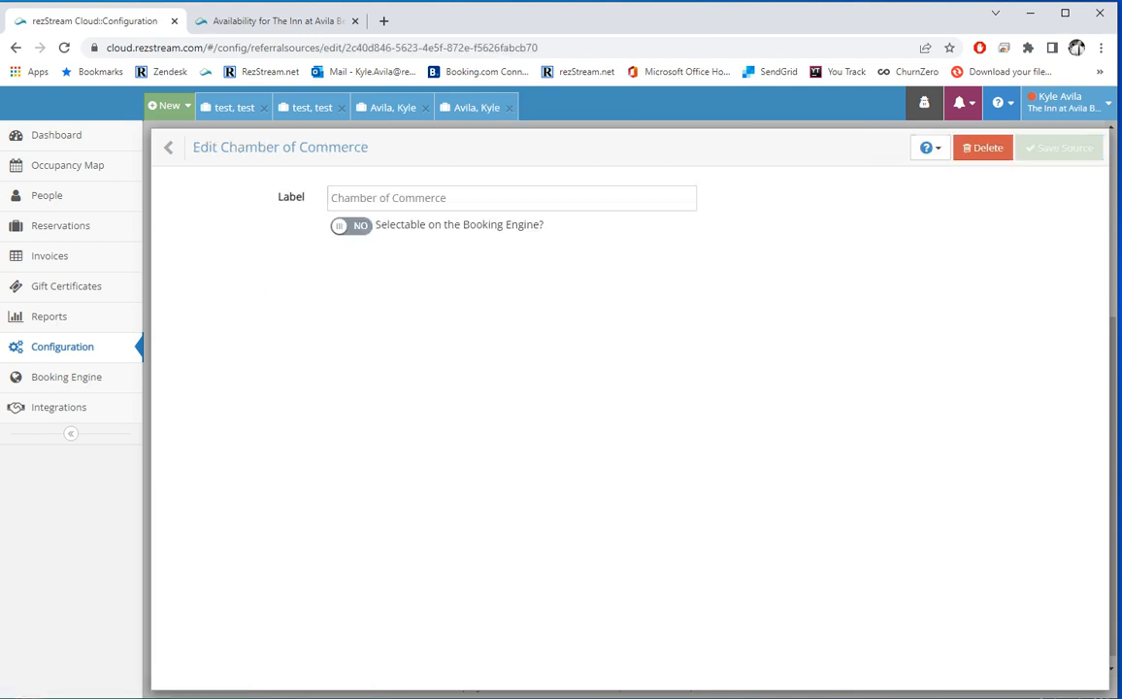
{"action": "left_click", "coordinate": [350, 225]}
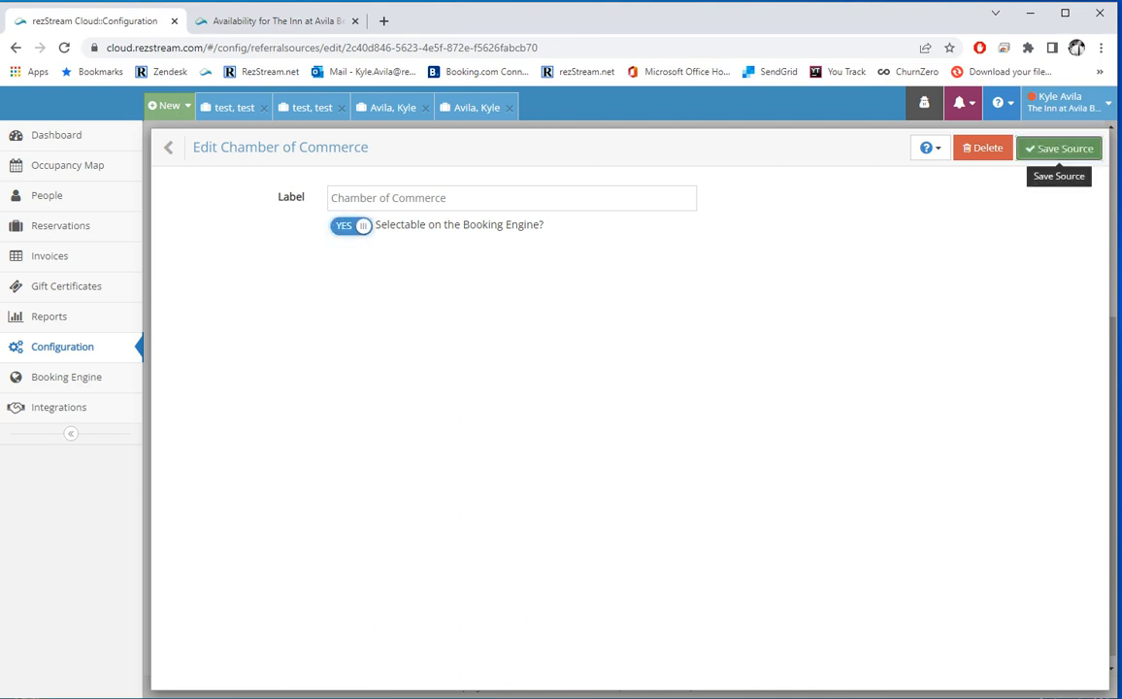
{"action": "left_click", "coordinate": [1060, 147]}
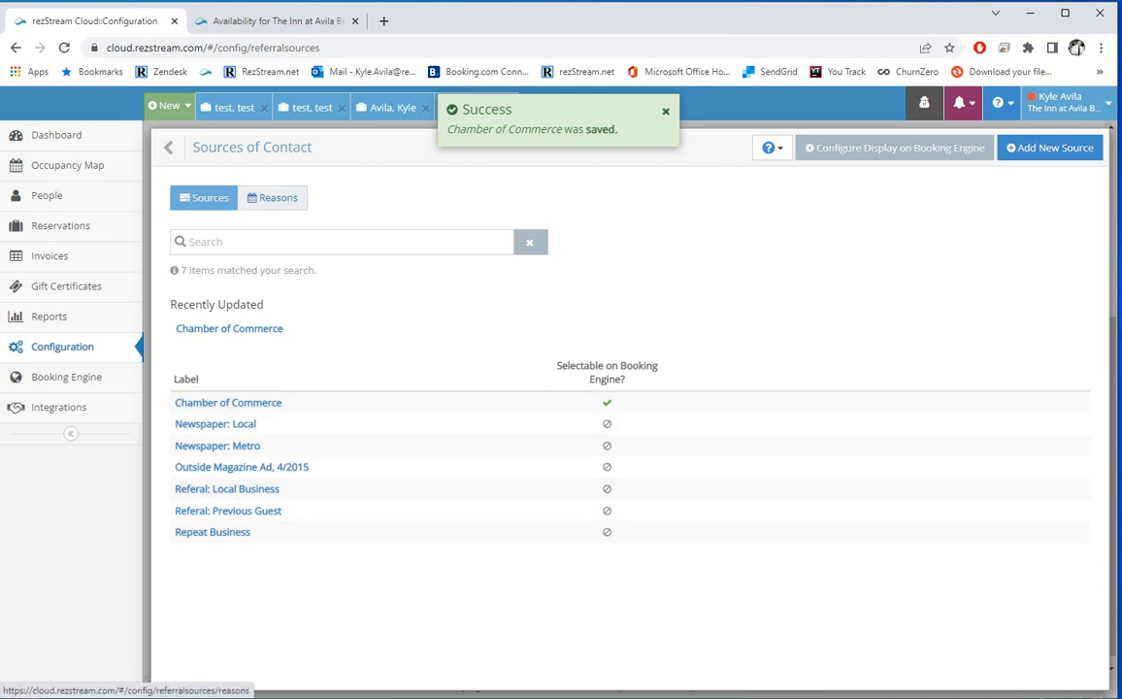
Step: Make the Business reason for stay selectable and save, then go to Booking Engine settings
{"action": "left_click", "coordinate": [275, 197]}
{"action": "left_click", "coordinate": [195, 344]}
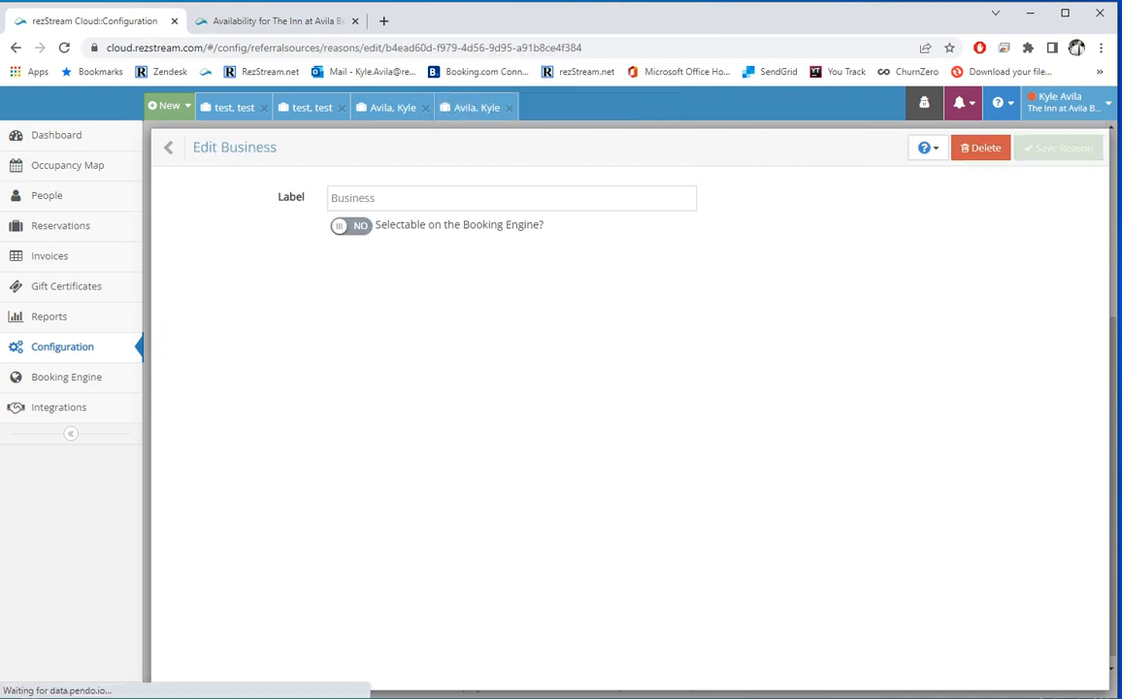
{"action": "left_click", "coordinate": [350, 225]}
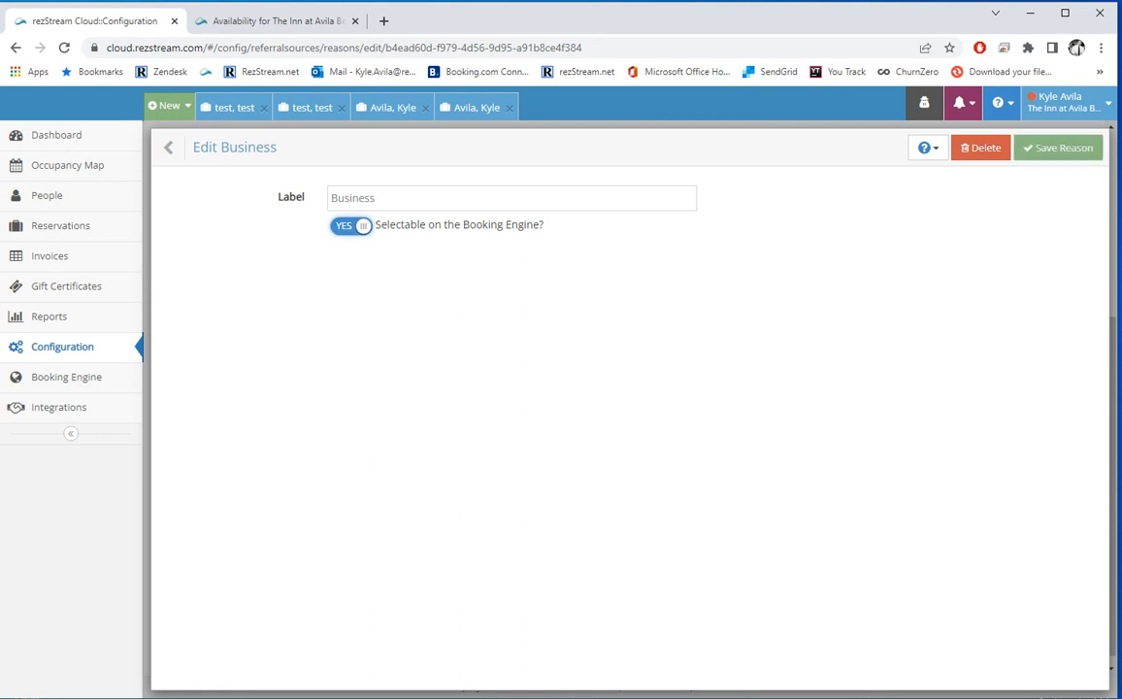
{"action": "left_click", "coordinate": [1060, 148]}
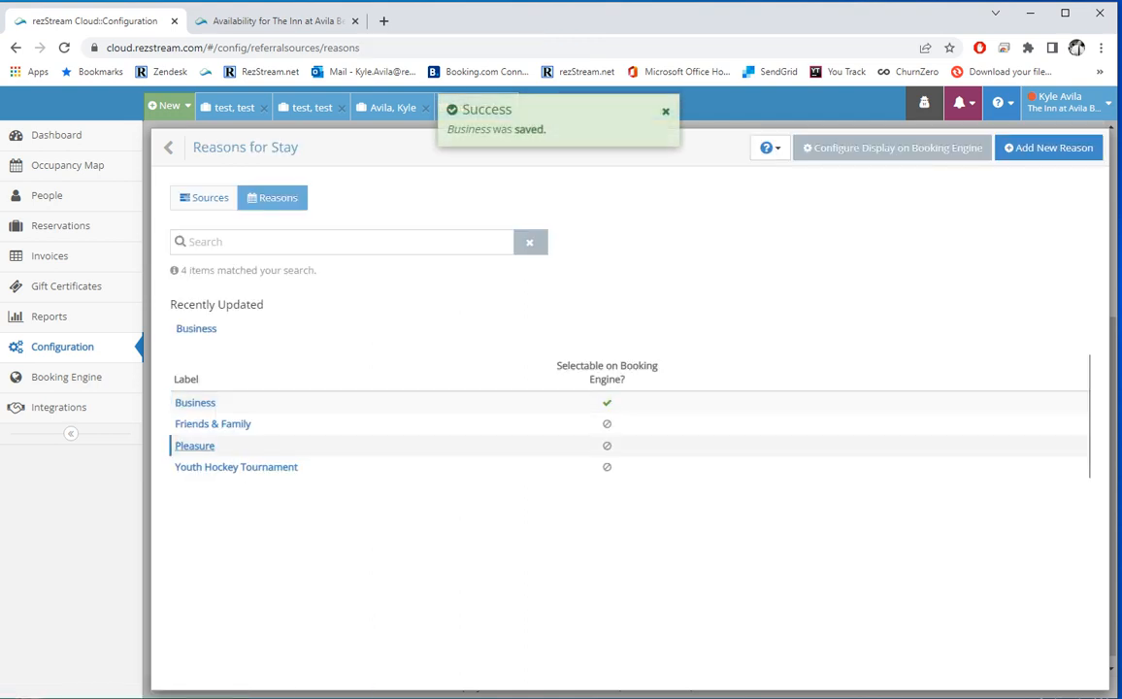
{"action": "left_click", "coordinate": [66, 376]}
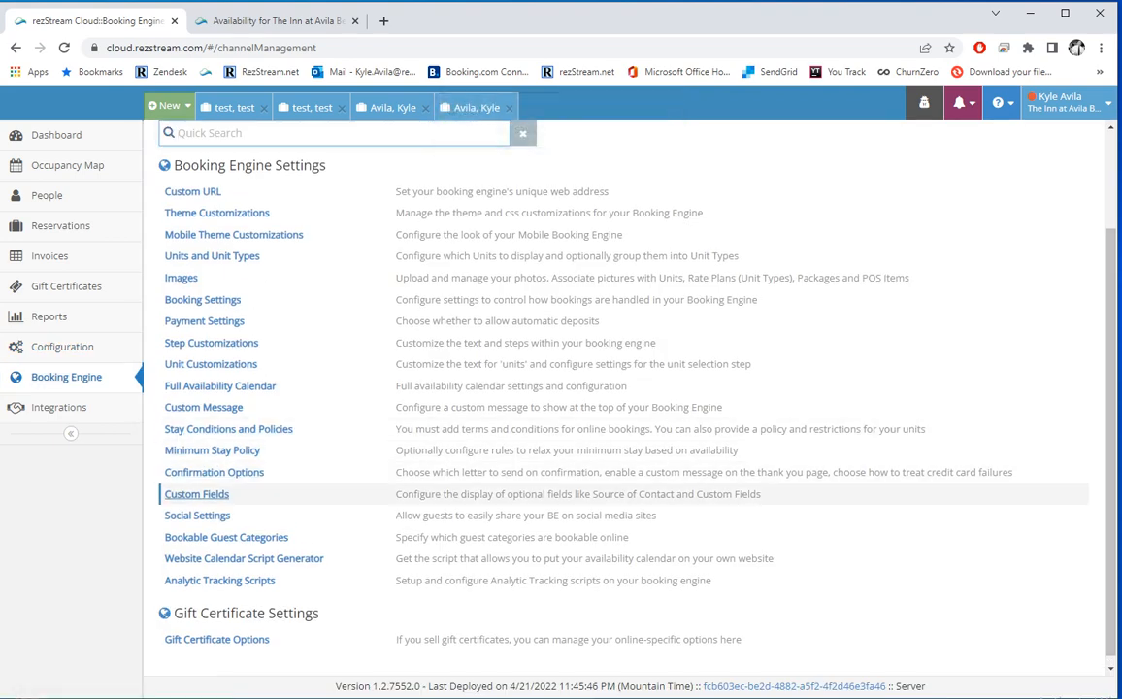
Step: Set Source of Contact and Reason for Stay to 'Show but allow guest to skip it', then leave for Configuration
{"action": "left_click", "coordinate": [197, 494]}
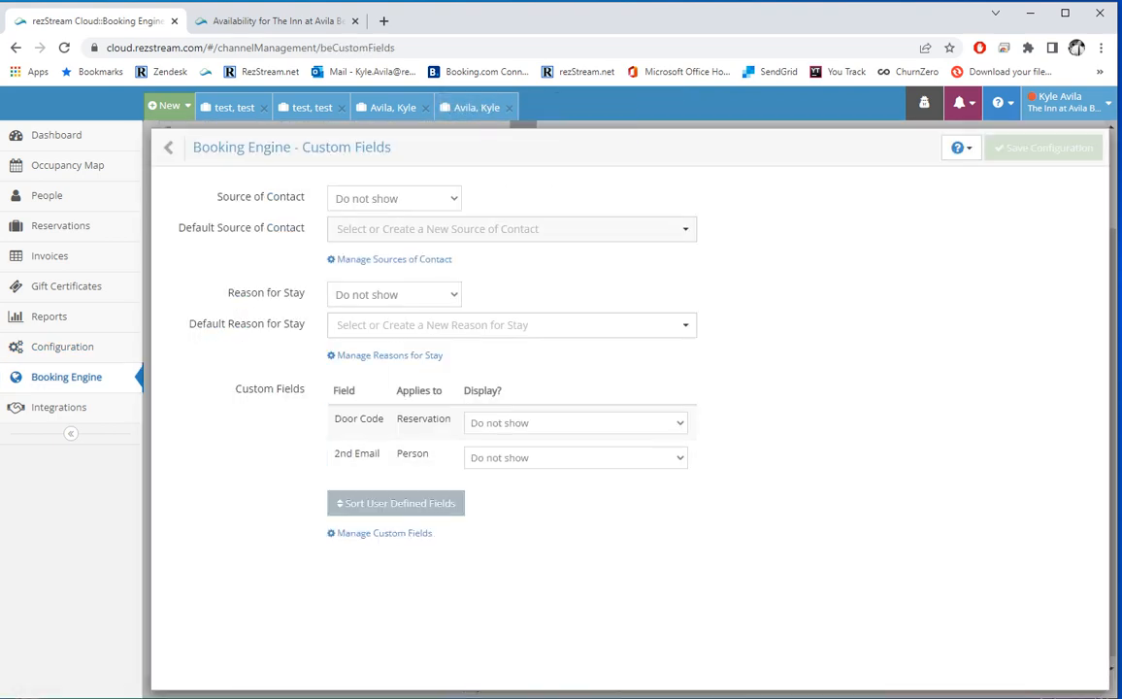
{"action": "left_click", "coordinate": [393, 198]}
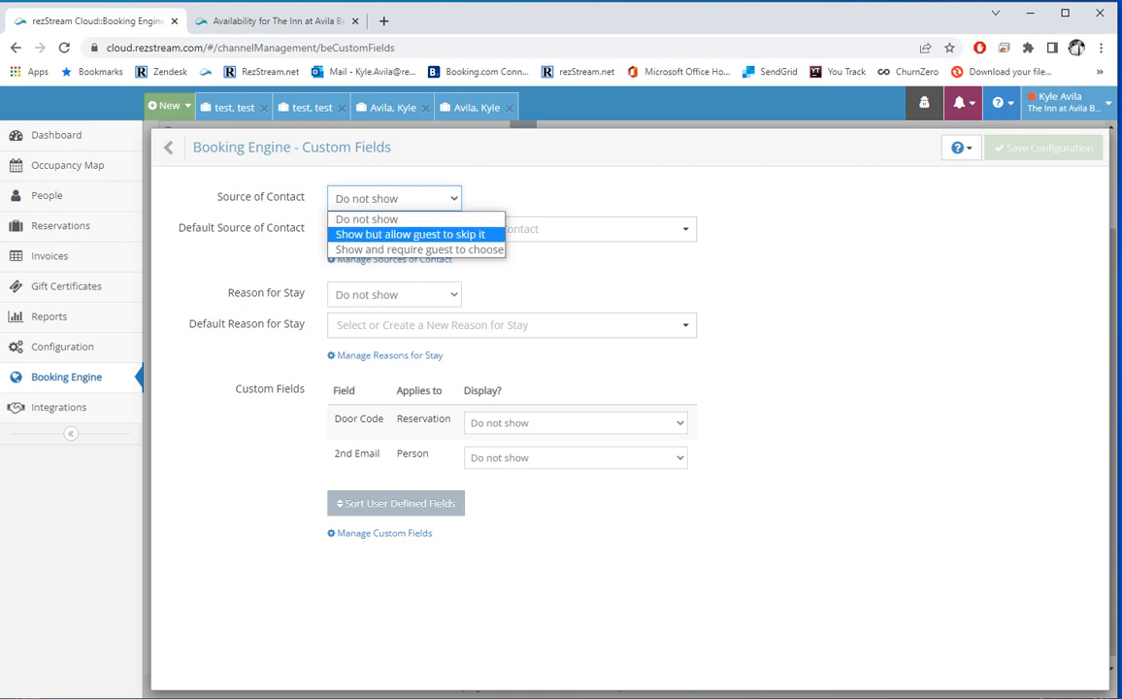
{"action": "left_click", "coordinate": [409, 234]}
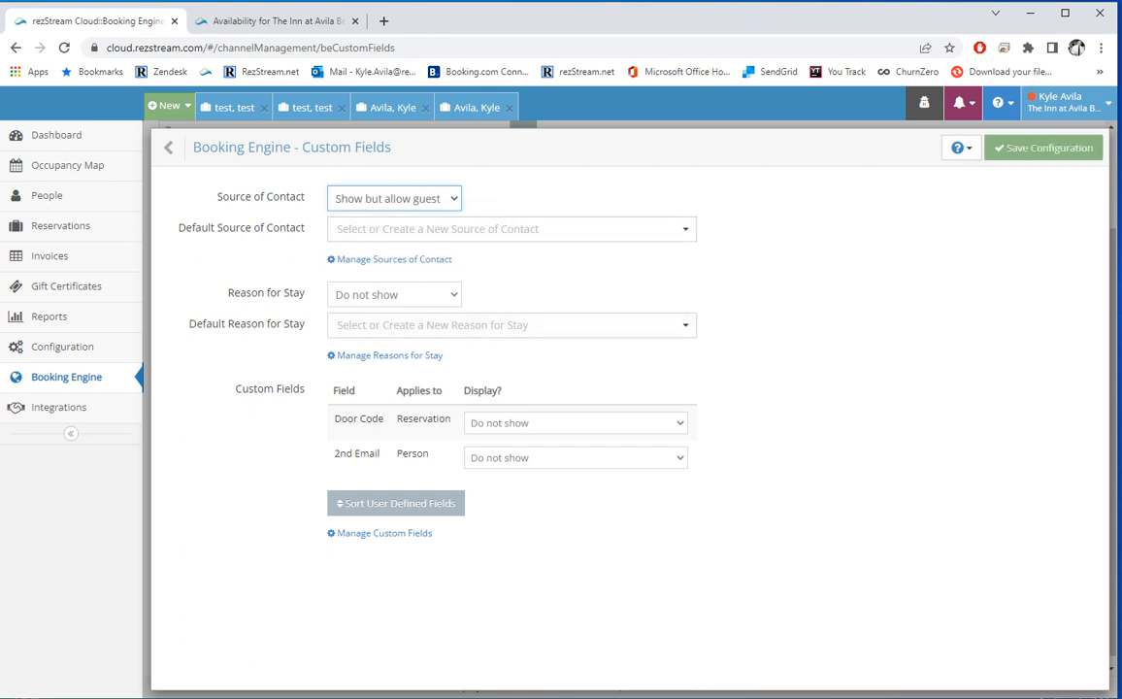
{"action": "left_click", "coordinate": [393, 294]}
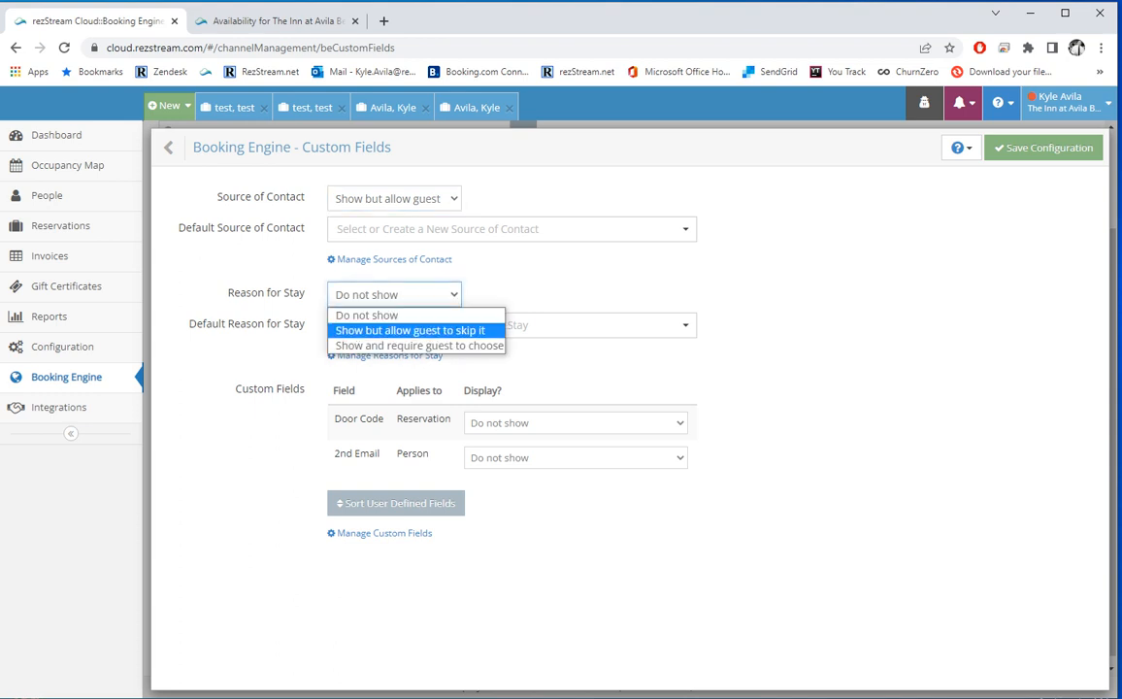
{"action": "left_click", "coordinate": [410, 330]}
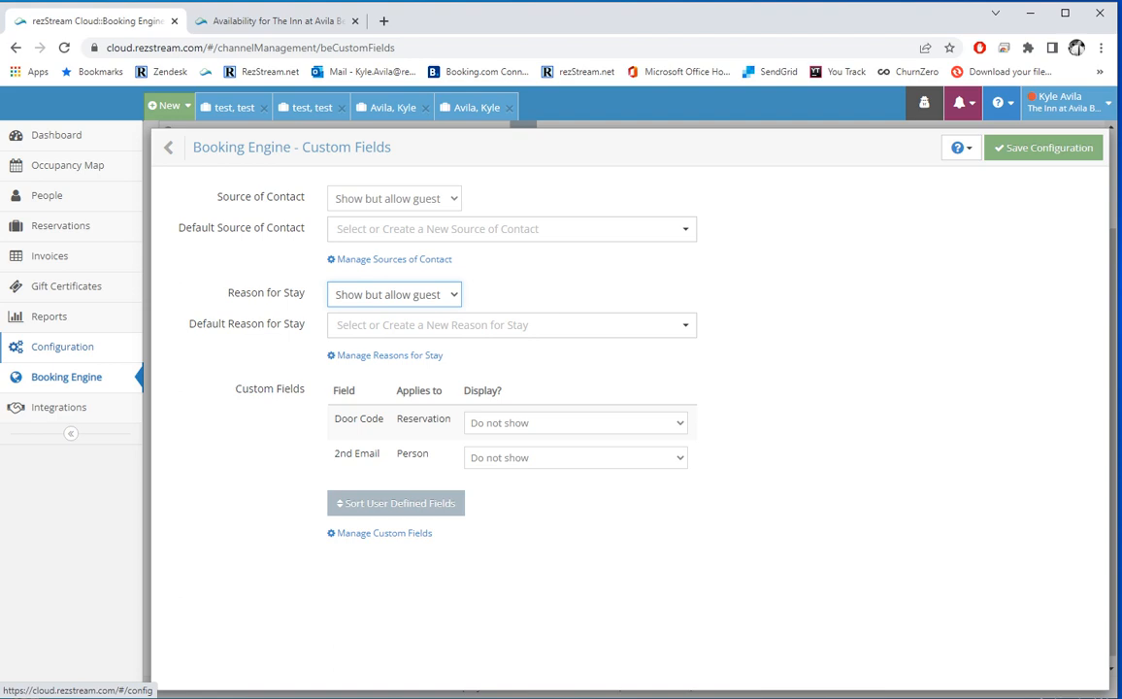
{"action": "left_click", "coordinate": [62, 347]}
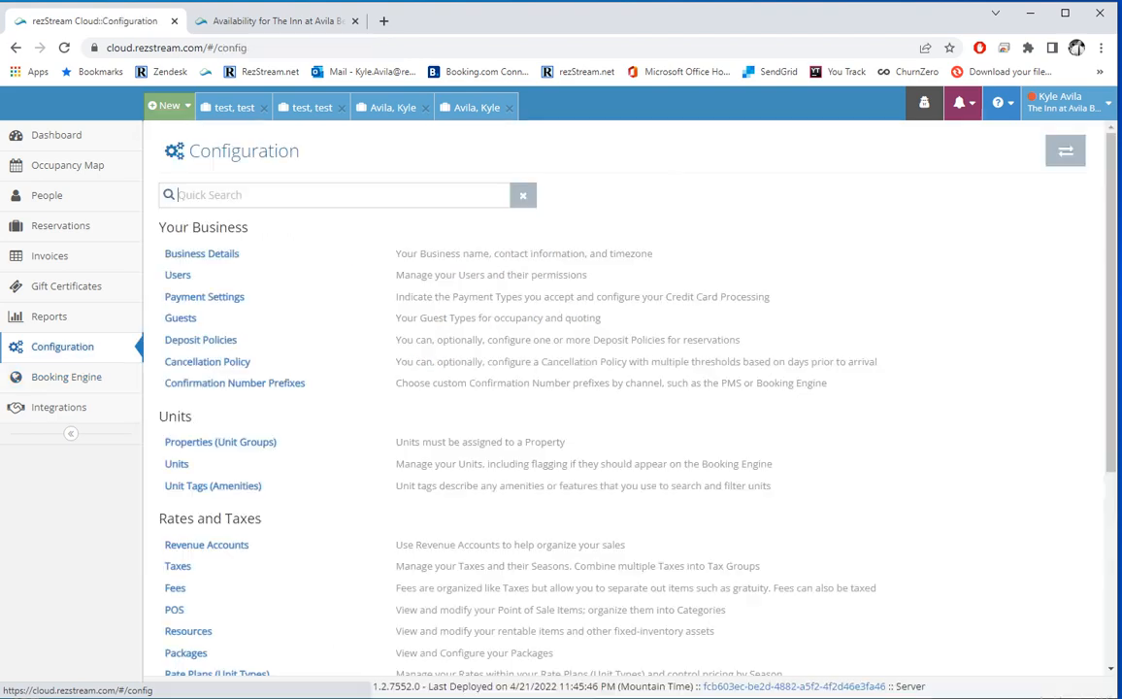
Step: Create and save a 'Time of Arrival' custom field flagged as important
{"action": "scroll", "coordinate": [207, 414], "scroll_direction": "down", "scroll_amount": 3}
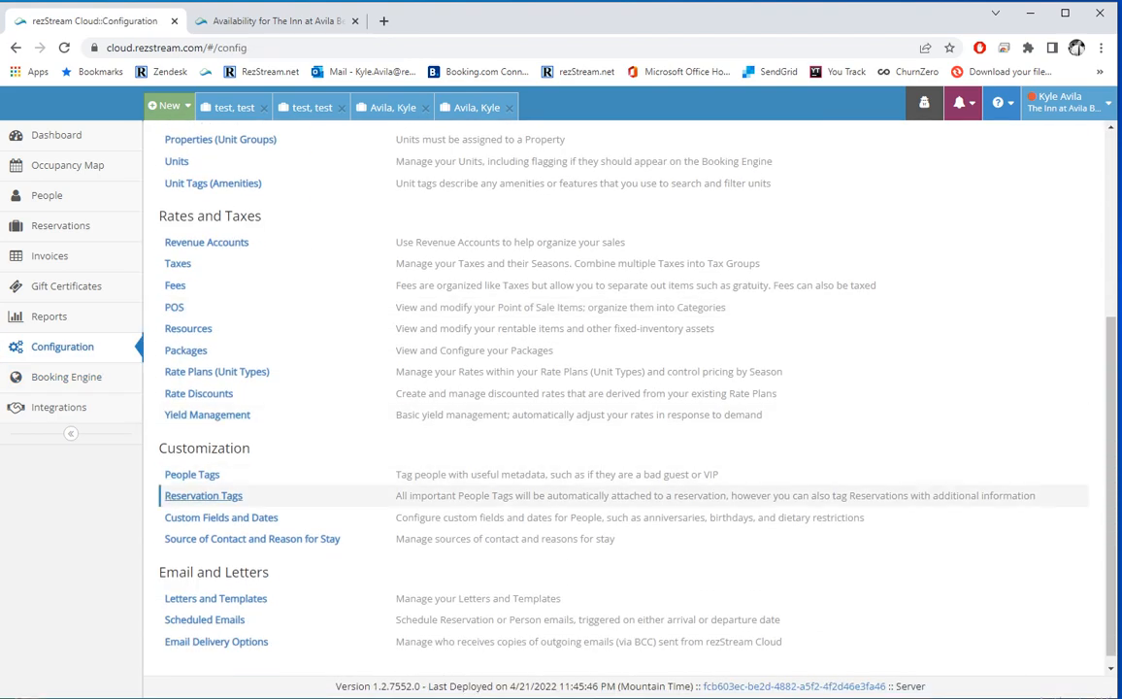
{"action": "left_click", "coordinate": [210, 518]}
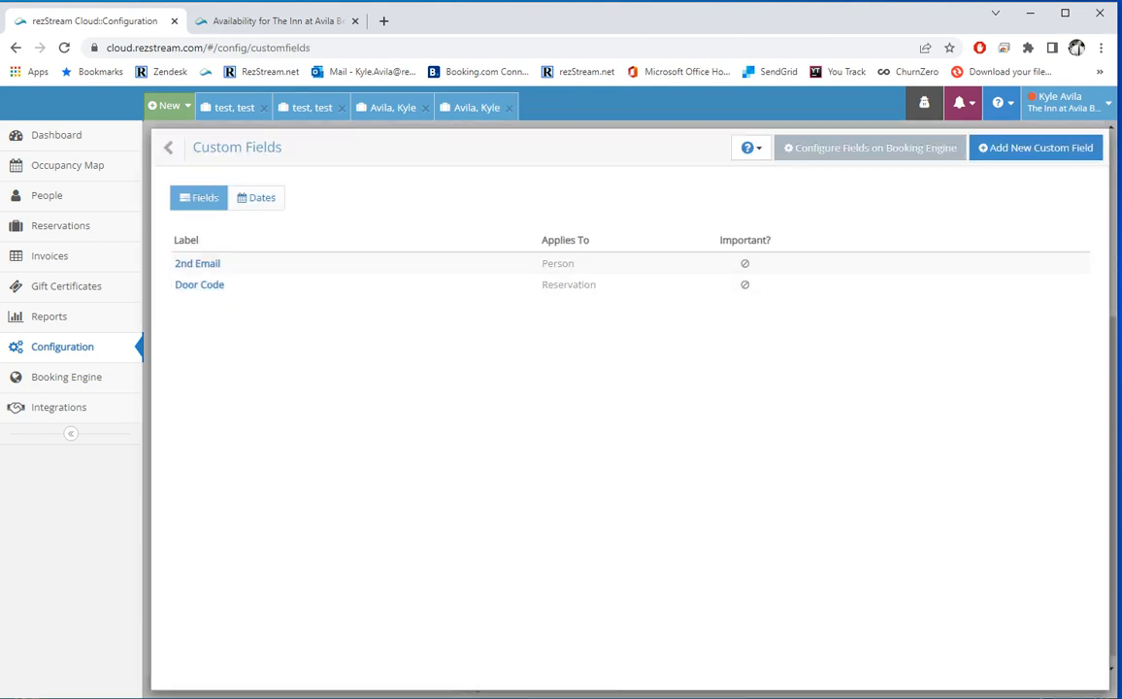
{"action": "left_click", "coordinate": [1036, 148]}
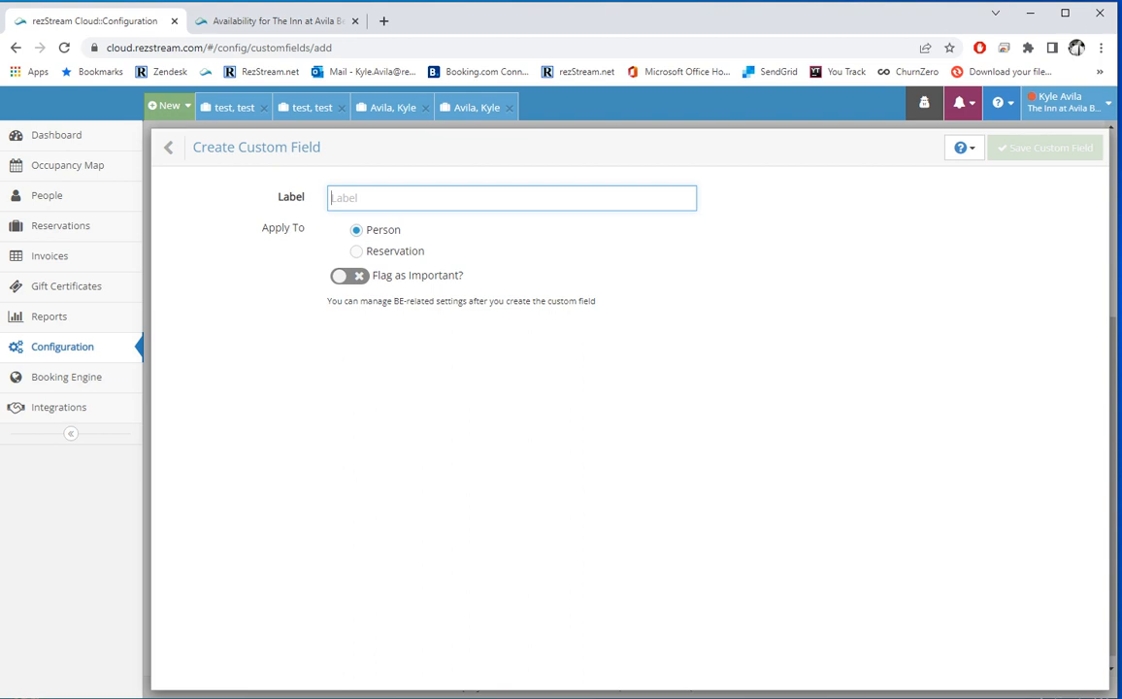
{"action": "type", "text": "Tim"}
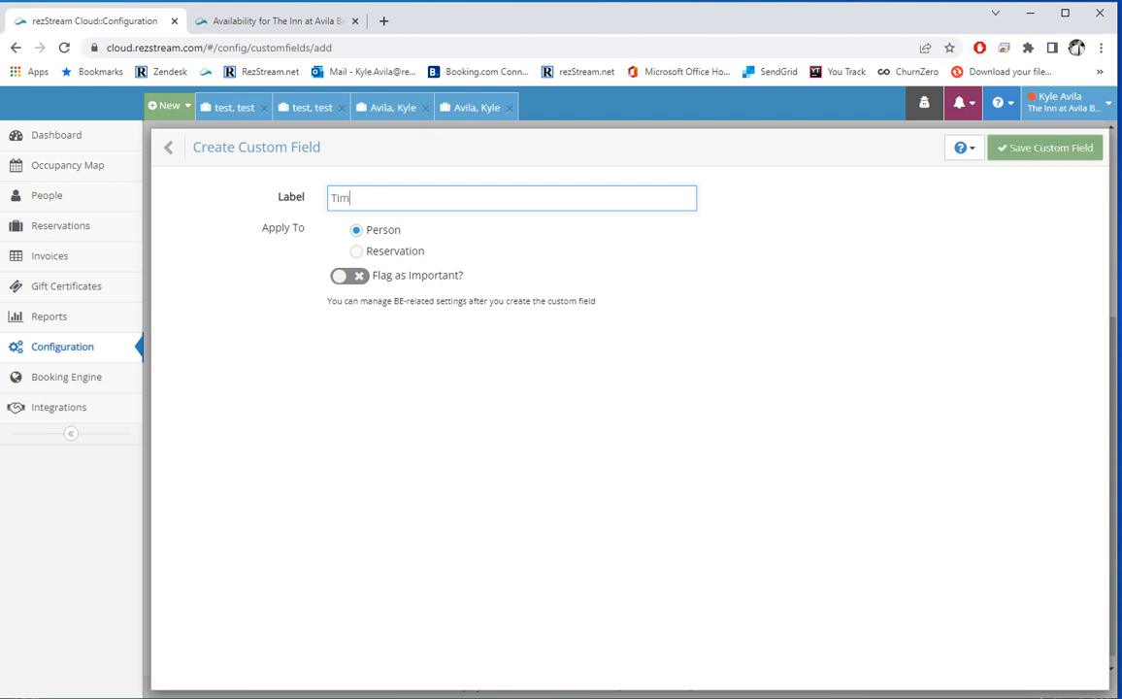
{"action": "type", "text": "e of Arrival"}
{"action": "left_click", "coordinate": [349, 277]}
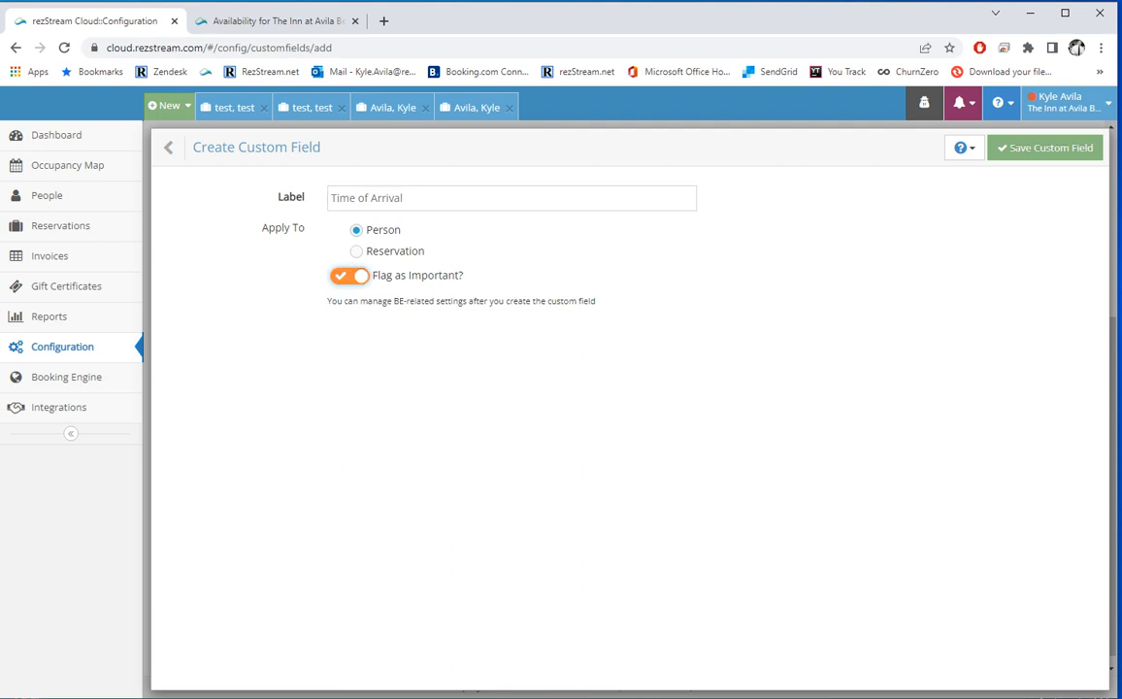
{"action": "left_click", "coordinate": [1048, 148]}
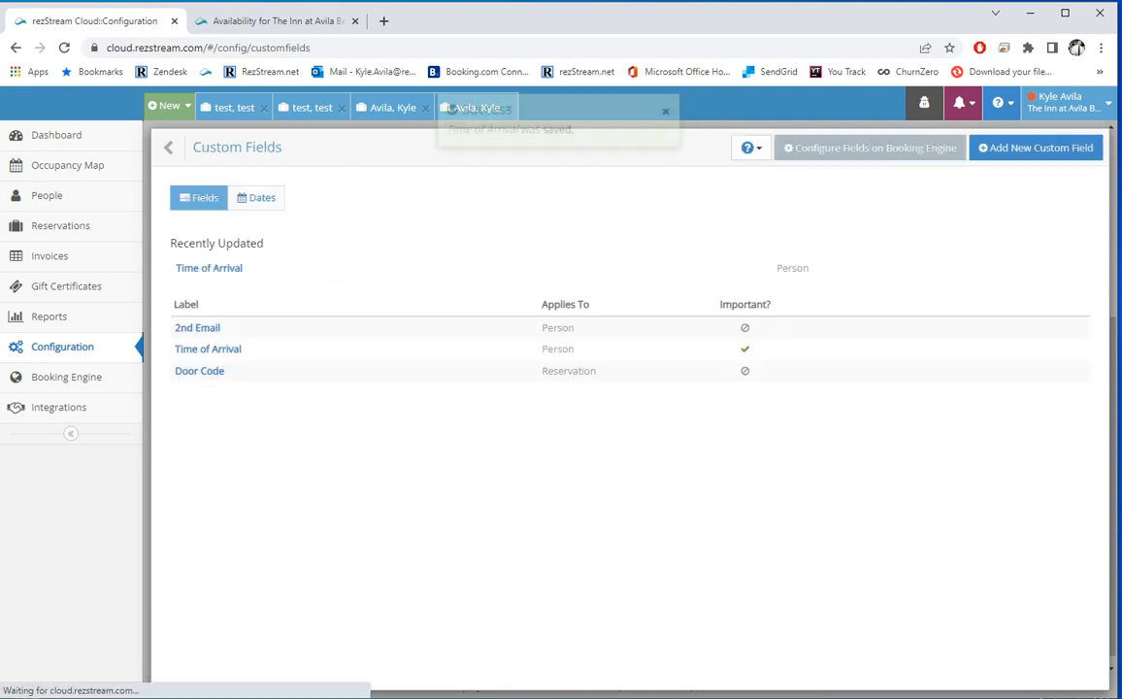
{"action": "left_click", "coordinate": [66, 376]}
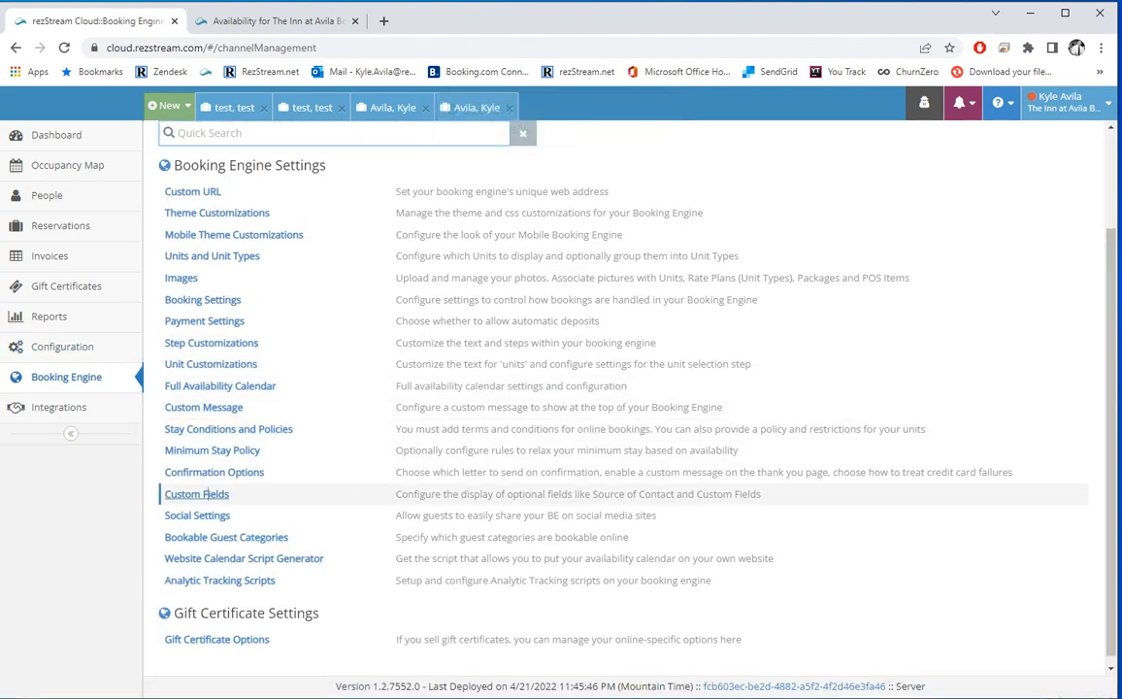
Step: Set Time of Arrival to 'Show and require guest to enter something' and save the configuration
{"action": "left_click", "coordinate": [196, 493]}
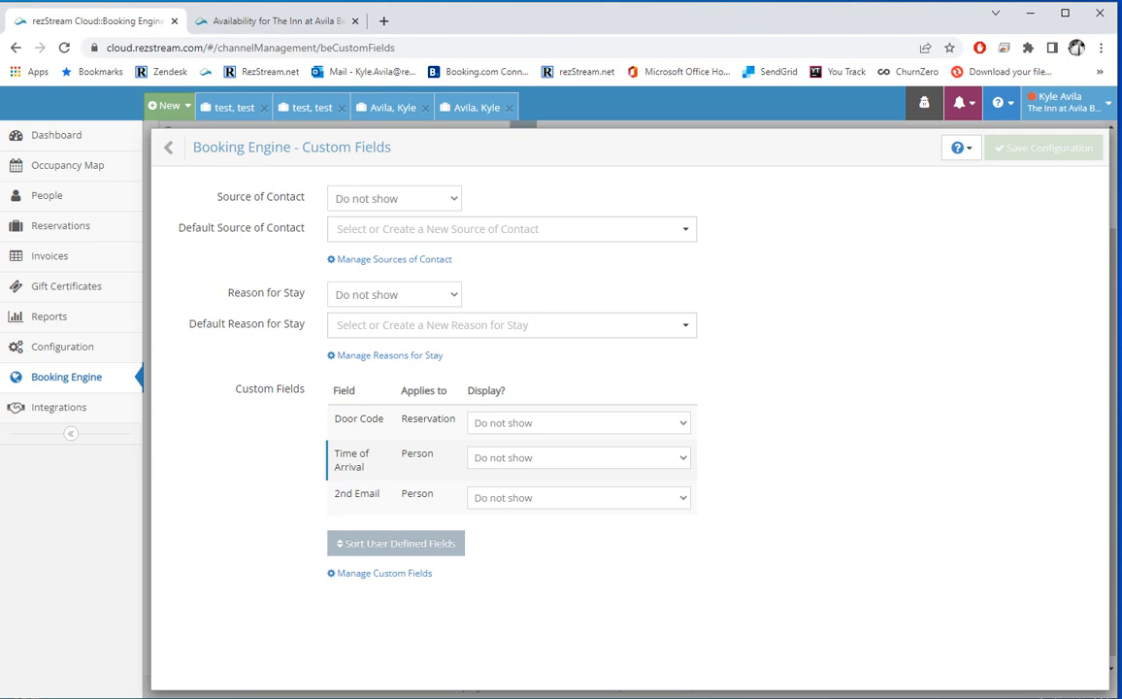
{"action": "left_click", "coordinate": [579, 458]}
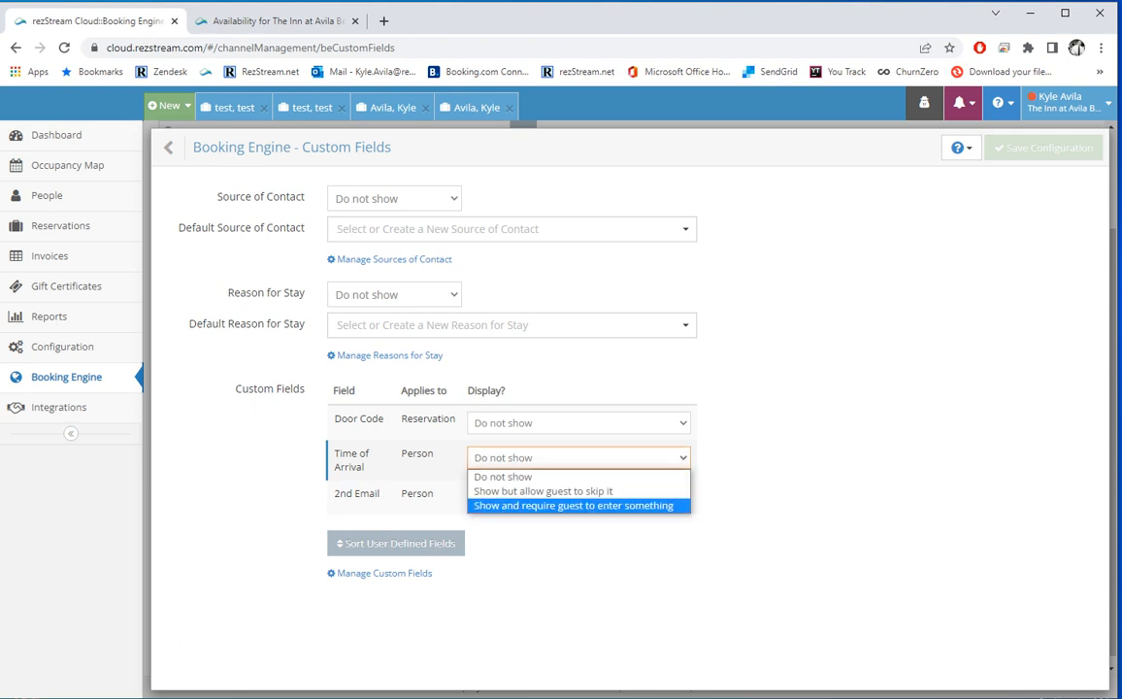
{"action": "left_click", "coordinate": [573, 506]}
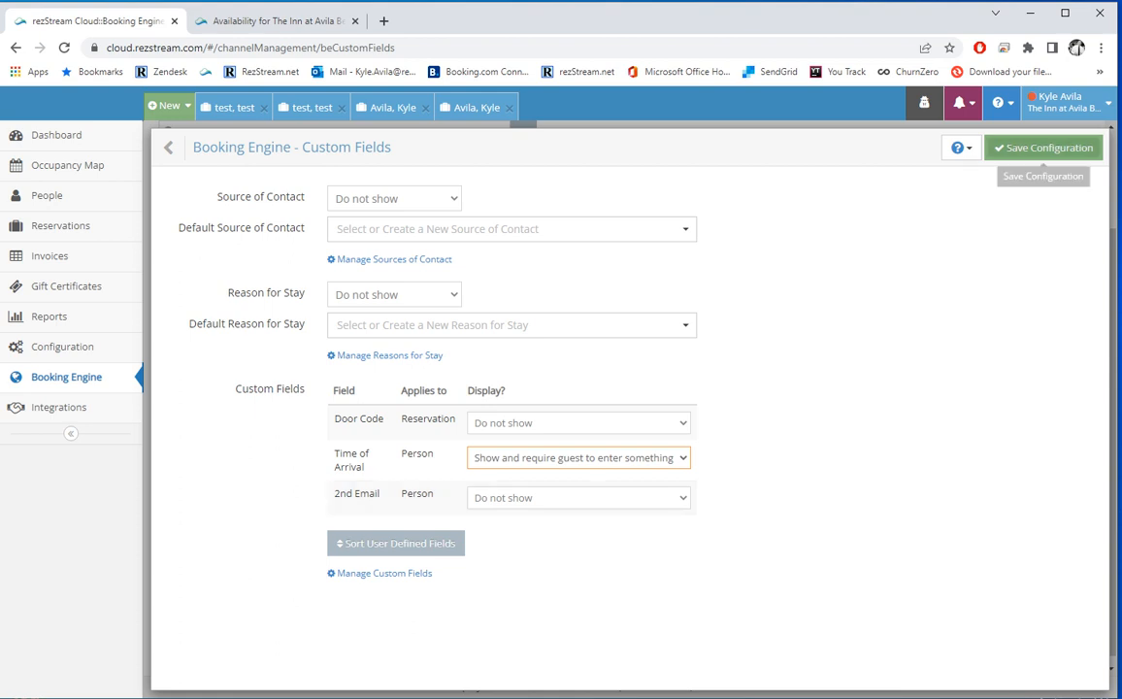
{"action": "left_click", "coordinate": [1043, 148]}
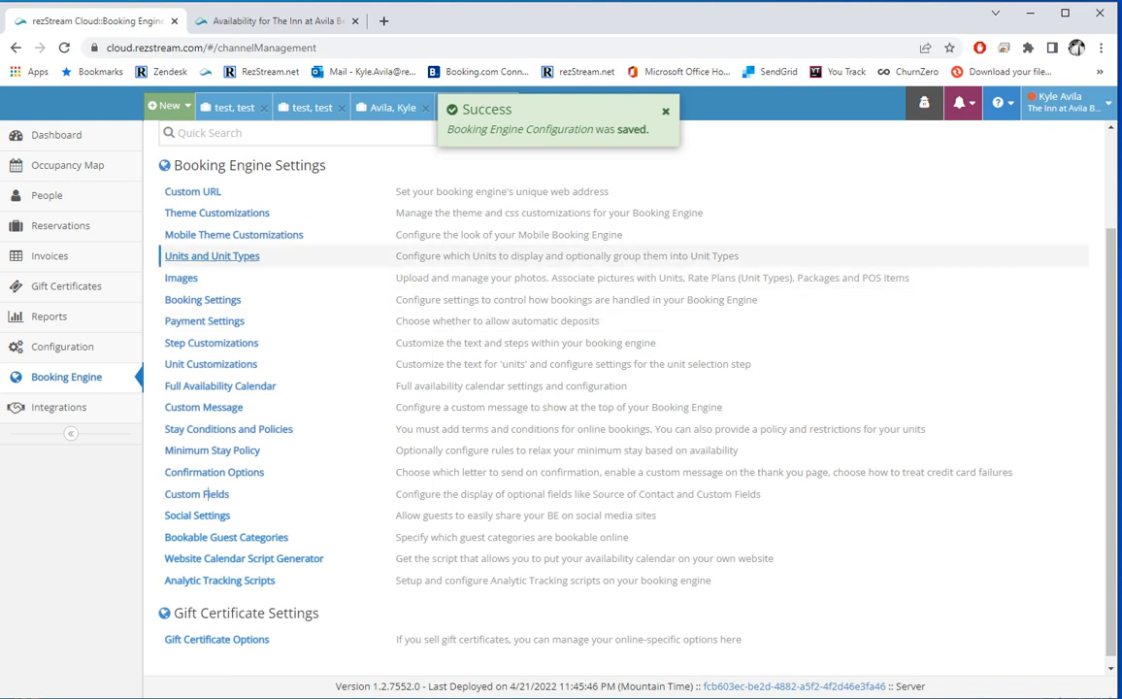
Step: Switch on 'Enable social media sharing?' in Social Settings and go back to the settings list
{"action": "left_click", "coordinate": [204, 516]}
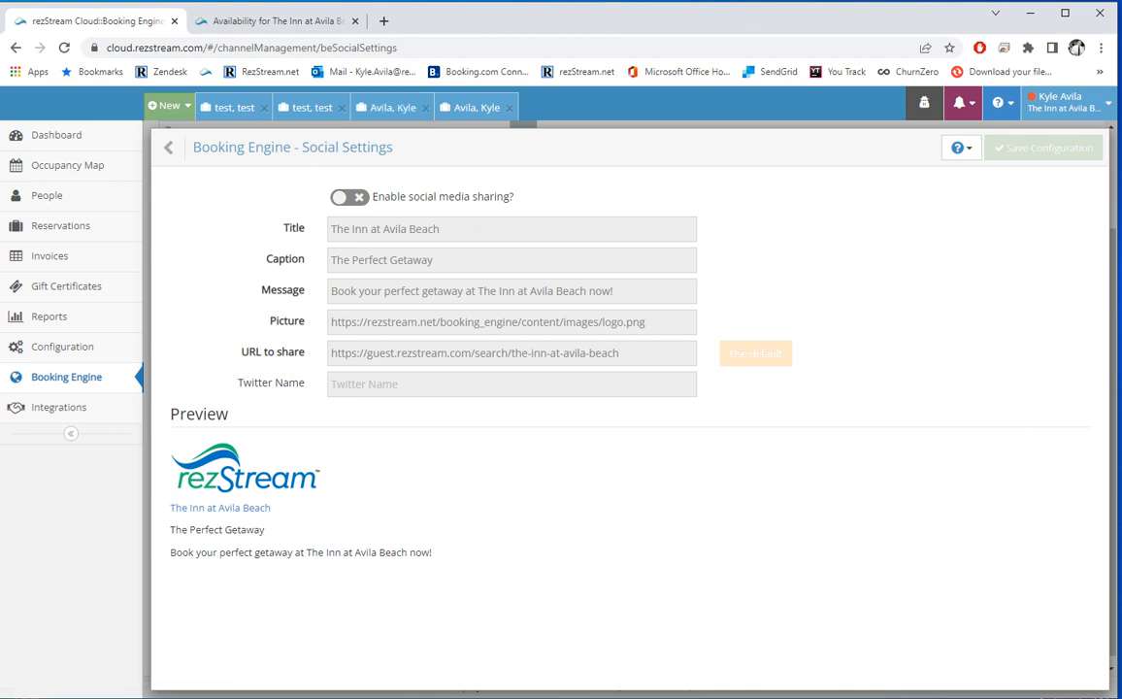
{"action": "left_click", "coordinate": [342, 198]}
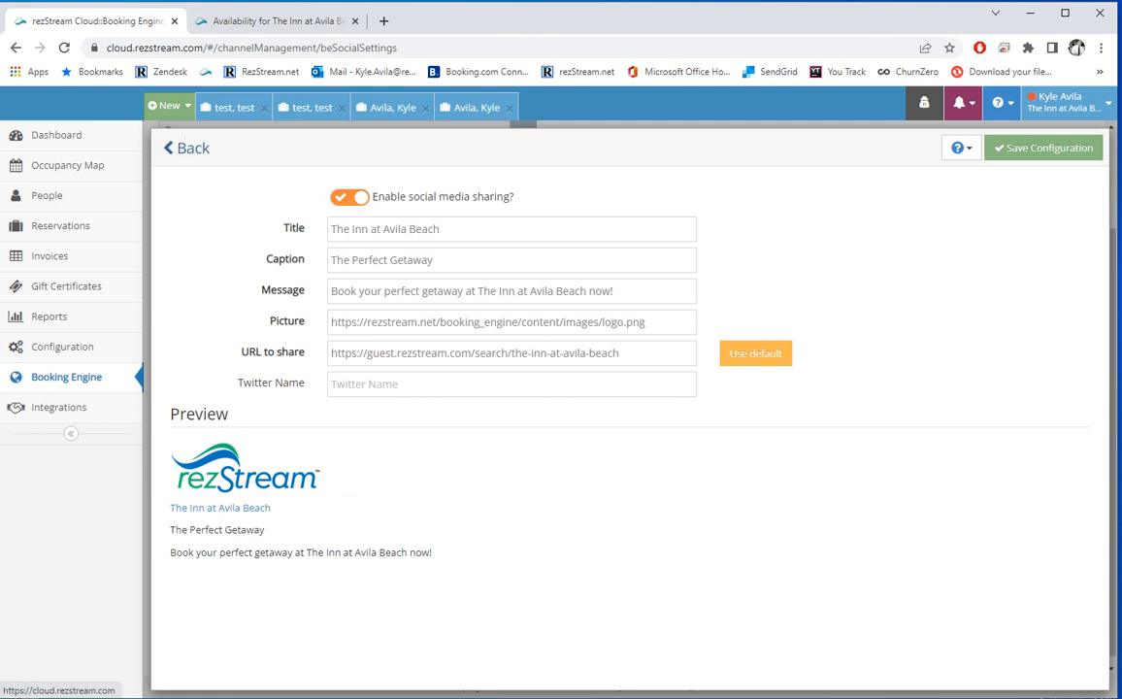
{"action": "left_click", "coordinate": [186, 148]}
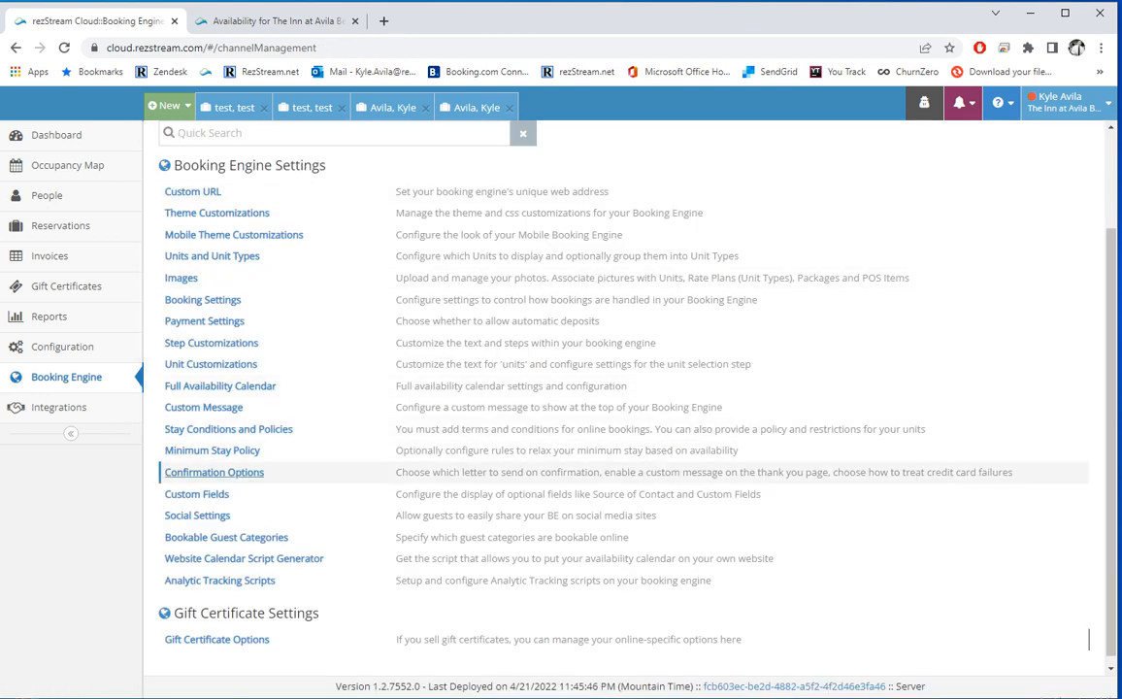
Step: Review Bookable Guest Categories and the guest type definitions under Configuration > Guests
{"action": "left_click", "coordinate": [240, 537]}
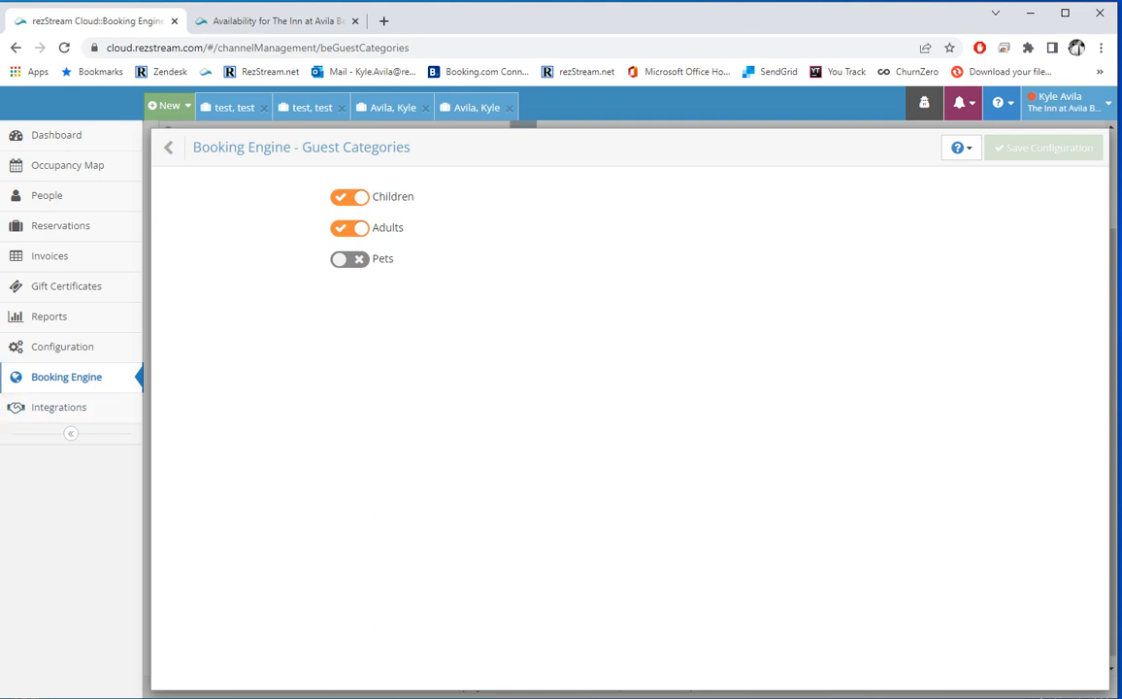
{"action": "left_click", "coordinate": [2, 347]}
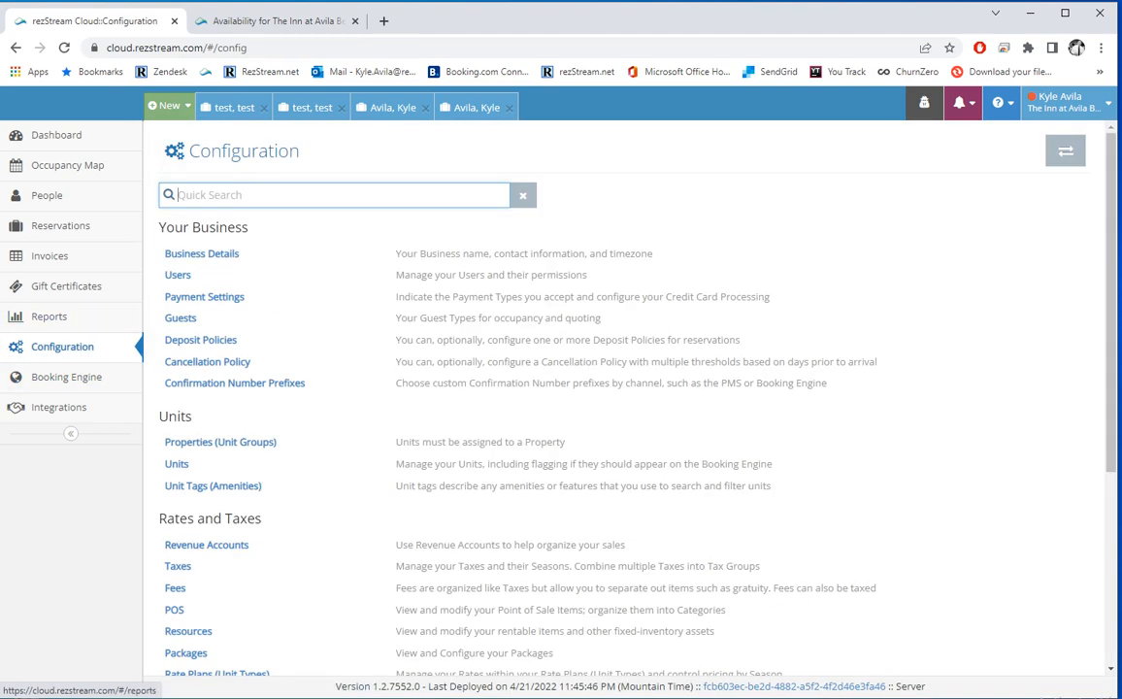
{"action": "left_click", "coordinate": [181, 318]}
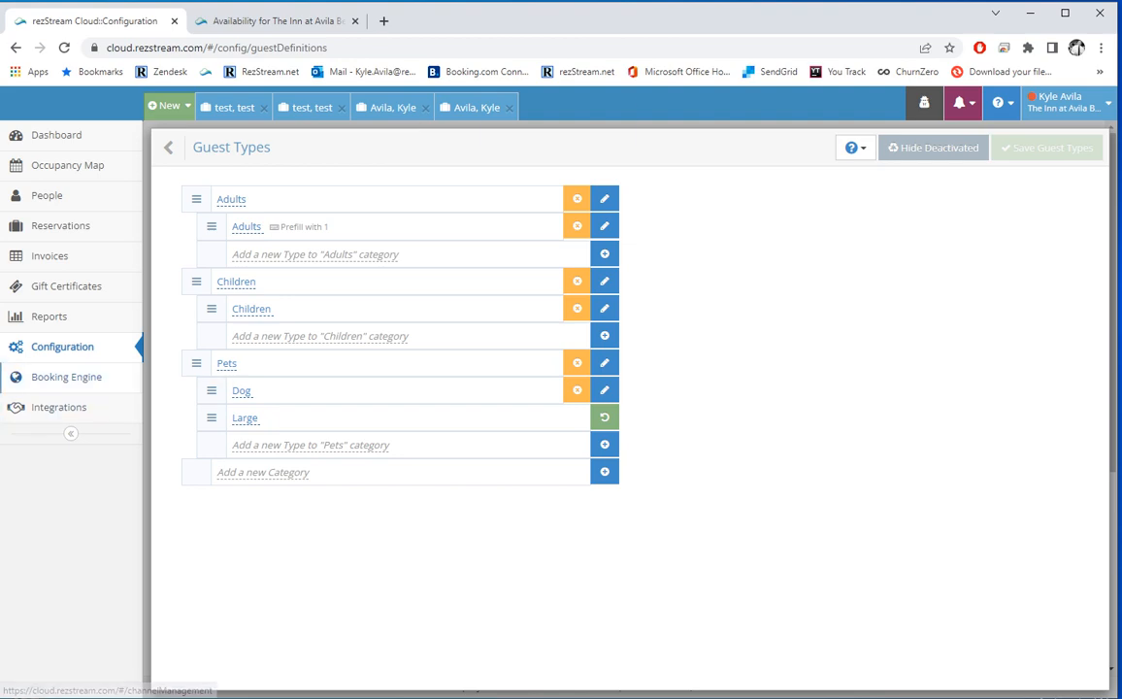
{"action": "left_click", "coordinate": [66, 377]}
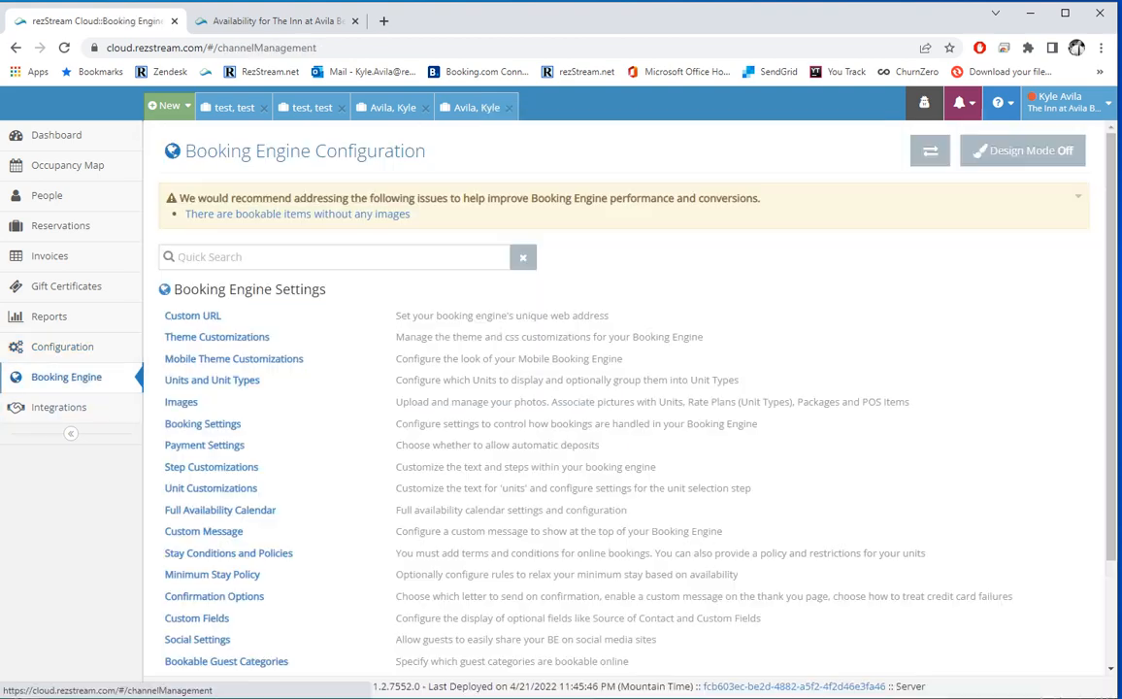
Step: Recheck Bookable Guest Categories, then open the Website Calendar Script Generator
{"action": "scroll", "coordinate": [194, 402], "scroll_direction": "down", "scroll_amount": 1}
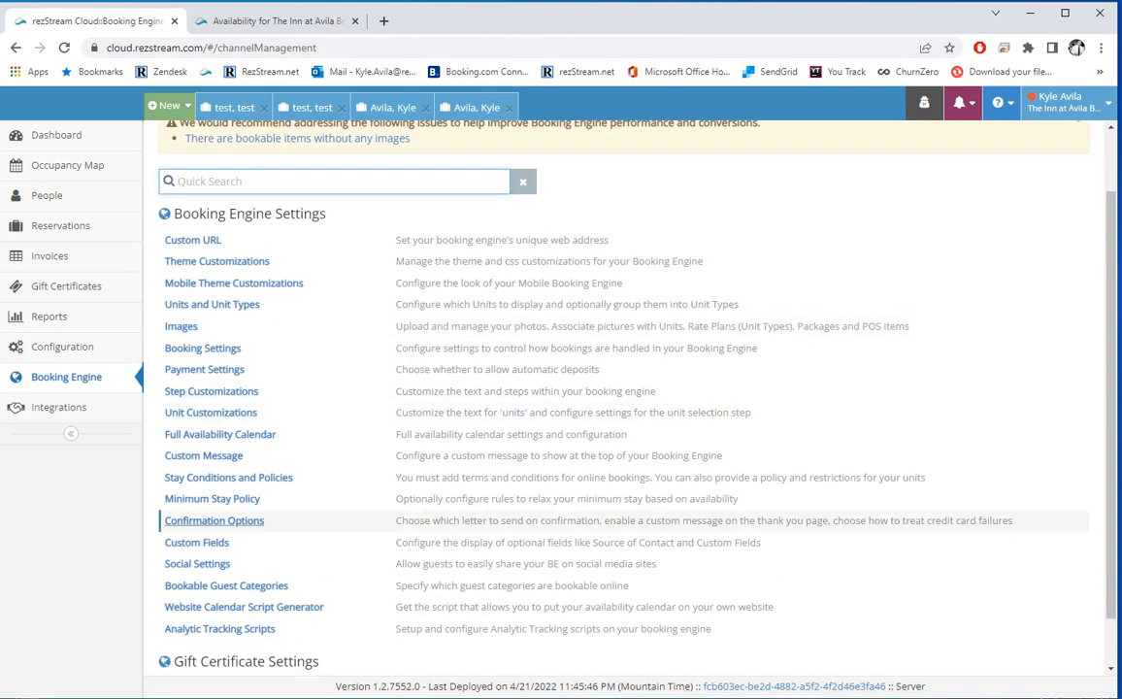
{"action": "left_click", "coordinate": [227, 585]}
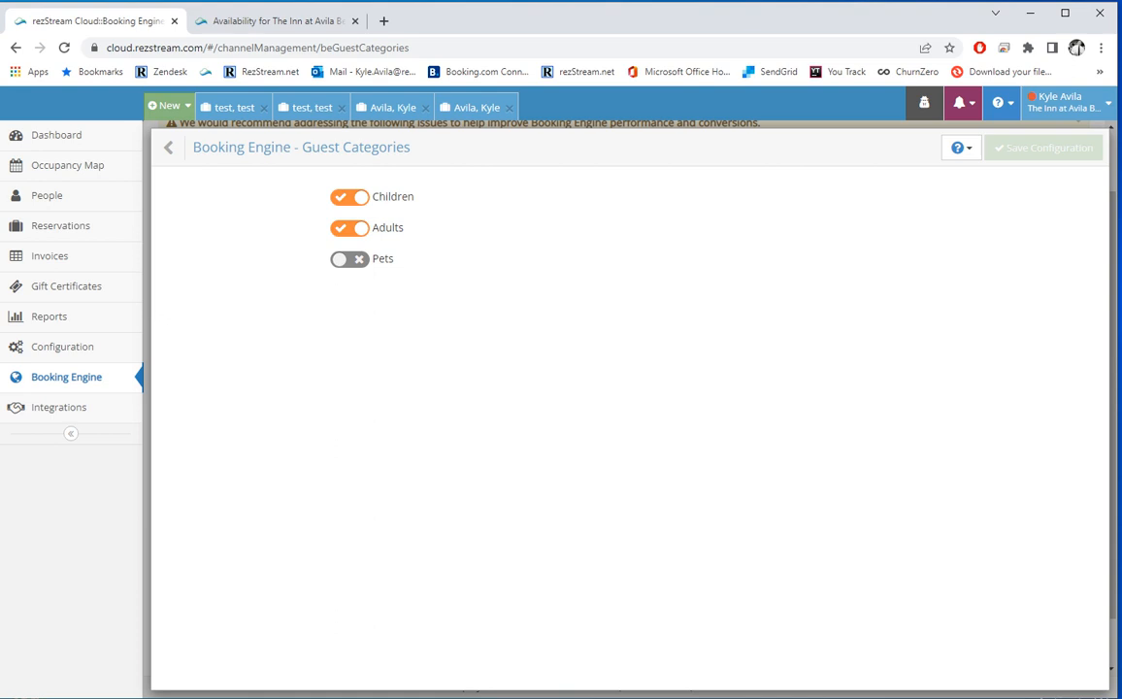
{"action": "left_click", "coordinate": [168, 147]}
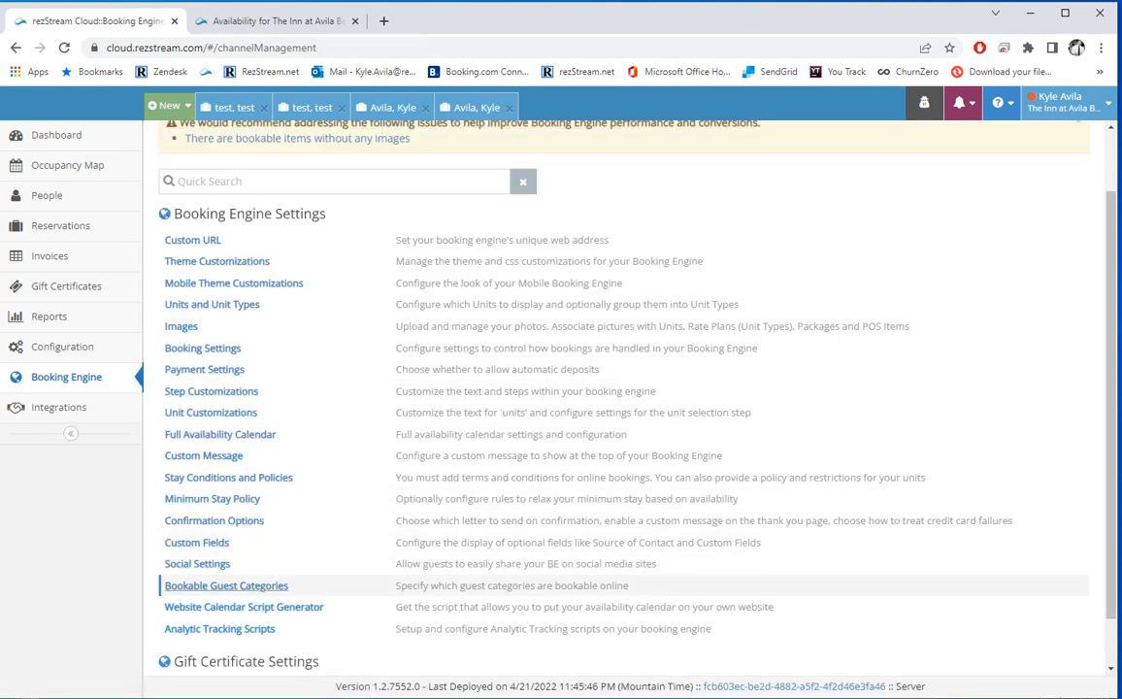
{"action": "left_click", "coordinate": [244, 607]}
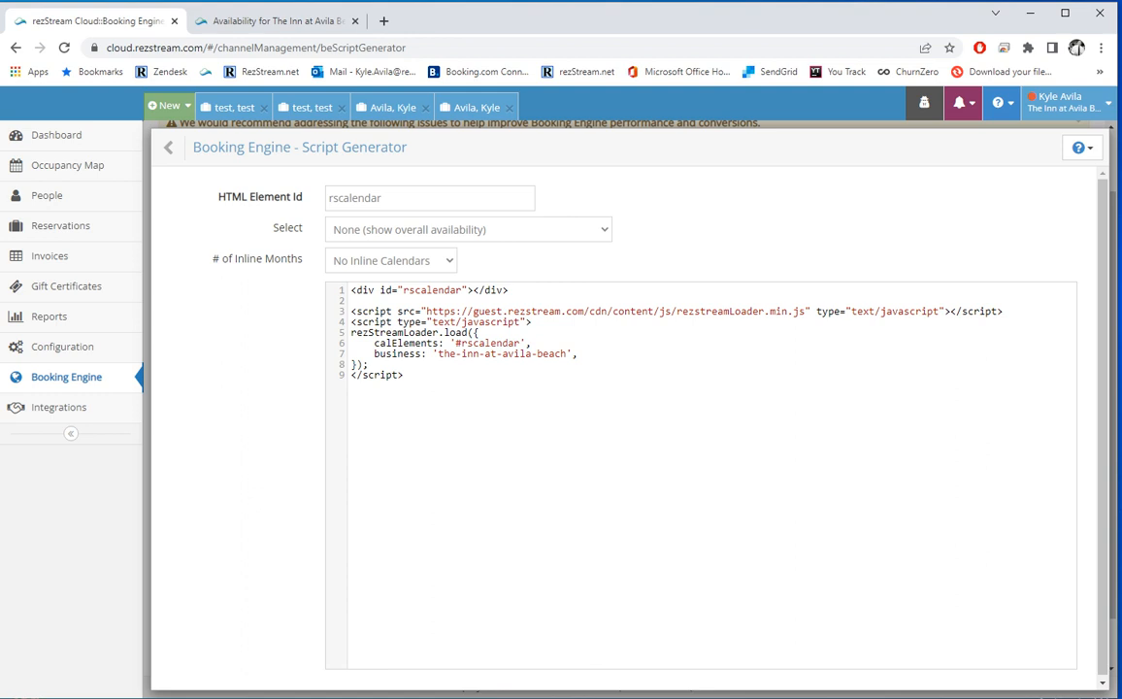
Step: Generate a Modern Spa Rooms calendar script with 1 inline month and rates displayed
{"action": "left_click", "coordinate": [468, 230]}
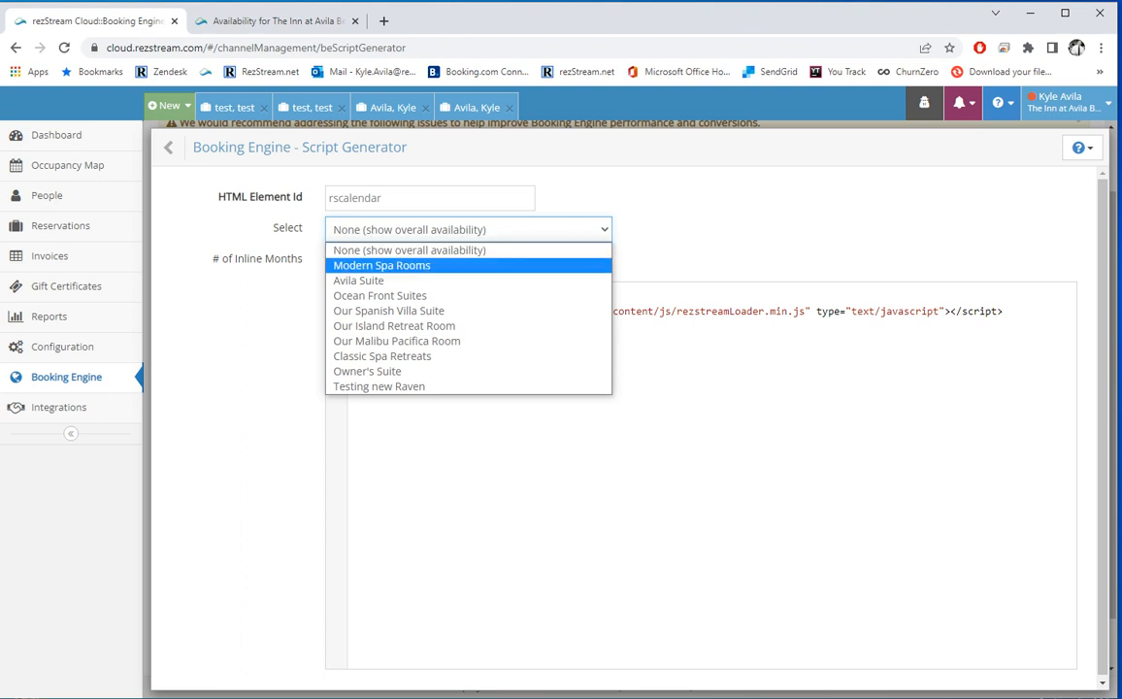
{"action": "left_click", "coordinate": [399, 265]}
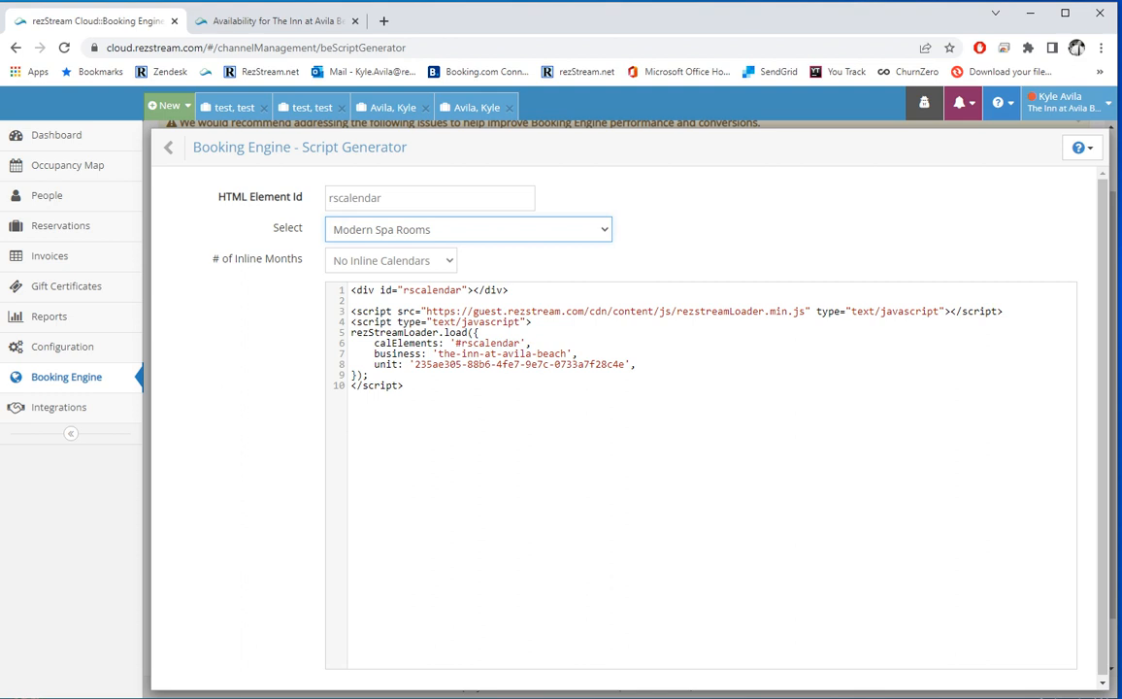
{"action": "left_click", "coordinate": [391, 261]}
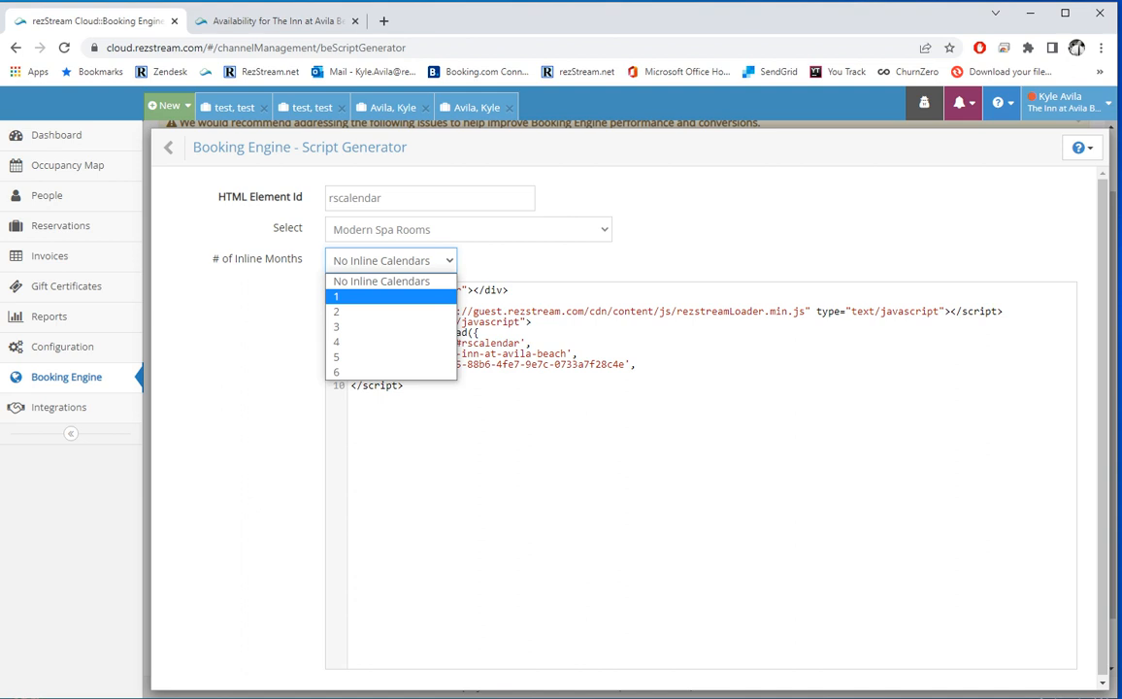
{"action": "left_click", "coordinate": [390, 297]}
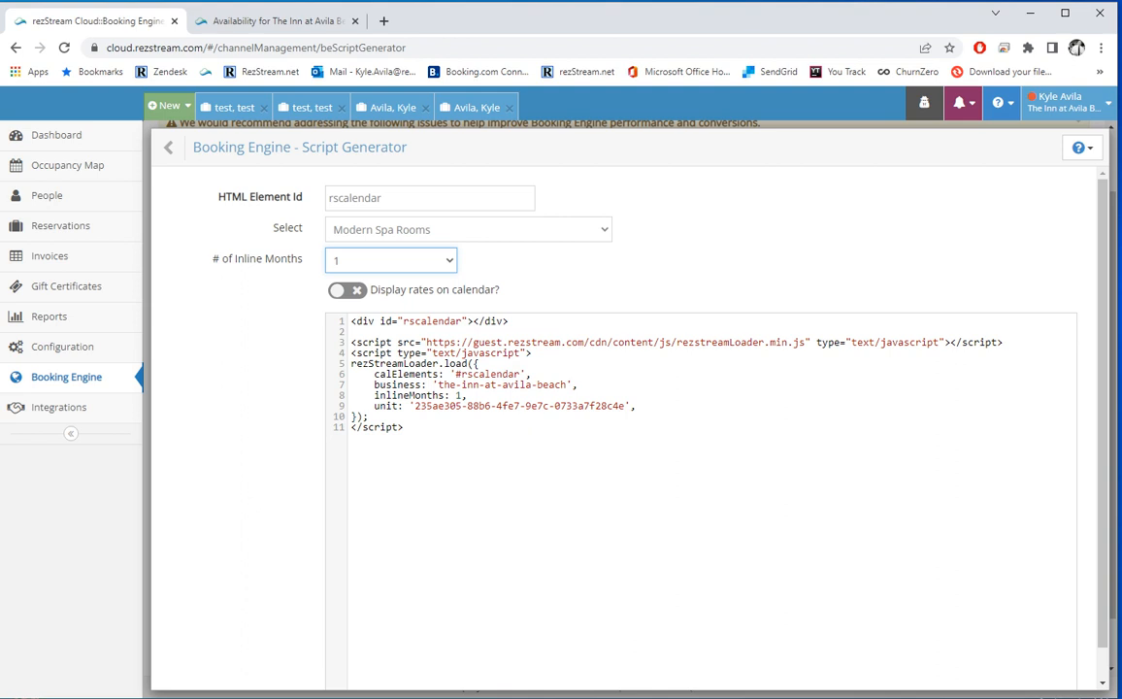
{"action": "left_click", "coordinate": [348, 290]}
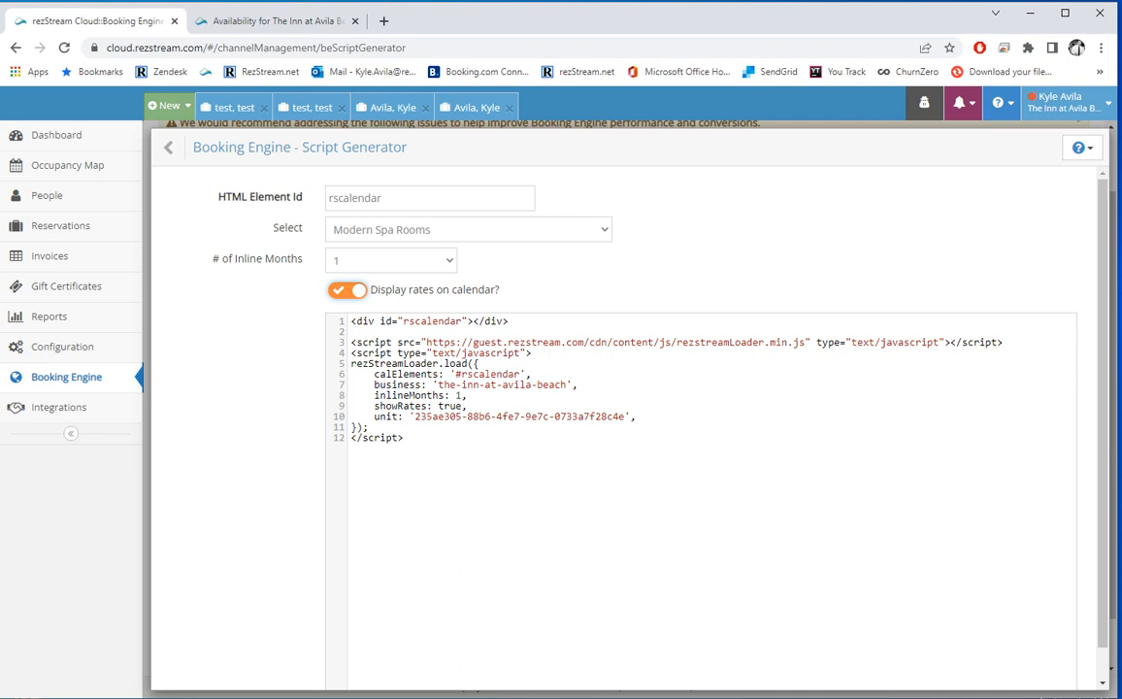
{"action": "left_click", "coordinate": [168, 148]}
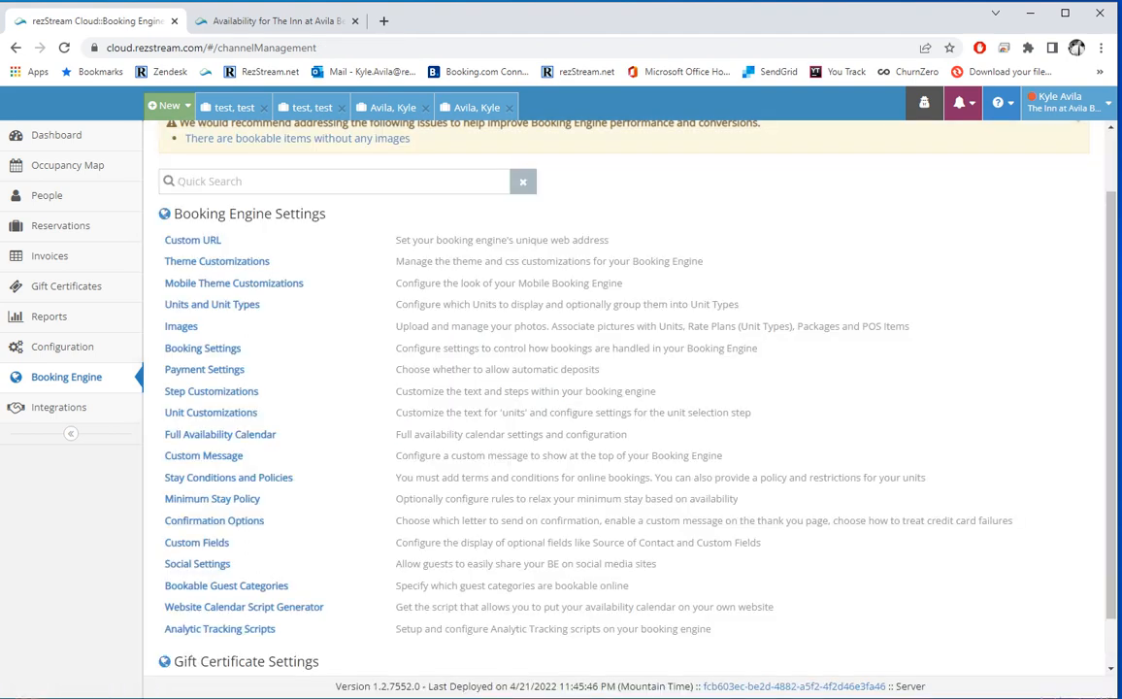
Step: Open Gift Certificate Options from further down the Booking Engine Settings list
{"action": "scroll", "coordinate": [234, 269], "scroll_direction": "down", "scroll_amount": 1}
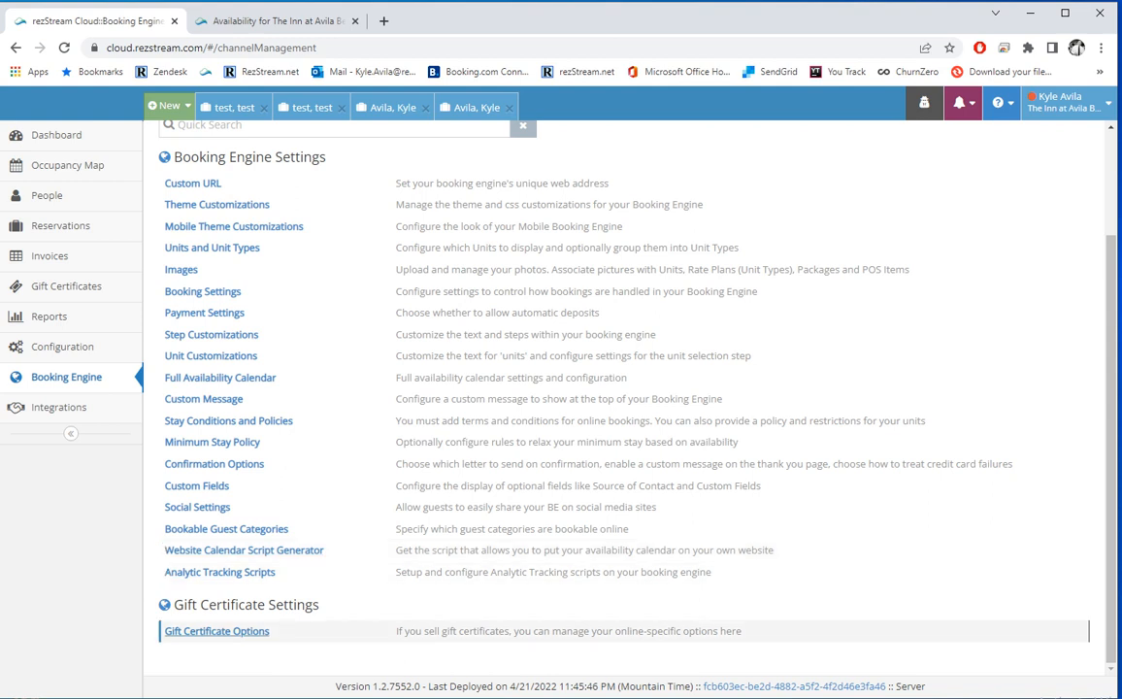
{"action": "left_click", "coordinate": [216, 631]}
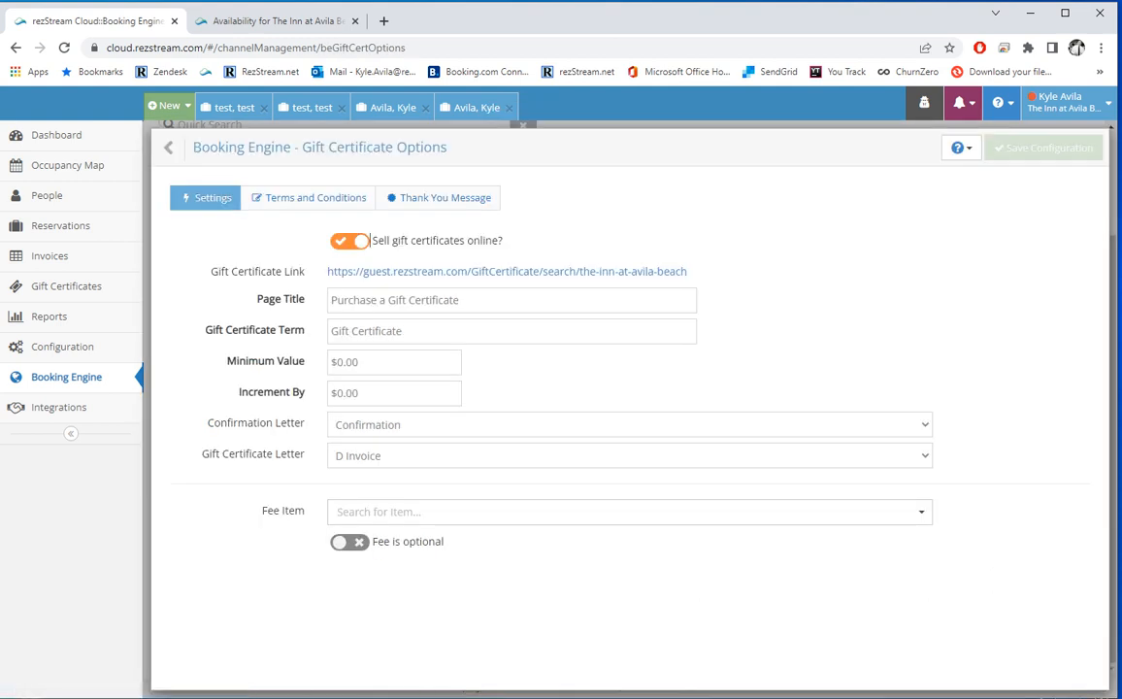
Step: Keep online gift certificate sales on and set Minimum Value and Increment By to 50
{"action": "left_click", "coordinate": [348, 241]}
{"action": "left_click", "coordinate": [350, 241]}
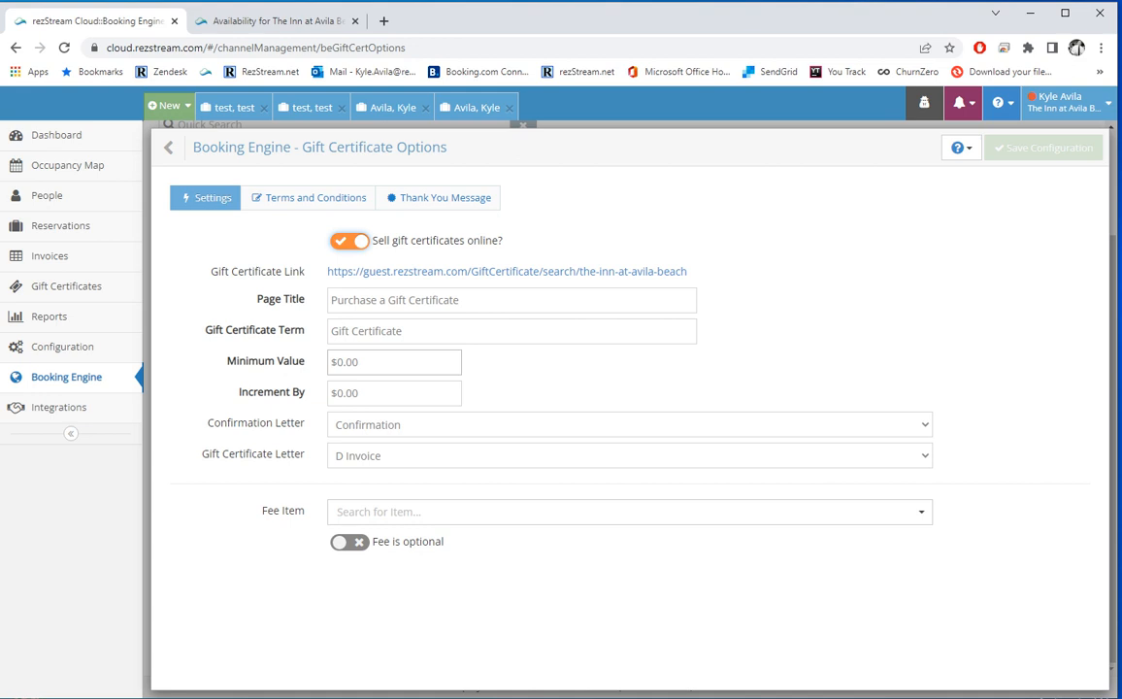
{"action": "left_click", "coordinate": [388, 362]}
{"action": "type", "text": "50"}
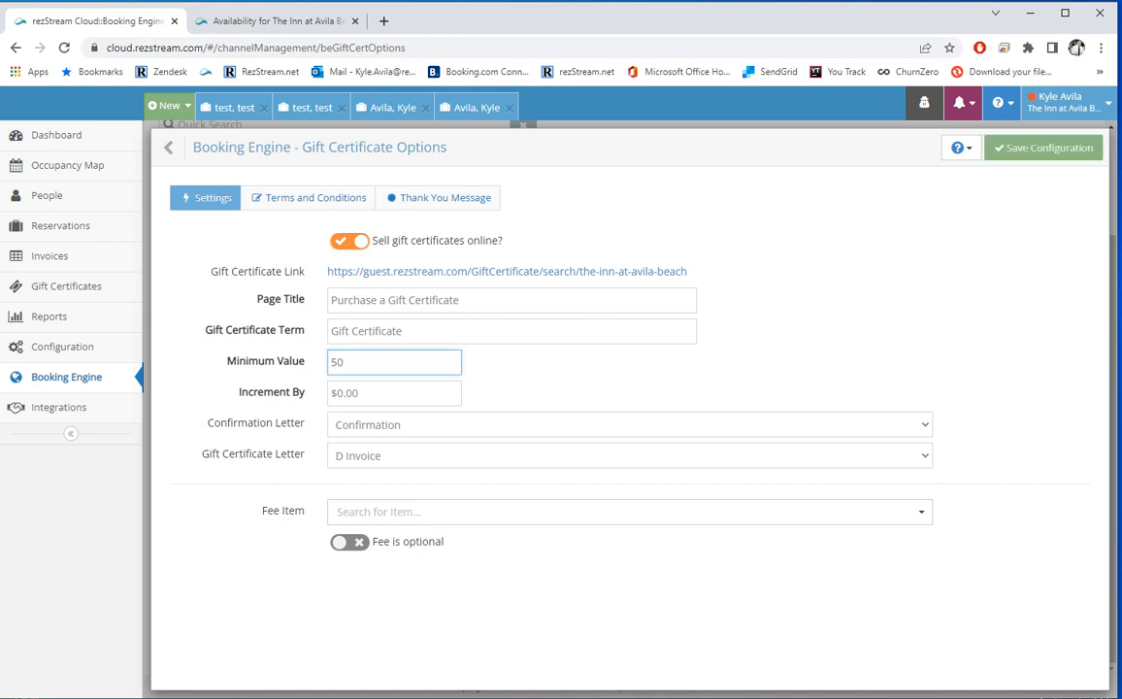
{"action": "key", "text": "Tab"}
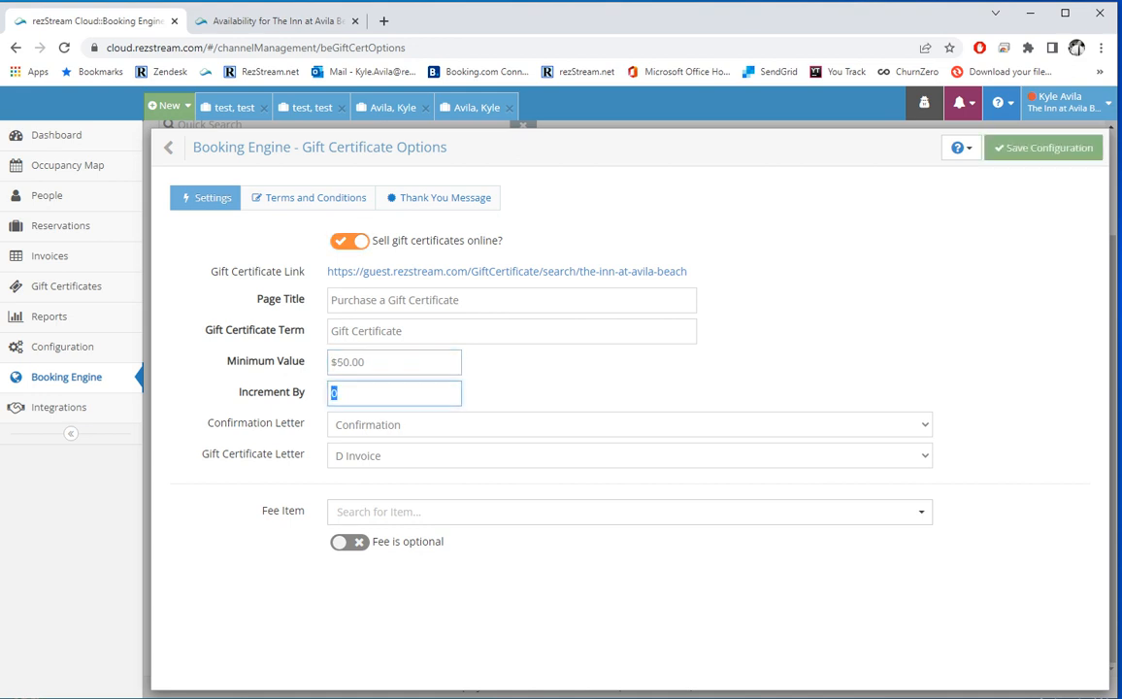
{"action": "type", "text": "50"}
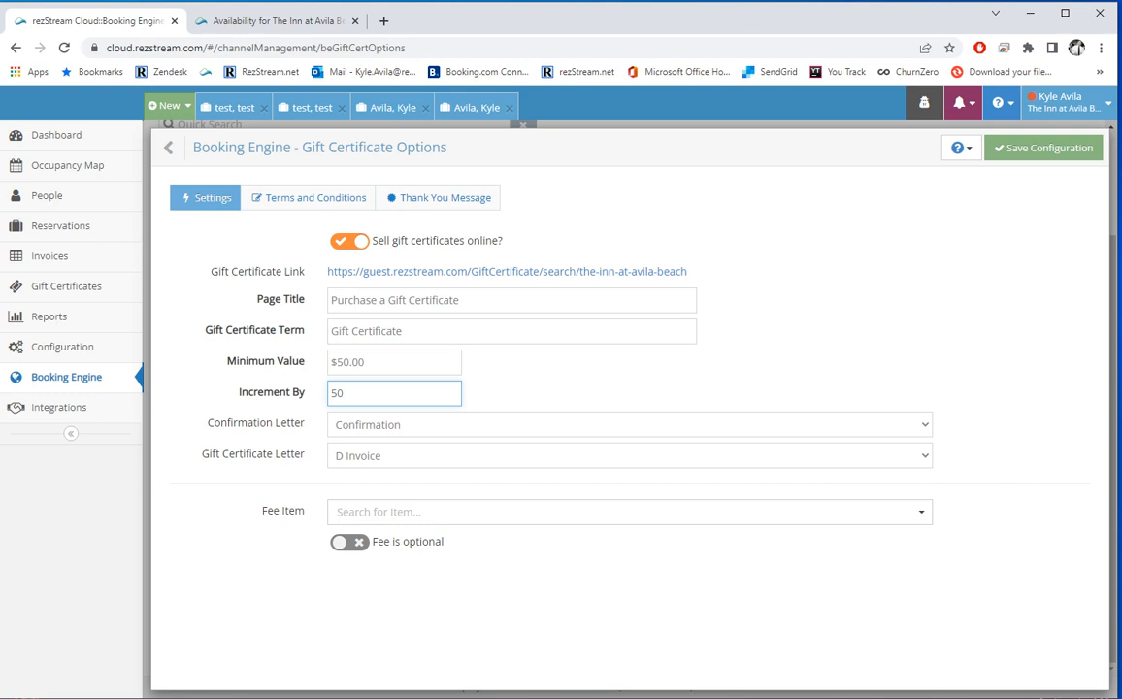
Step: Review the Terms and Thank You tabs, then select the Gift Certificate Link address
{"action": "left_click", "coordinate": [316, 197]}
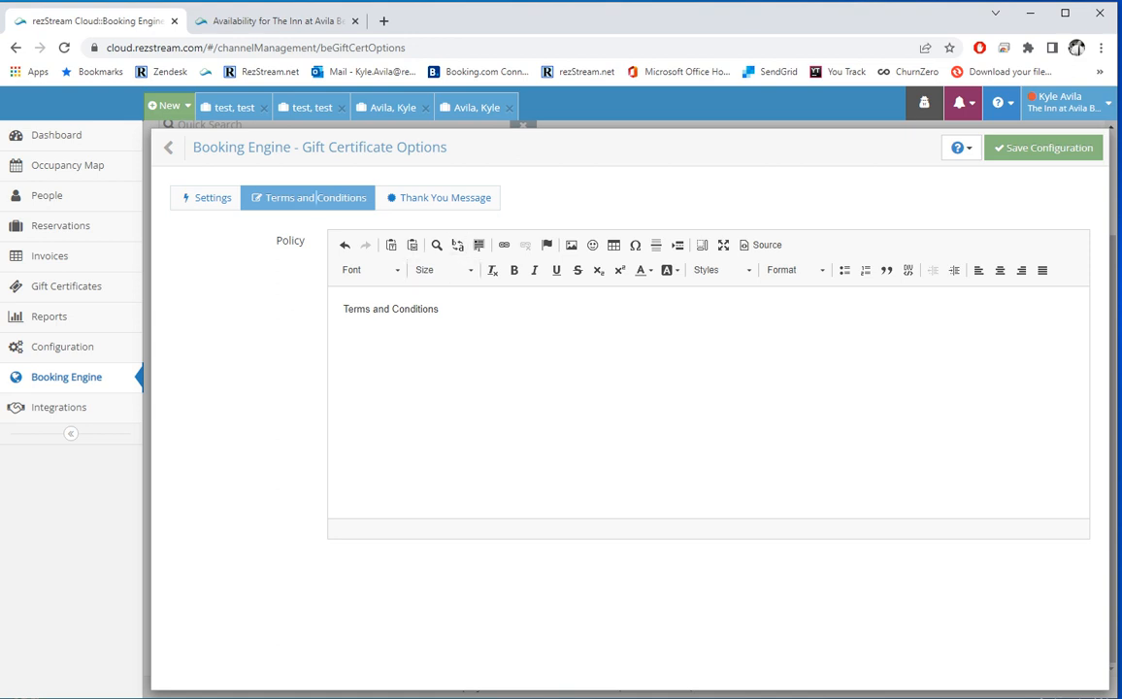
{"action": "left_click", "coordinate": [418, 197]}
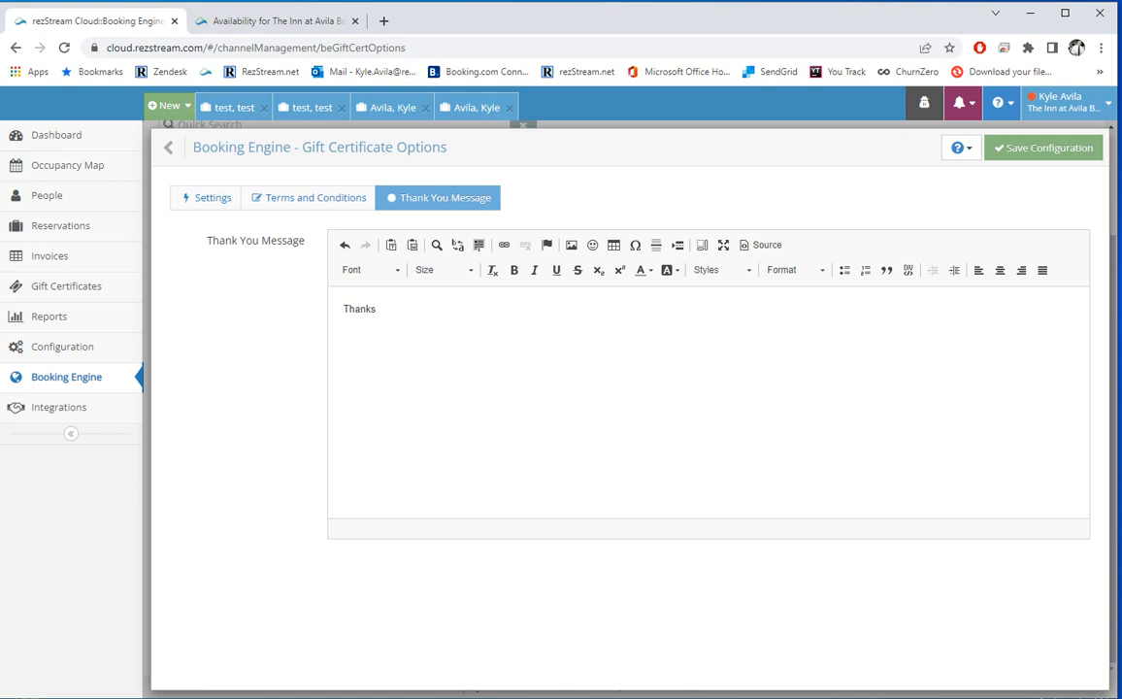
{"action": "left_click", "coordinate": [229, 197]}
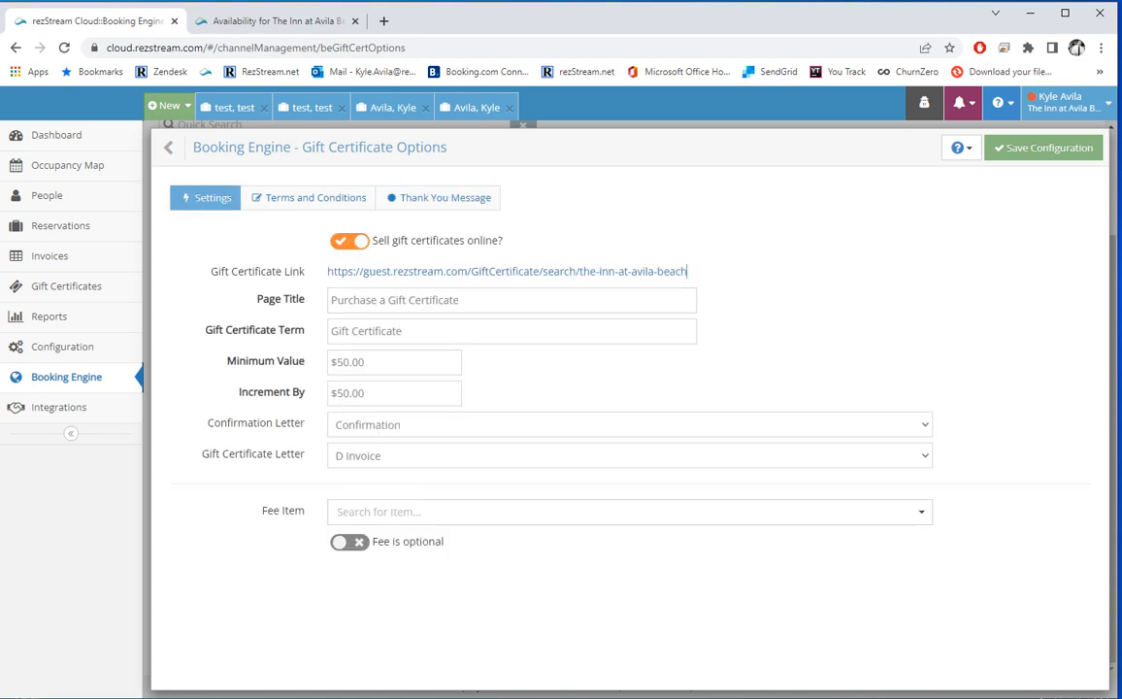
{"action": "left_click_drag", "start_coordinate": [687, 271], "coordinate": [298, 245]}
{"action": "key", "text": "ctrl+c"}
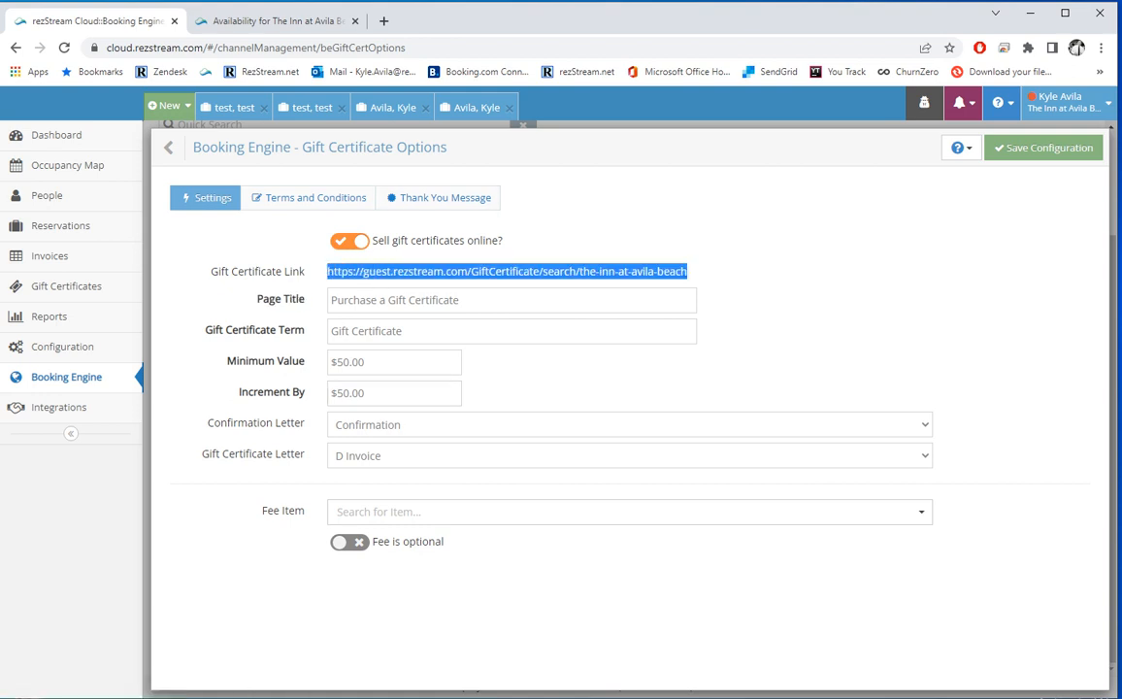
Step: Load the gift certificate purchase page from the copied link in the other browser tab
{"action": "left_click", "coordinate": [277, 21]}
{"action": "left_click", "coordinate": [389, 48]}
{"action": "key", "text": "ctrl+v"}
{"action": "key", "text": "Return"}
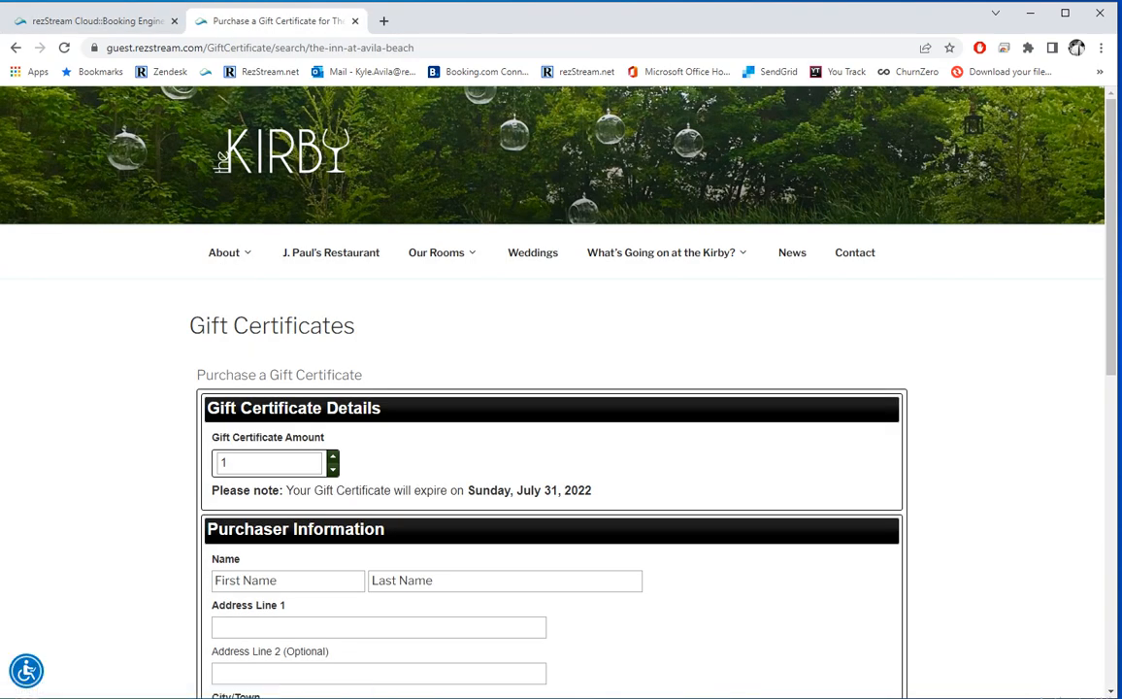
{"action": "scroll", "coordinate": [561, 389], "scroll_direction": "down", "scroll_amount": 2}
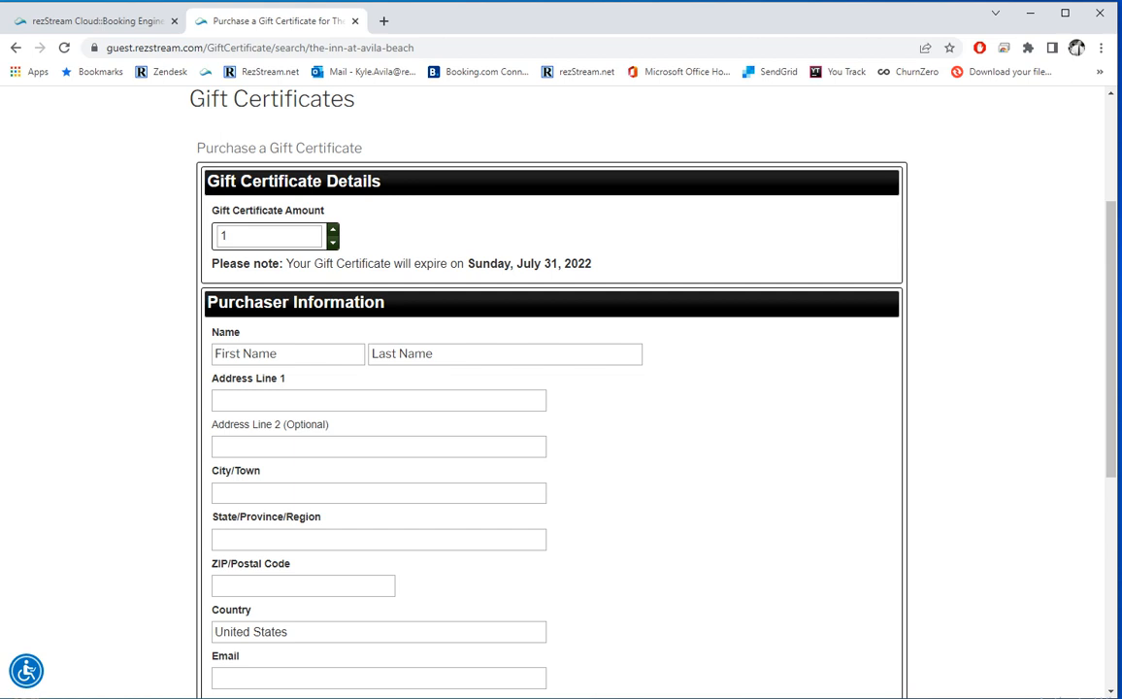
Step: Enter a $50 amount with the purchaser's first and last name and postal address
{"action": "double_click", "coordinate": [224, 236]}
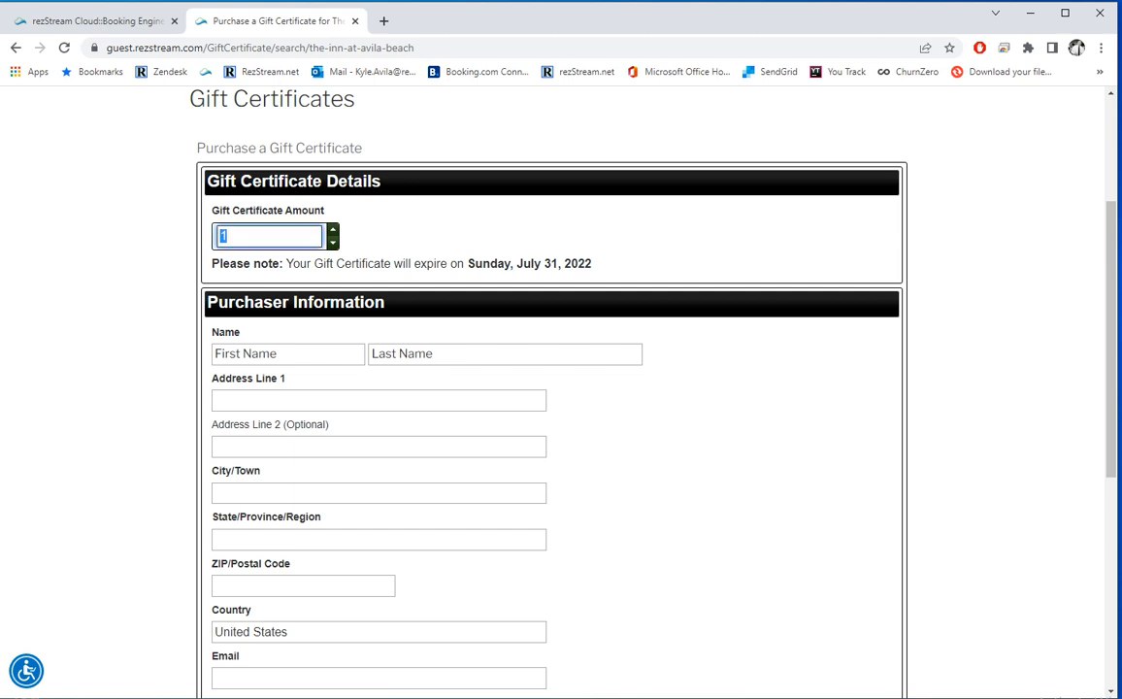
{"action": "type", "text": "50"}
{"action": "key", "text": "Tab"}
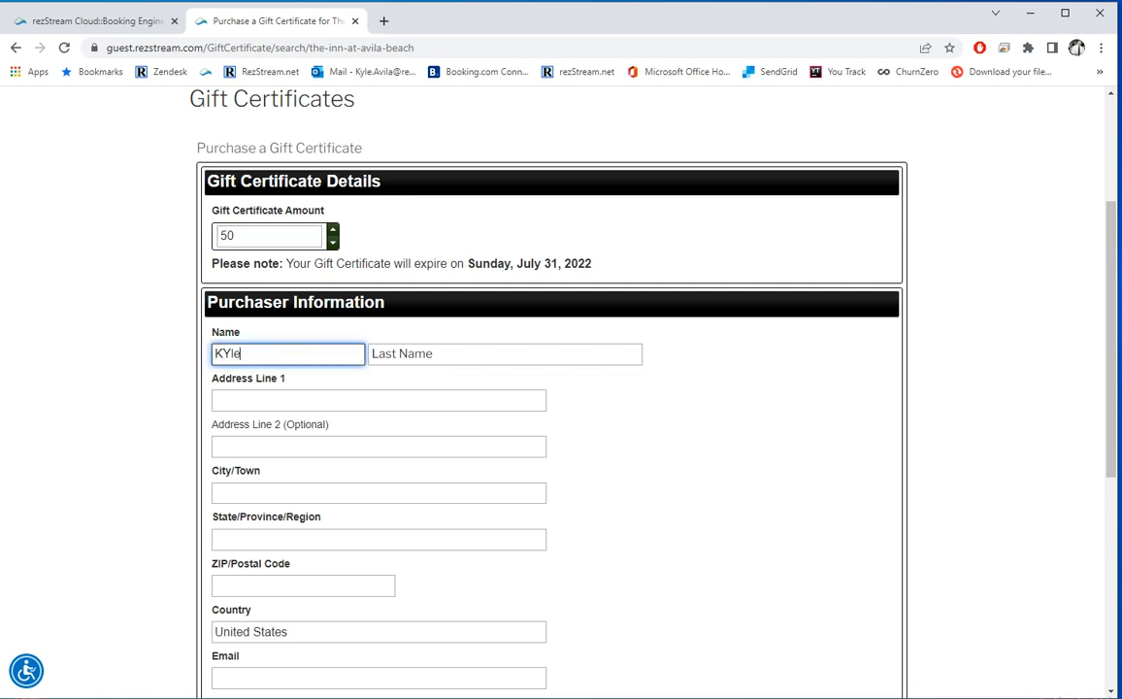
{"action": "key", "text": "Tab"}
{"action": "key", "text": "Tab"}
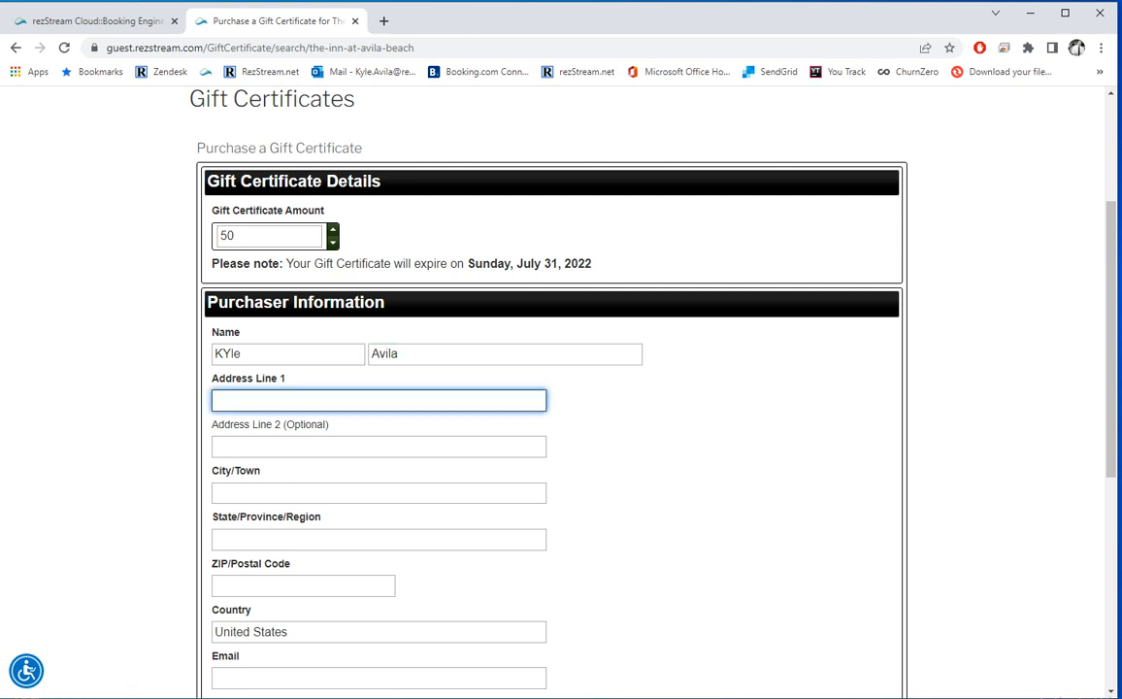
{"action": "type", "text": "123"}
{"action": "key", "text": "Tab"}
{"action": "key", "text": "Tab"}
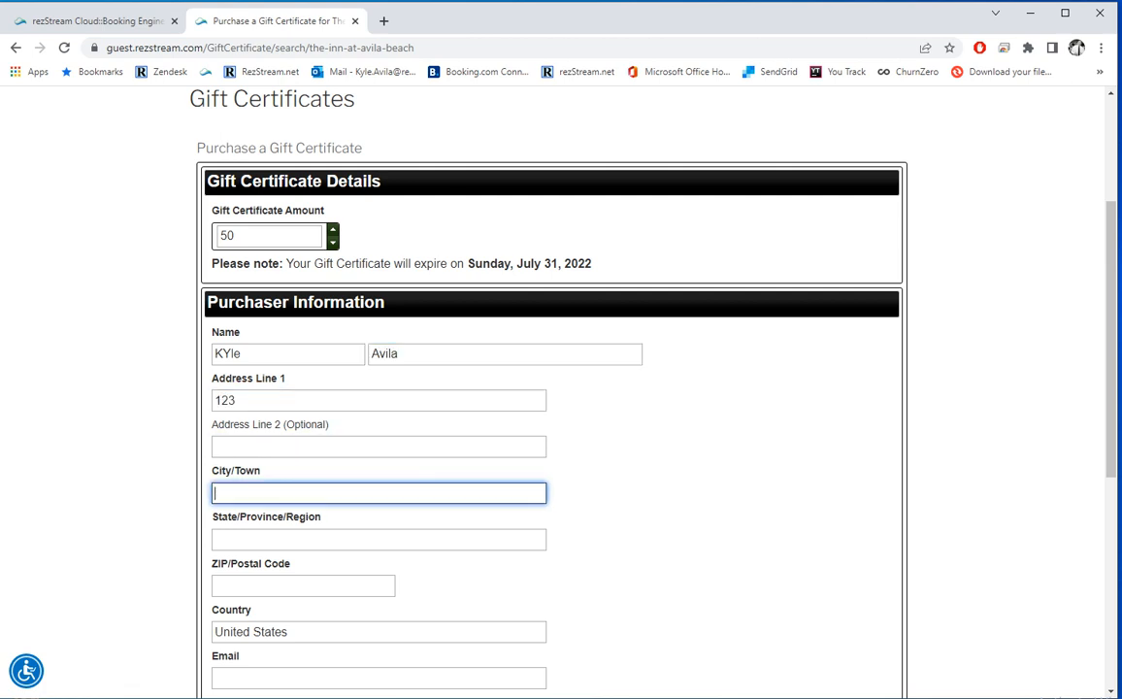
{"action": "type", "text": "Aurora"}
{"action": "key", "text": "Tab"}
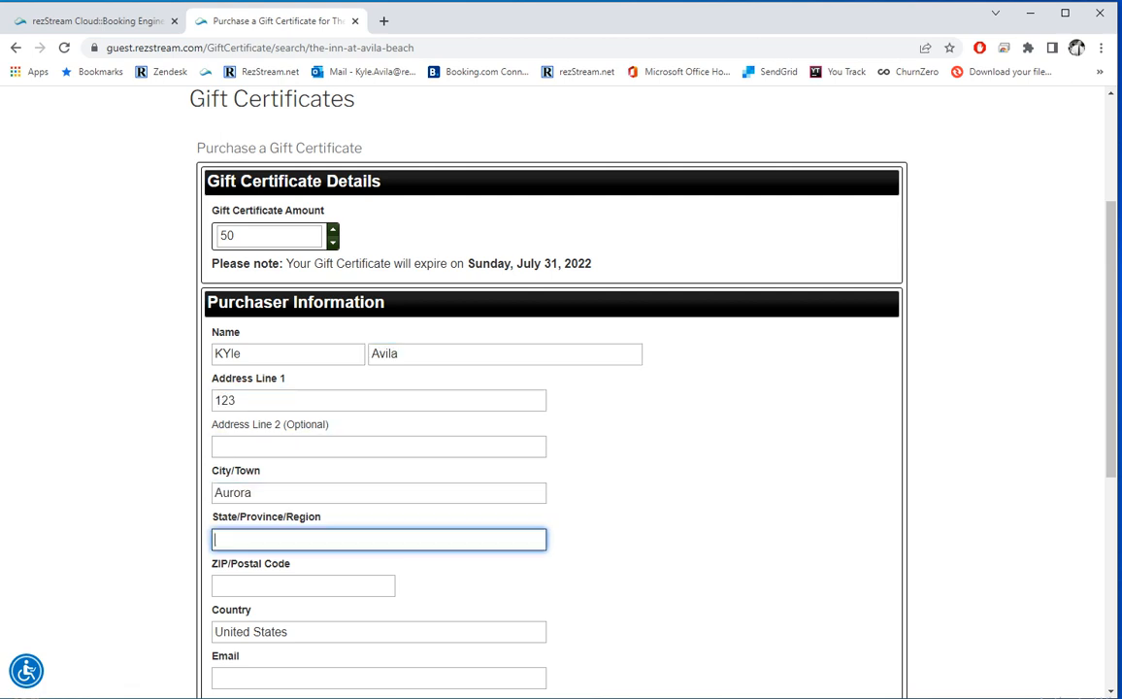
{"action": "type", "text": "C"}
{"action": "key", "text": "Down"}
{"action": "key", "text": "Tab"}
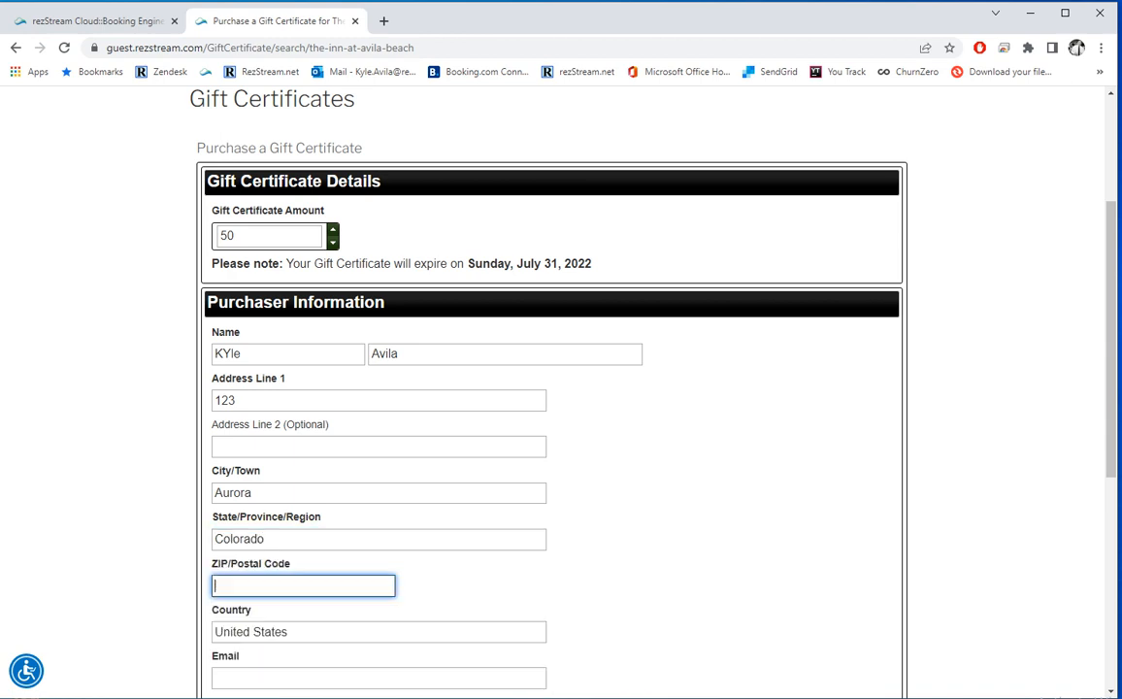
{"action": "type", "text": "80013"}
Step: Add the purchaser's email and mobile phone number, then submit the order for confirmation
{"action": "key", "text": "Tab"}
{"action": "key", "text": "Tab"}
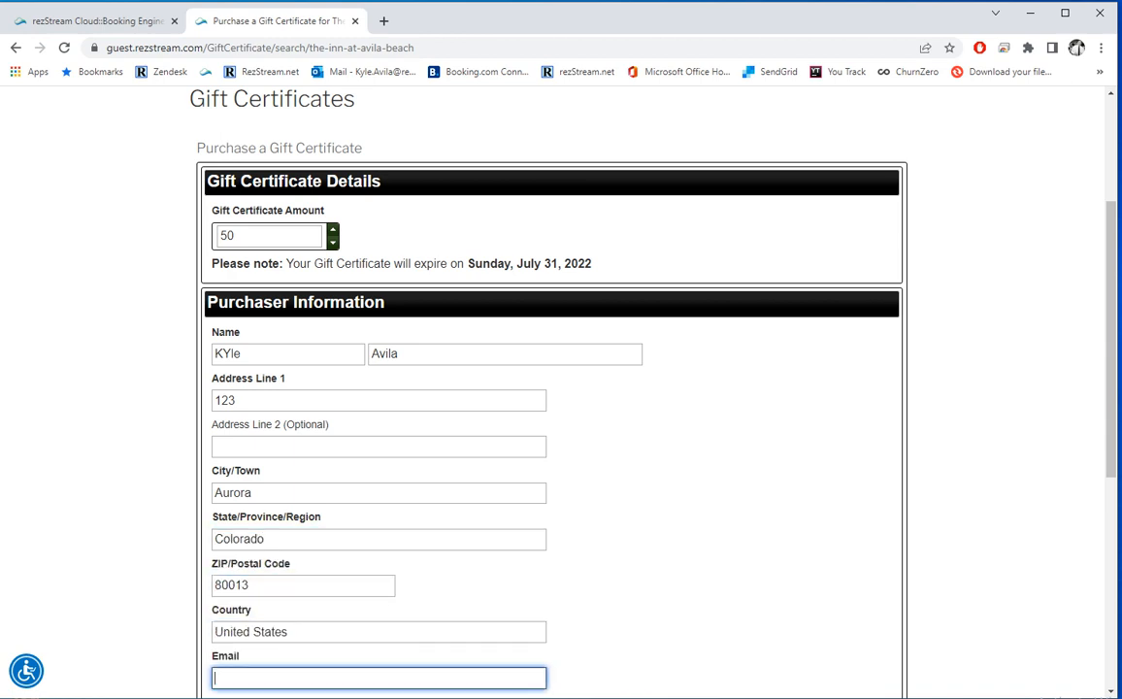
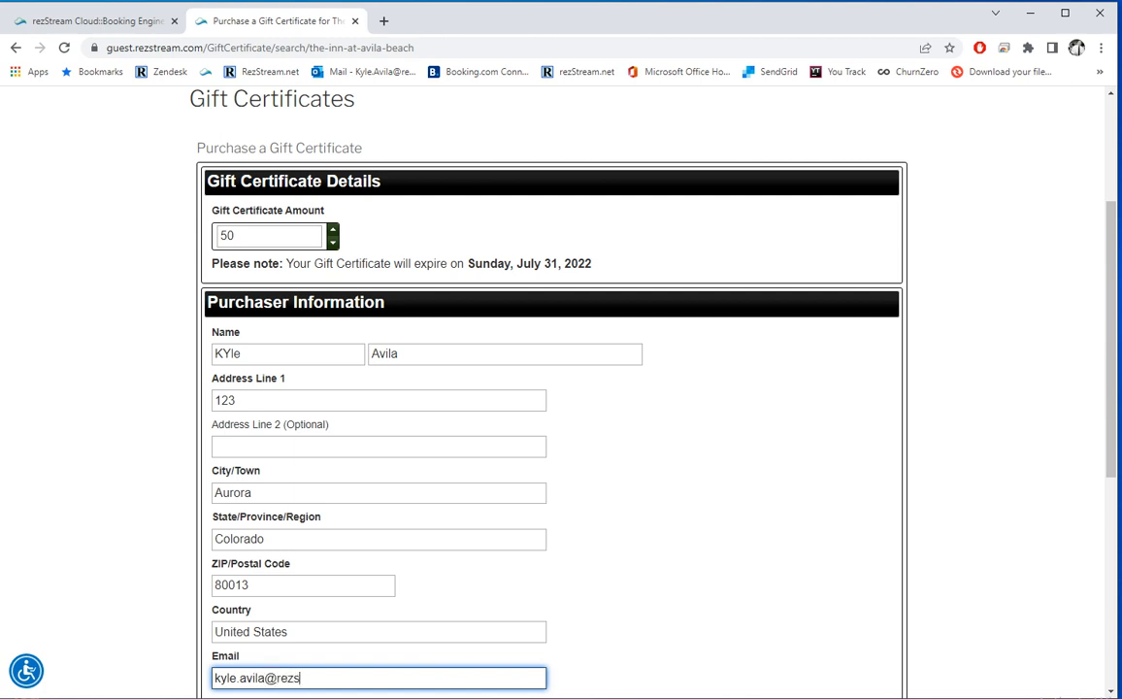
{"action": "key", "text": "Tab"}
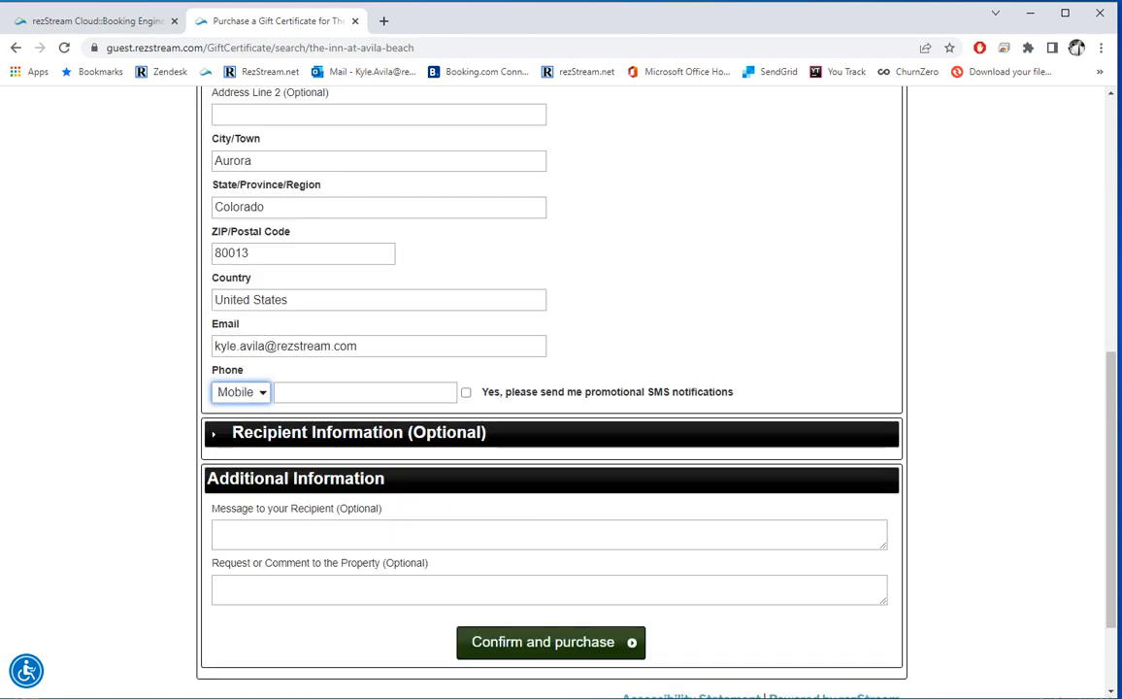
{"action": "key", "text": "Tab"}
{"action": "type", "text": "720278"}
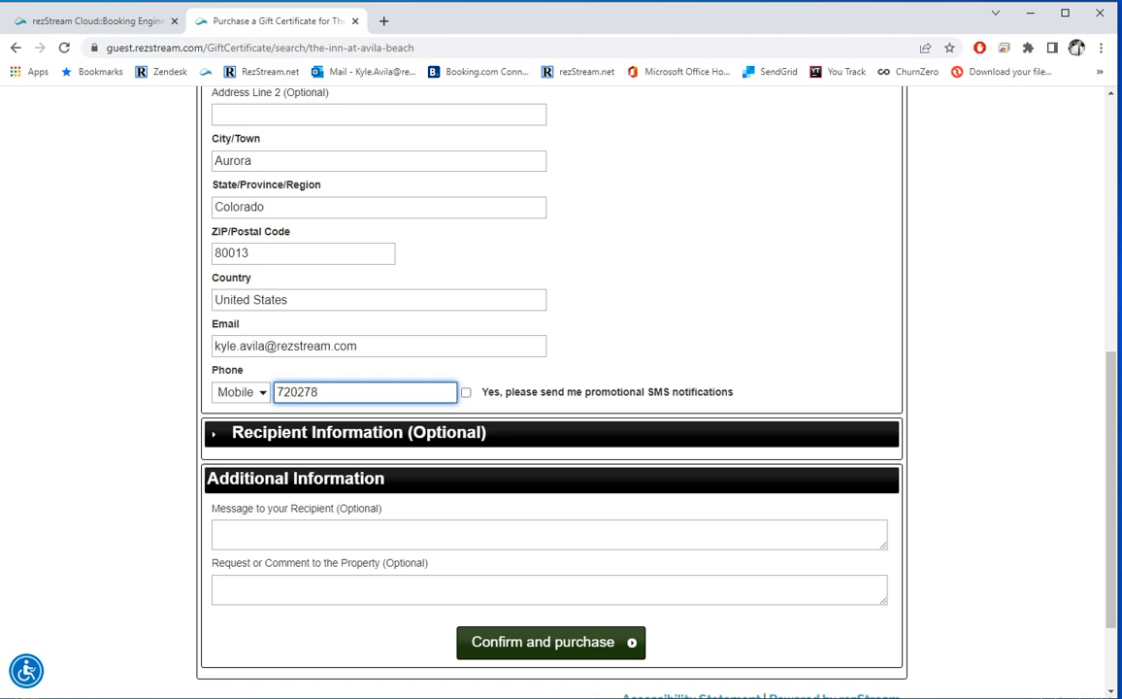
{"action": "key", "text": "BackSpace"}
{"action": "key", "text": "BackSpace"}
{"action": "key", "text": "BackSpace"}
{"action": "key", "text": "BackSpace"}
{"action": "key", "text": "BackSpace"}
{"action": "key", "text": "BackSpace"}
{"action": "left_click", "coordinate": [358, 433]}
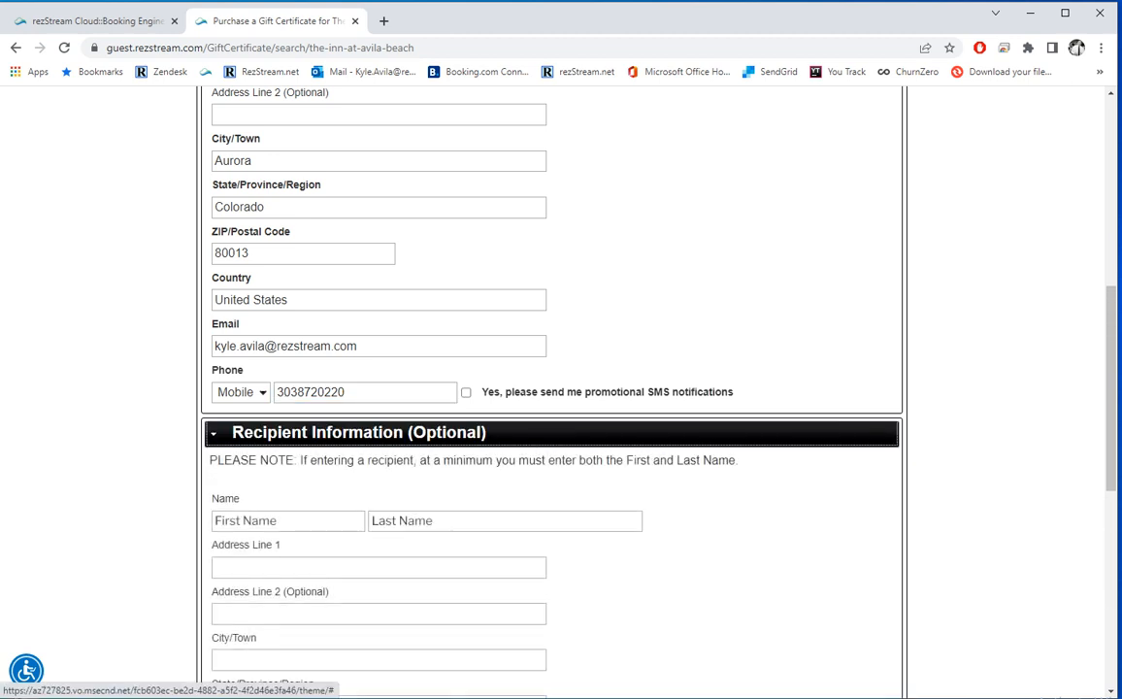
{"action": "scroll", "coordinate": [358, 433], "scroll_direction": "down", "scroll_amount": 1}
{"action": "scroll", "coordinate": [358, 428], "scroll_direction": "down", "scroll_amount": 3}
{"action": "left_click", "coordinate": [358, 206]}
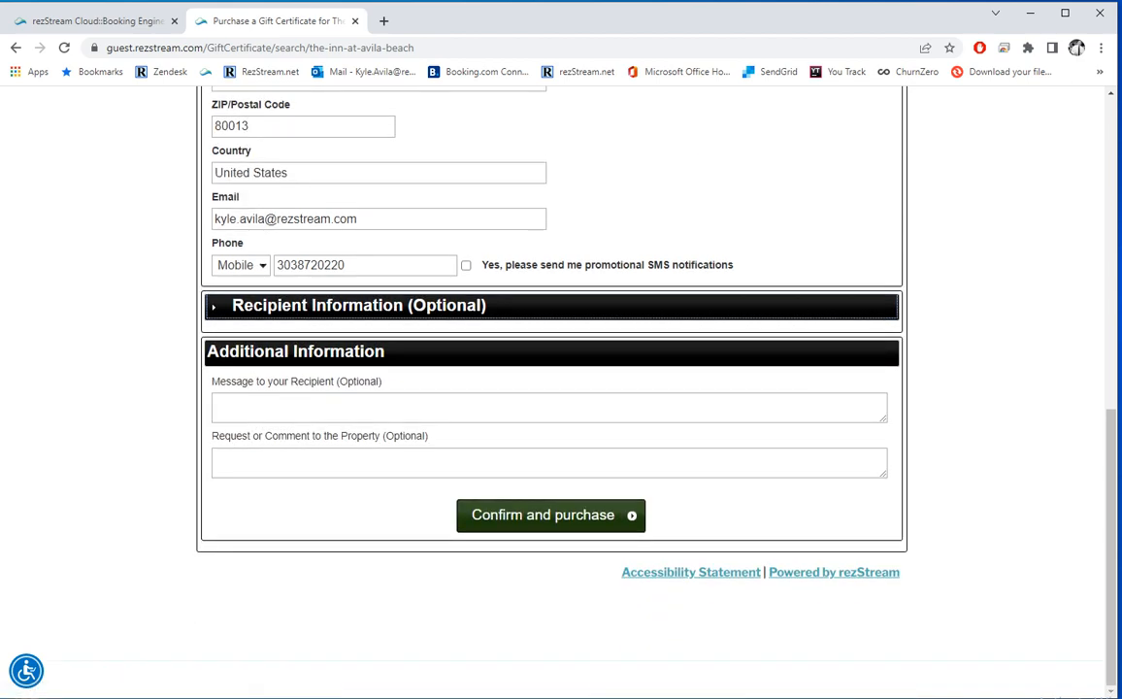
{"action": "left_click", "coordinate": [542, 515]}
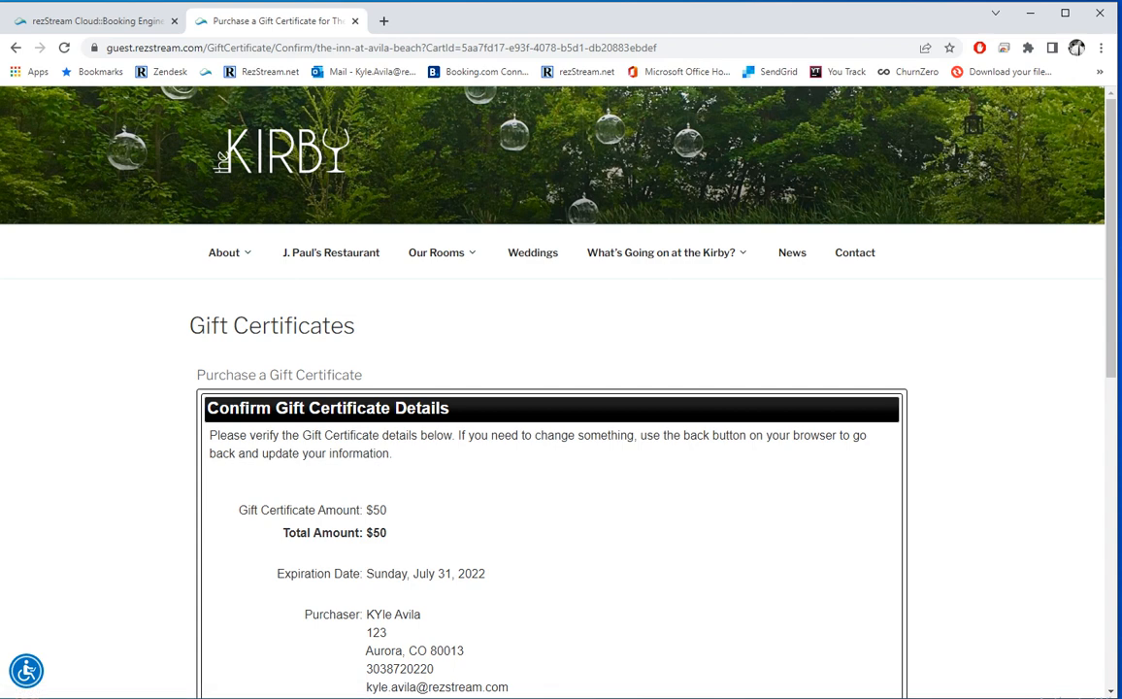
Step: Enter the test card number, expiry 9/2022 and the card security code
{"action": "scroll", "coordinate": [553, 388], "scroll_direction": "down", "scroll_amount": 2}
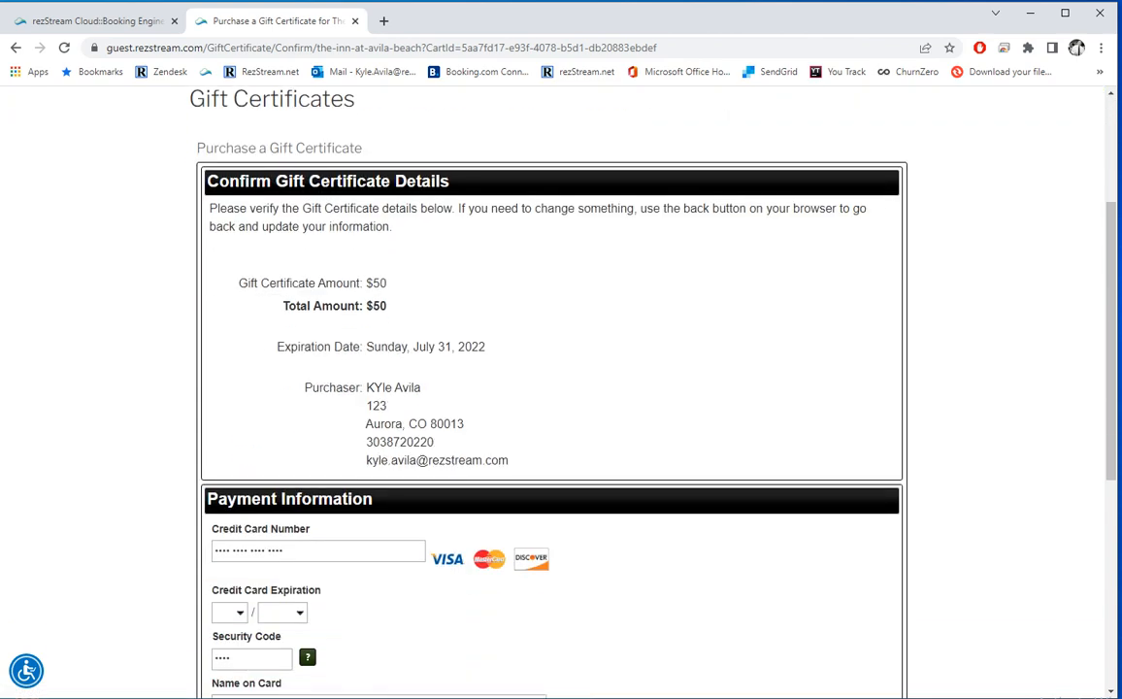
{"action": "left_click", "coordinate": [317, 551]}
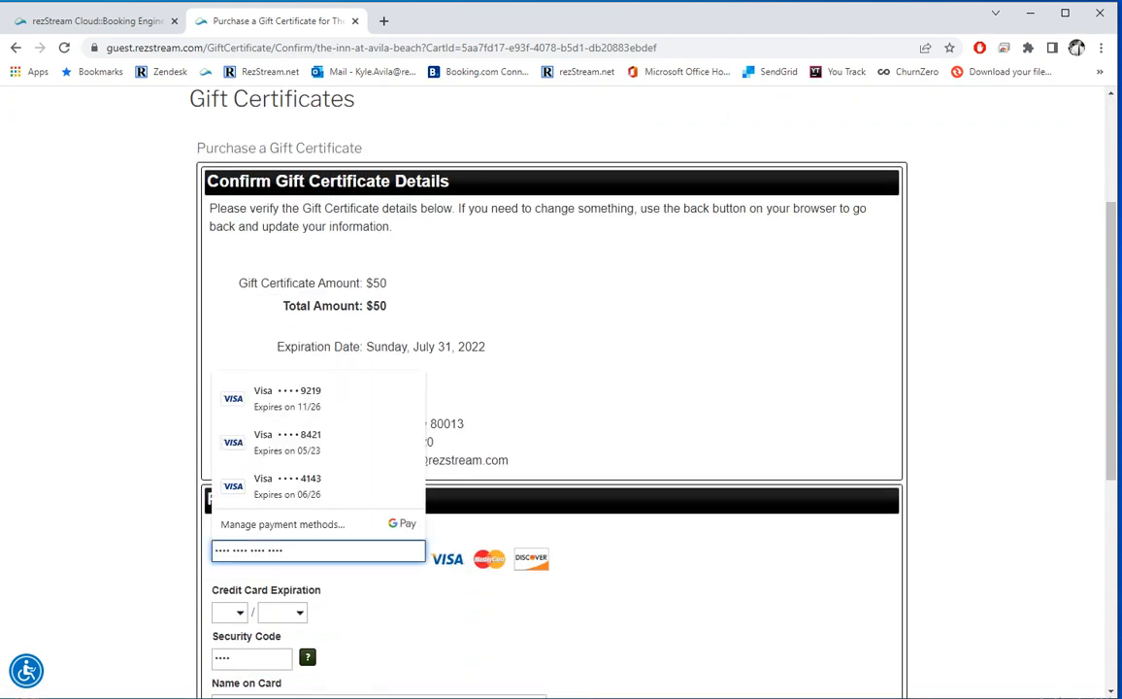
{"action": "type", "text": "4111111111111111111"}
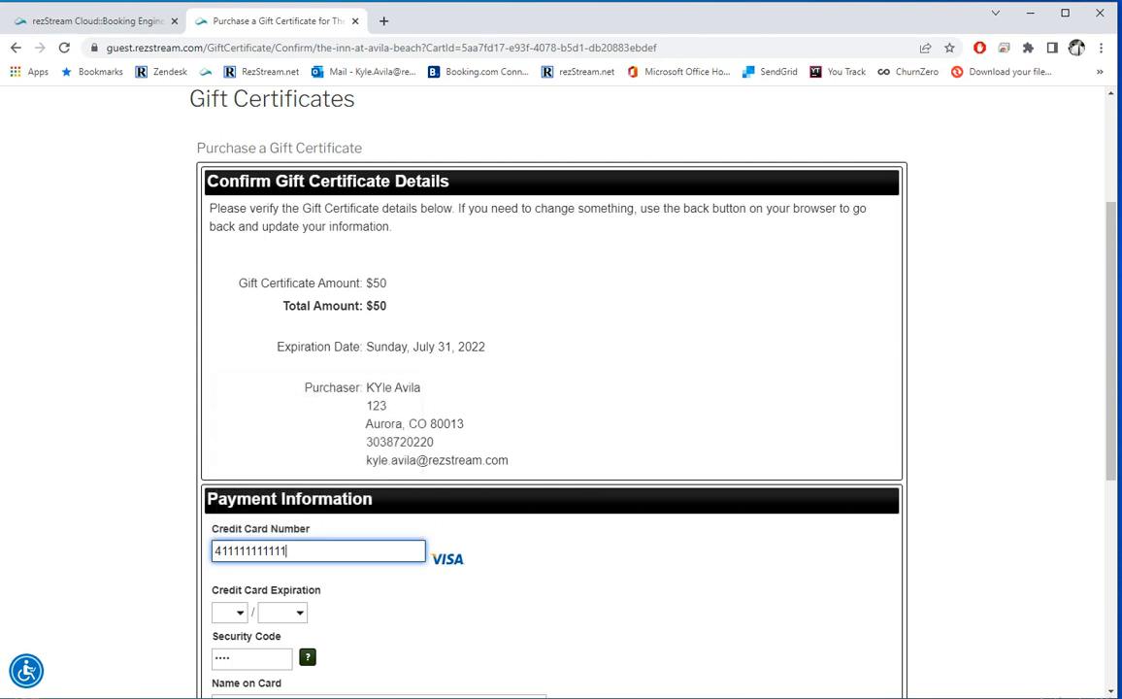
{"action": "key", "text": "Tab"}
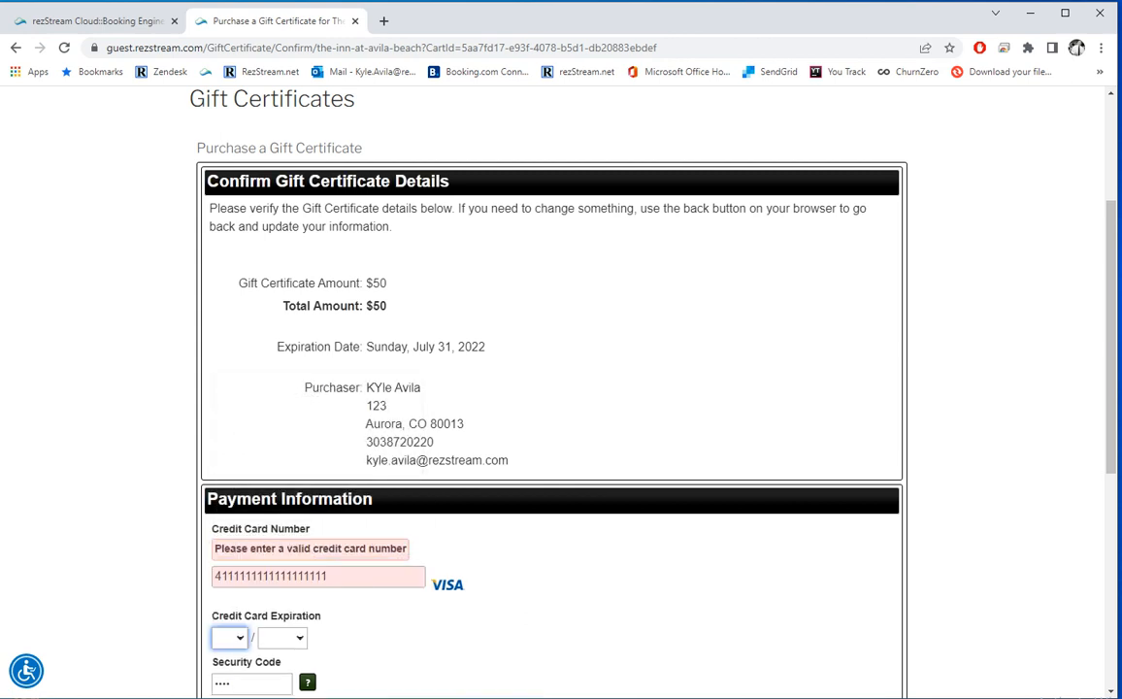
{"action": "left_click", "coordinate": [351, 576]}
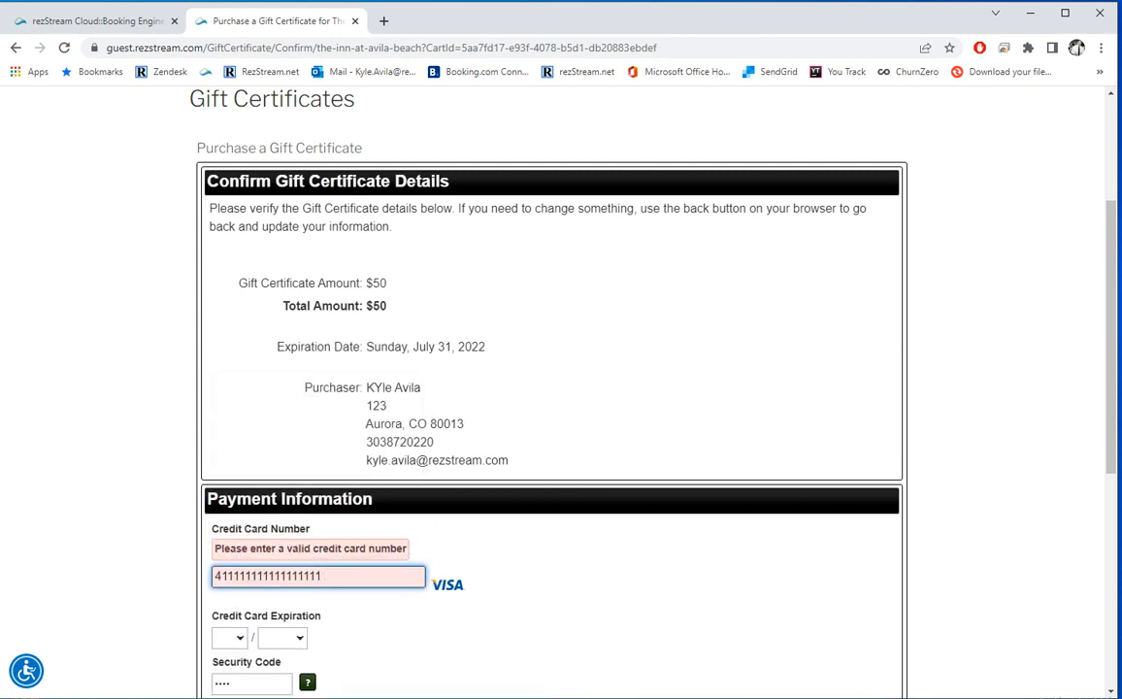
{"action": "left_click", "coordinate": [230, 638]}
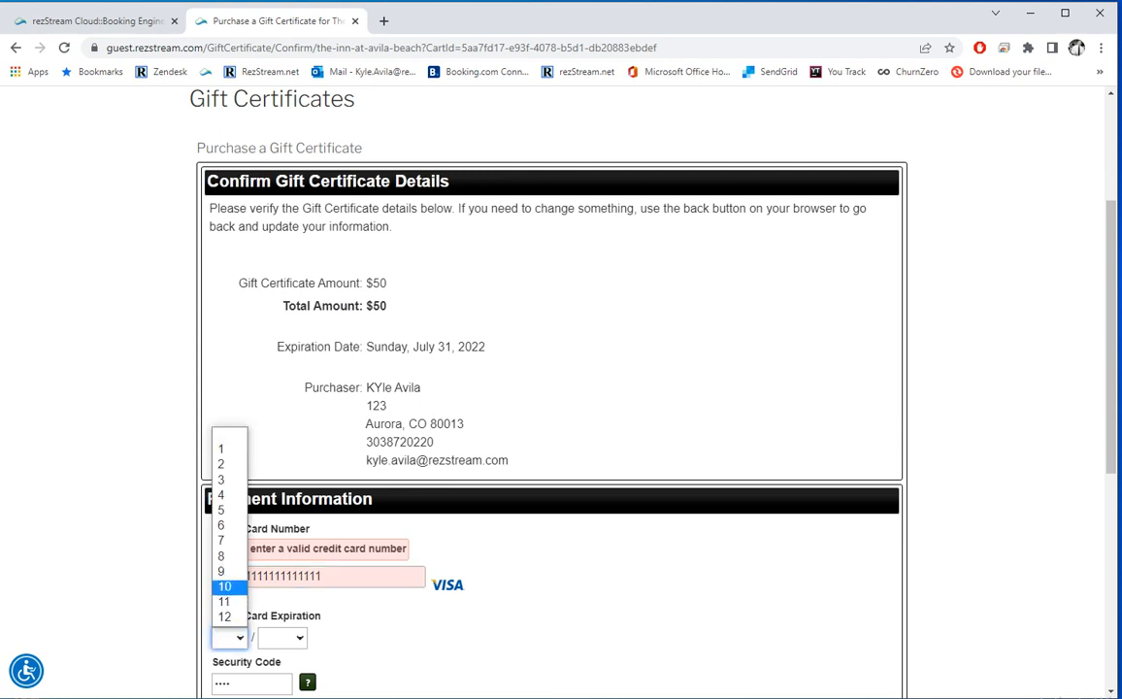
{"action": "left_click", "coordinate": [225, 571]}
{"action": "key", "text": "shift+Tab"}
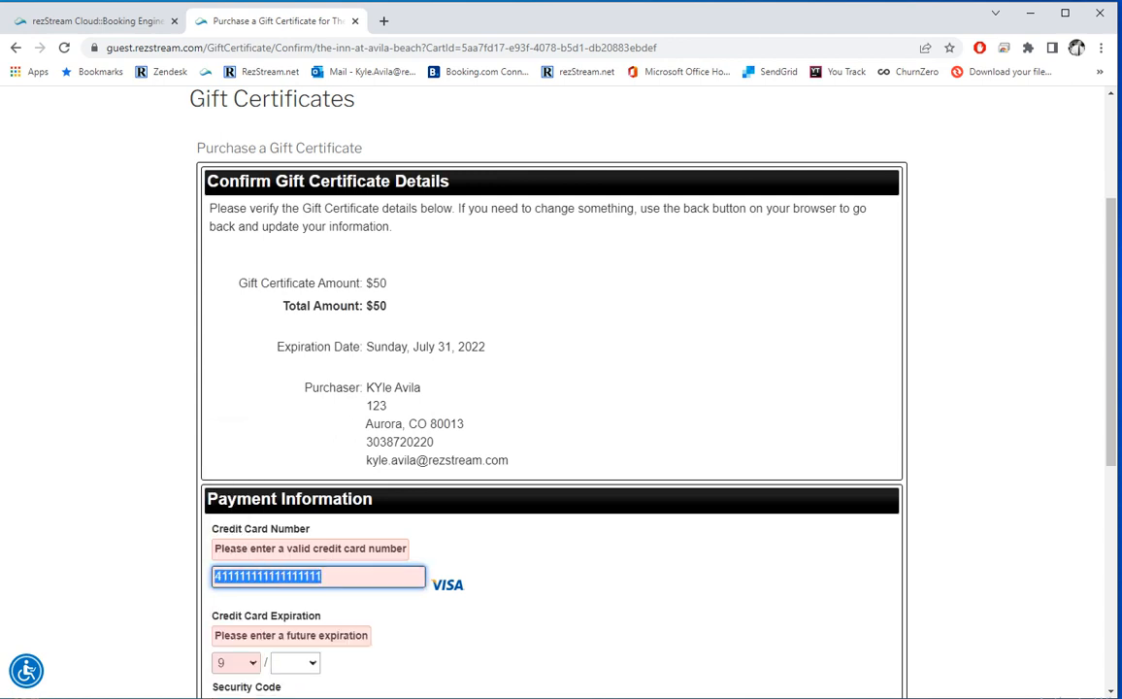
{"action": "type", "text": "411111111"}
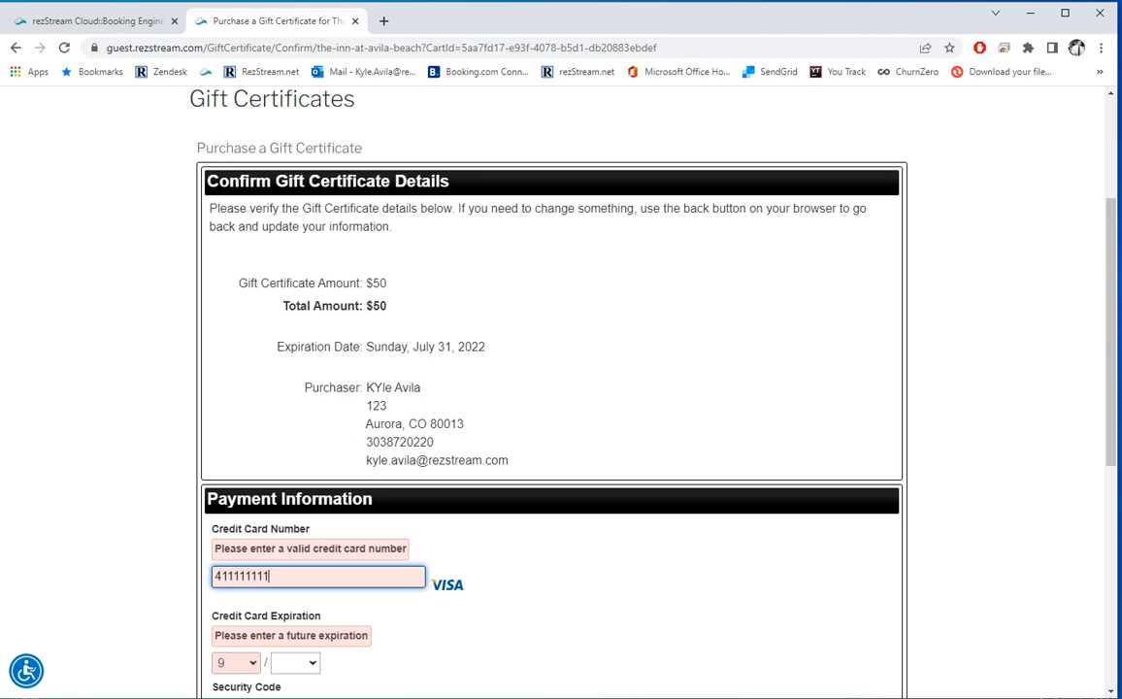
{"action": "type", "text": "111111111111"}
{"action": "key", "text": "Tab"}
{"action": "key", "text": "Tab"}
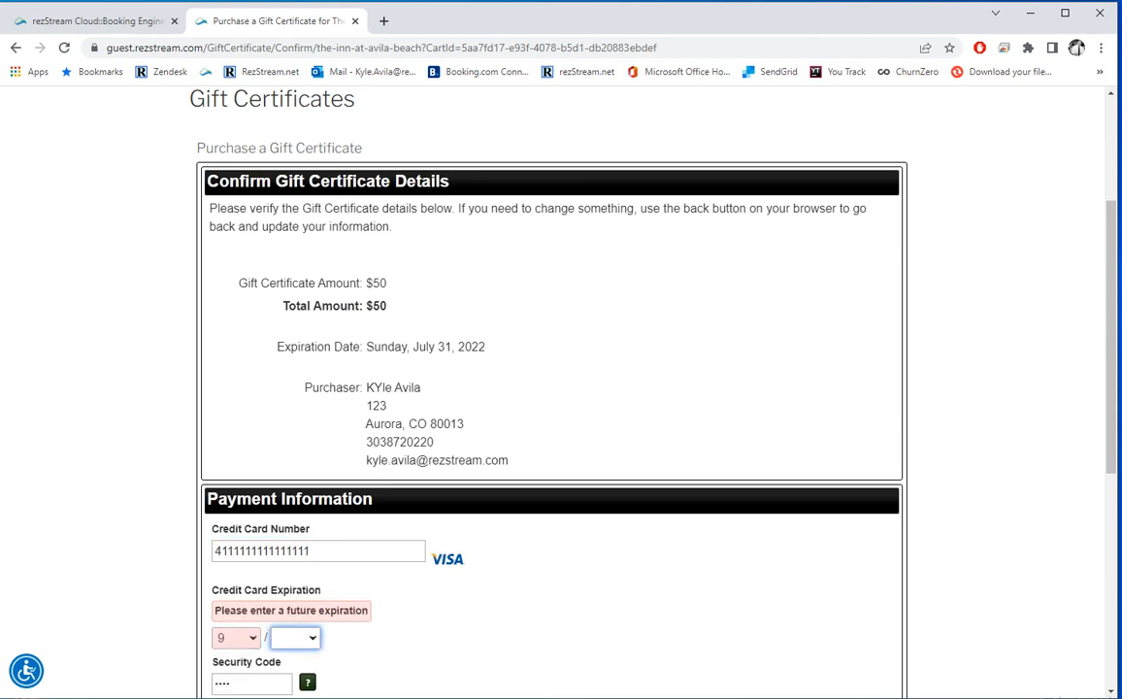
{"action": "key", "text": "Down"}
{"action": "key", "text": "Tab"}
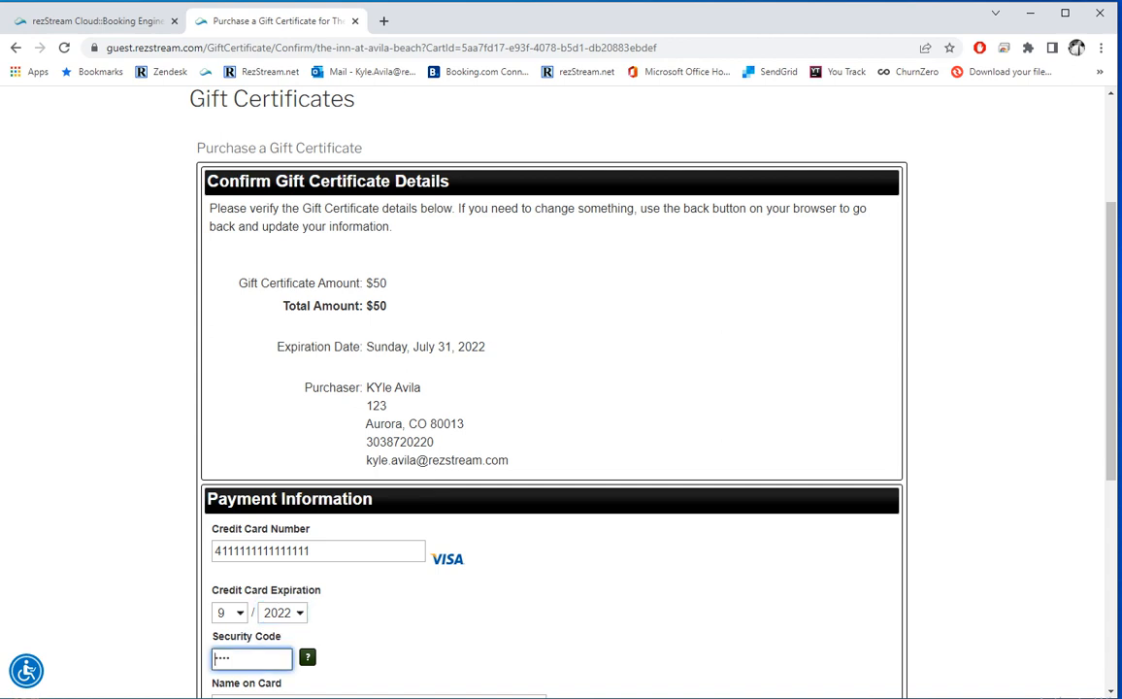
{"action": "type", "text": "123"}
Step: Accept the Terms and Conditions and complete the $50 gift certificate purchase with Buy Now
{"action": "scroll", "coordinate": [562, 388], "scroll_direction": "down", "scroll_amount": 2}
{"action": "scroll", "coordinate": [562, 389], "scroll_direction": "down", "scroll_amount": 3}
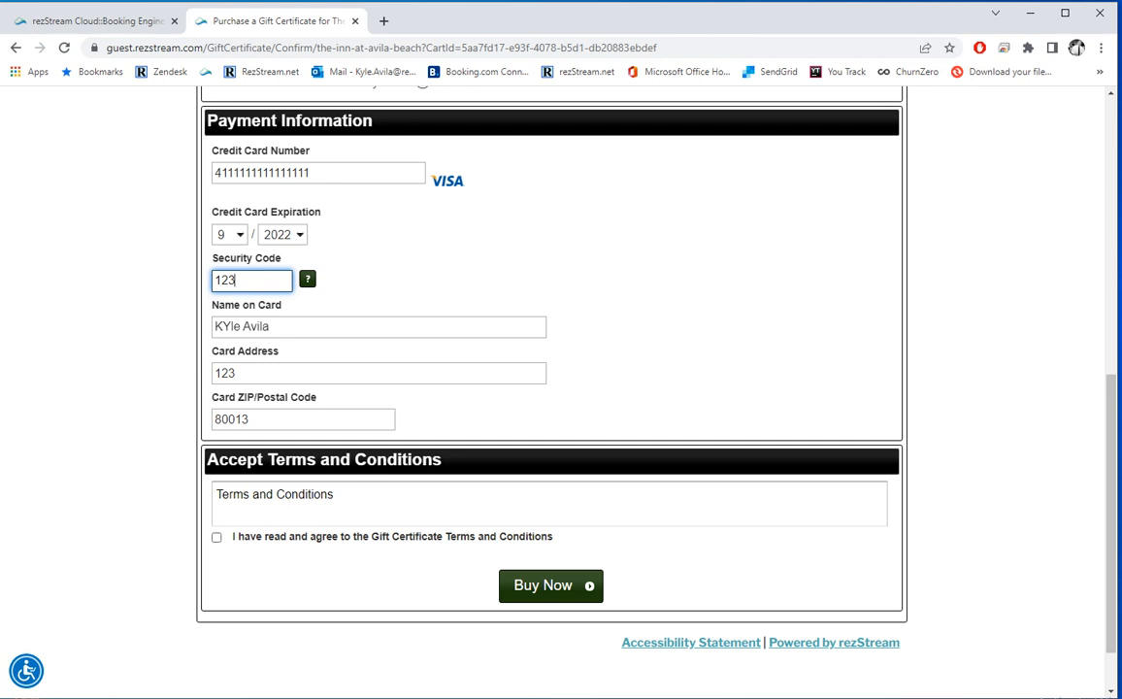
{"action": "left_click", "coordinate": [217, 537]}
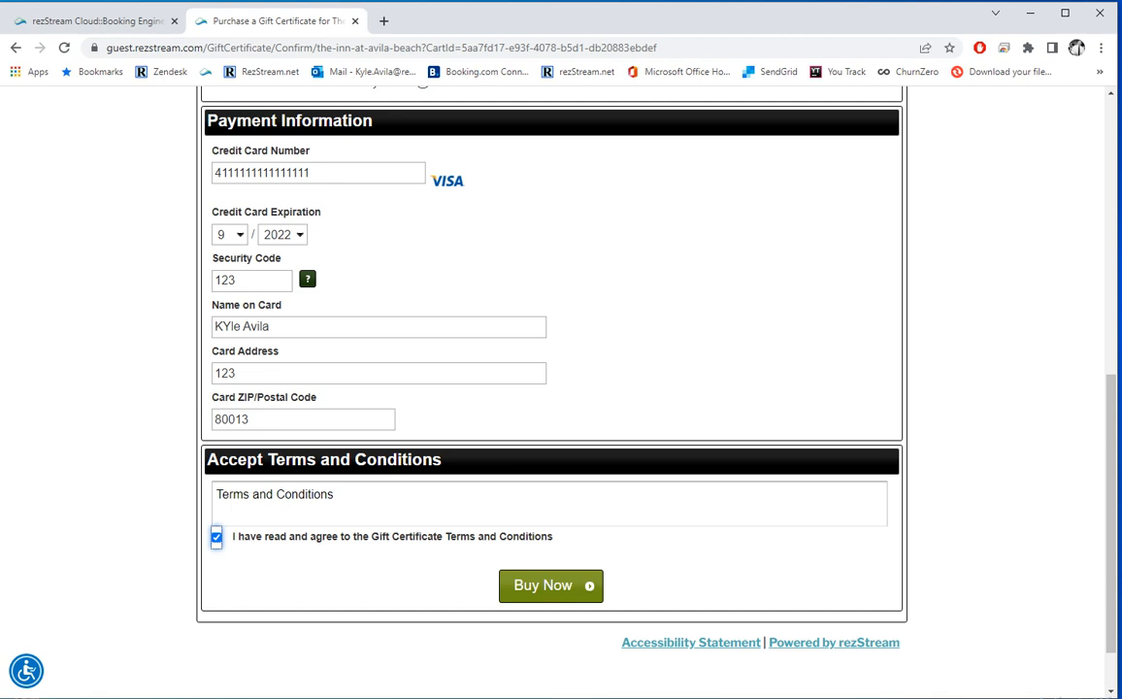
{"action": "left_click", "coordinate": [550, 585]}
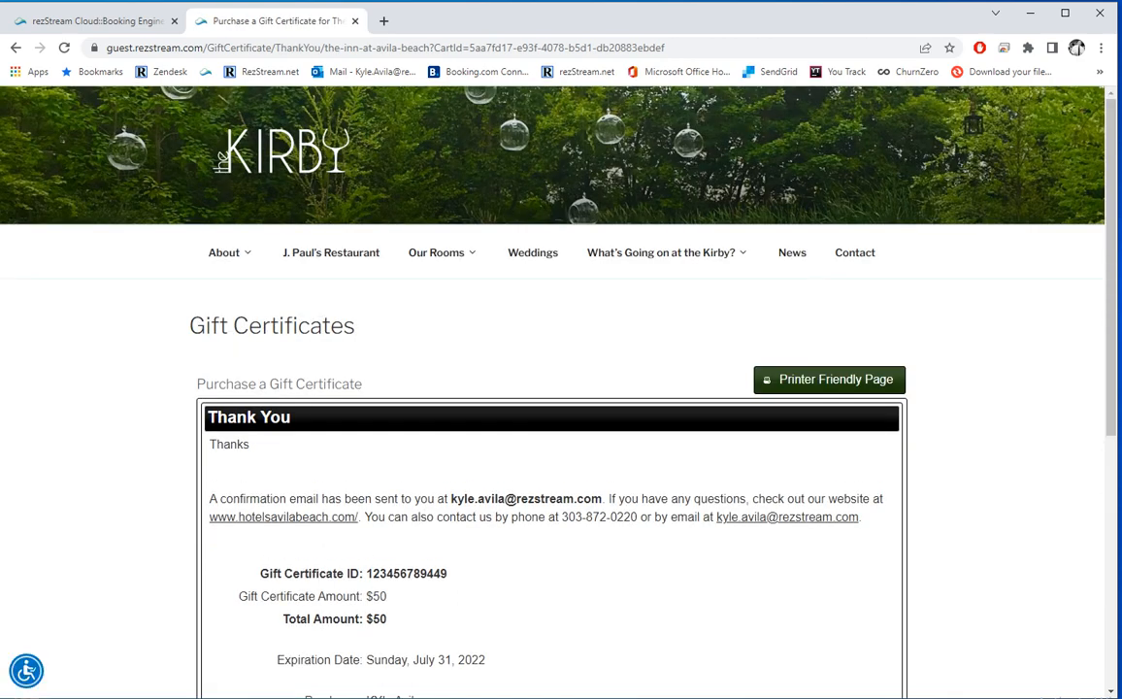
Step: Review the thank-you page, then return to the rezStream Cloud tab's Dashboard
{"action": "left_click_drag", "start_coordinate": [253, 445], "coordinate": [192, 402]}
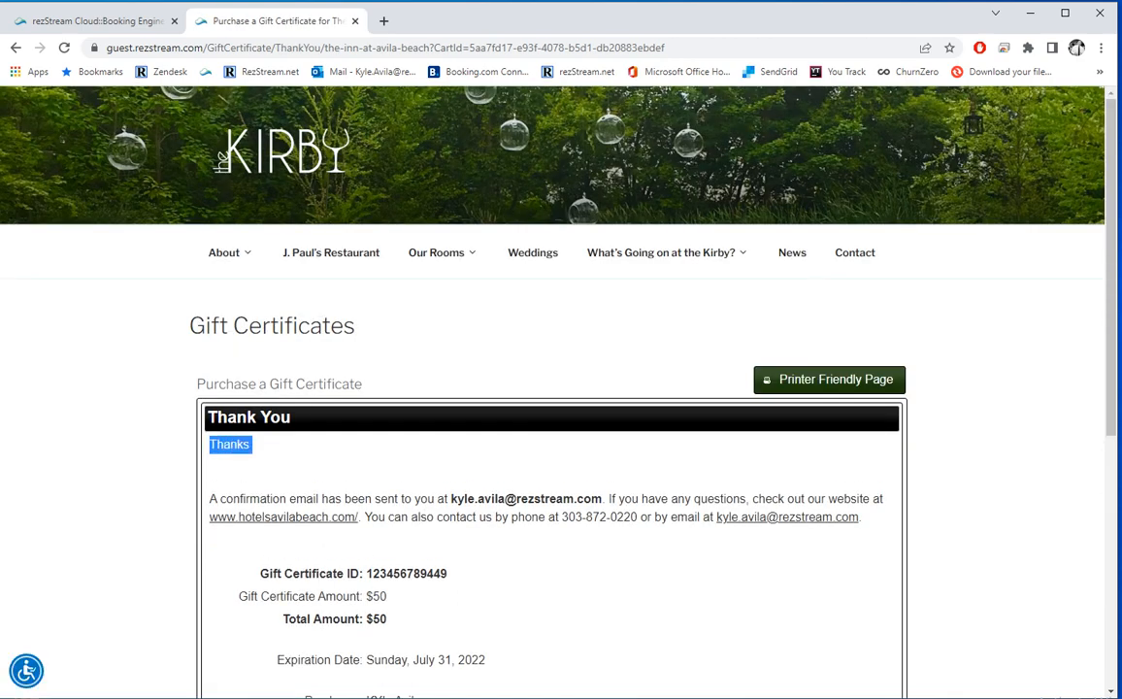
{"action": "scroll", "coordinate": [554, 389], "scroll_direction": "down", "scroll_amount": 3}
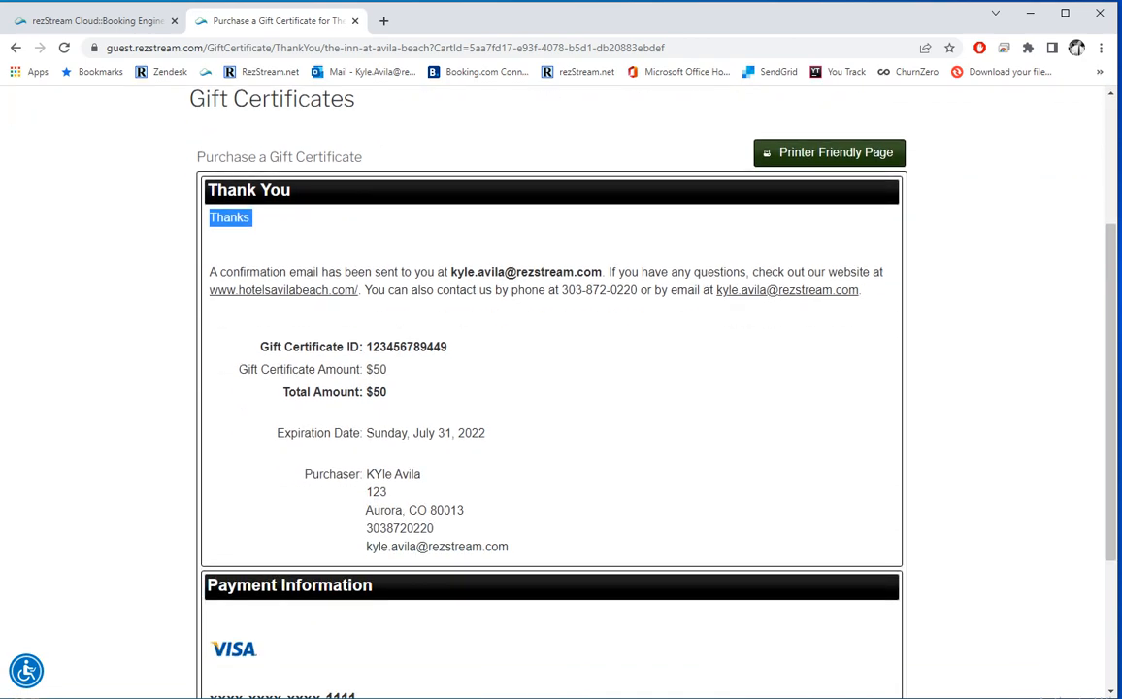
{"action": "scroll", "coordinate": [554, 388], "scroll_direction": "down", "scroll_amount": 3}
{"action": "scroll", "coordinate": [553, 388], "scroll_direction": "up", "scroll_amount": 6}
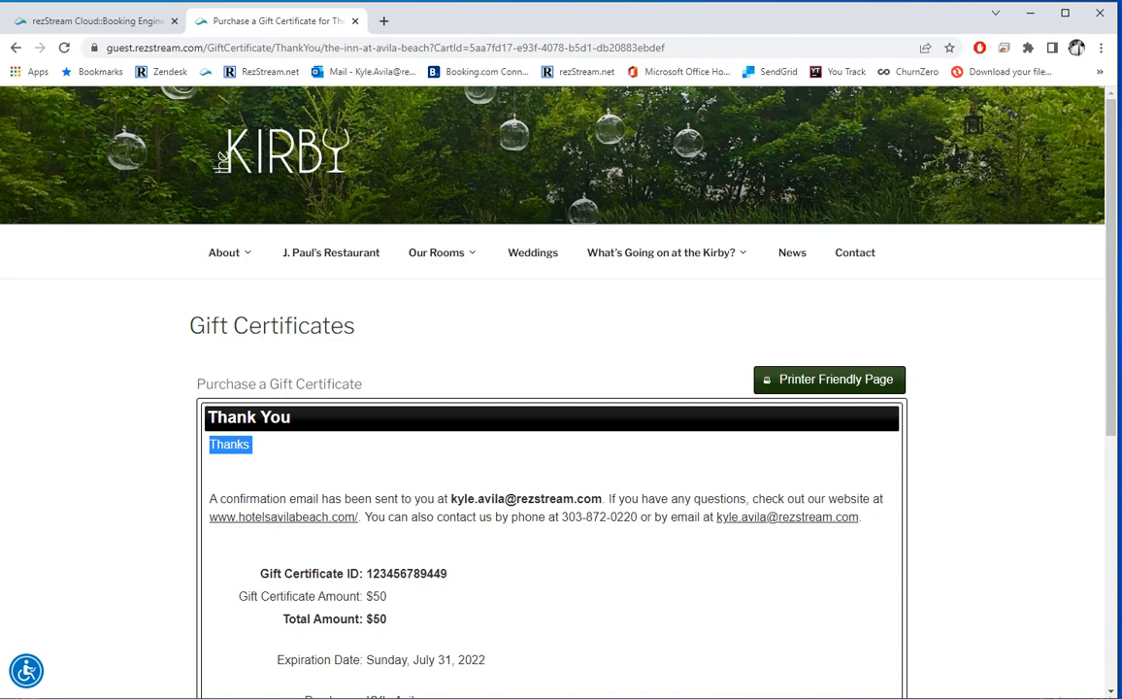
{"action": "left_click", "coordinate": [97, 21]}
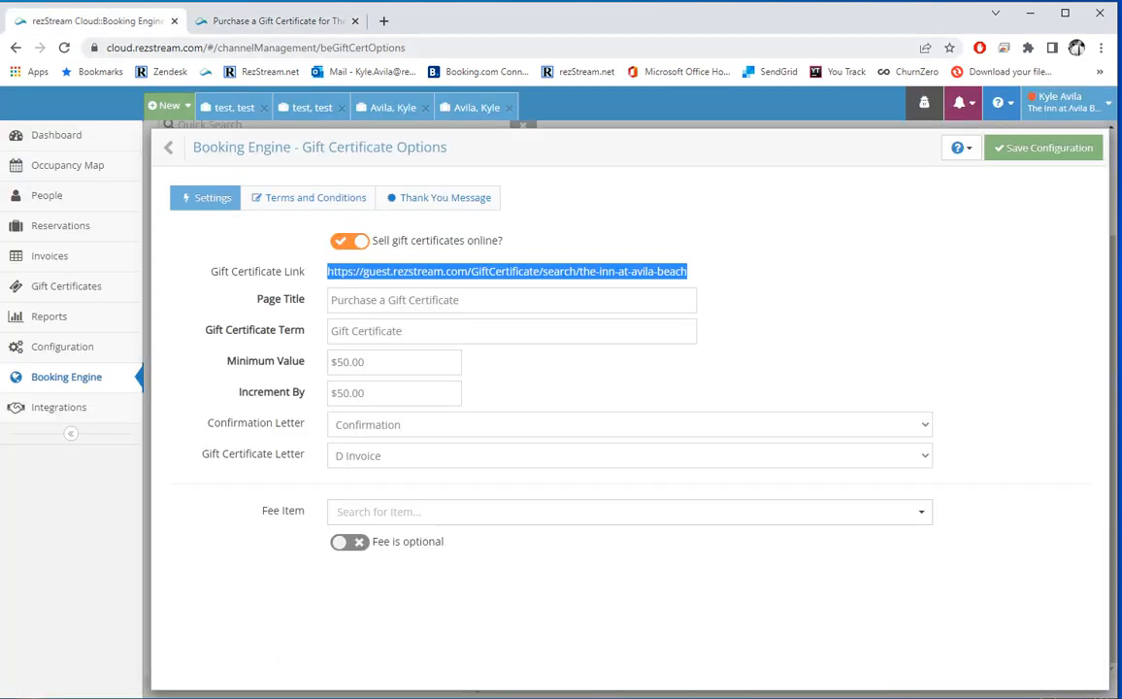
{"action": "left_click", "coordinate": [57, 134]}
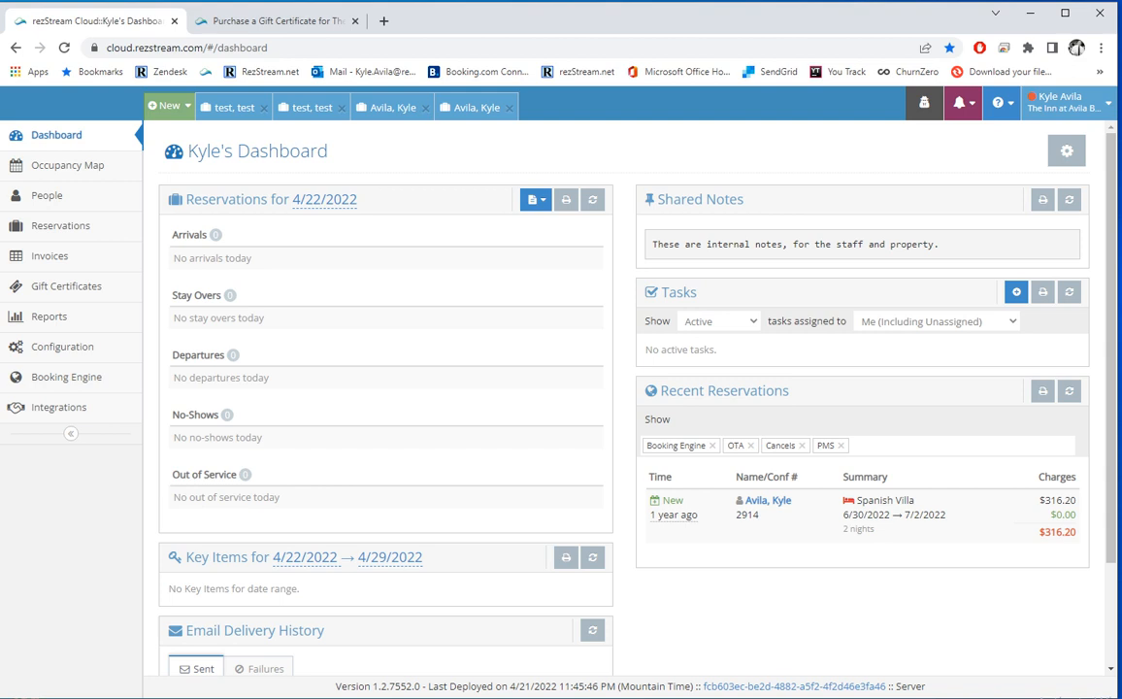
Step: Show and save the Recent Gift Certificates dashboard widget, then open the Gift Certificates list
{"action": "scroll", "coordinate": [622, 389], "scroll_direction": "down", "scroll_amount": 2}
{"action": "scroll", "coordinate": [621, 388], "scroll_direction": "up", "scroll_amount": 2}
{"action": "left_click", "coordinate": [1067, 151]}
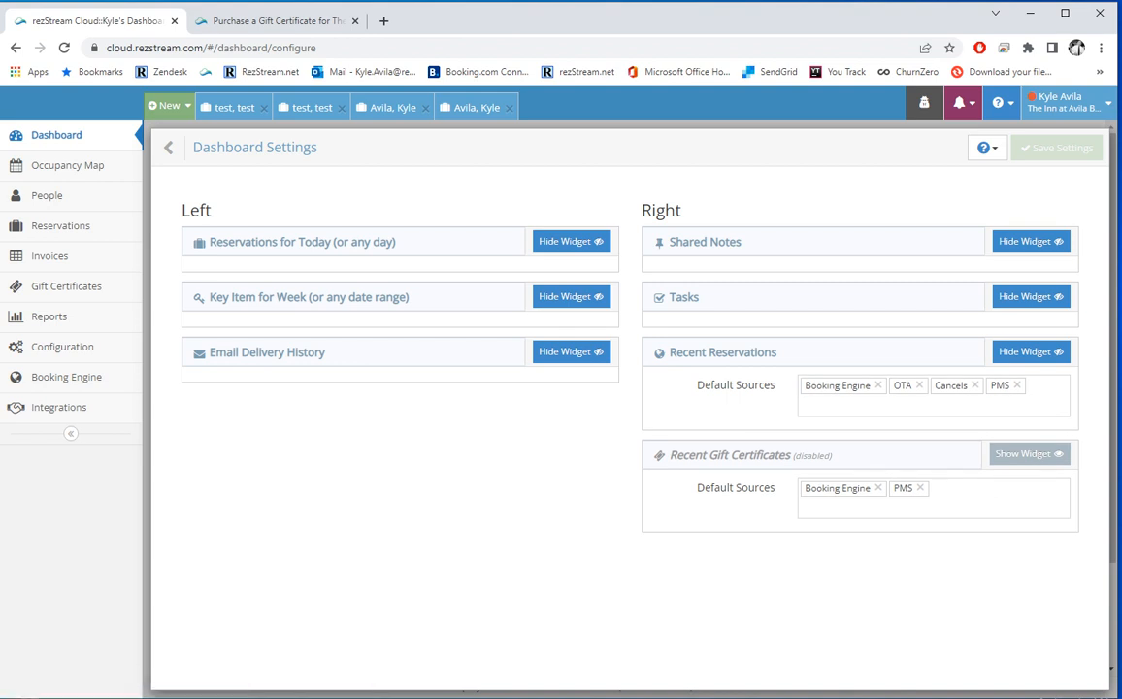
{"action": "left_click", "coordinate": [1030, 454]}
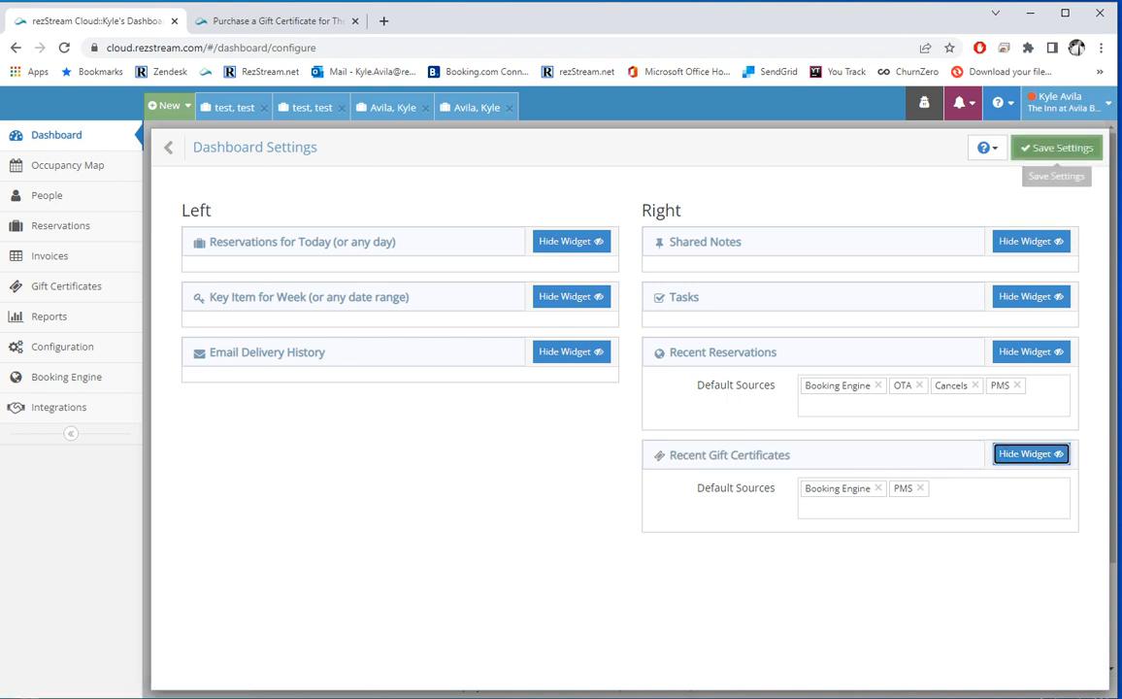
{"action": "left_click", "coordinate": [1057, 147]}
{"action": "scroll", "coordinate": [835, 437], "scroll_direction": "down", "scroll_amount": 3}
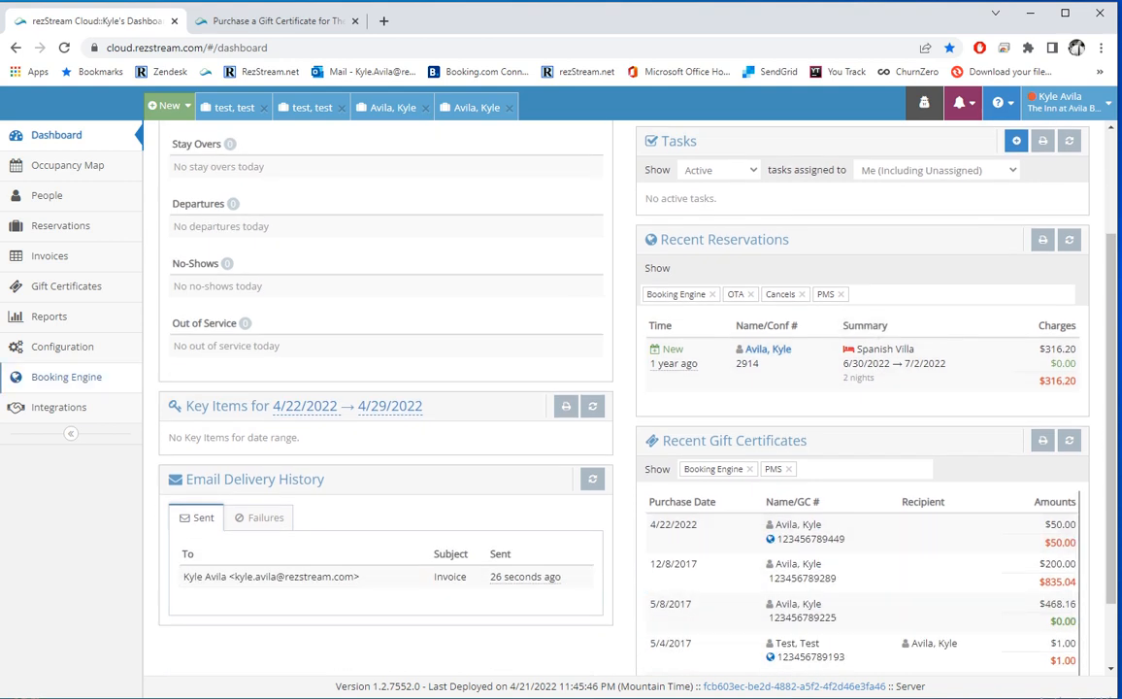
{"action": "left_click", "coordinate": [66, 286]}
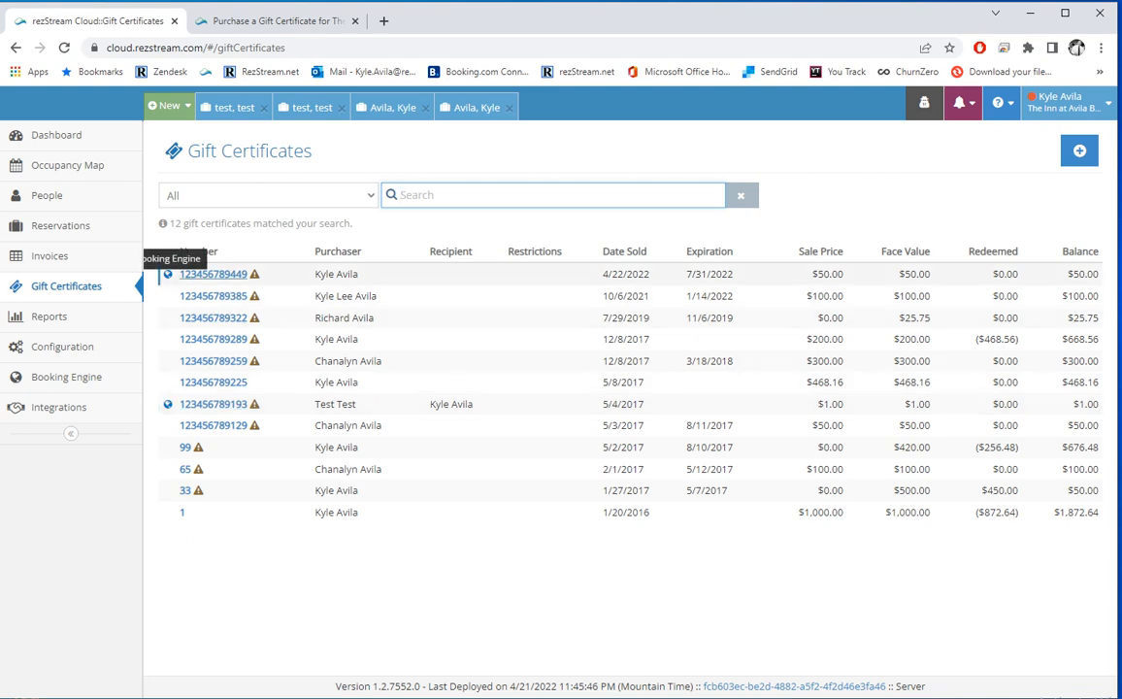
Step: Open the Booking Engine's Custom URL settings and follow the Full Site Link
{"action": "left_click", "coordinate": [66, 377]}
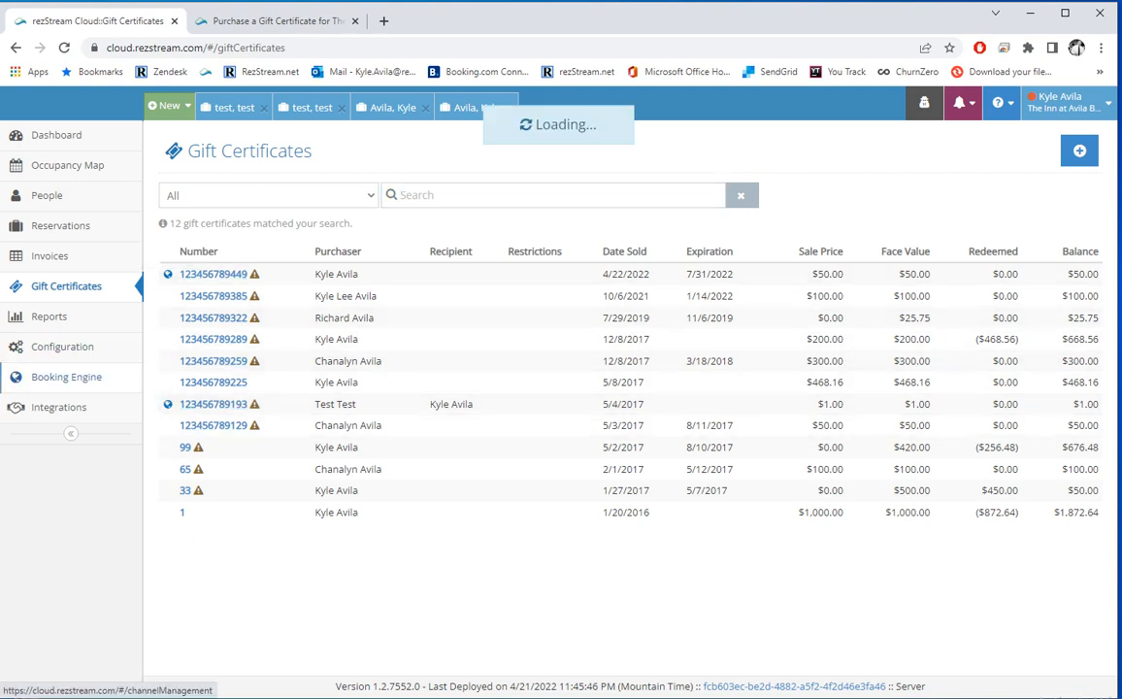
{"action": "scroll", "coordinate": [621, 477], "scroll_direction": "down", "scroll_amount": 1}
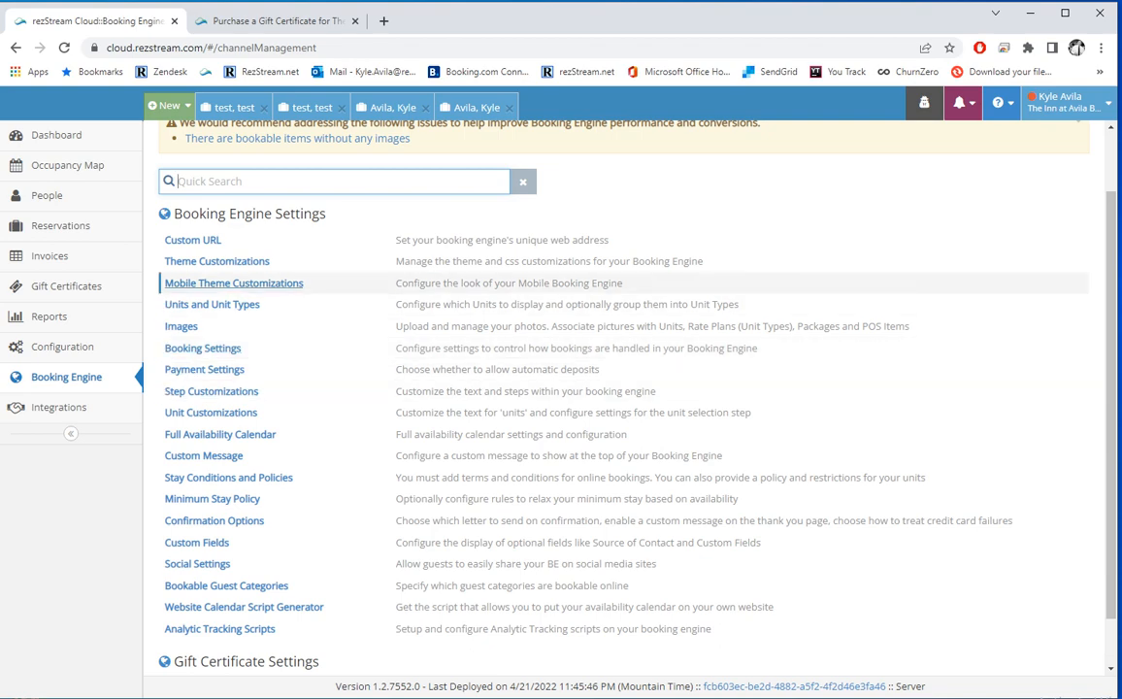
{"action": "left_click", "coordinate": [192, 240]}
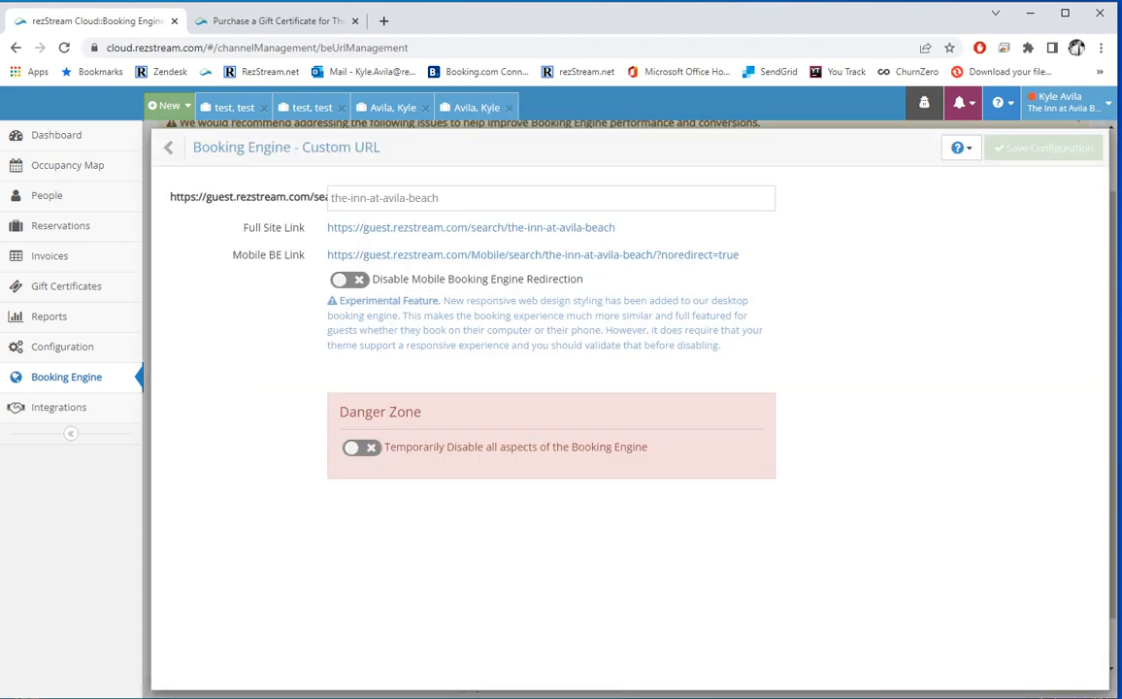
{"action": "left_click", "coordinate": [471, 228]}
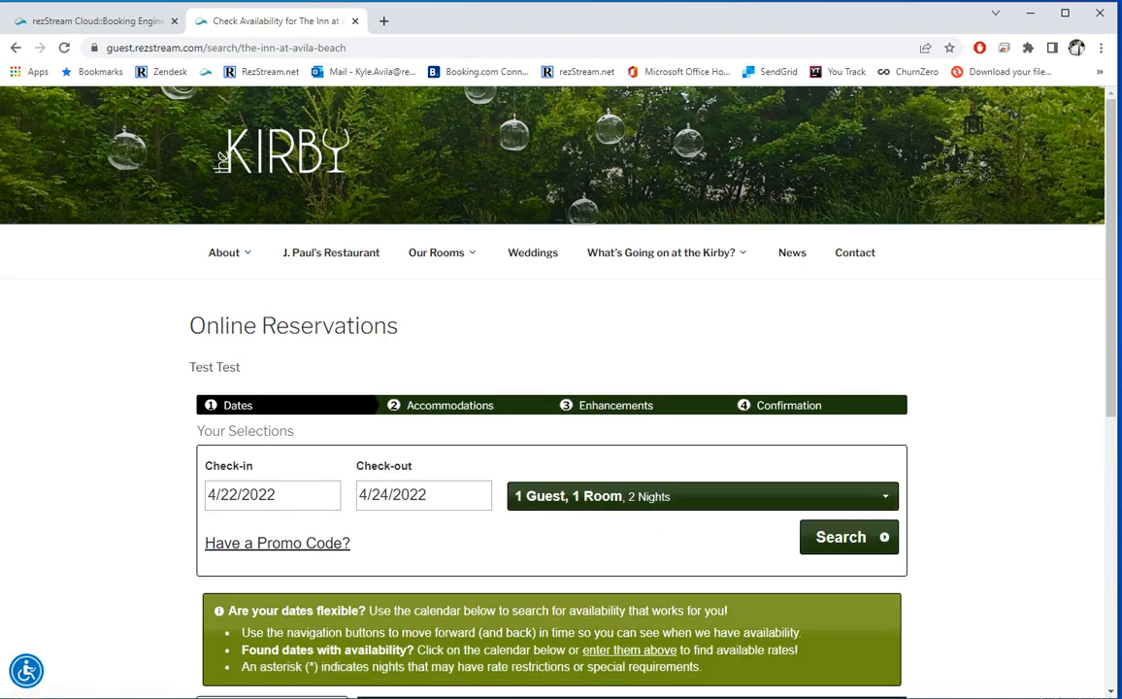
Step: Check the check-in and check-out calendars and keep 1 room and 1 adult
{"action": "left_click_drag", "start_coordinate": [241, 367], "coordinate": [188, 367]}
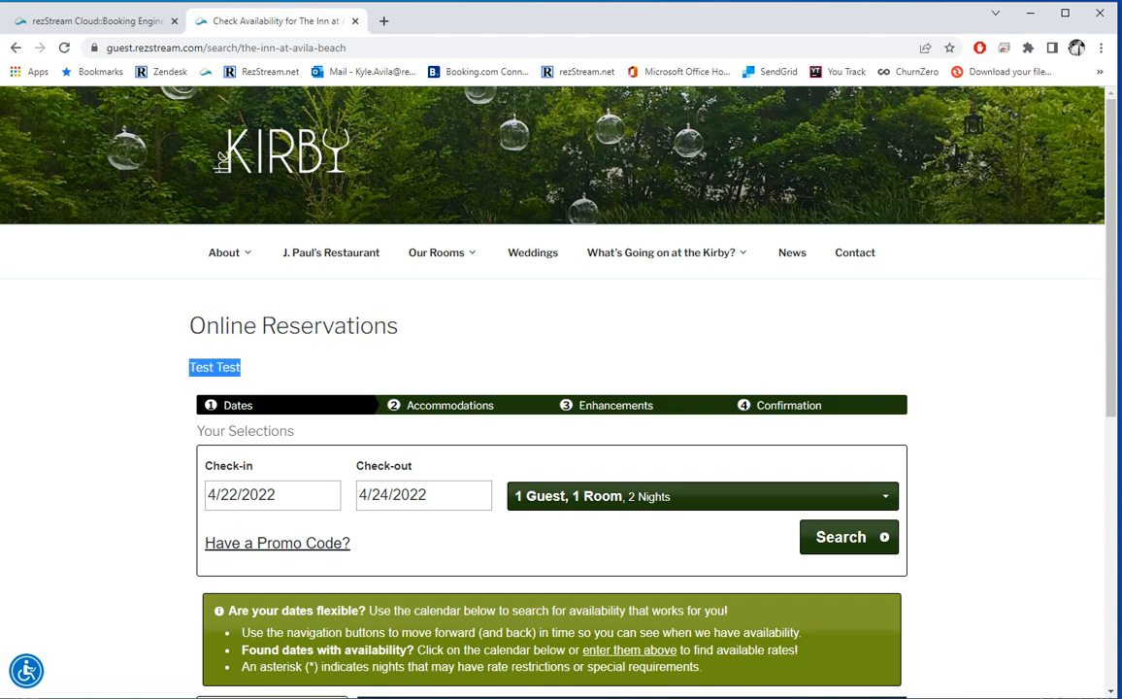
{"action": "scroll", "coordinate": [197, 291], "scroll_direction": "down", "scroll_amount": 3}
{"action": "left_click", "coordinate": [197, 280]}
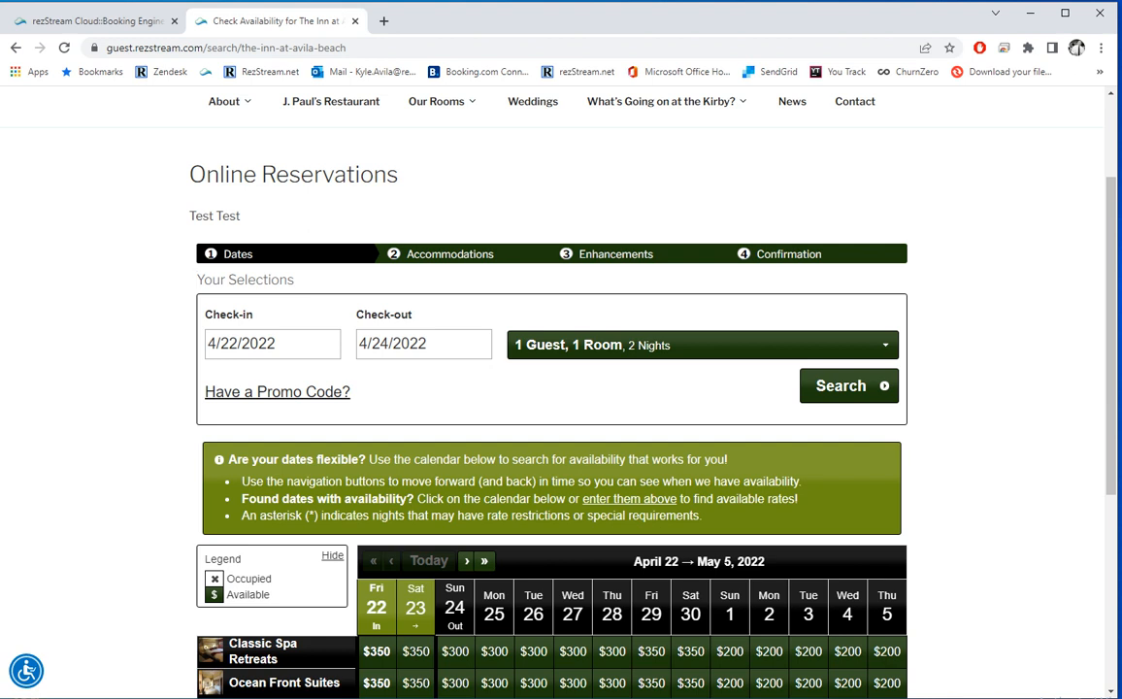
{"action": "left_click", "coordinate": [292, 344]}
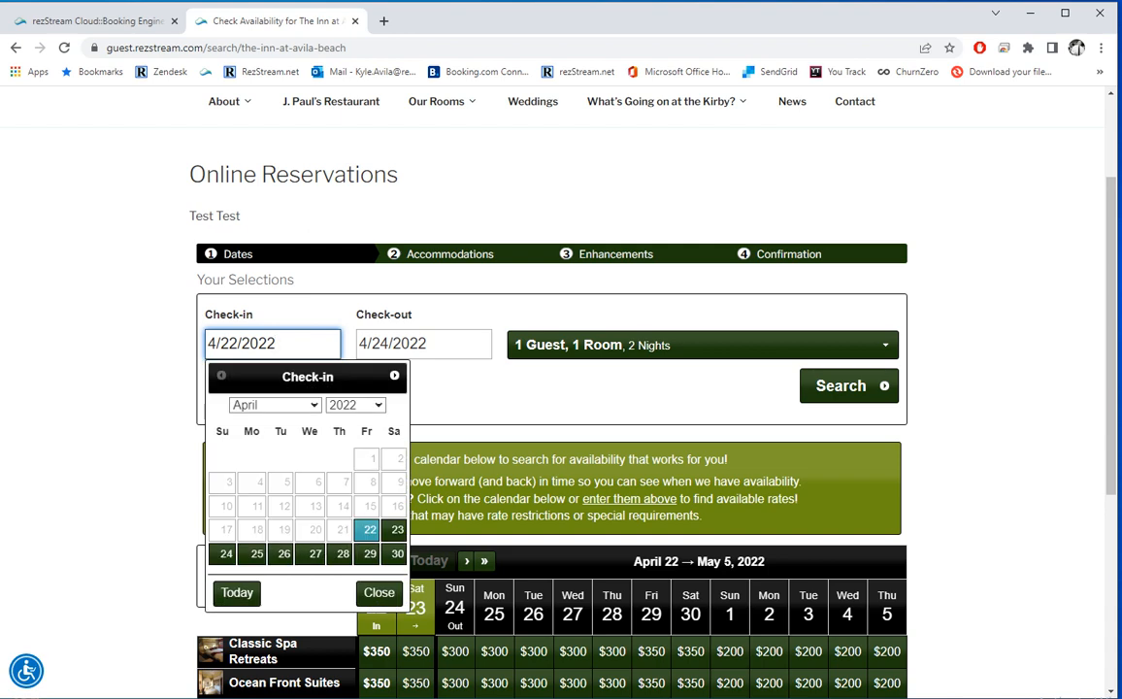
{"action": "left_click", "coordinate": [427, 344]}
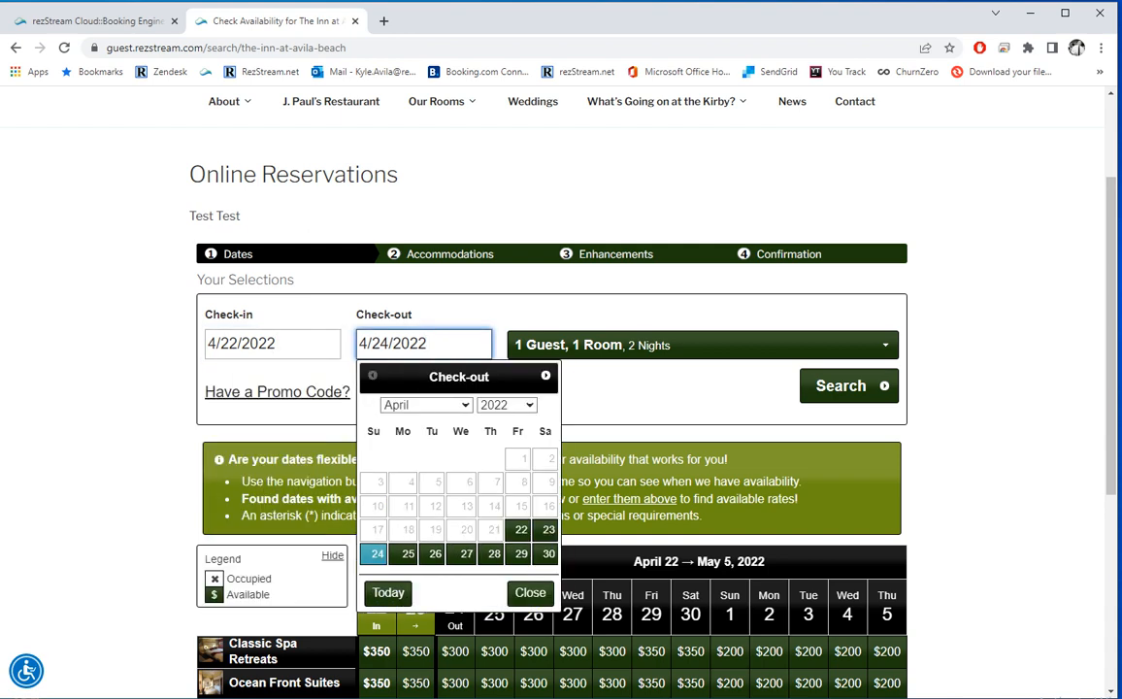
{"action": "left_click", "coordinate": [703, 345]}
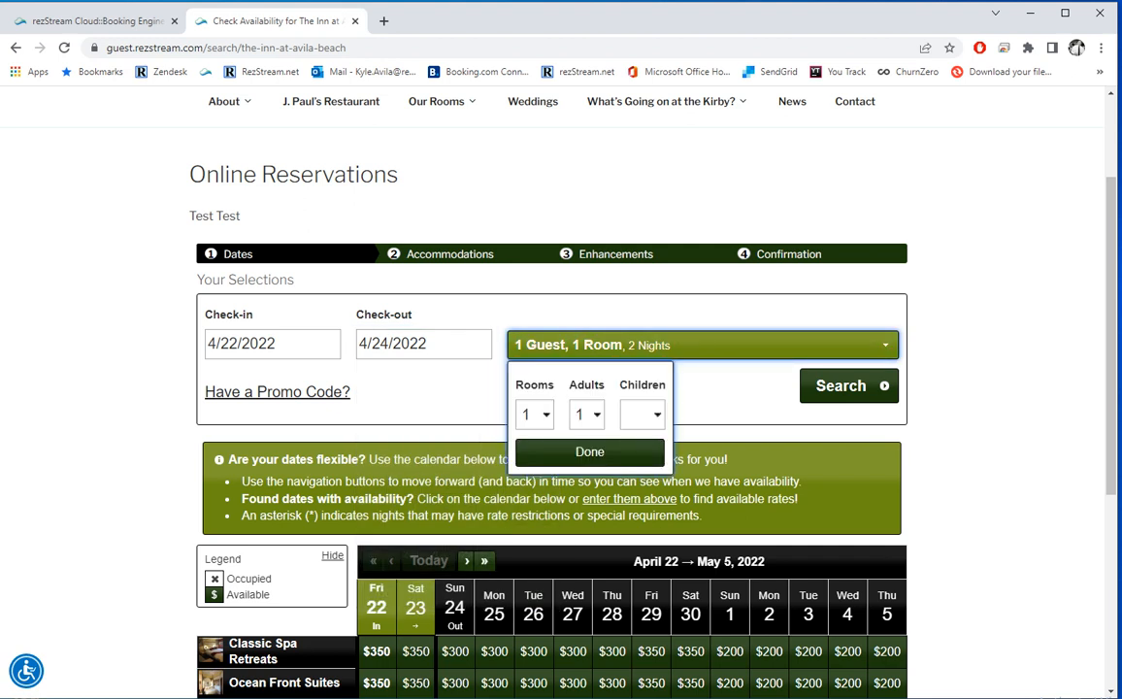
{"action": "left_click", "coordinate": [535, 414]}
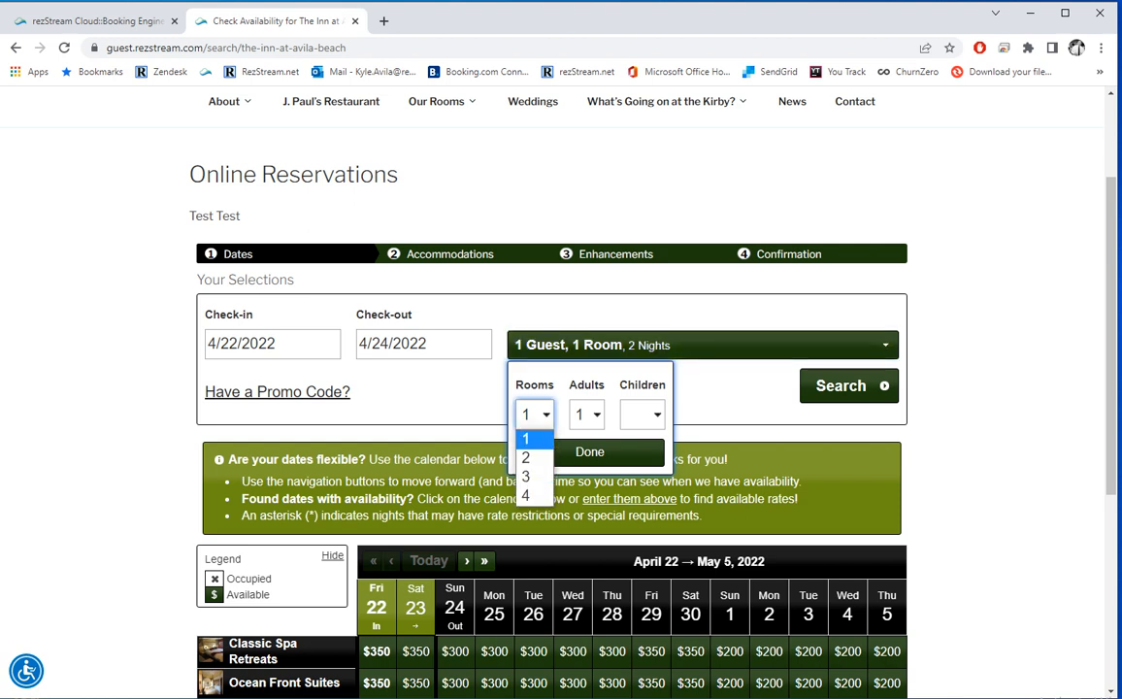
{"action": "left_click", "coordinate": [619, 386]}
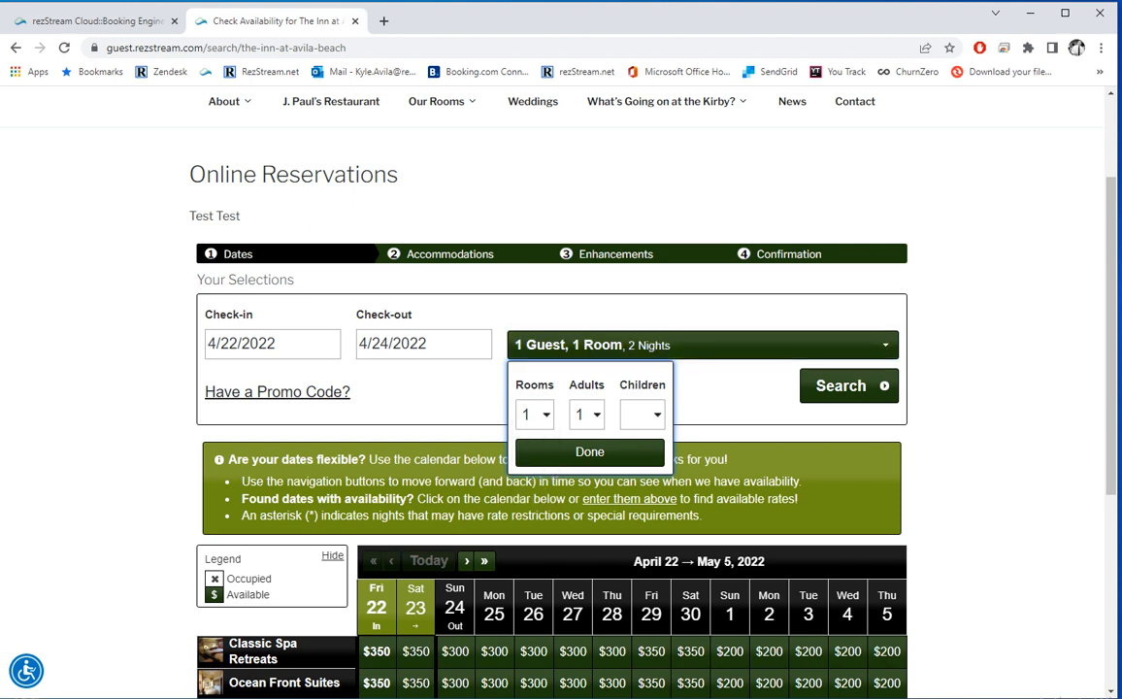
{"action": "left_click", "coordinate": [587, 414]}
{"action": "left_click", "coordinate": [642, 414]}
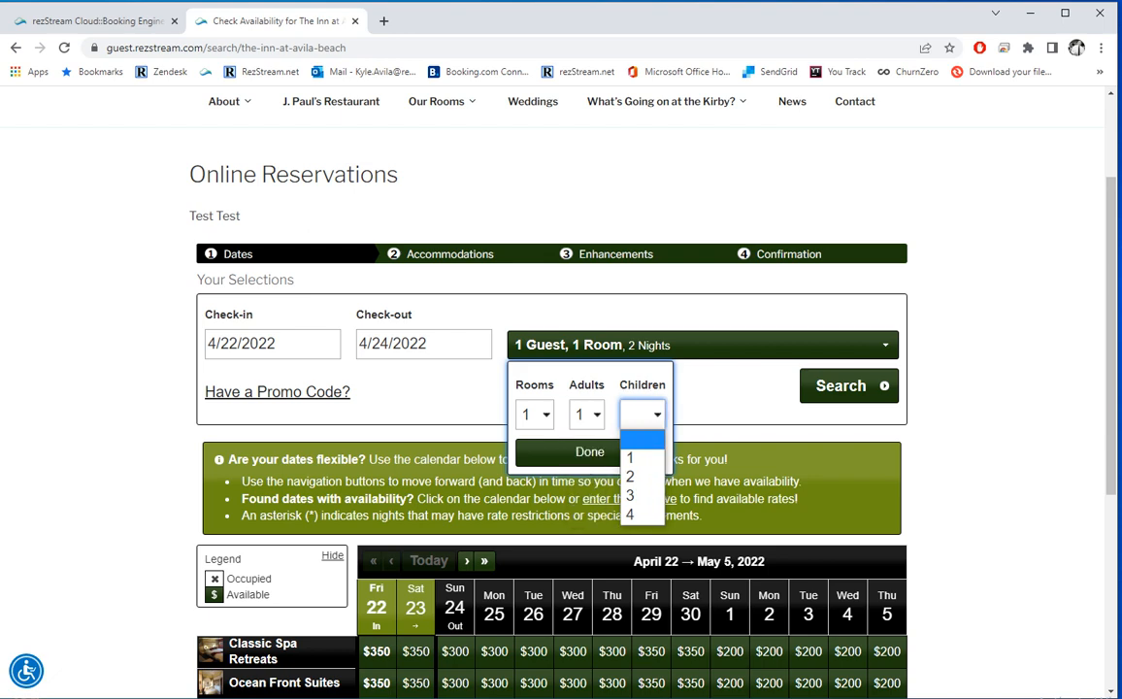
{"action": "left_click", "coordinate": [760, 389]}
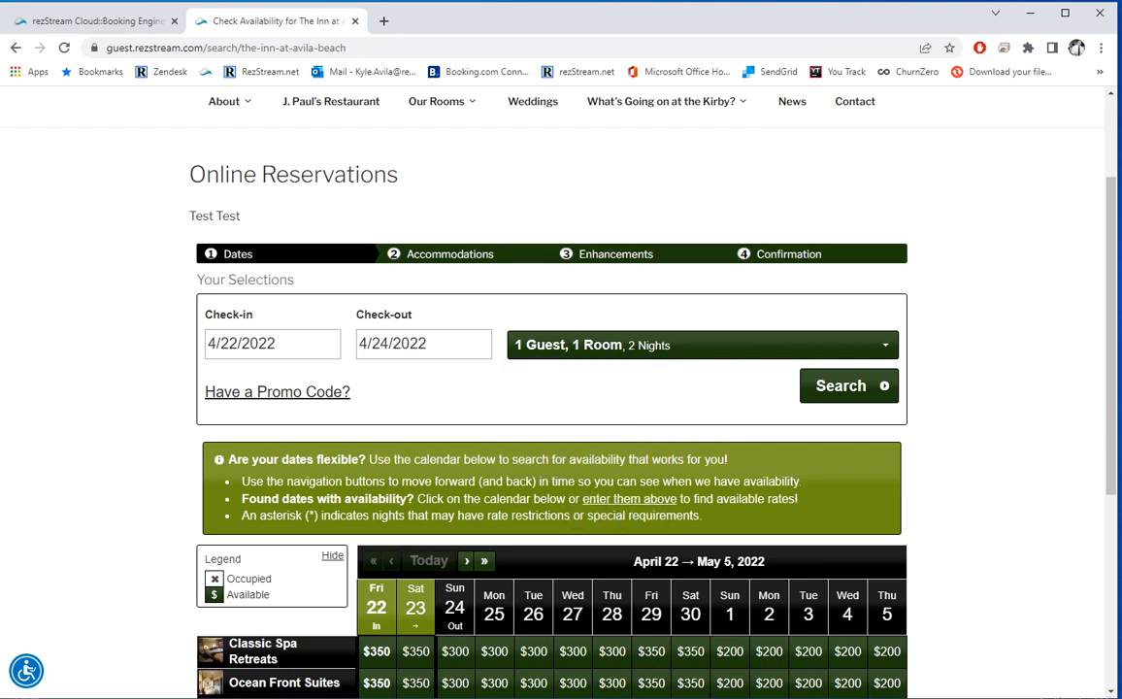
Step: Pick Fri 22 and Sat 23 for Classic Spa Retreats, leave promo code blank, and search
{"action": "scroll", "coordinate": [456, 487], "scroll_direction": "down", "scroll_amount": 2}
{"action": "scroll", "coordinate": [455, 486], "scroll_direction": "down", "scroll_amount": 1}
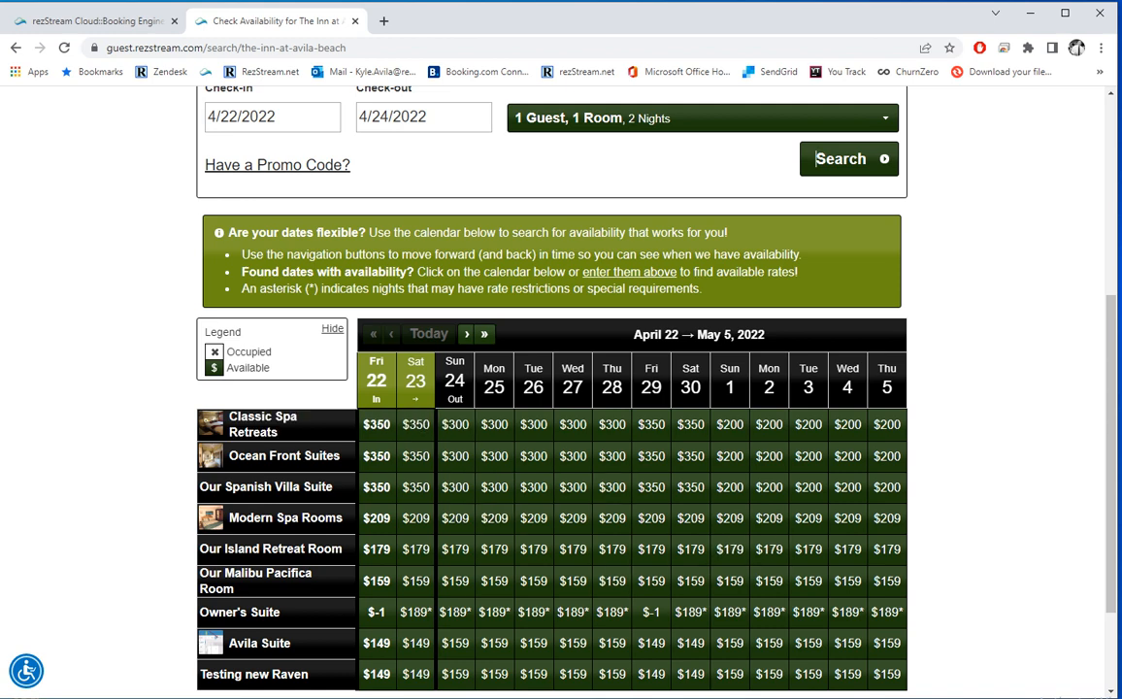
{"action": "left_click", "coordinate": [377, 424]}
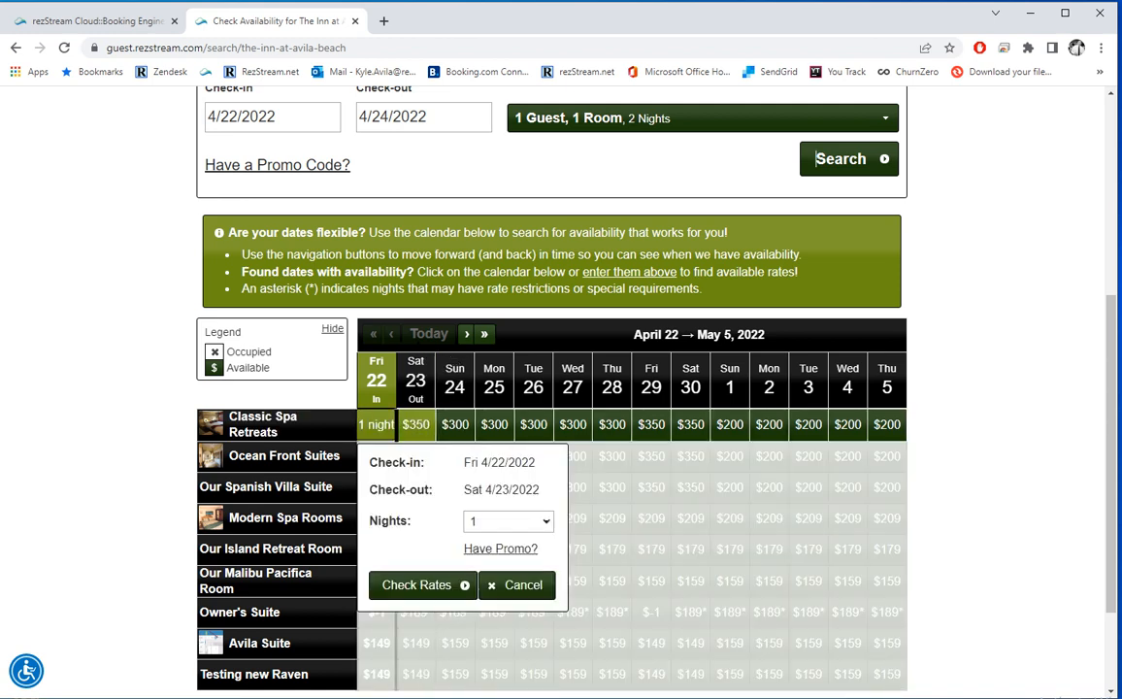
{"action": "left_click", "coordinate": [416, 424]}
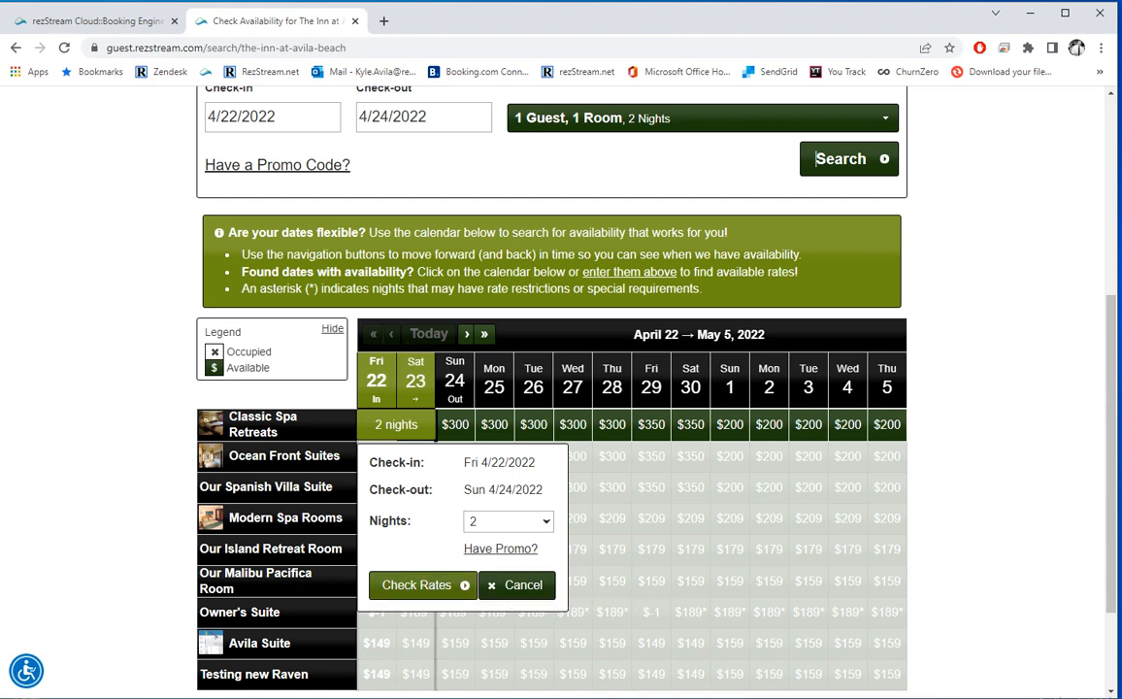
{"action": "scroll", "coordinate": [551, 389], "scroll_direction": "up", "scroll_amount": 1}
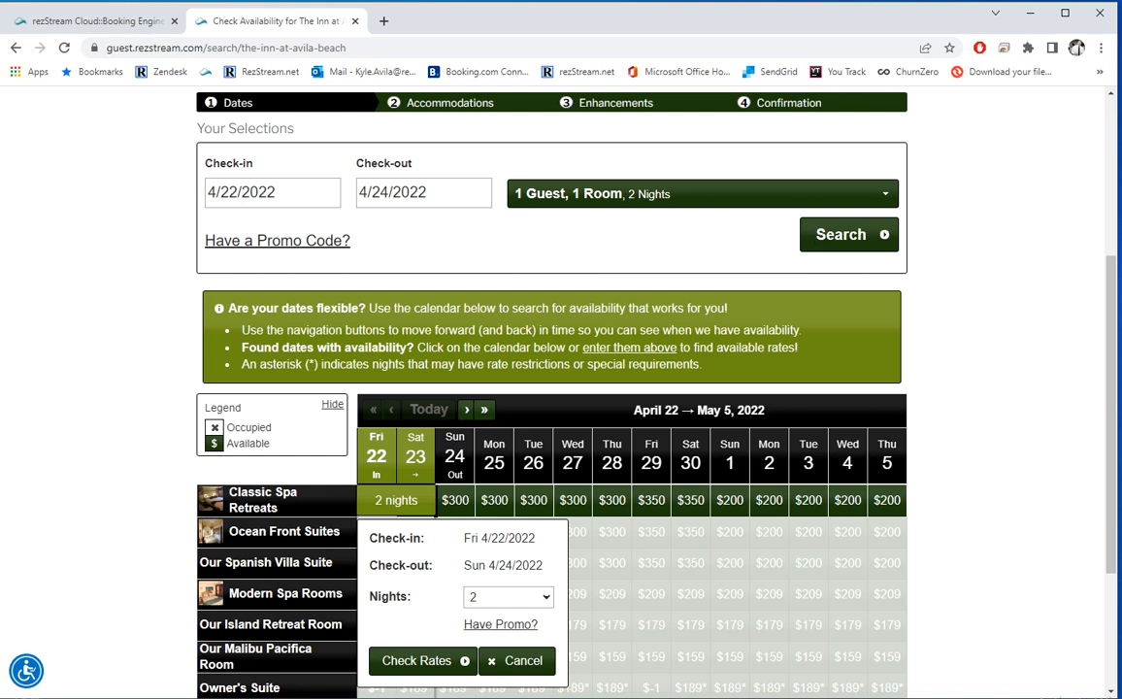
{"action": "left_click", "coordinate": [278, 240]}
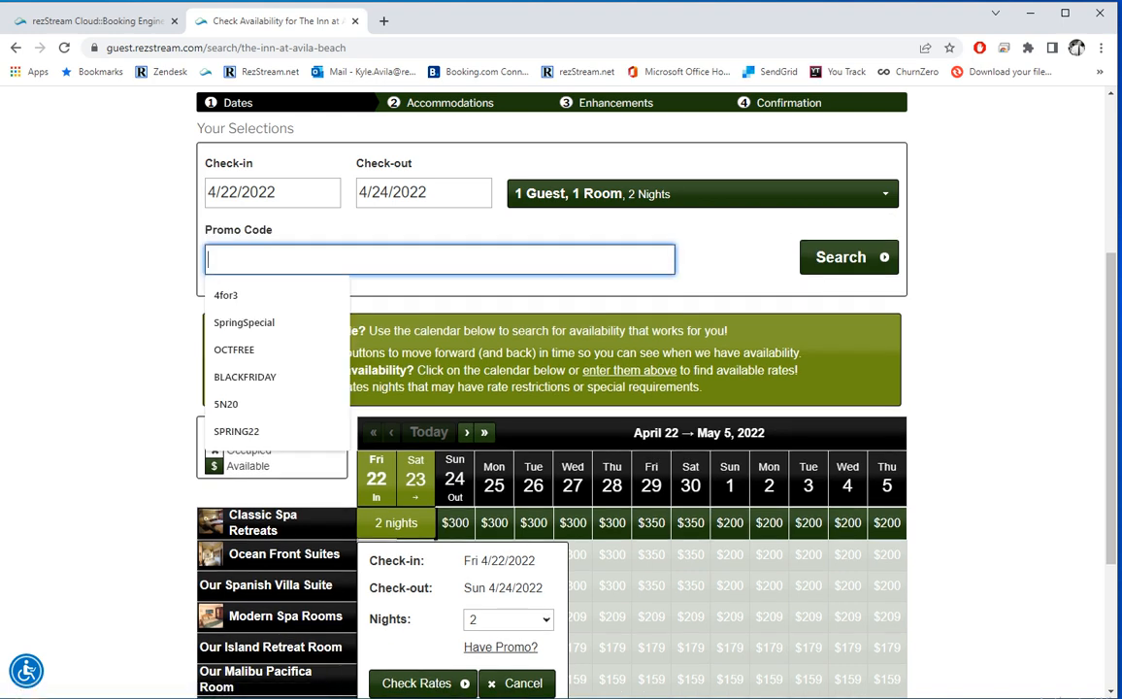
{"action": "left_click", "coordinate": [736, 264]}
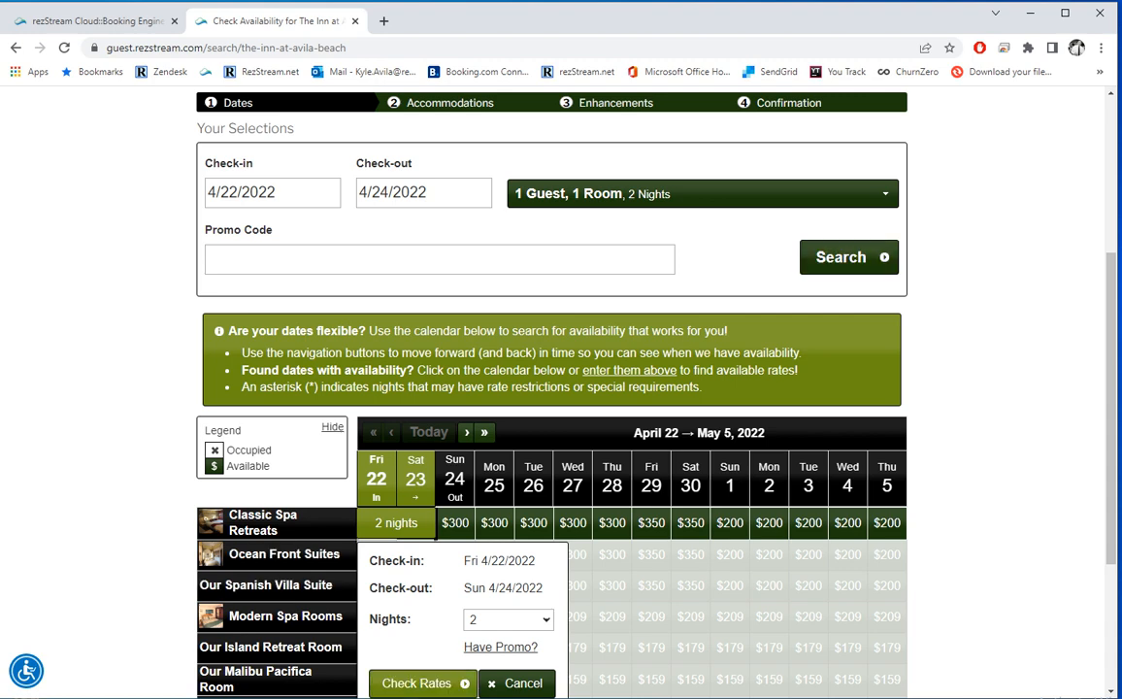
{"action": "left_click", "coordinate": [841, 257]}
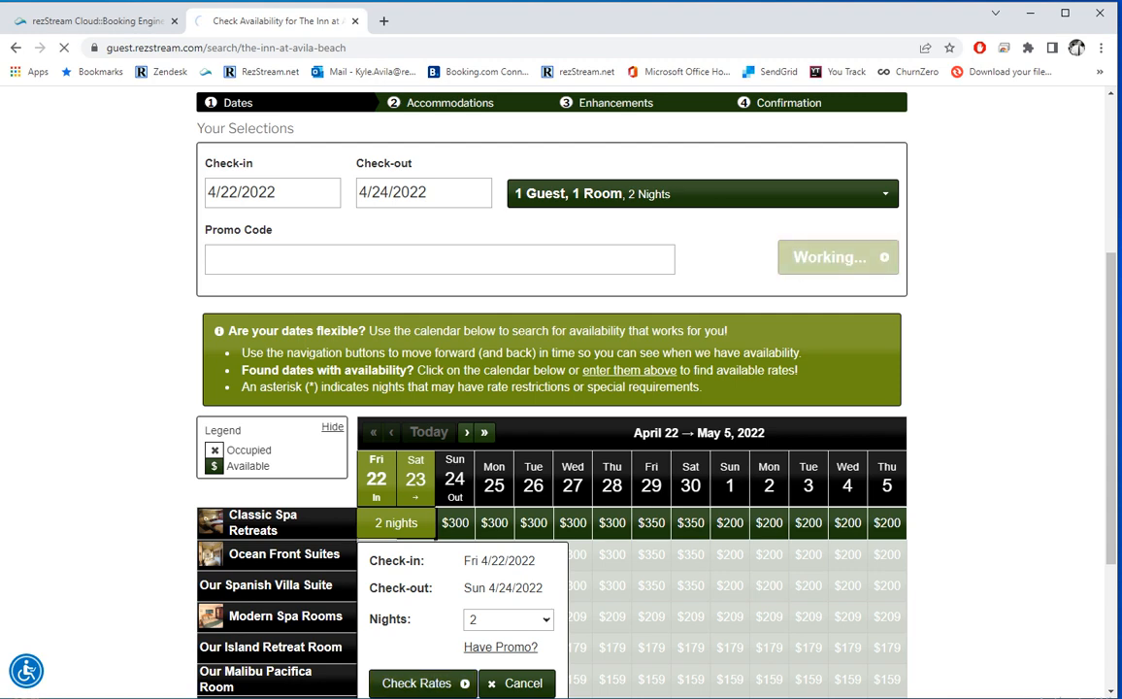
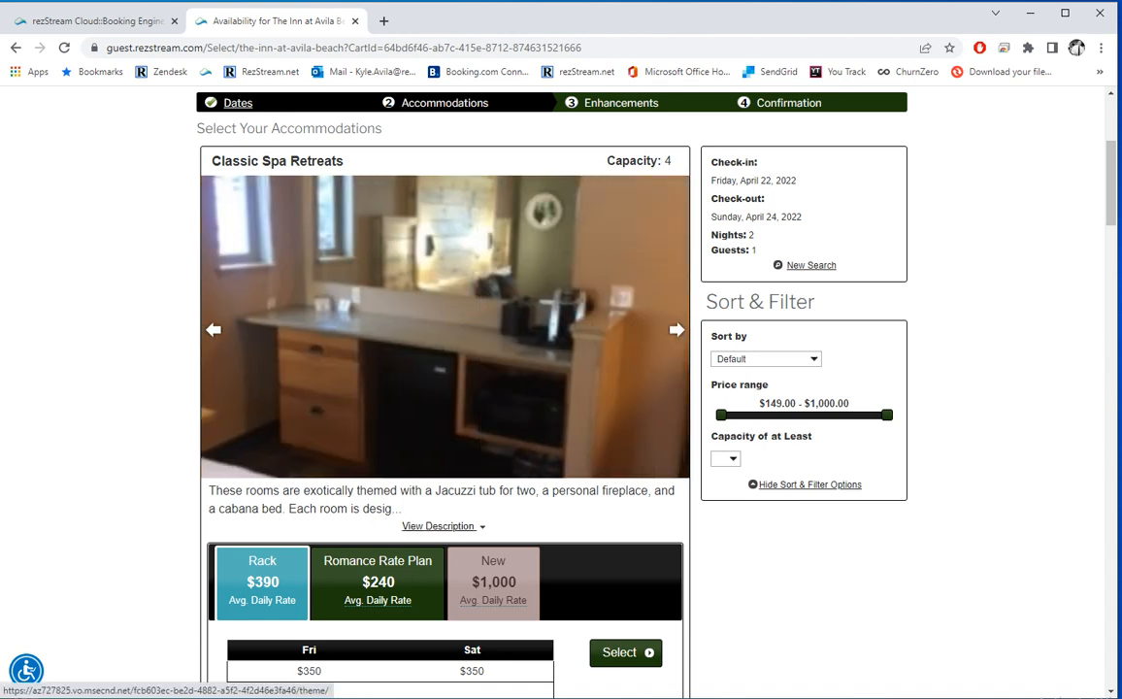
Step: Compare Classic Spa Retreats plans: the Romance Rate Plan's $300 savings and the New plan's 7-night minimum
{"action": "left_click", "coordinate": [439, 525]}
{"action": "scroll", "coordinate": [554, 388], "scroll_direction": "down", "scroll_amount": 2}
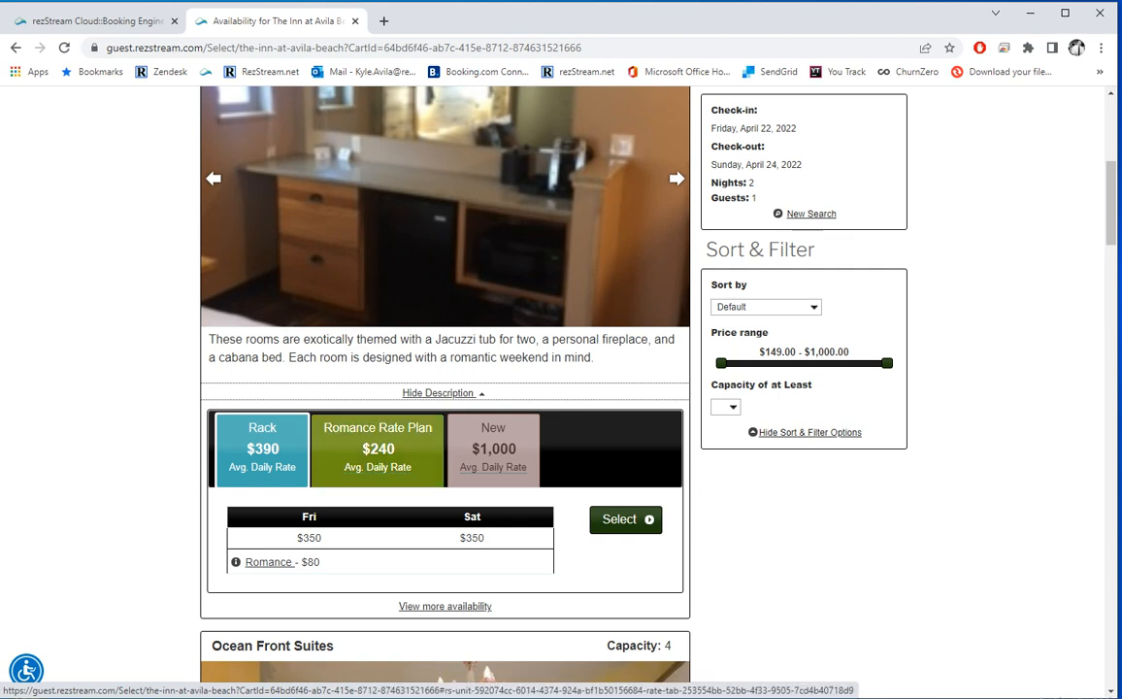
{"action": "left_click", "coordinate": [378, 449]}
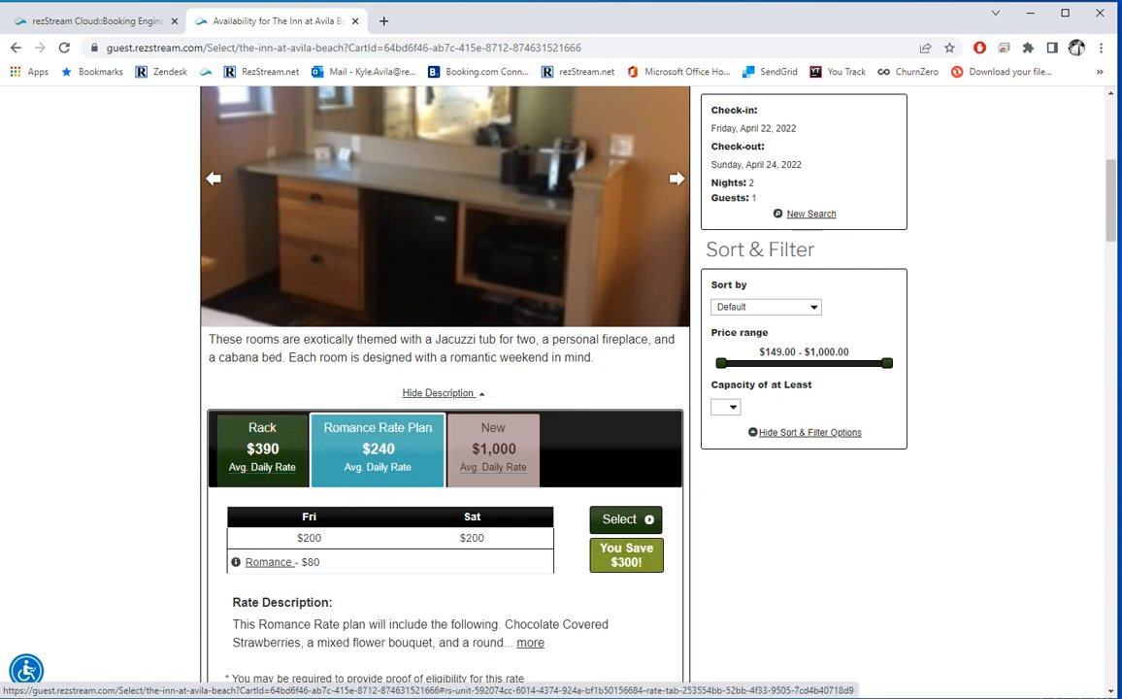
{"action": "scroll", "coordinate": [445, 350], "scroll_direction": "down", "scroll_amount": 2}
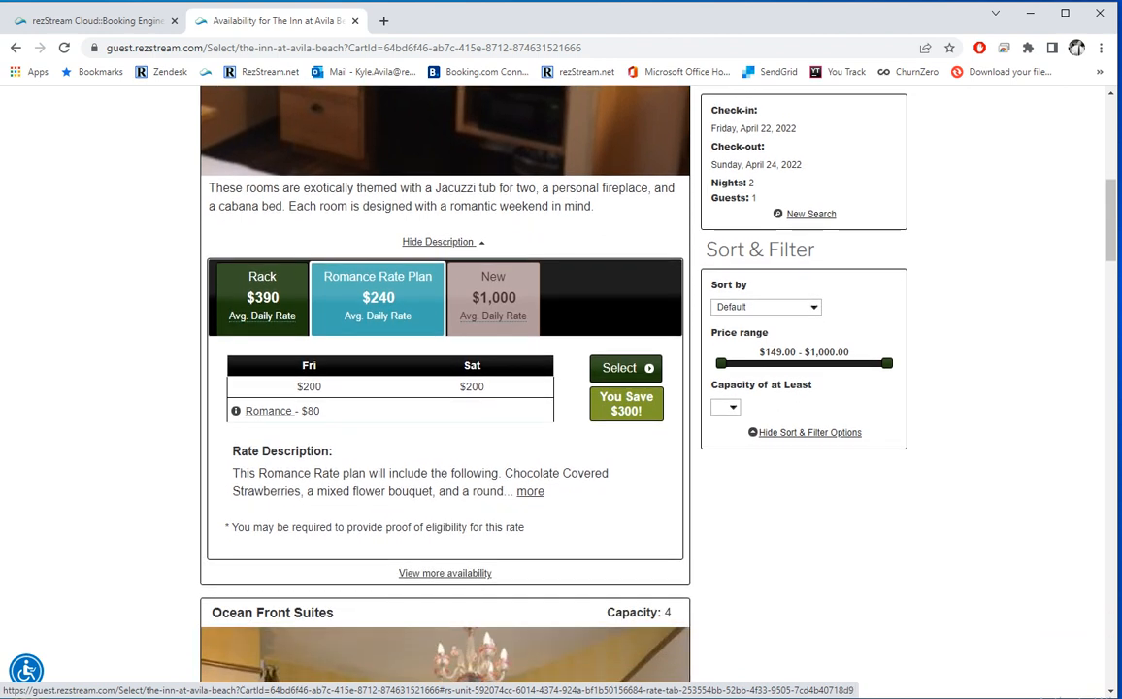
{"action": "left_click_drag", "start_coordinate": [644, 412], "coordinate": [599, 398]}
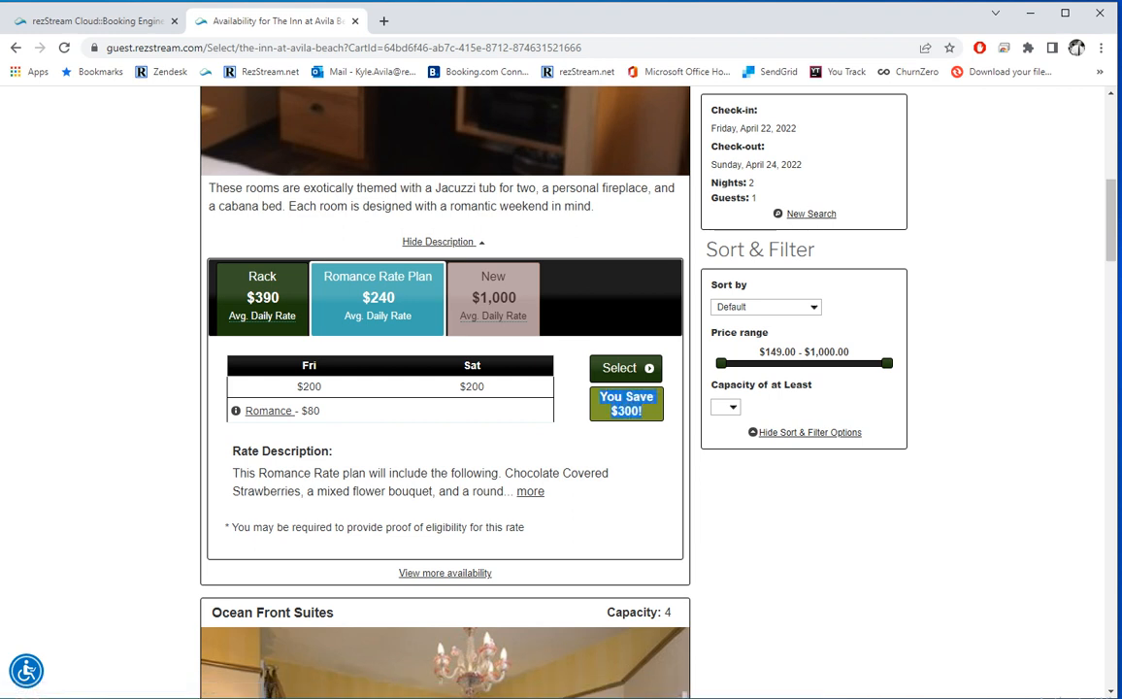
{"action": "left_click", "coordinate": [603, 368]}
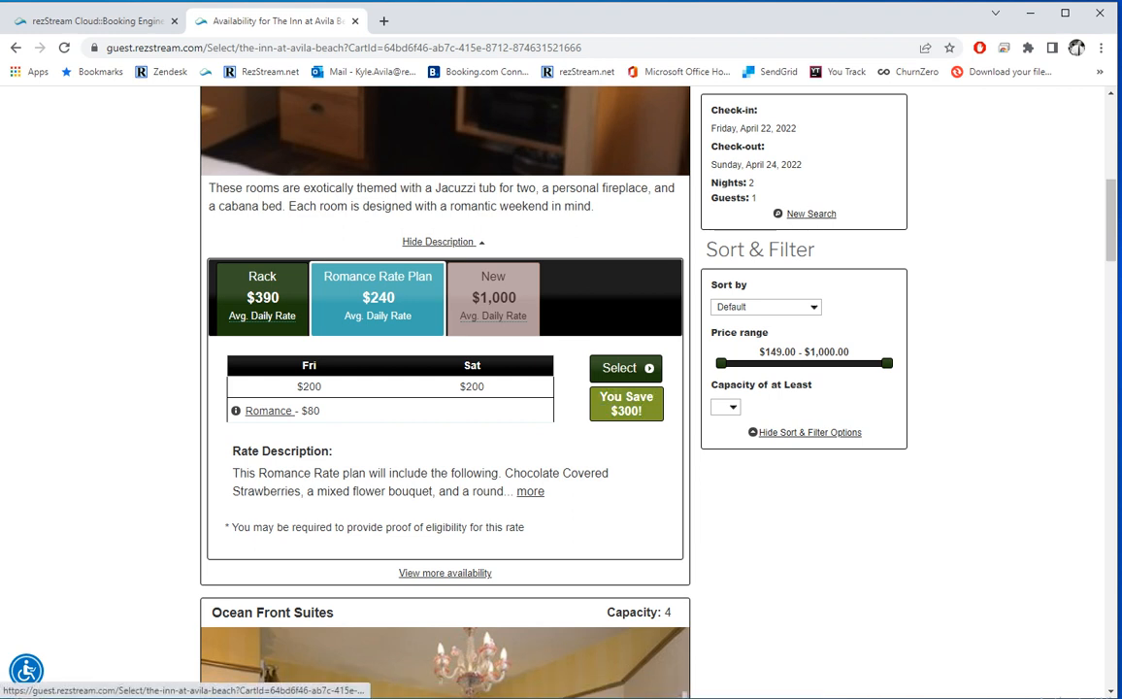
{"action": "left_click", "coordinate": [493, 297]}
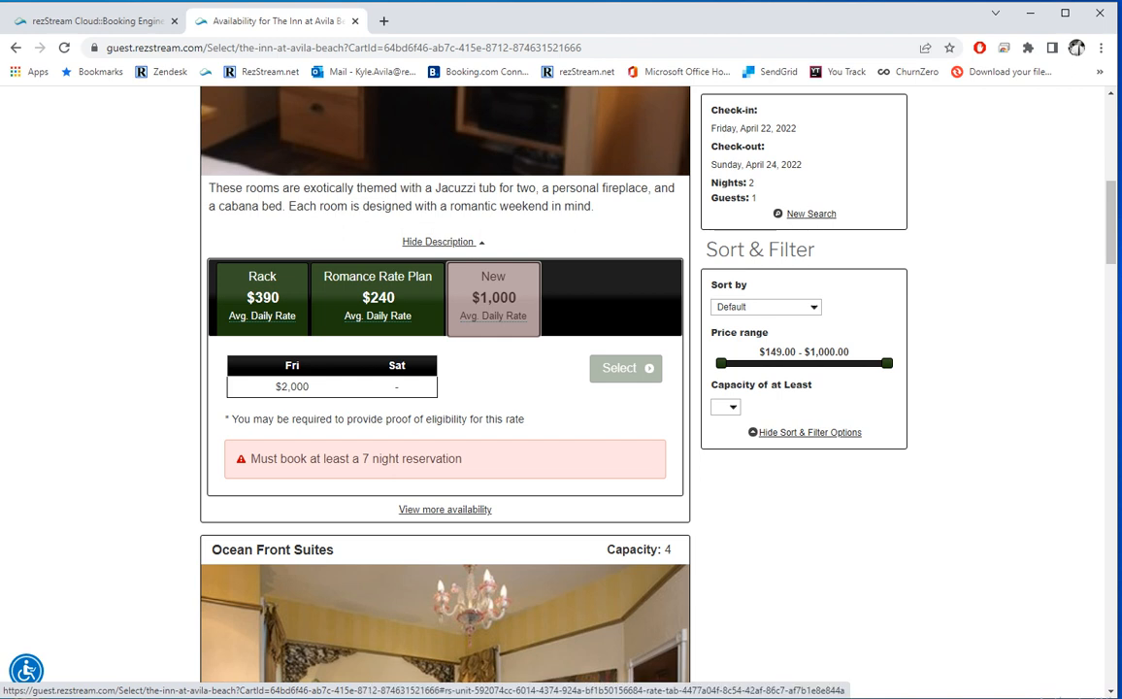
{"action": "left_click_drag", "start_coordinate": [463, 458], "coordinate": [267, 458]}
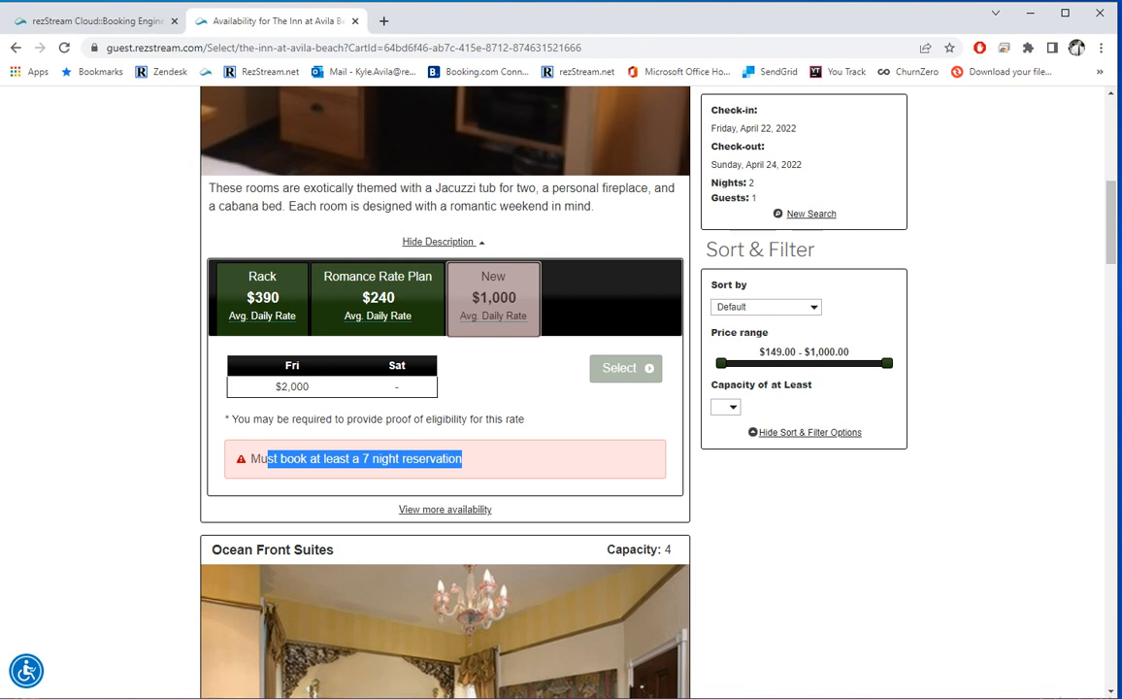
{"action": "left_click", "coordinate": [525, 418]}
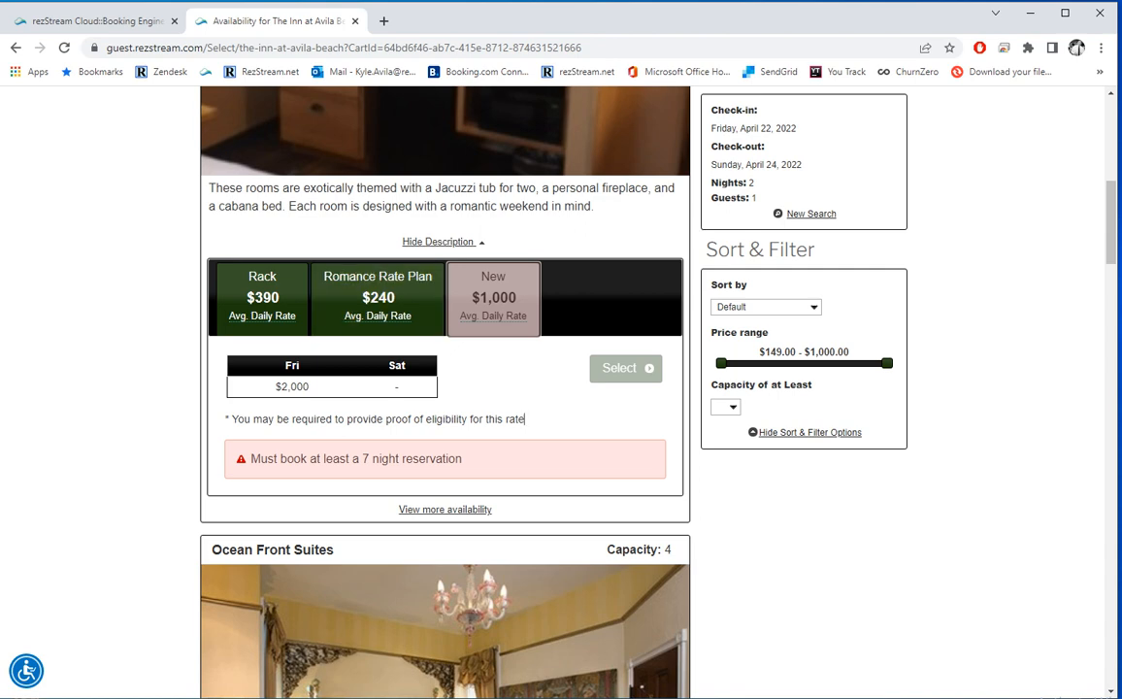
Step: Return to Rack rates and select Modern Spa Rooms at $209 a night
{"action": "left_click", "coordinate": [262, 296]}
{"action": "scroll", "coordinate": [262, 297], "scroll_direction": "down", "scroll_amount": 2}
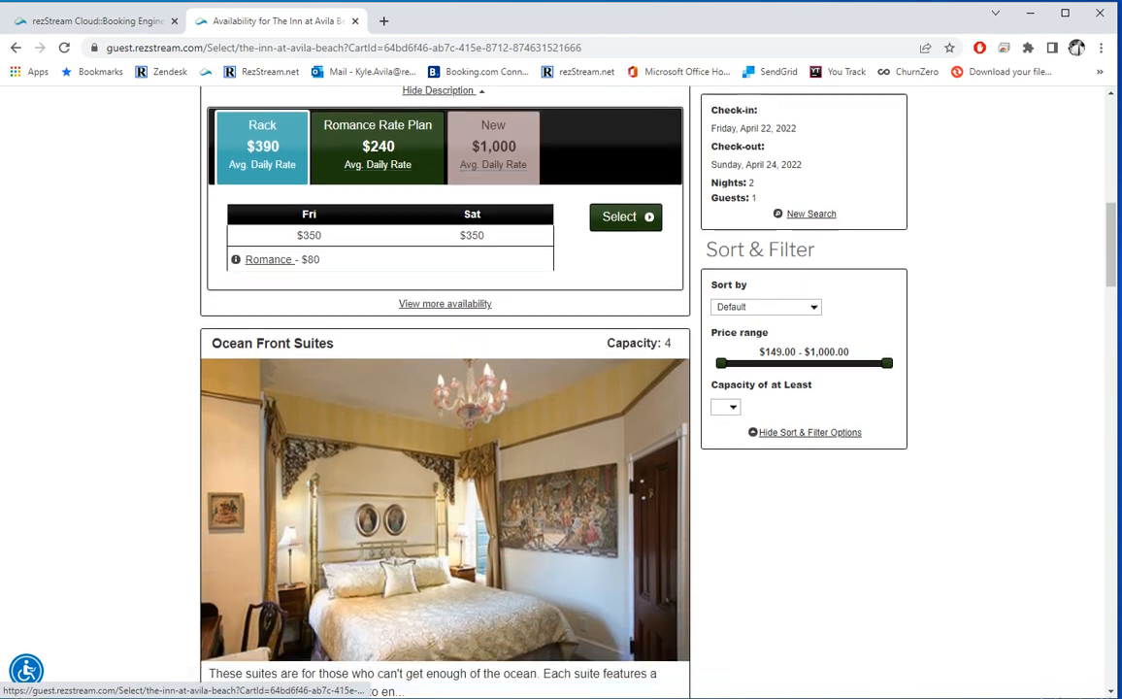
{"action": "scroll", "coordinate": [445, 388], "scroll_direction": "down", "scroll_amount": 6}
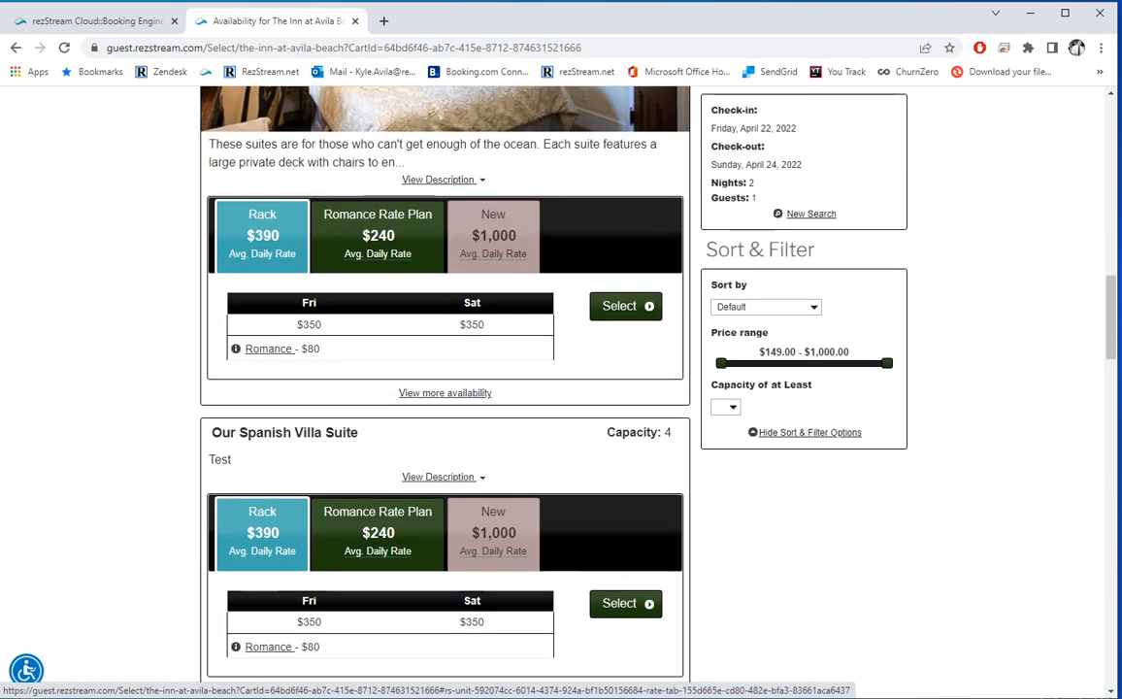
{"action": "scroll", "coordinate": [444, 388], "scroll_direction": "down", "scroll_amount": 8}
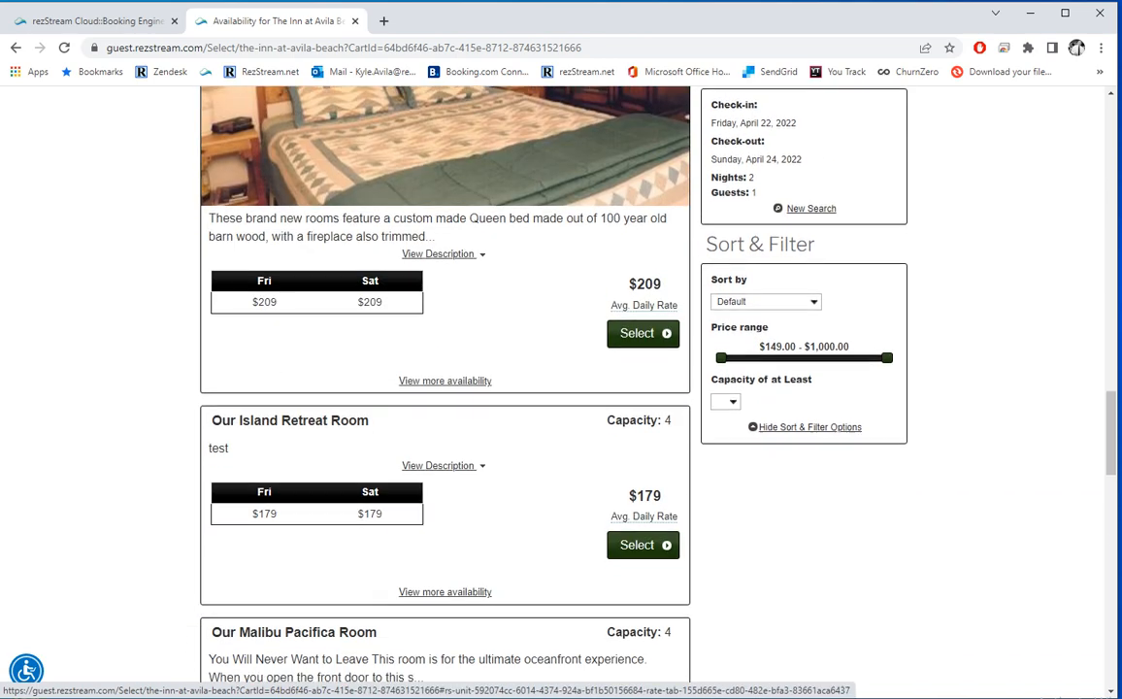
{"action": "scroll", "coordinate": [445, 388], "scroll_direction": "down", "scroll_amount": 11}
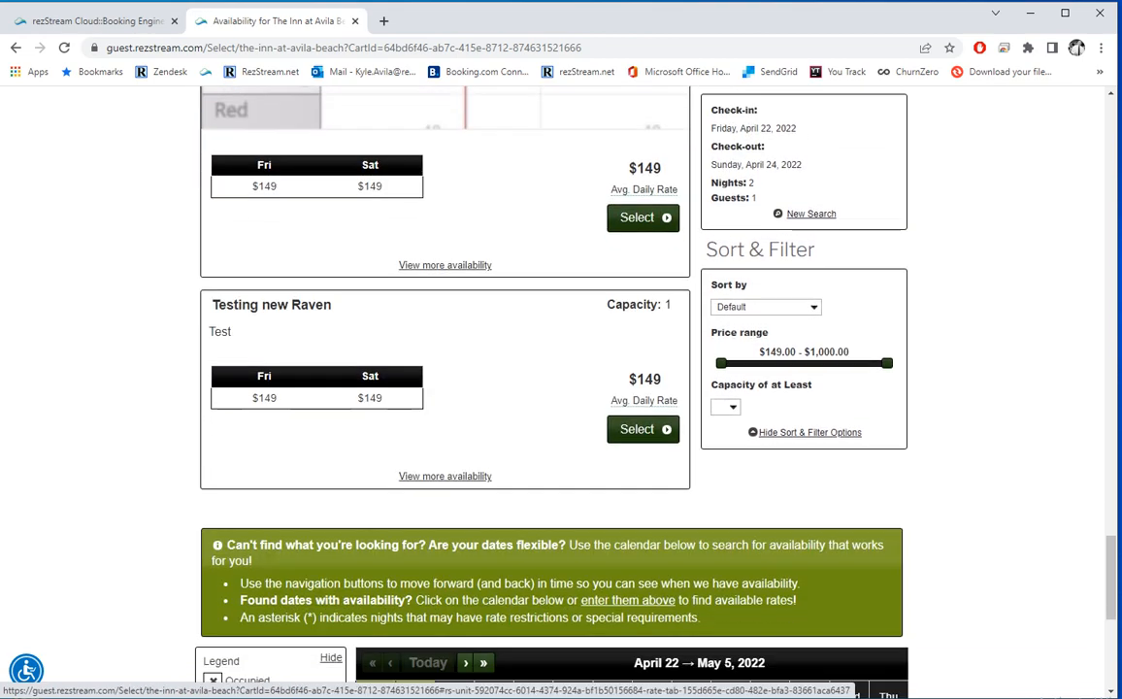
{"action": "scroll", "coordinate": [455, 436], "scroll_direction": "down", "scroll_amount": 4}
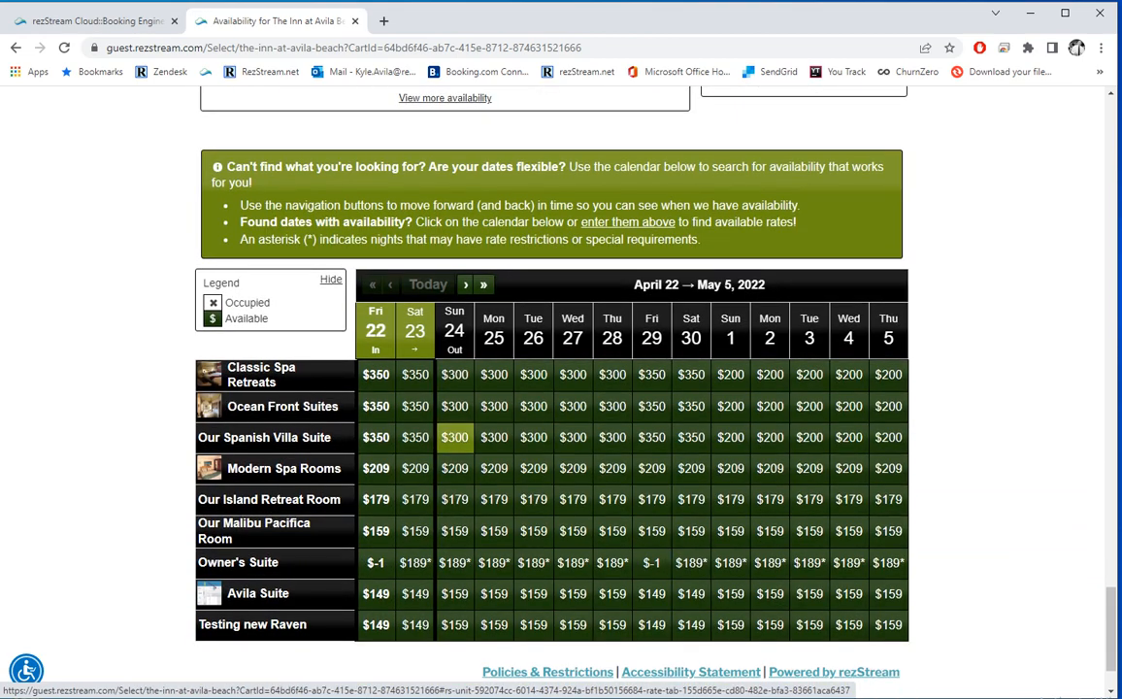
{"action": "scroll", "coordinate": [495, 468], "scroll_direction": "up", "scroll_amount": 5}
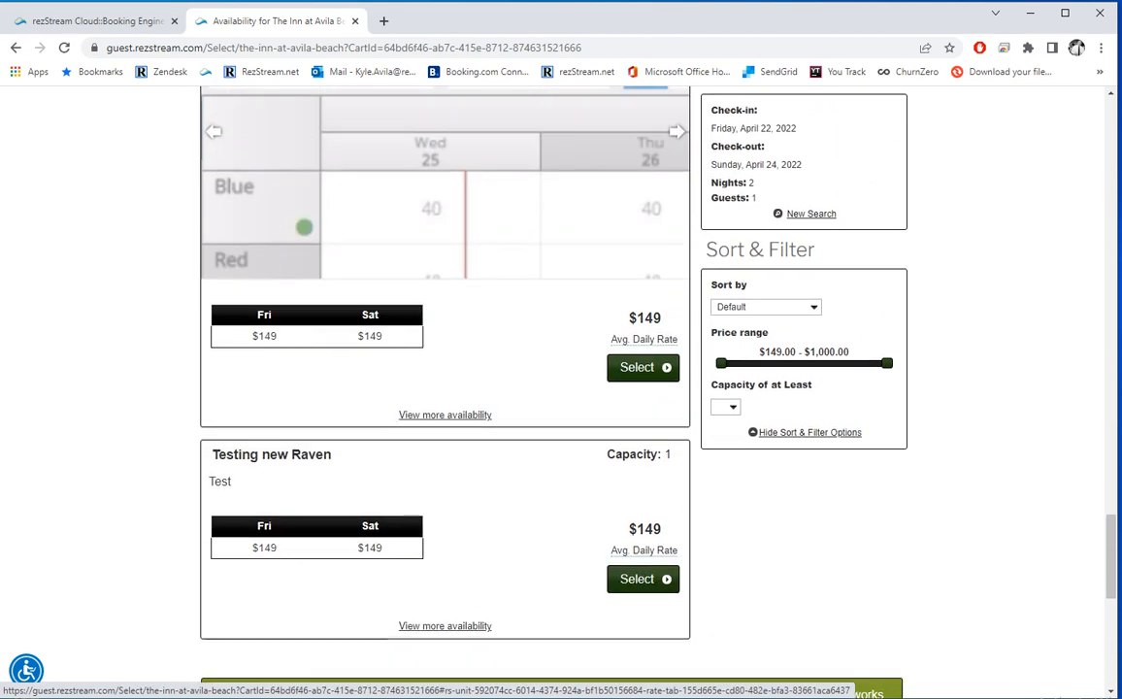
{"action": "scroll", "coordinate": [444, 388], "scroll_direction": "up", "scroll_amount": 18}
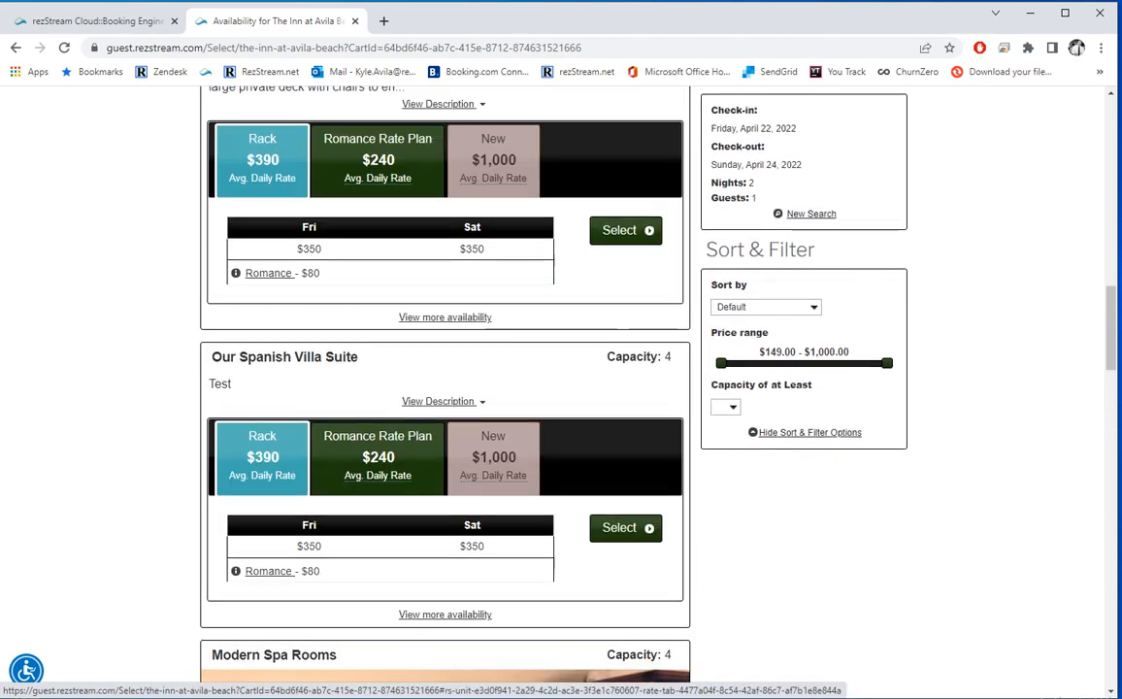
{"action": "scroll", "coordinate": [445, 388], "scroll_direction": "up", "scroll_amount": 1}
{"action": "scroll", "coordinate": [445, 388], "scroll_direction": "down", "scroll_amount": 7}
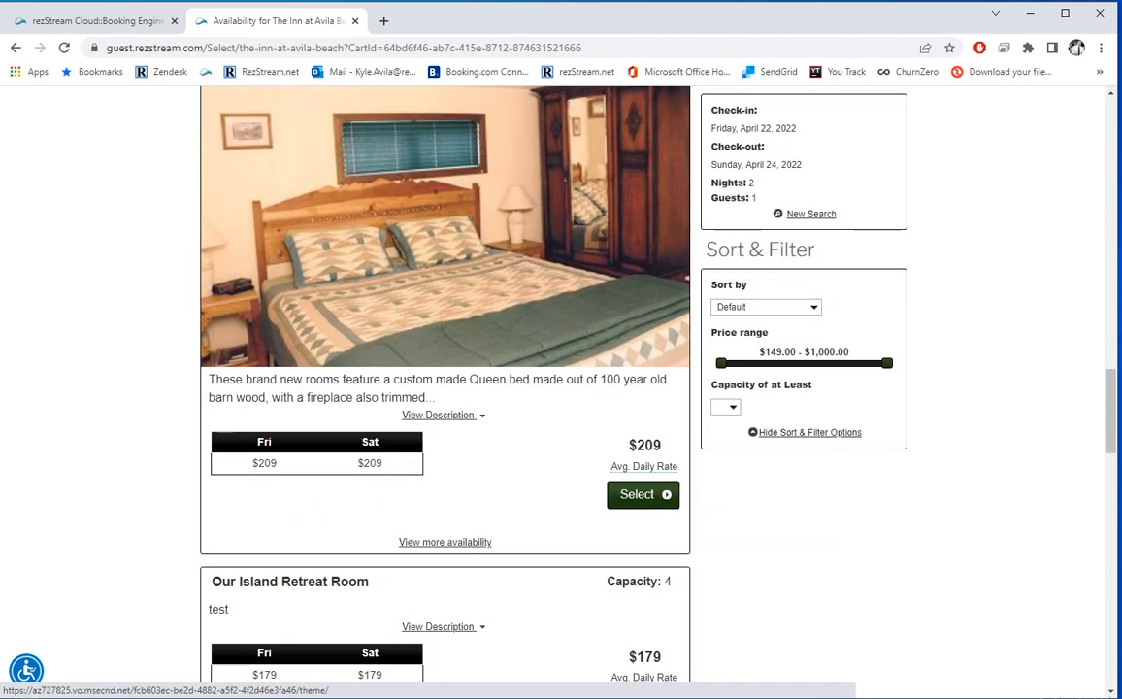
{"action": "left_click", "coordinate": [641, 494]}
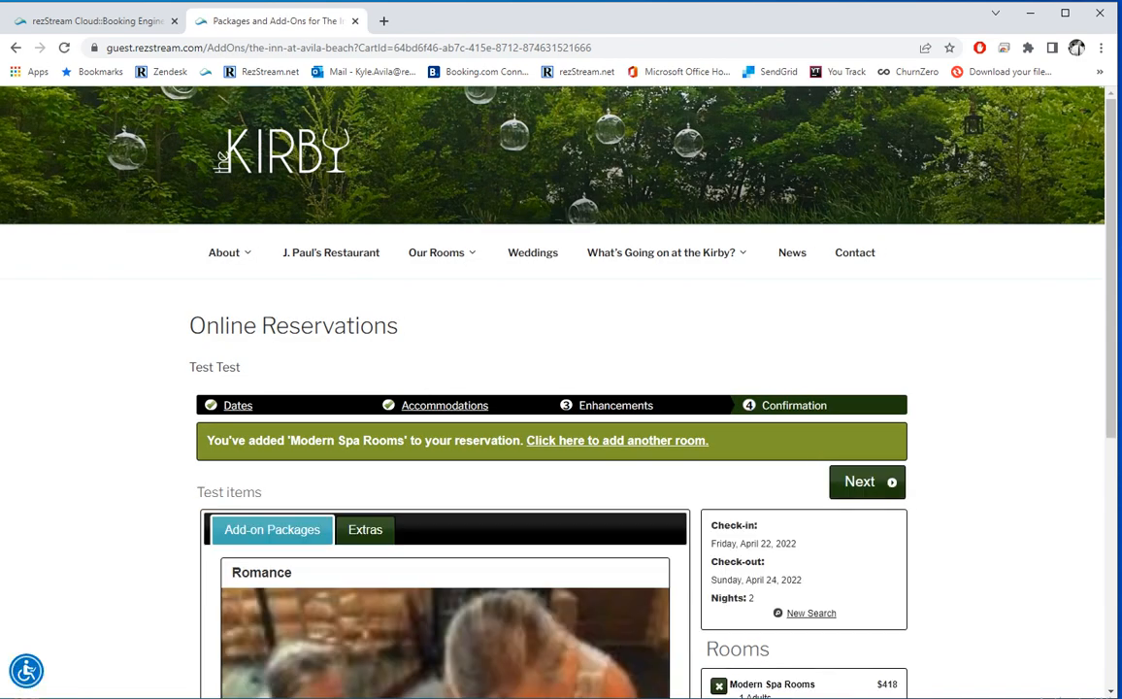
Step: Browse the available extras, then add the Romance package to the reservation
{"action": "scroll", "coordinate": [554, 389], "scroll_direction": "down", "scroll_amount": 2}
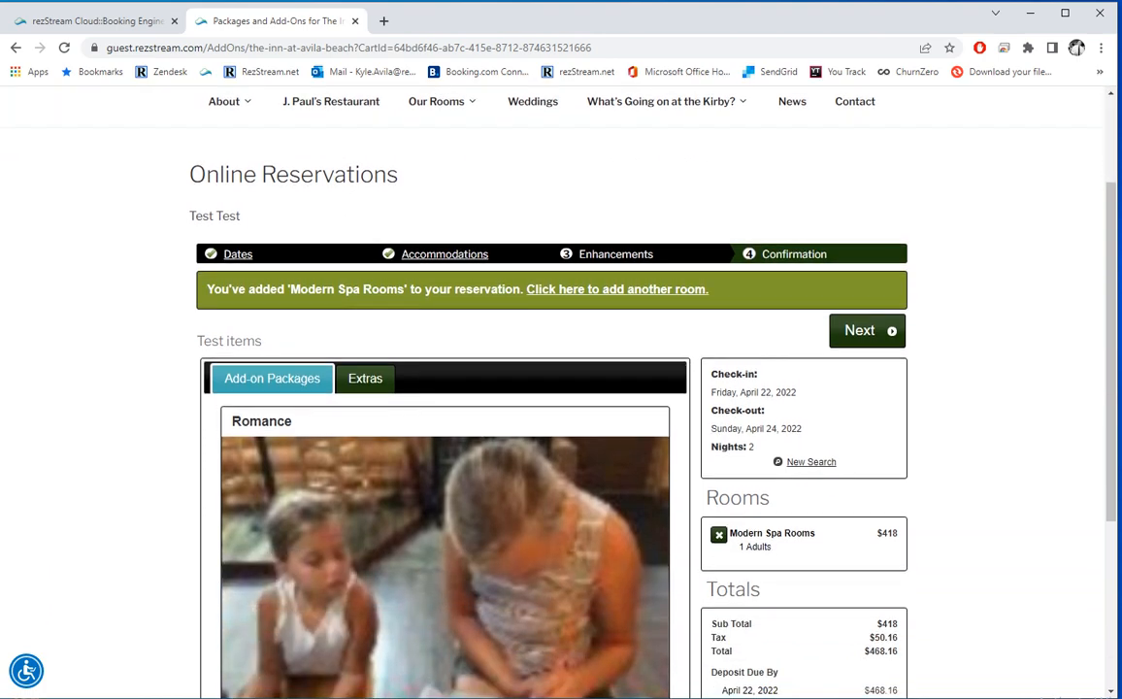
{"action": "scroll", "coordinate": [553, 388], "scroll_direction": "down", "scroll_amount": 3}
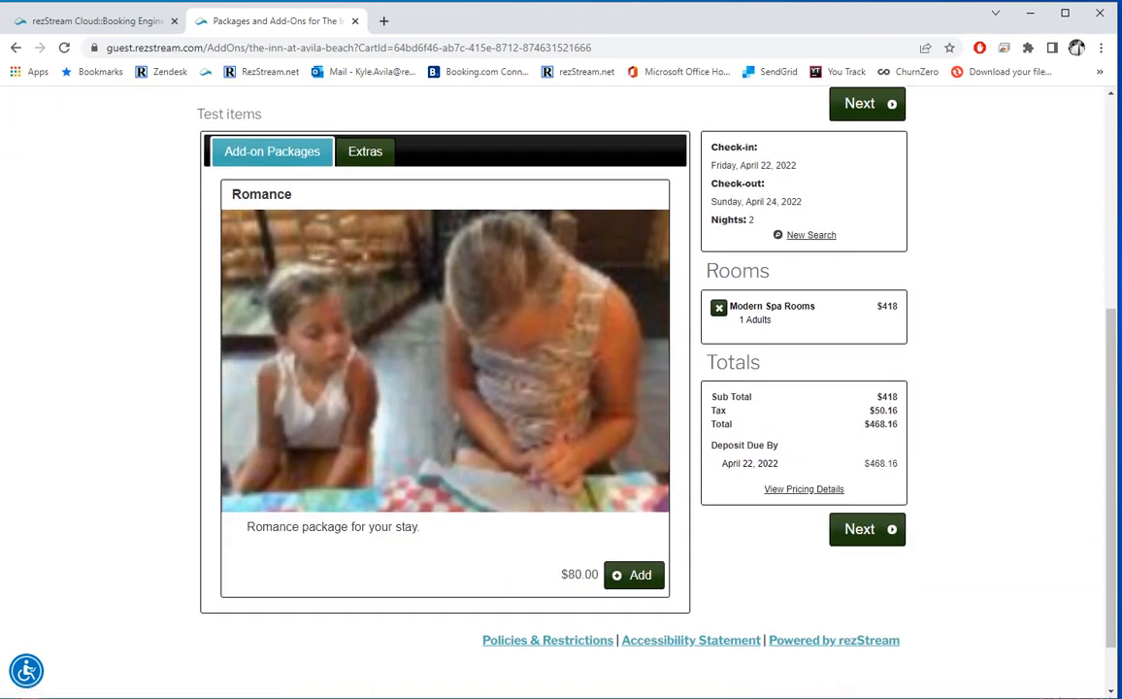
{"action": "left_click", "coordinate": [366, 152]}
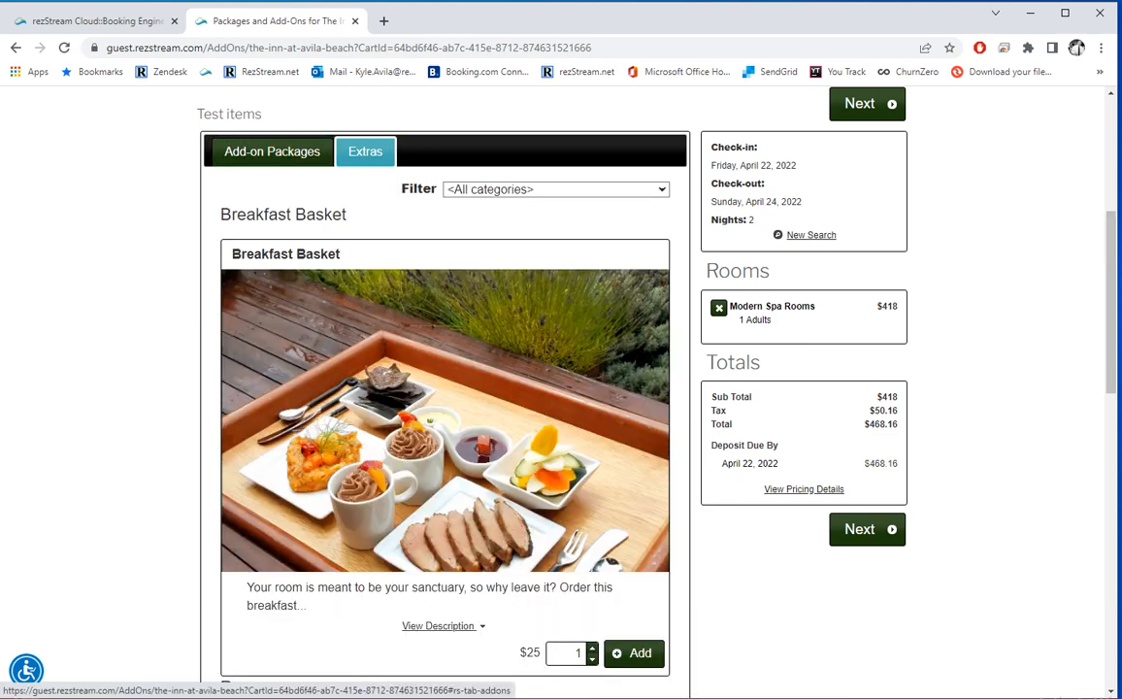
{"action": "scroll", "coordinate": [444, 388], "scroll_direction": "down", "scroll_amount": 3}
{"action": "scroll", "coordinate": [445, 389], "scroll_direction": "up", "scroll_amount": 2}
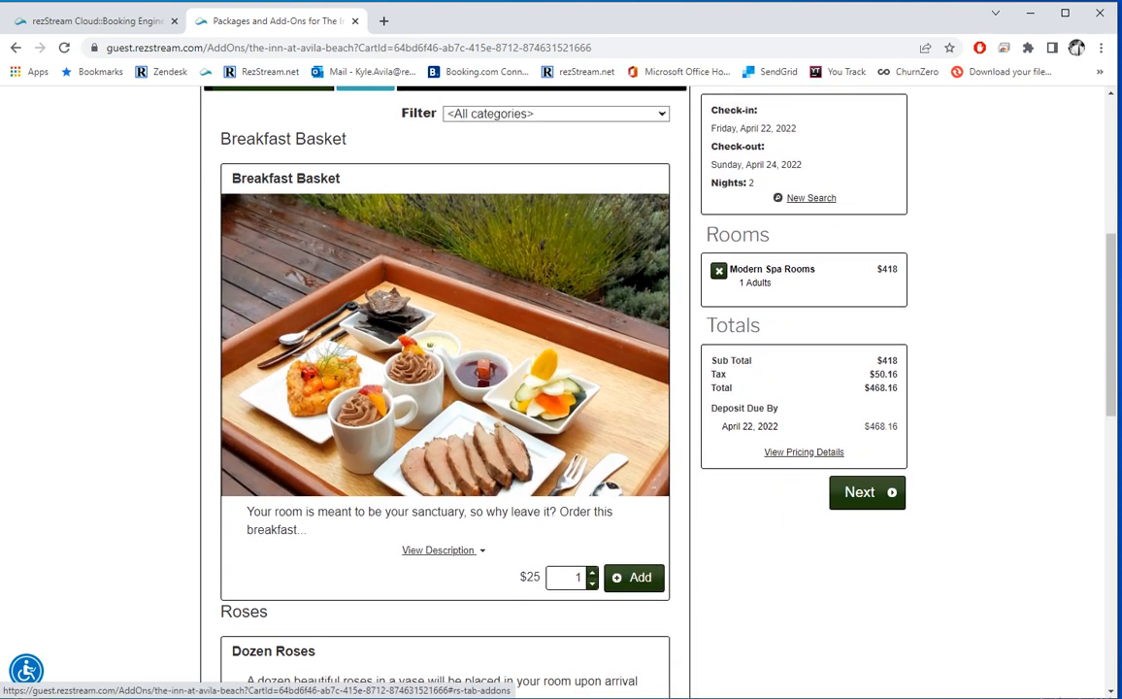
{"action": "scroll", "coordinate": [272, 152], "scroll_direction": "up", "scroll_amount": 1}
{"action": "left_click", "coordinate": [272, 152]}
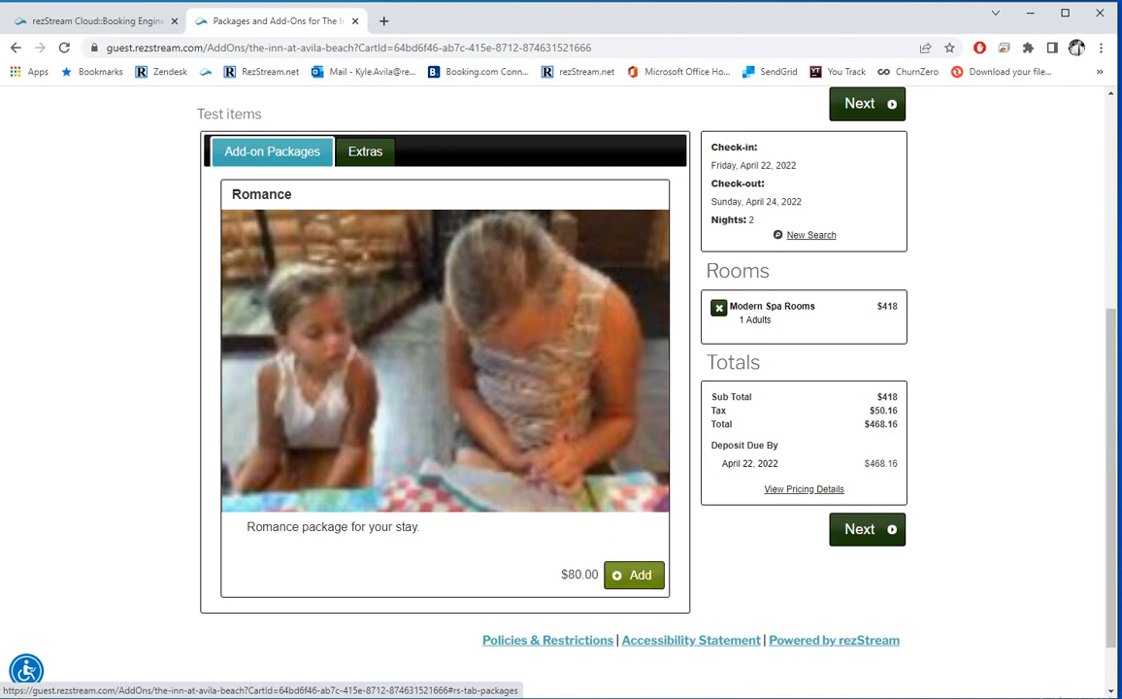
{"action": "left_click", "coordinate": [634, 574]}
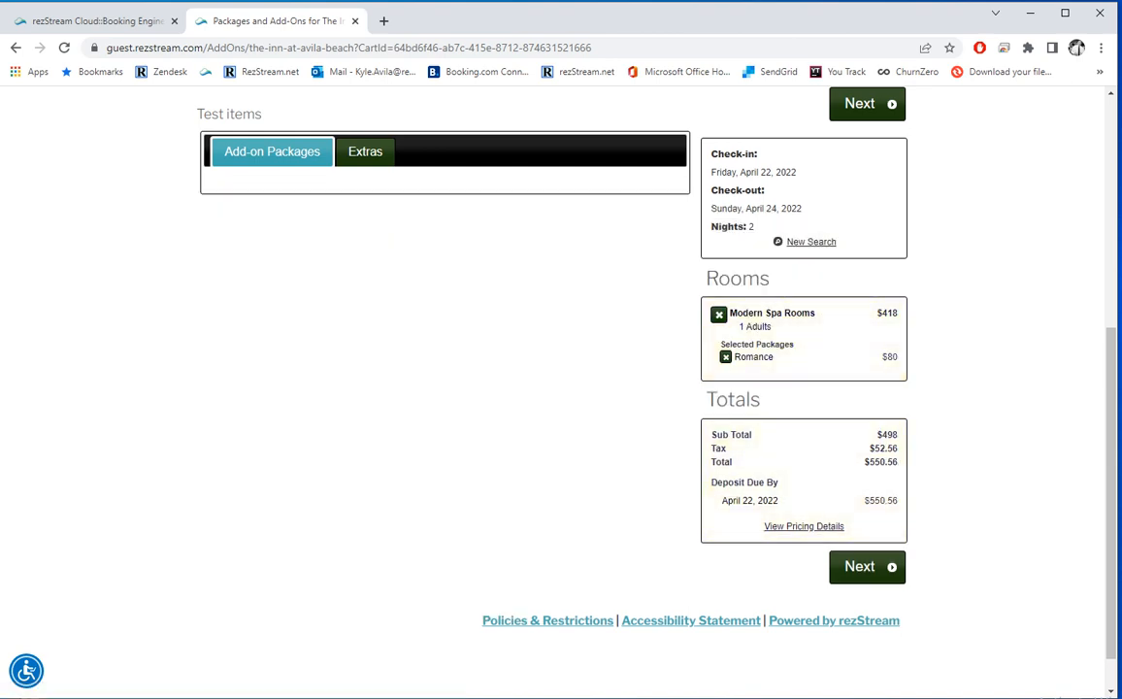
Step: Add the Breakfast Basket extra and continue to the Confirm Your Reservation form
{"action": "left_click", "coordinate": [365, 152]}
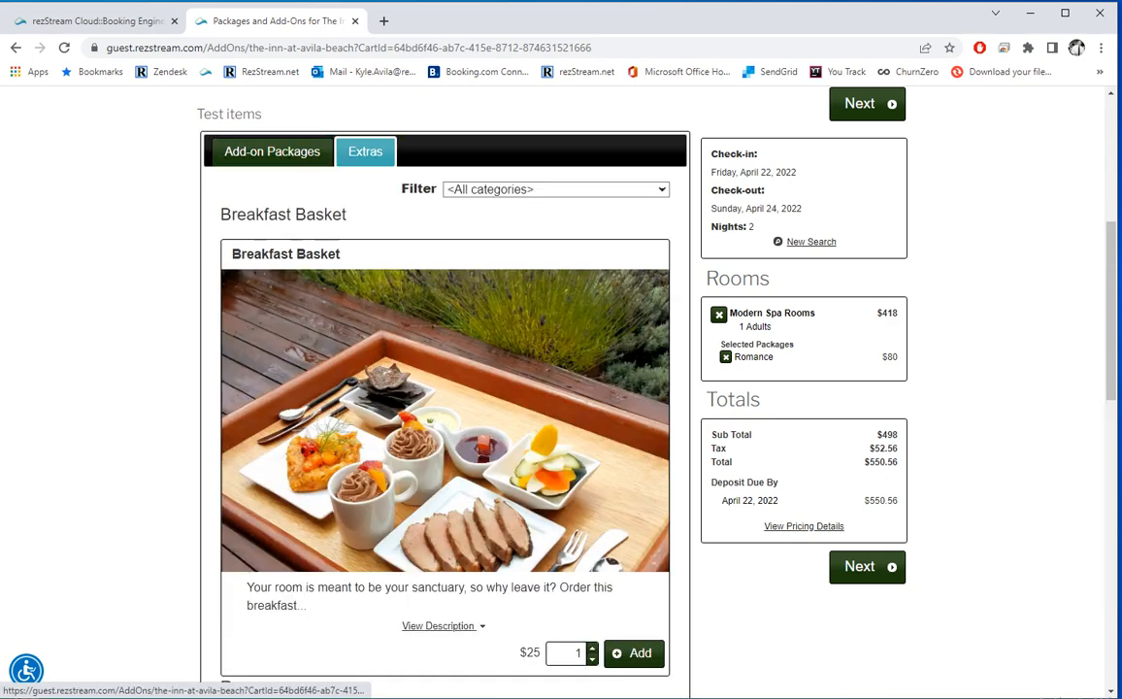
{"action": "scroll", "coordinate": [365, 151], "scroll_direction": "down", "scroll_amount": 2}
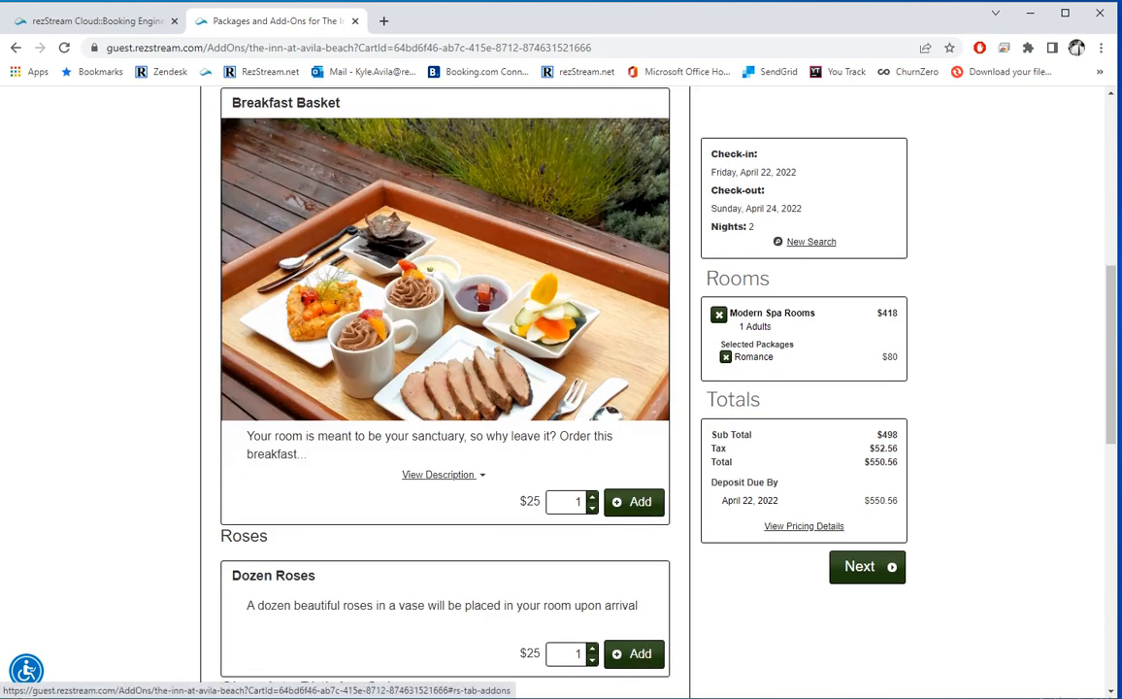
{"action": "scroll", "coordinate": [602, 388], "scroll_direction": "down", "scroll_amount": 2}
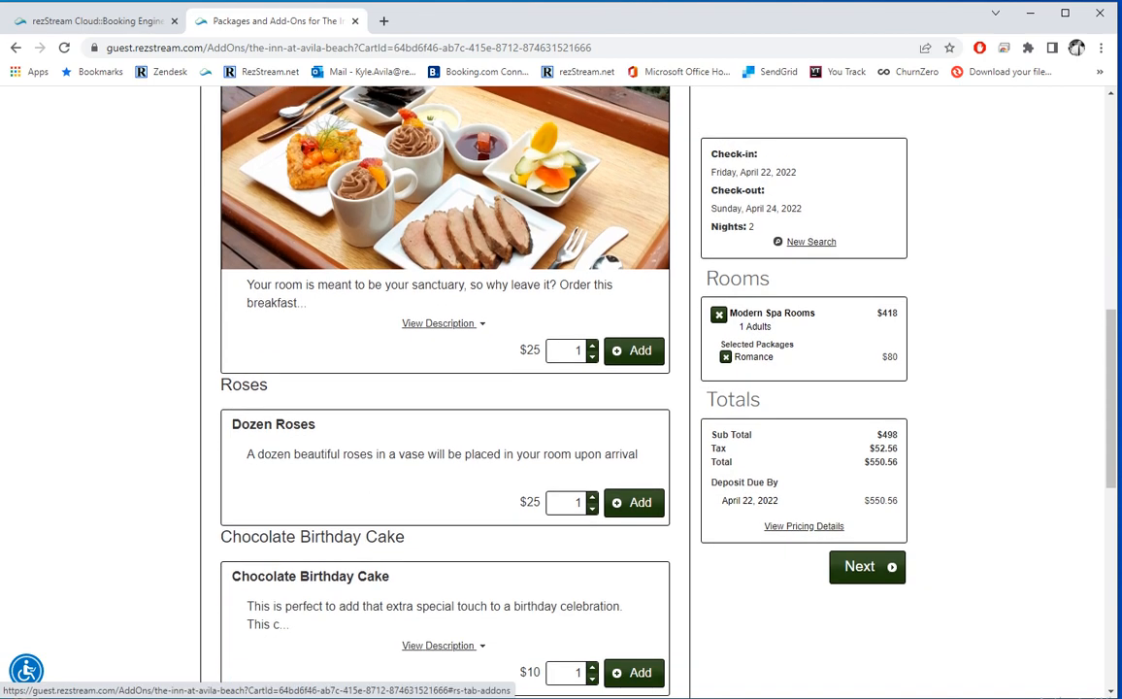
{"action": "scroll", "coordinate": [626, 486], "scroll_direction": "down", "scroll_amount": 1}
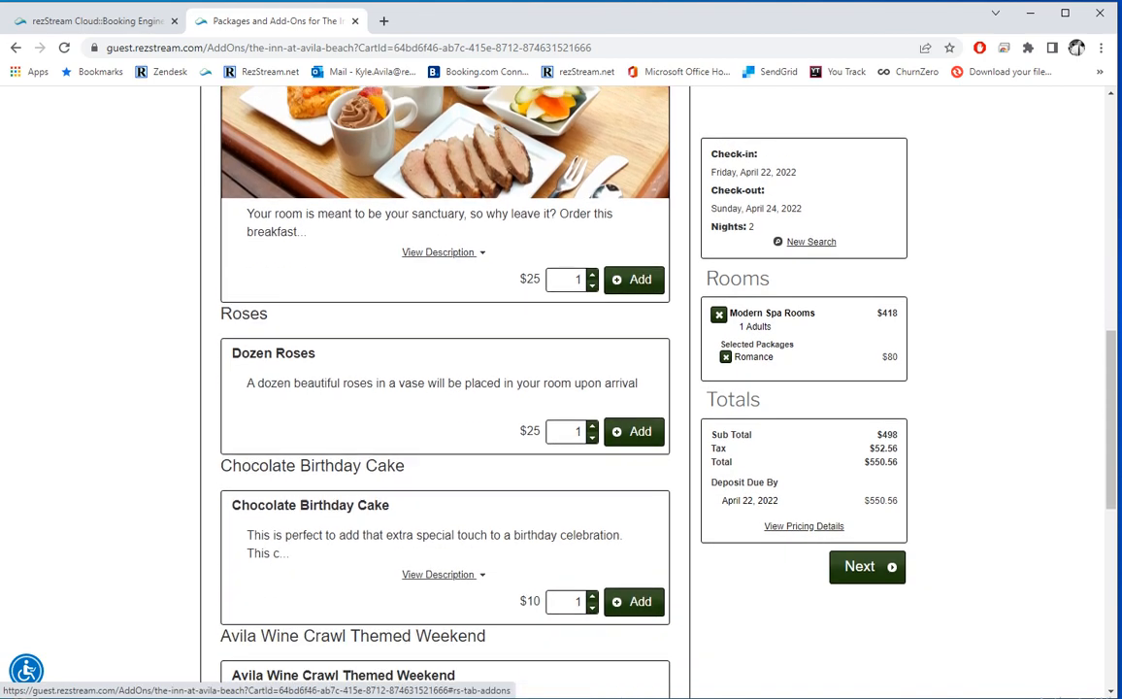
{"action": "scroll", "coordinate": [626, 486], "scroll_direction": "up", "scroll_amount": 3}
{"action": "left_click", "coordinate": [634, 502]}
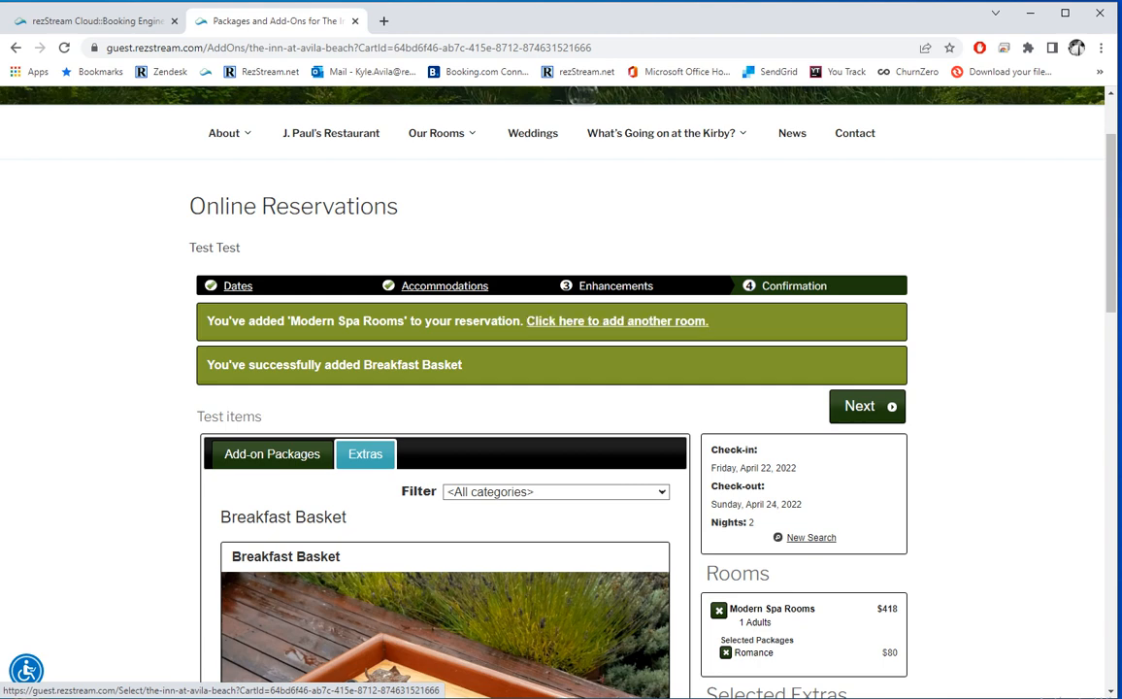
{"action": "left_click", "coordinate": [867, 406]}
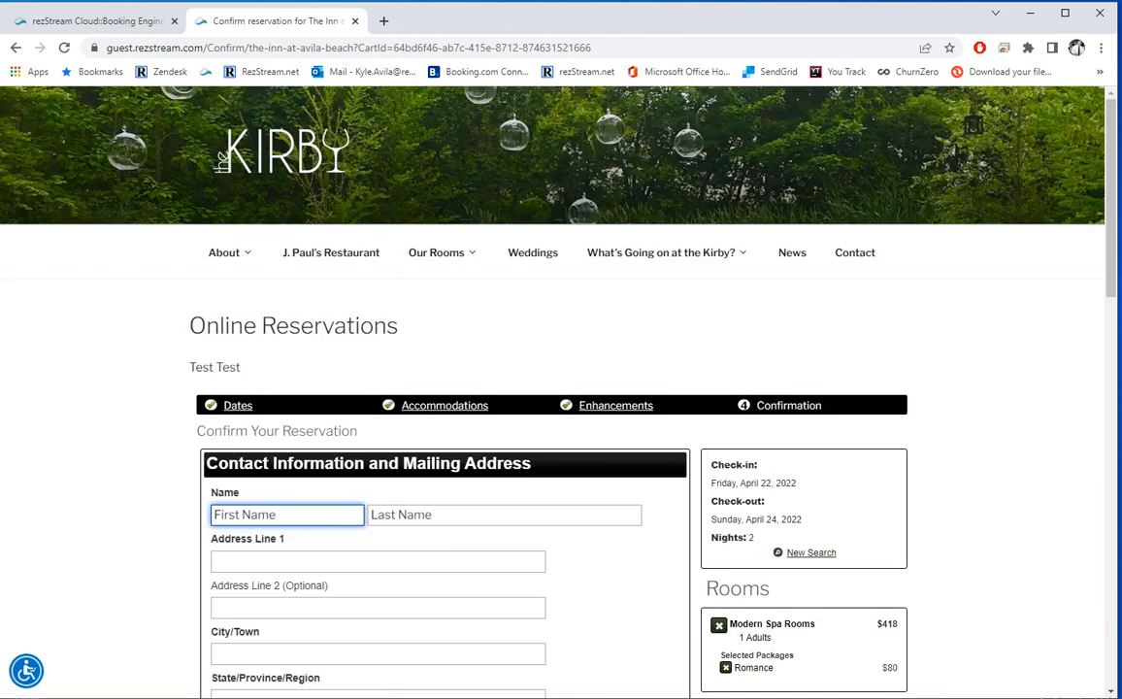
Step: Enter the guest's first and last name and street address on the contact form
{"action": "scroll", "coordinate": [561, 389], "scroll_direction": "down", "scroll_amount": 1}
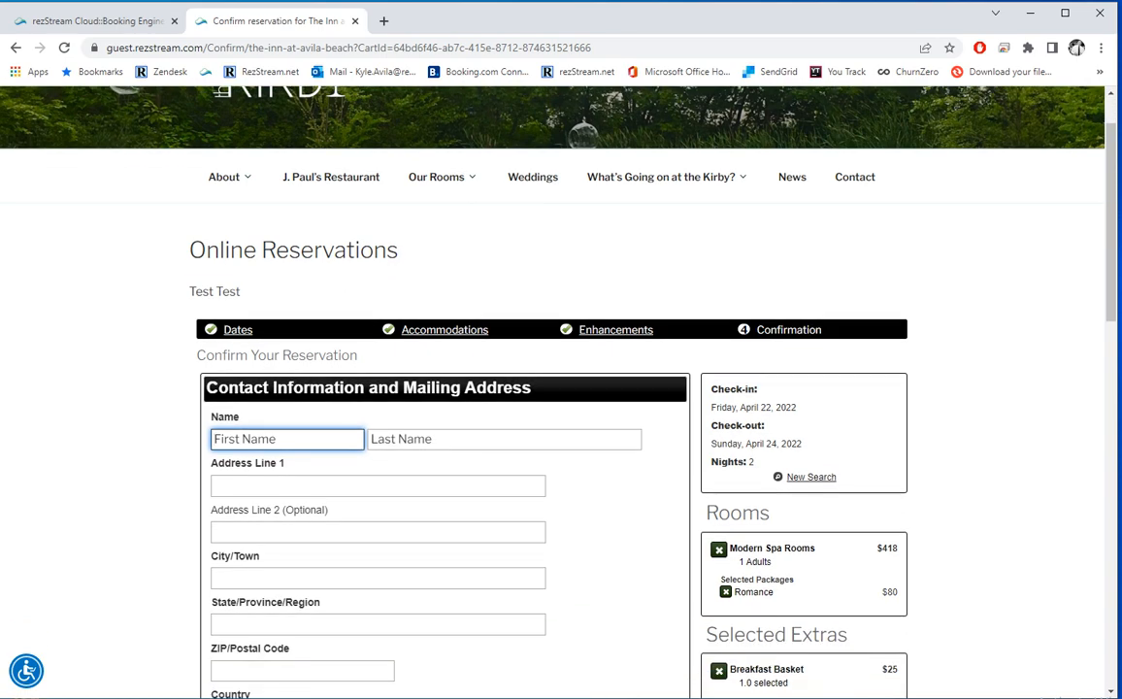
{"action": "key", "text": "Tab"}
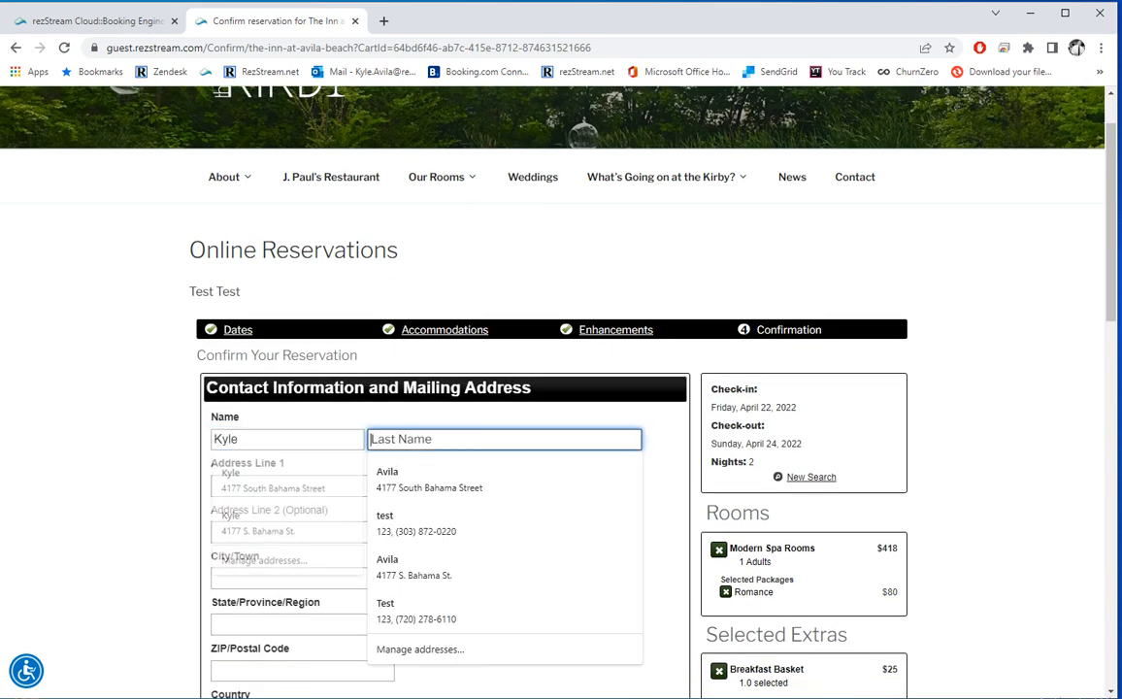
{"action": "key", "text": "Tab"}
{"action": "type", "text": "123"}
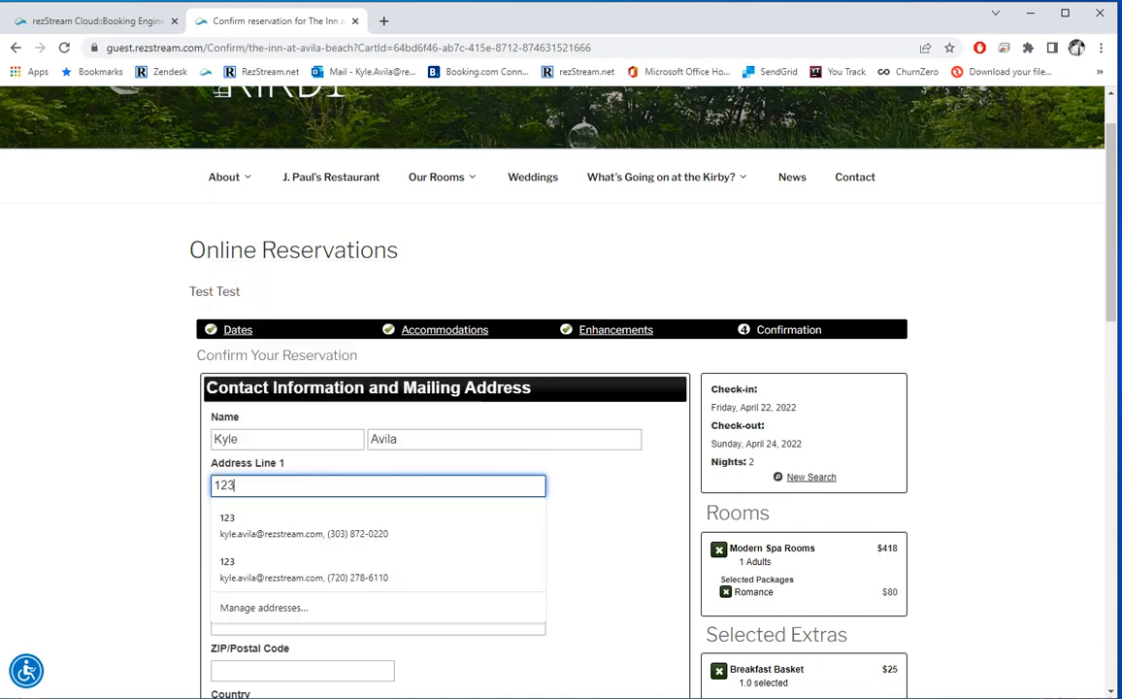
{"action": "key", "text": "Tab"}
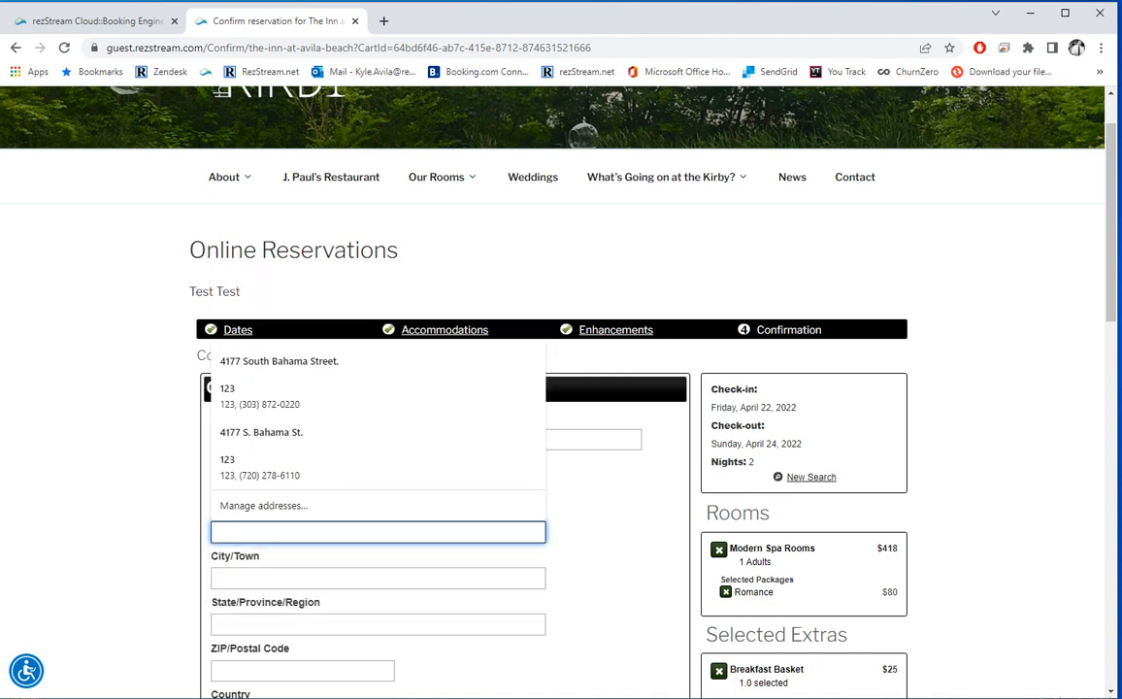
{"action": "type", "text": "Aurora"}
{"action": "key", "text": "Tab"}
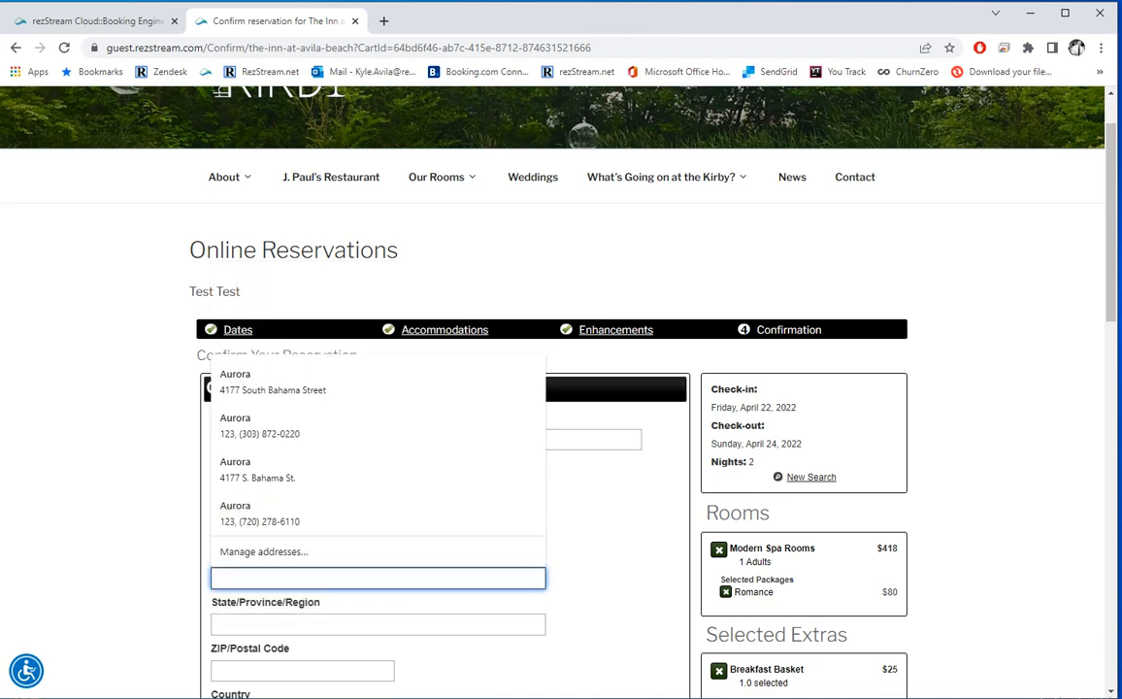
{"action": "type", "text": "CO"}
{"action": "key", "text": "Tab"}
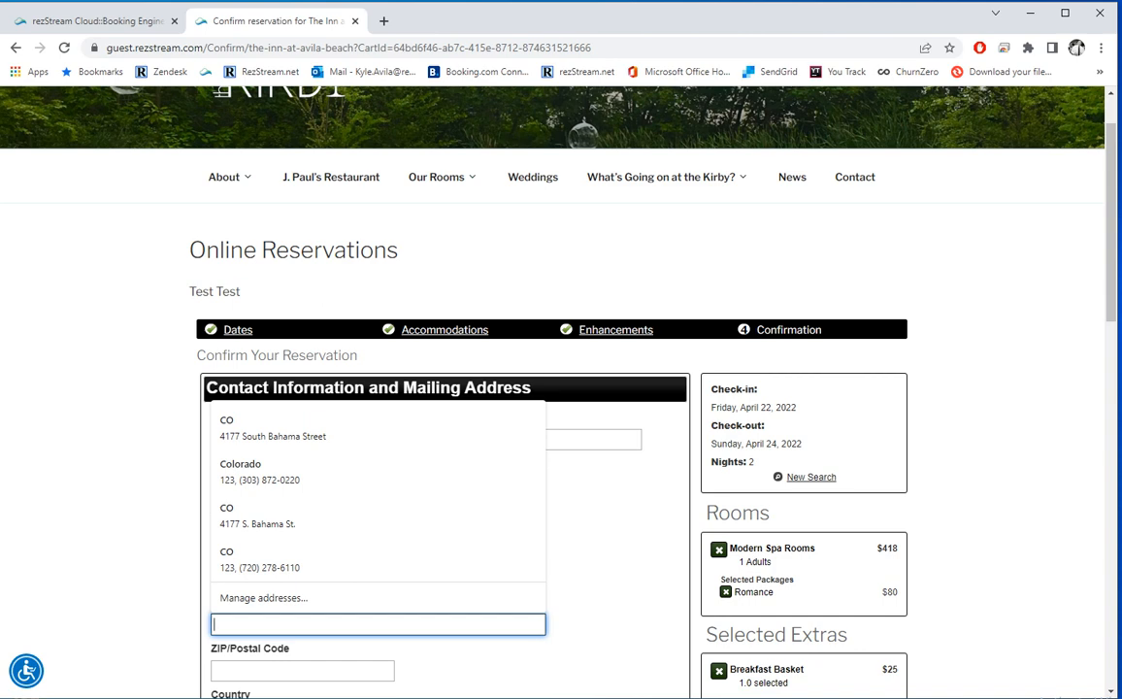
{"action": "key", "text": "Tab"}
{"action": "key", "text": "Tab"}
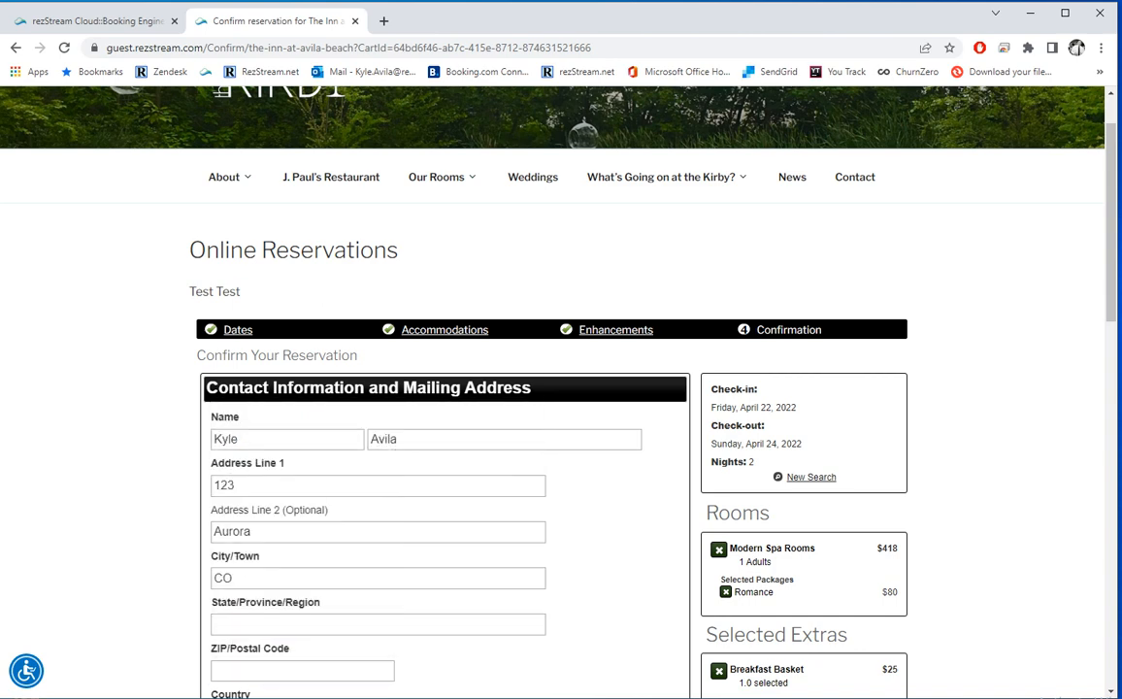
Step: Move the misplaced city into the City field, choose Colorado, and enter the ZIP code
{"action": "double_click", "coordinate": [248, 532]}
{"action": "key", "text": "BackSpace"}
{"action": "key", "text": "Tab"}
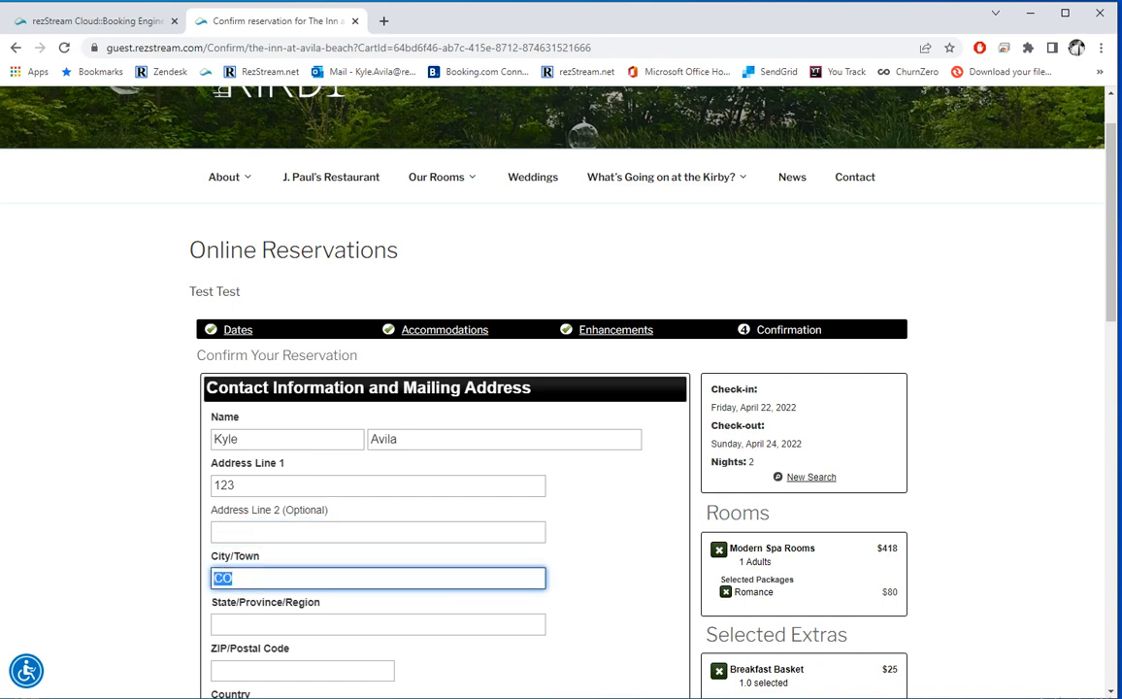
{"action": "type", "text": "Aurora"}
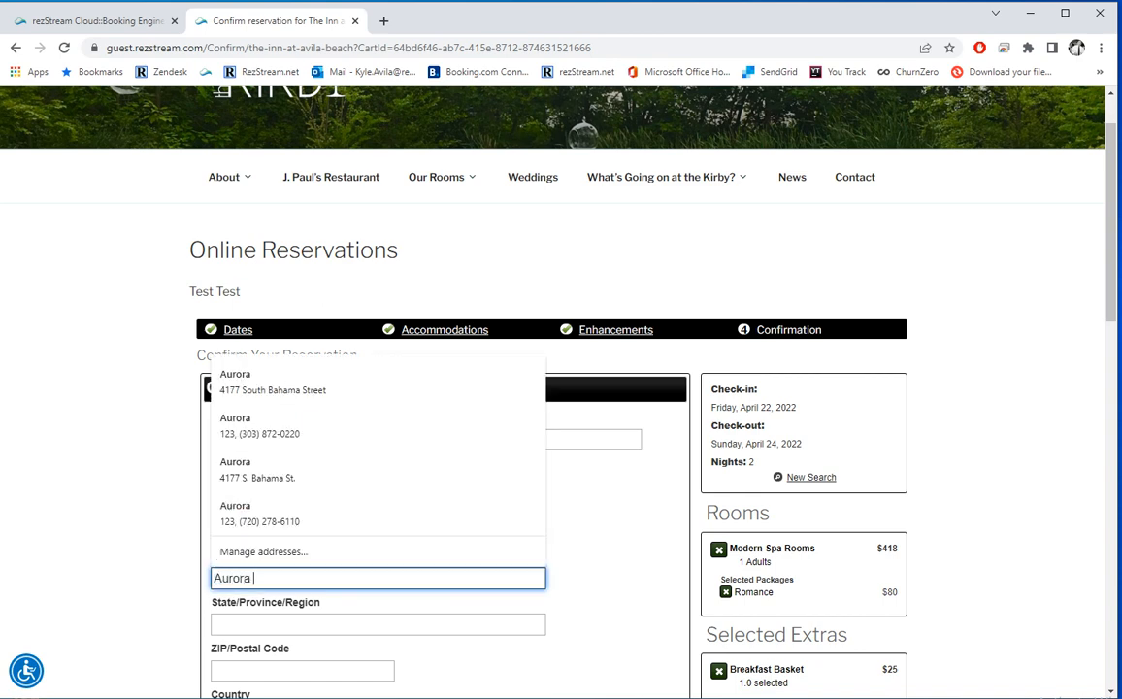
{"action": "key", "text": "Tab"}
{"action": "type", "text": "CO"}
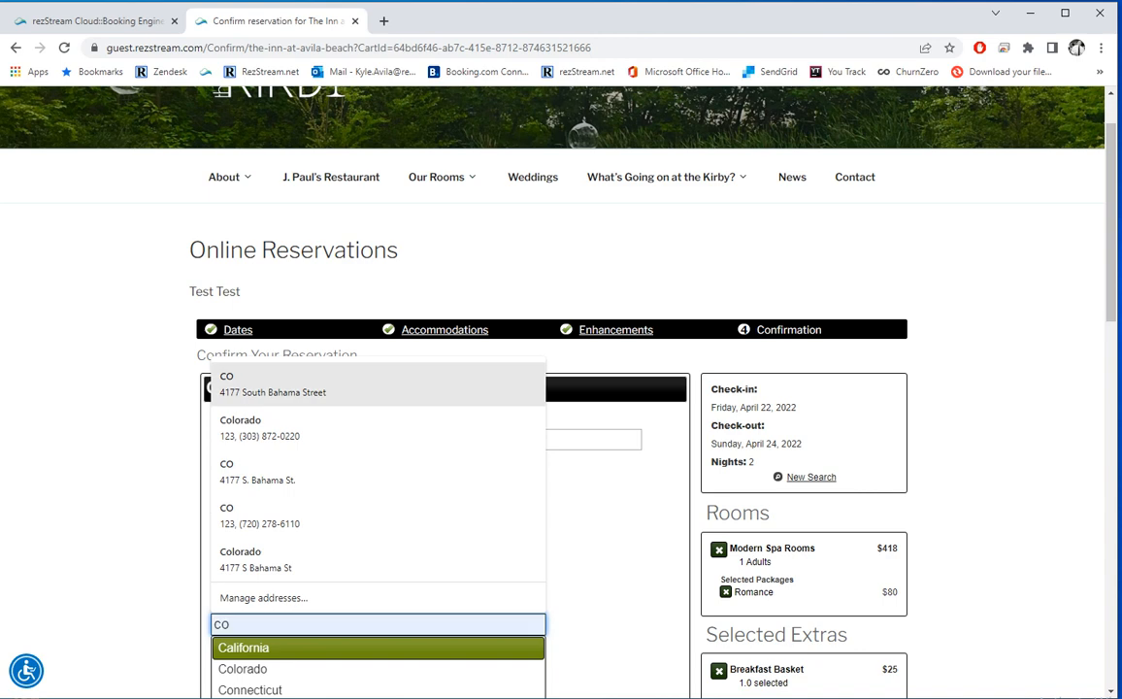
{"action": "left_click", "coordinate": [254, 669]}
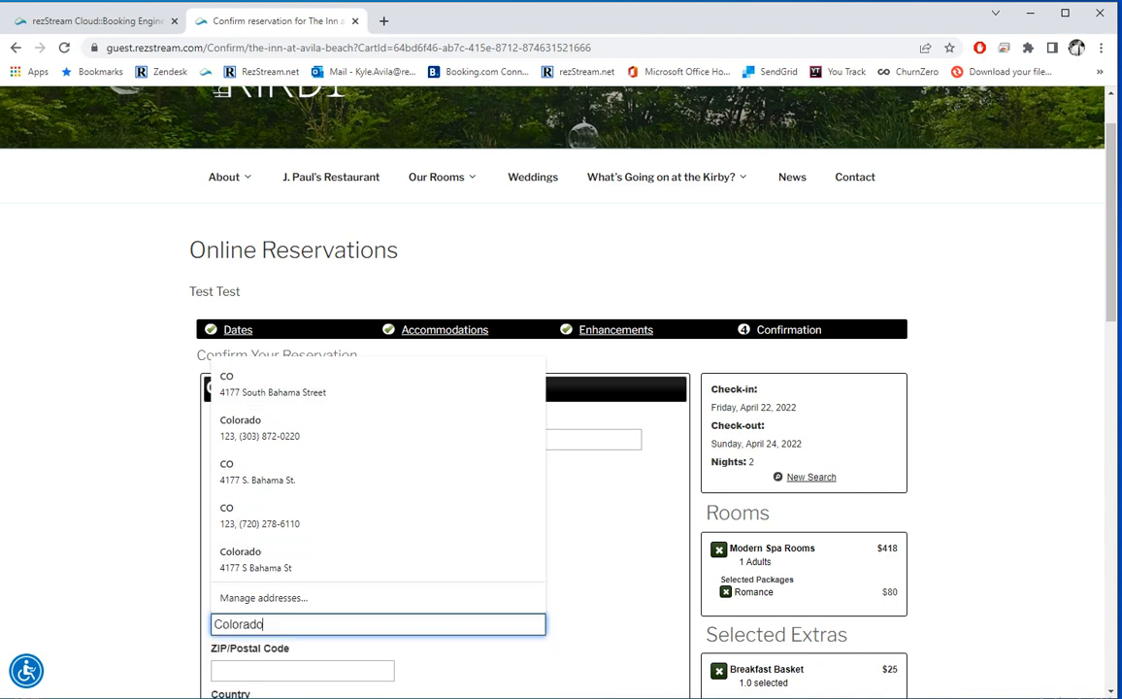
{"action": "key", "text": "Tab"}
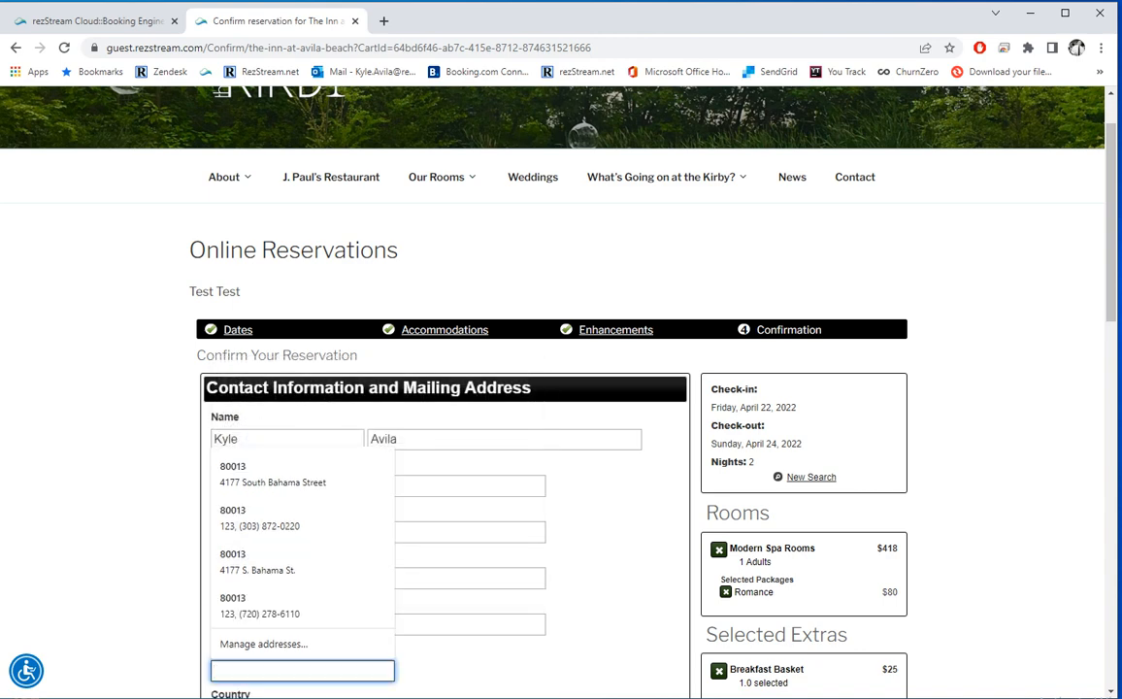
{"action": "type", "text": "80013"}
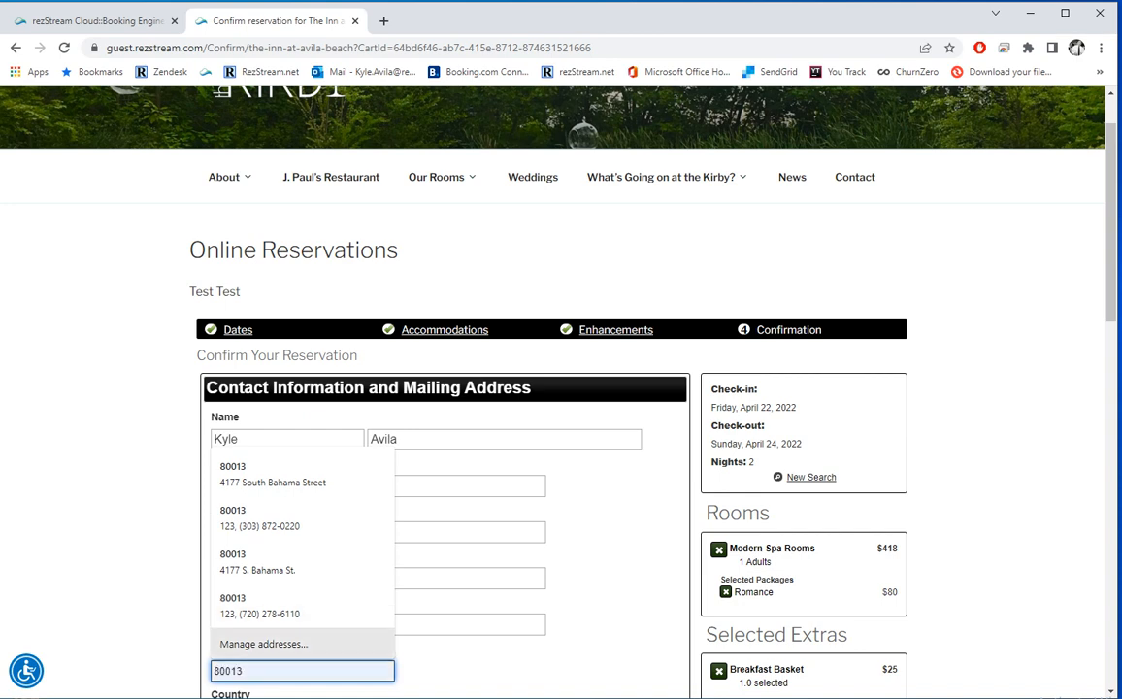
Step: Fill in the guest's e-mail and phone by accepting the saved autofill suggestion
{"action": "scroll", "coordinate": [554, 388], "scroll_direction": "down", "scroll_amount": 3}
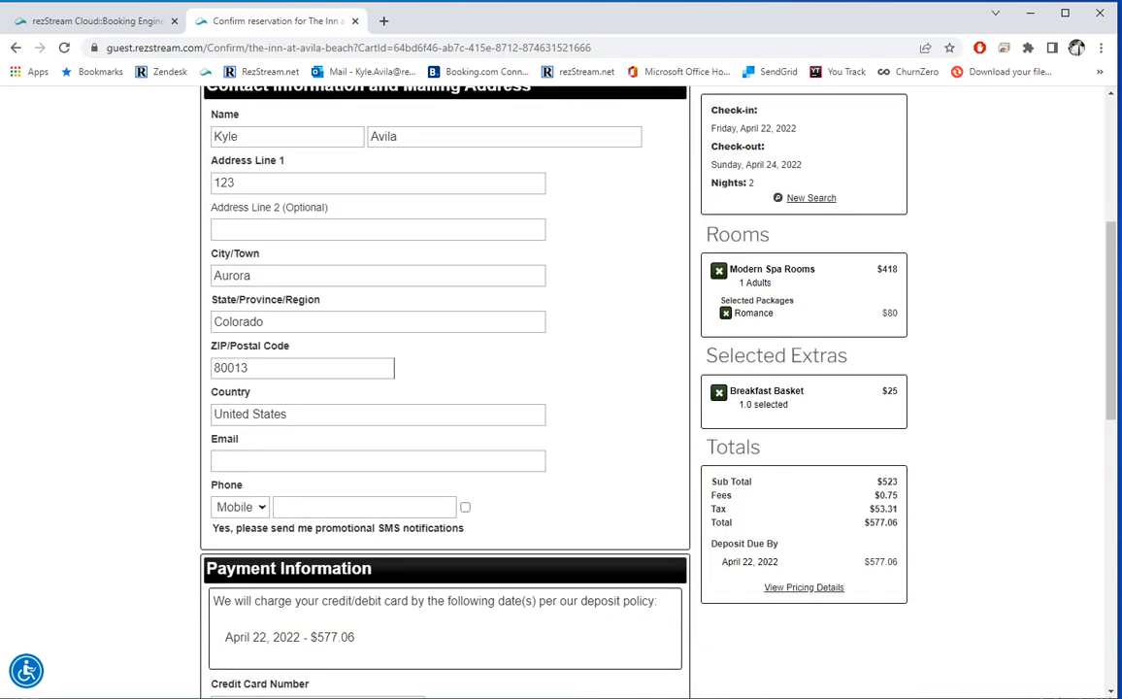
{"action": "left_click", "coordinate": [378, 461]}
{"action": "type", "text": "kyle"}
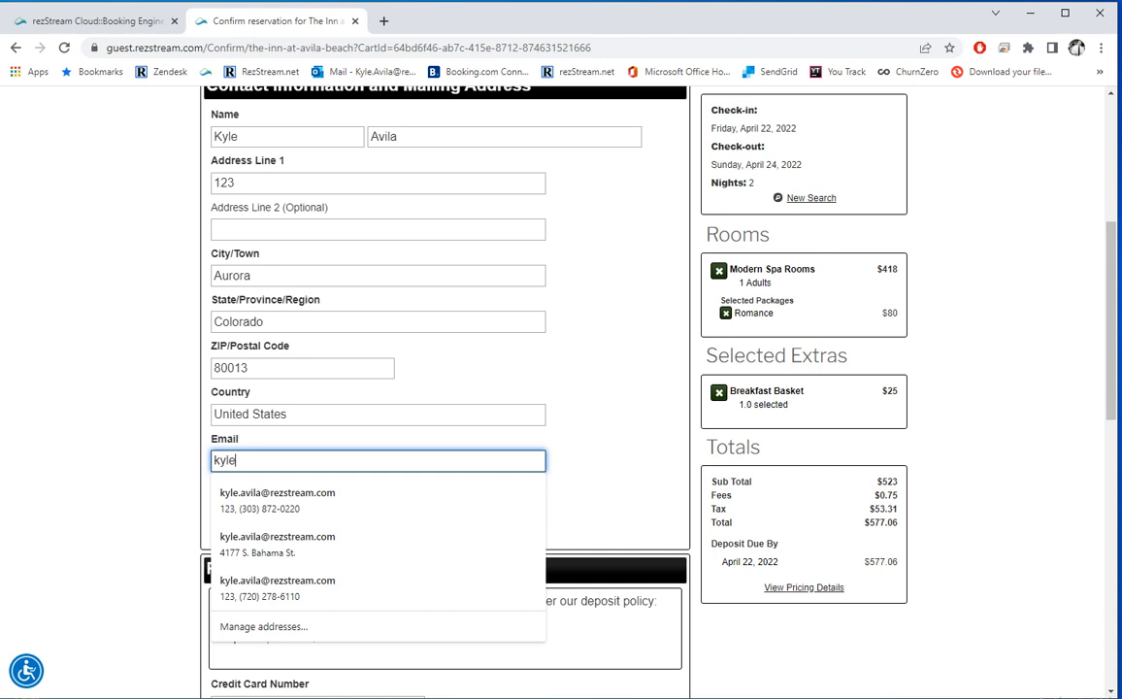
{"action": "key", "text": "Down"}
{"action": "key", "text": "Return"}
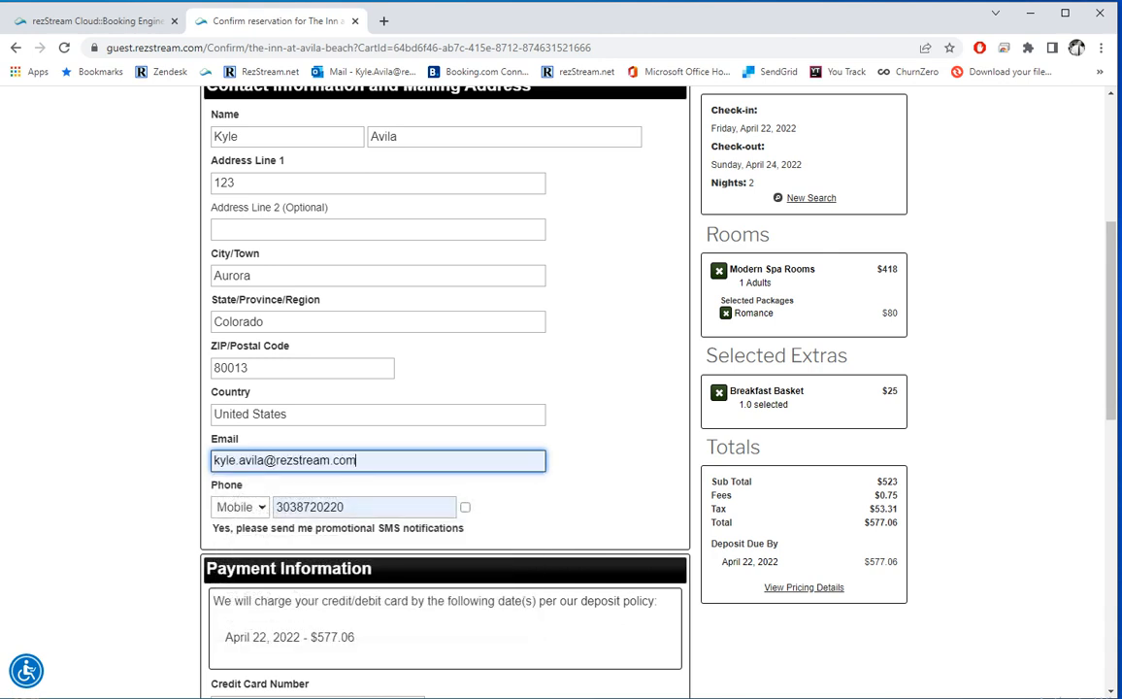
{"action": "scroll", "coordinate": [446, 389], "scroll_direction": "down", "scroll_amount": 2}
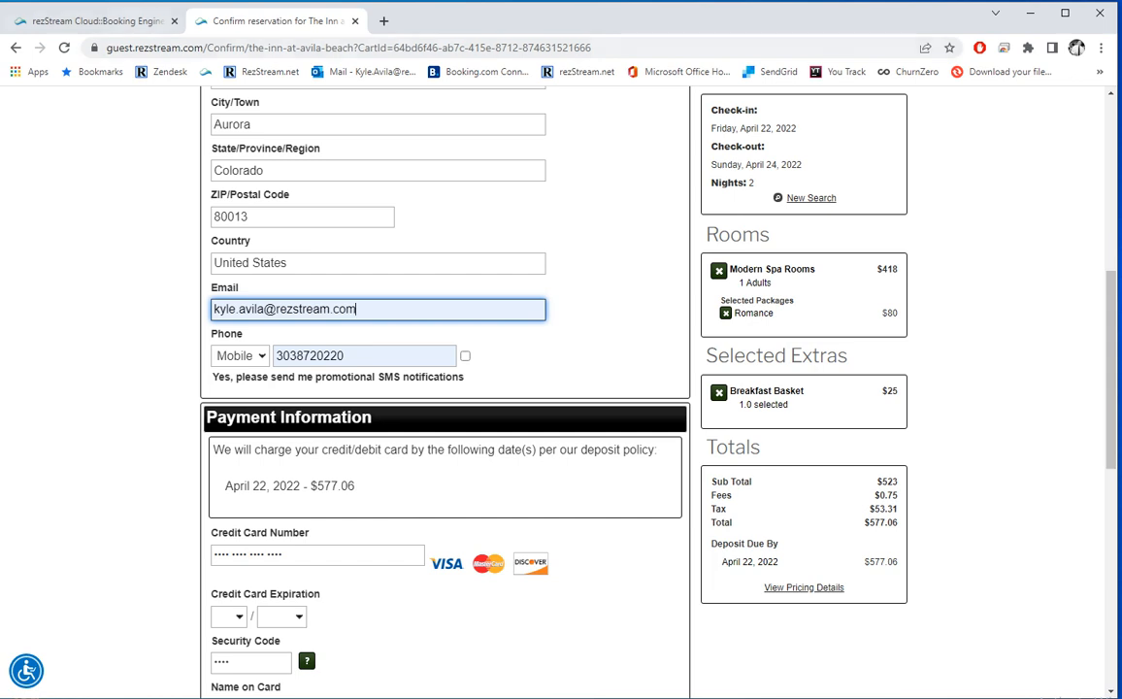
{"action": "left_click", "coordinate": [90, 21]}
Step: Review the First Policy under Configuration > Deposit Policies, then return to the confirmation form
{"action": "left_click", "coordinate": [62, 347]}
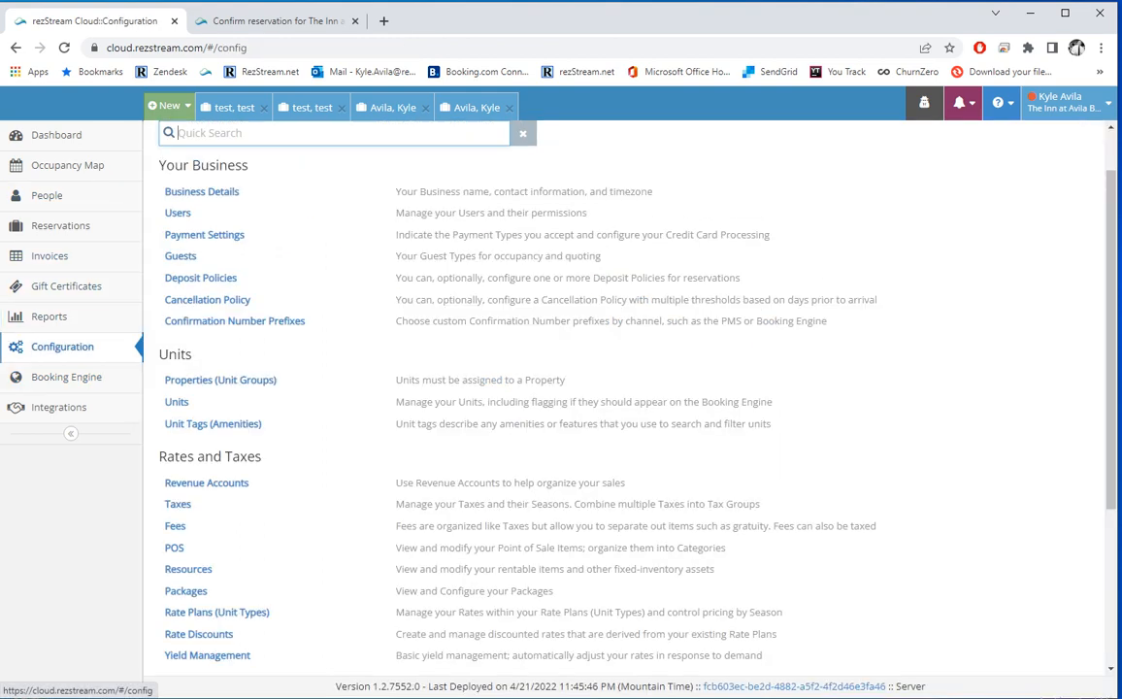
{"action": "left_click", "coordinate": [200, 278]}
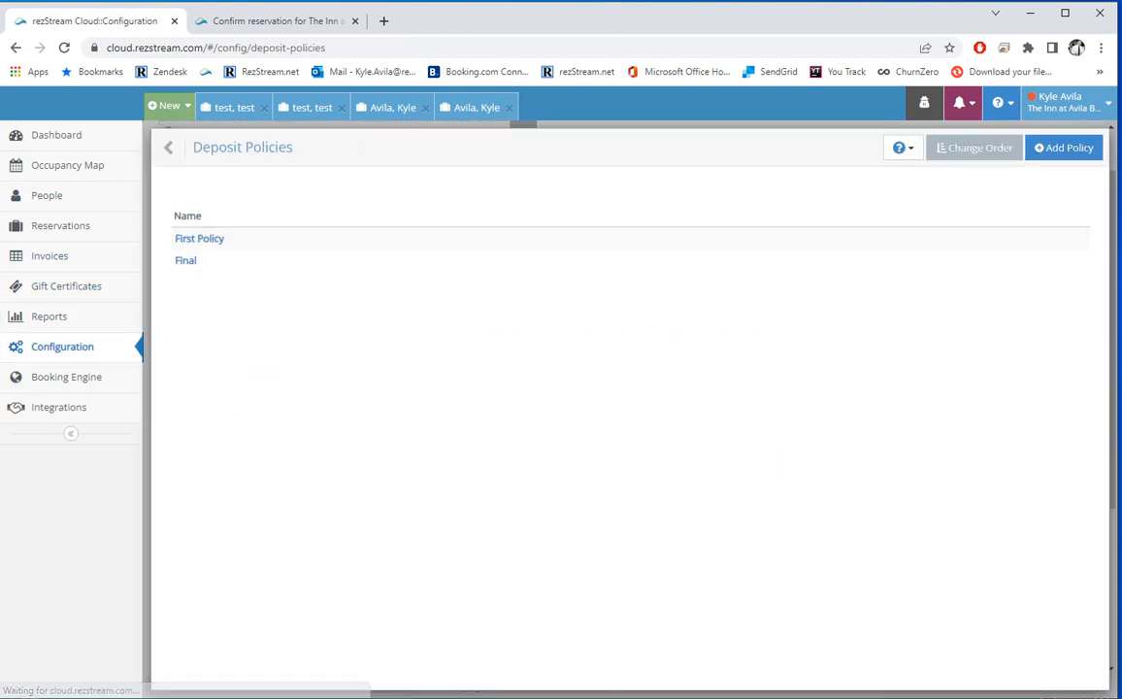
{"action": "left_click", "coordinate": [197, 239]}
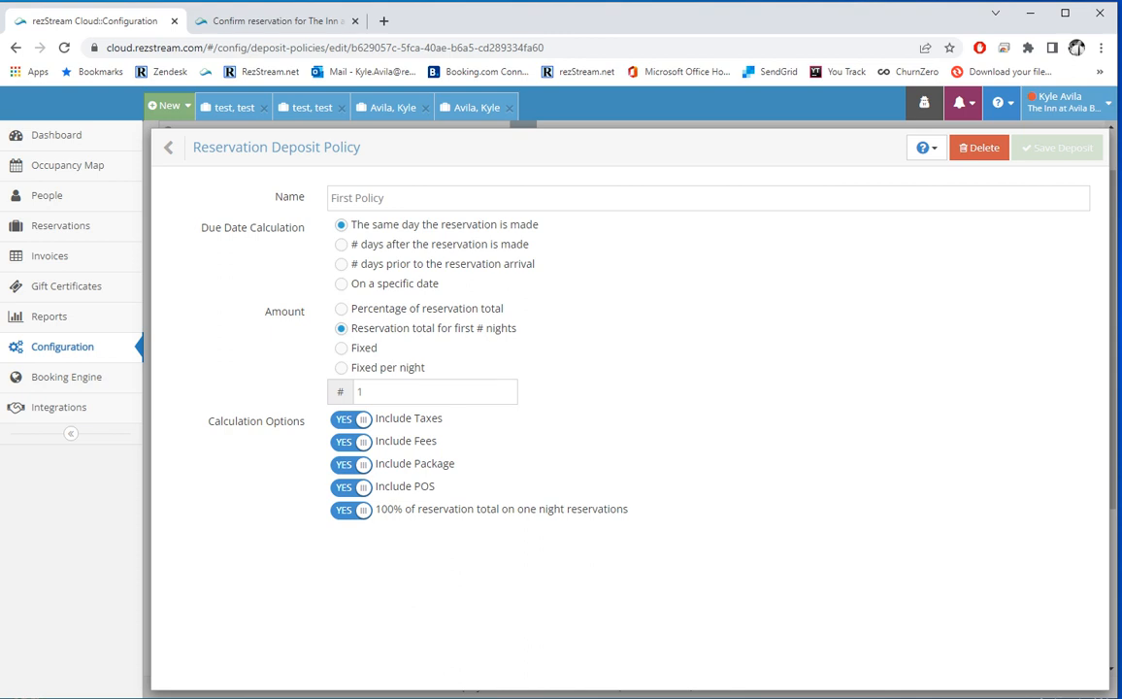
{"action": "key", "text": "ctrl+Tab"}
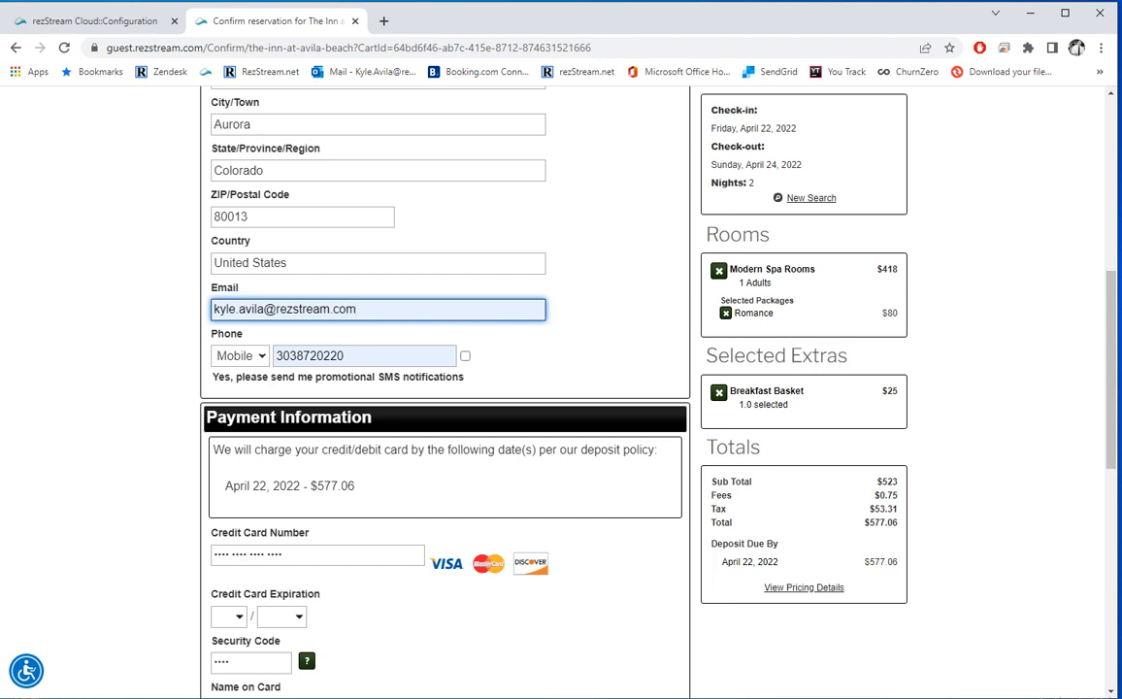
Step: Enter the test Visa card number, 6/2022 expiration date, and the card's security code
{"action": "scroll", "coordinate": [445, 388], "scroll_direction": "down", "scroll_amount": 1}
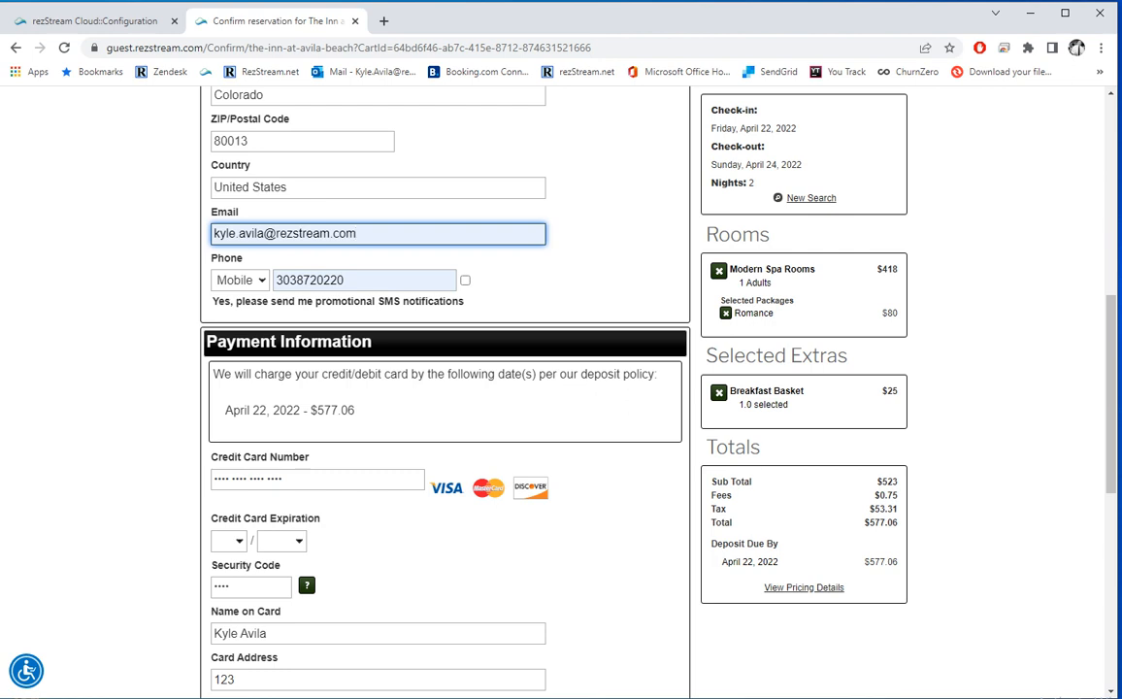
{"action": "left_click", "coordinate": [317, 479]}
{"action": "type", "text": "411111"}
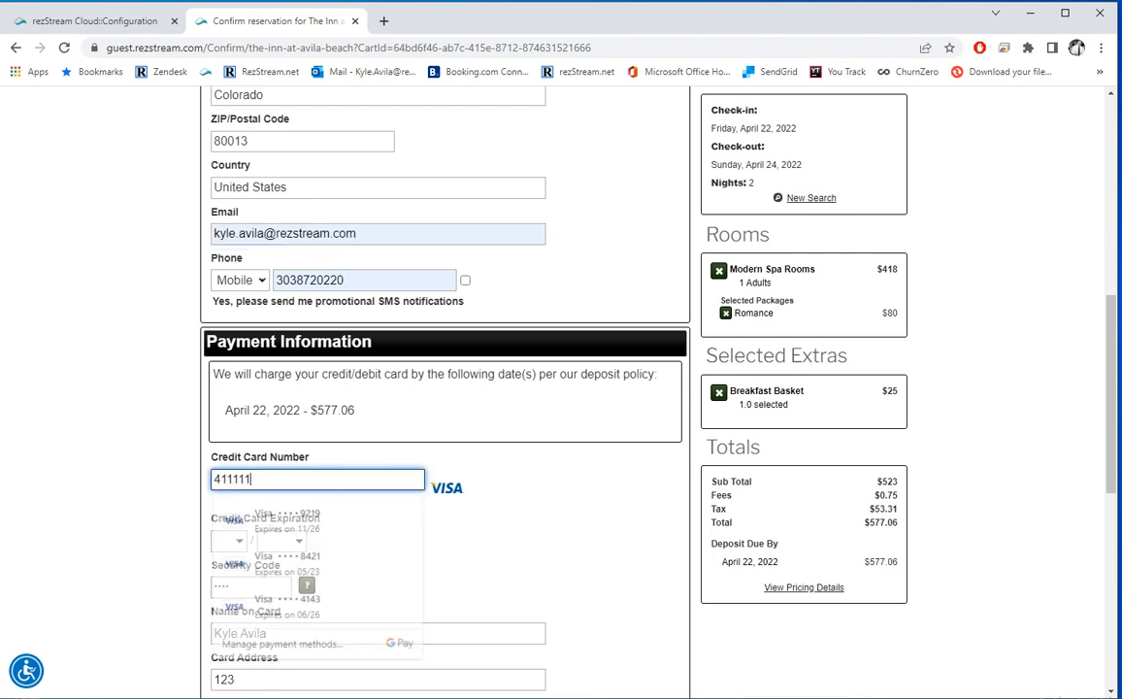
{"action": "type", "text": "1111111111"}
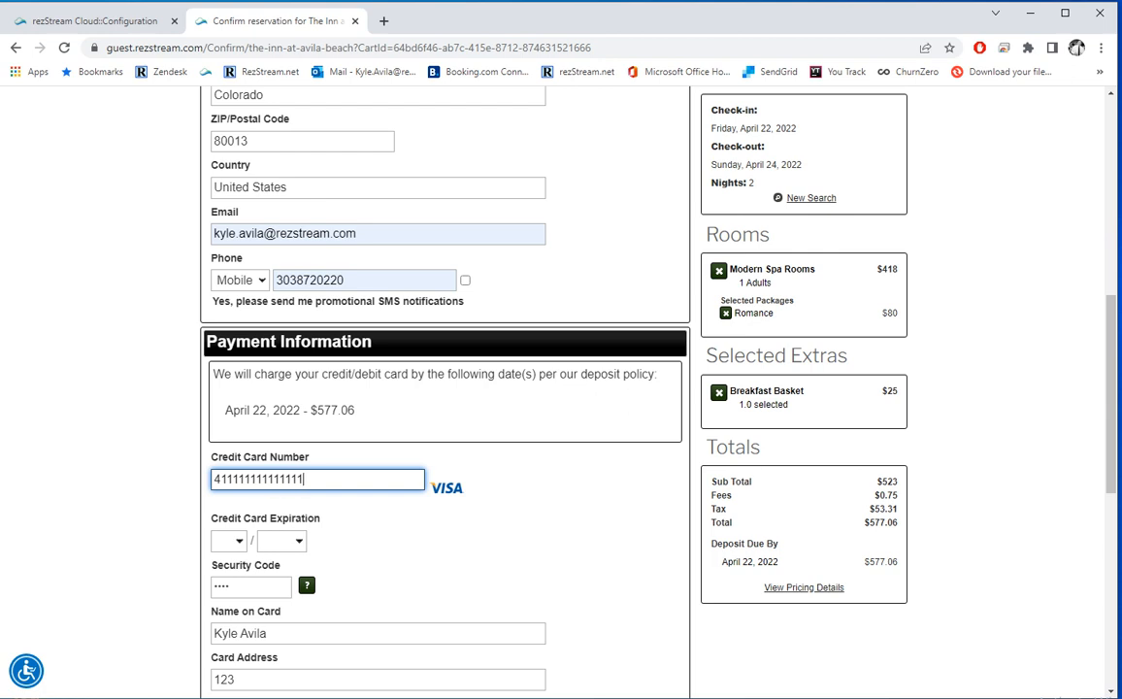
{"action": "key", "text": "Tab"}
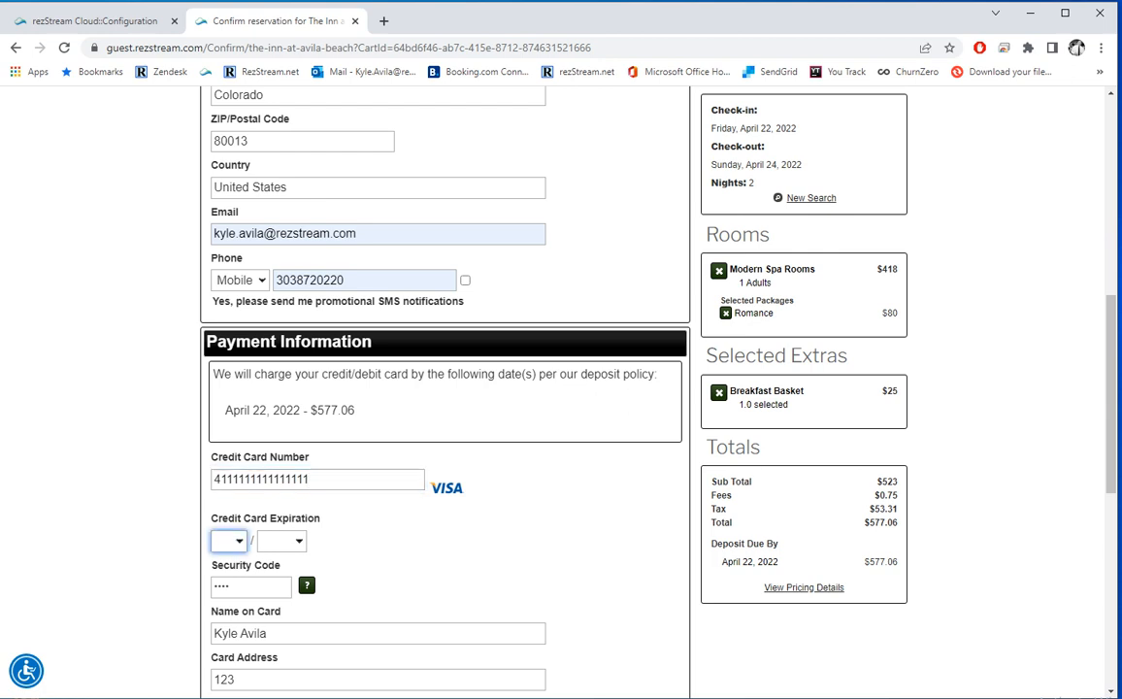
{"action": "type", "text": "6"}
{"action": "key", "text": "Tab"}
{"action": "type", "text": "2022"}
{"action": "key", "text": "Tab"}
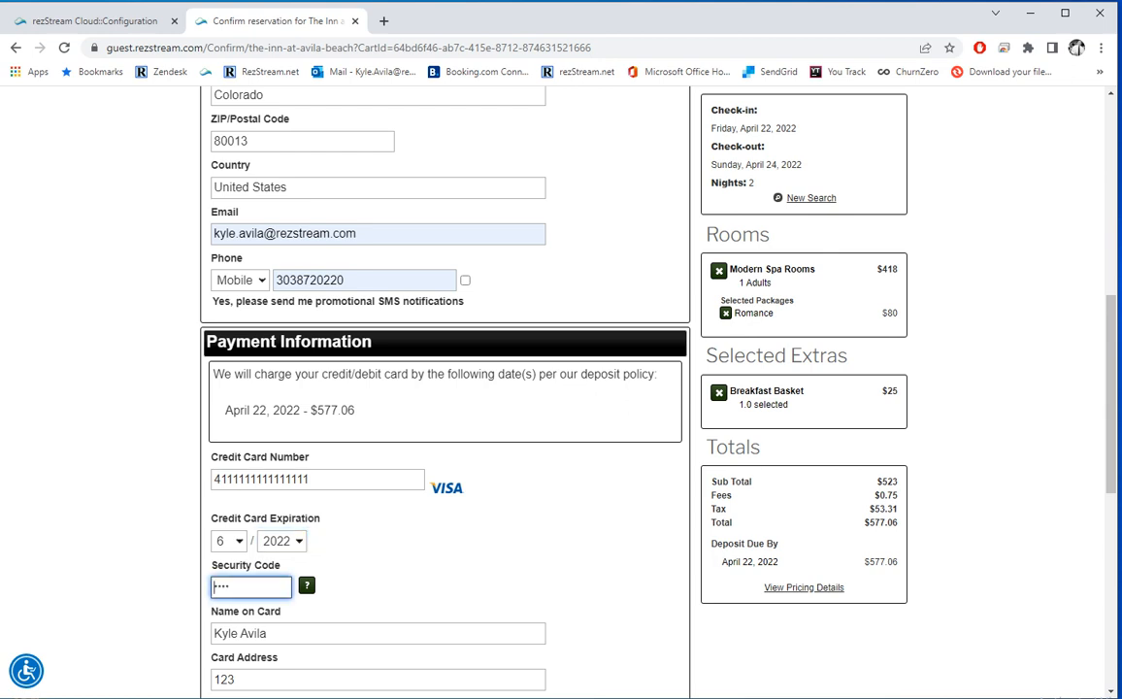
{"action": "type", "text": "123"}
{"action": "scroll", "coordinate": [561, 388], "scroll_direction": "down", "scroll_amount": 3}
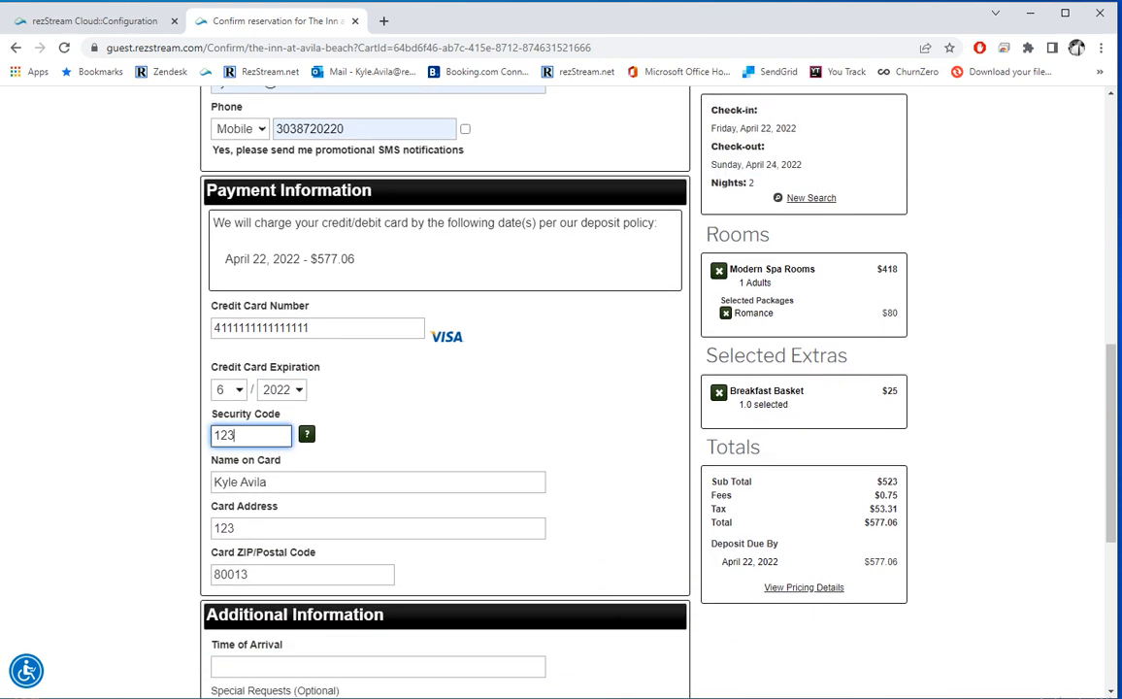
{"action": "scroll", "coordinate": [562, 388], "scroll_direction": "down", "scroll_amount": 3}
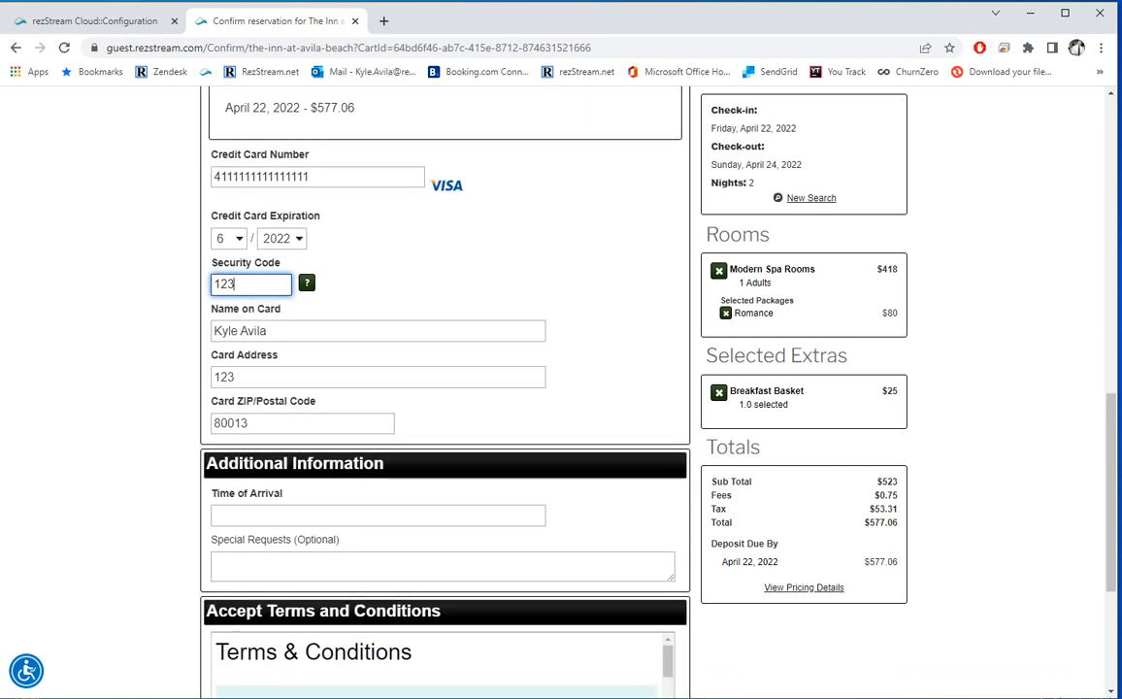
Step: Set the guest's time of arrival to 12
{"action": "left_click", "coordinate": [377, 515]}
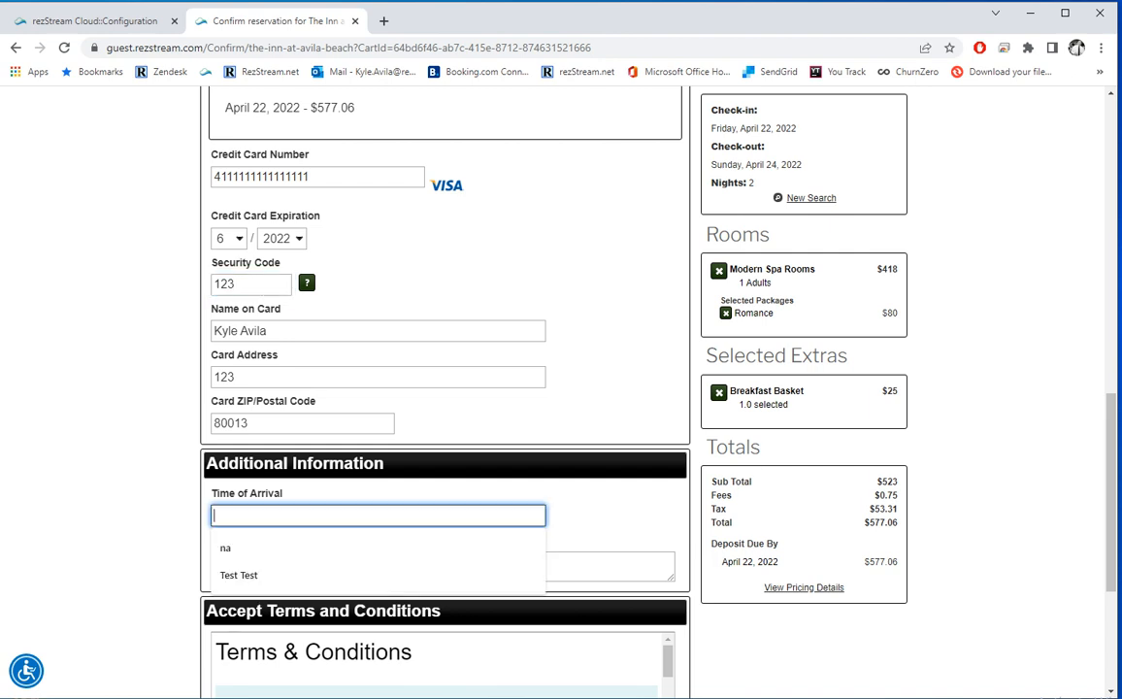
{"action": "type", "text": "12"}
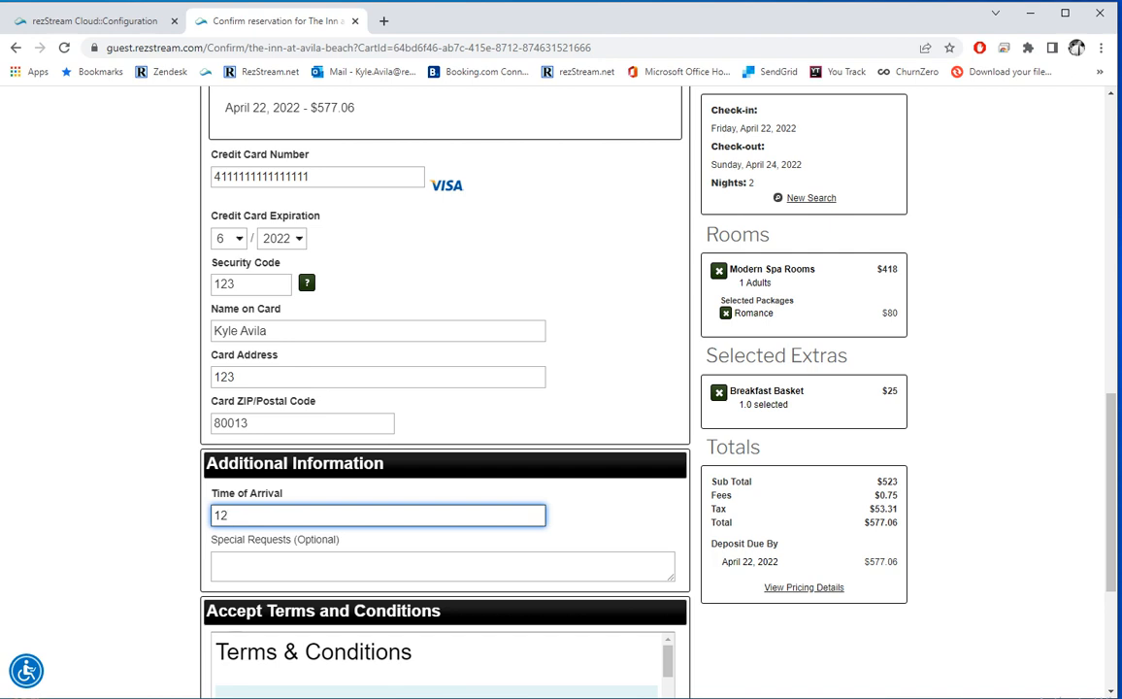
{"action": "key", "text": "Tab"}
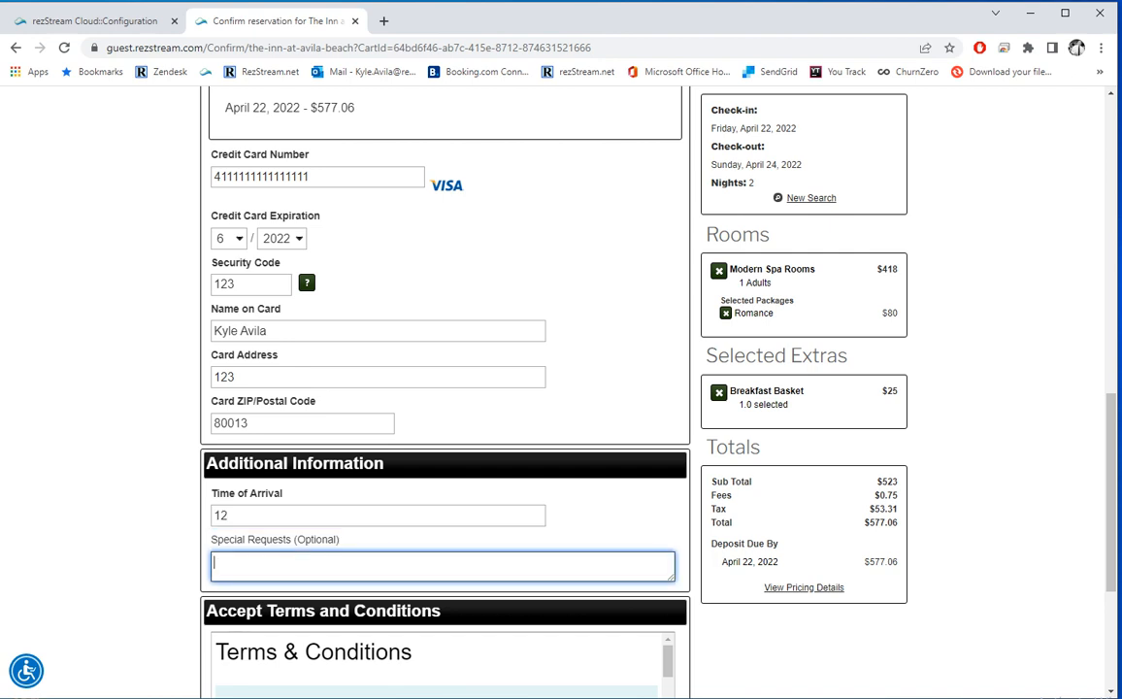
{"action": "scroll", "coordinate": [561, 388], "scroll_direction": "down", "scroll_amount": 2}
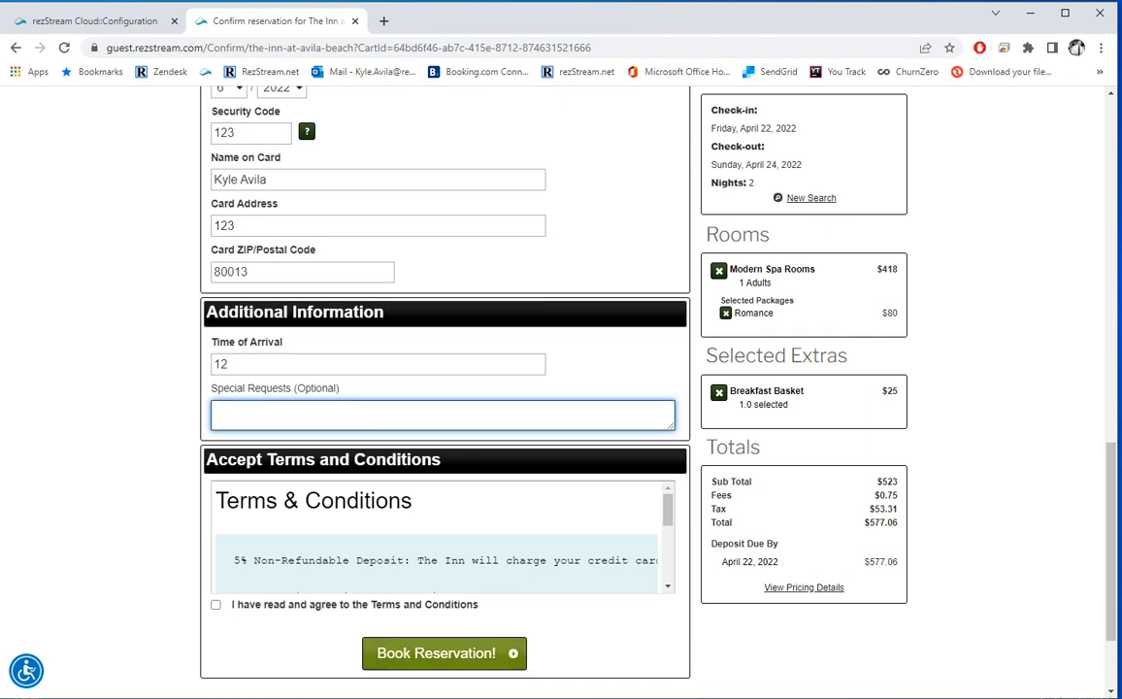
Step: Agree to the Terms and Conditions and book the reservation
{"action": "left_click", "coordinate": [445, 653]}
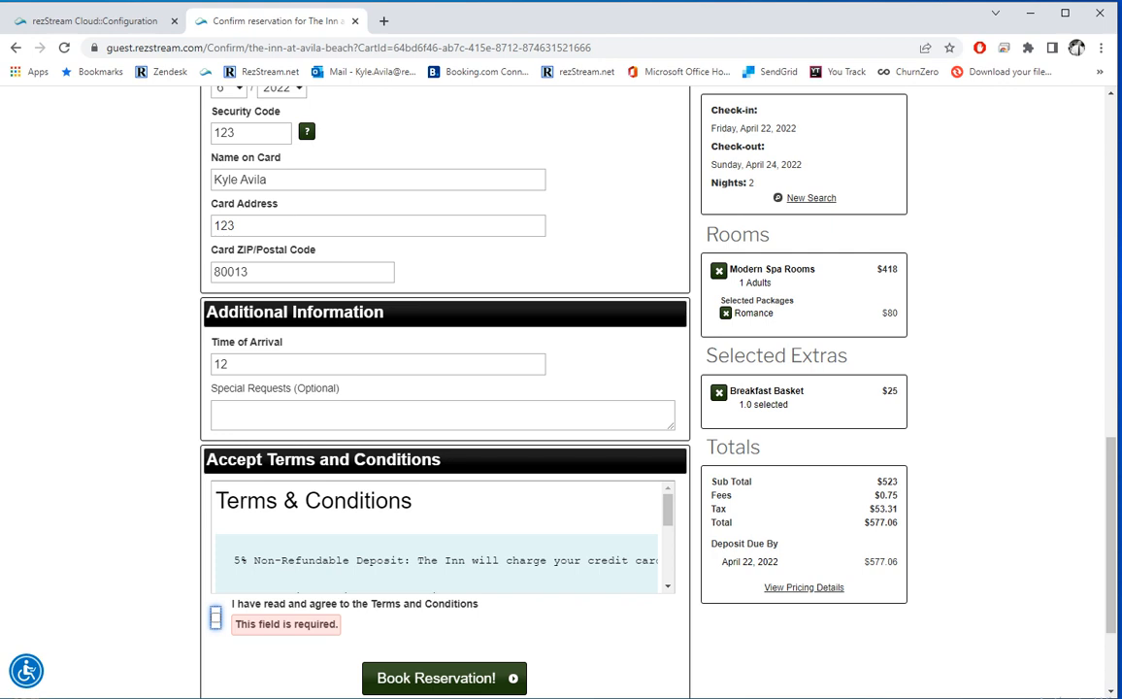
{"action": "scroll", "coordinate": [439, 536], "scroll_direction": "down", "scroll_amount": 5}
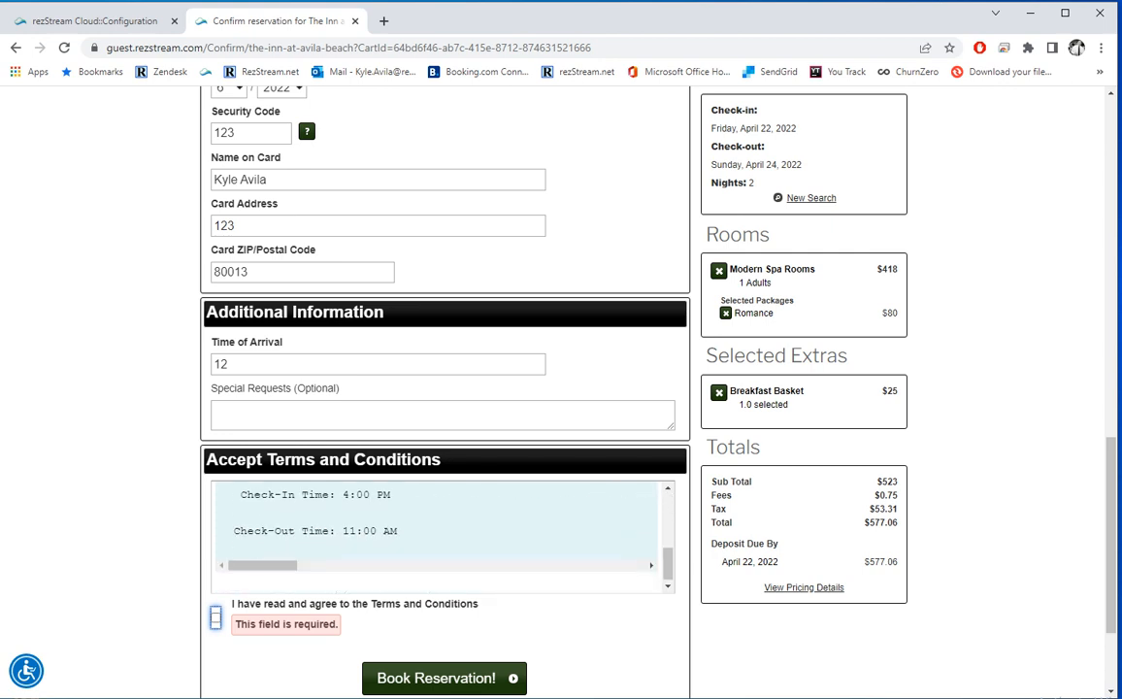
{"action": "scroll", "coordinate": [438, 536], "scroll_direction": "up", "scroll_amount": 5}
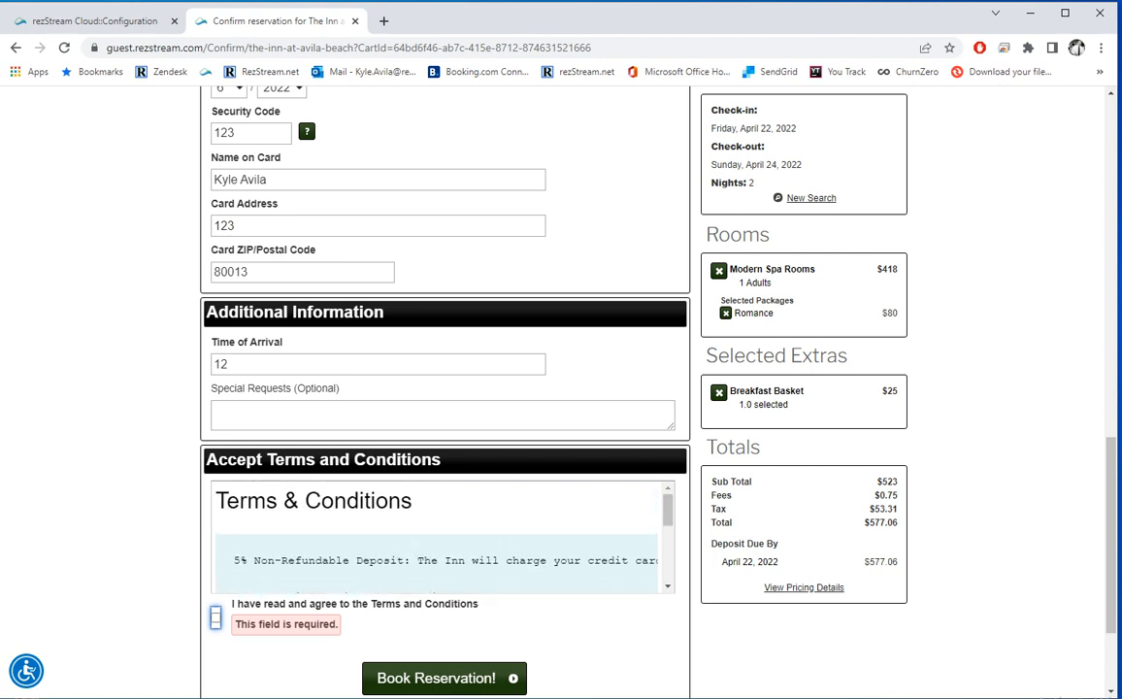
{"action": "left_click", "coordinate": [215, 618]}
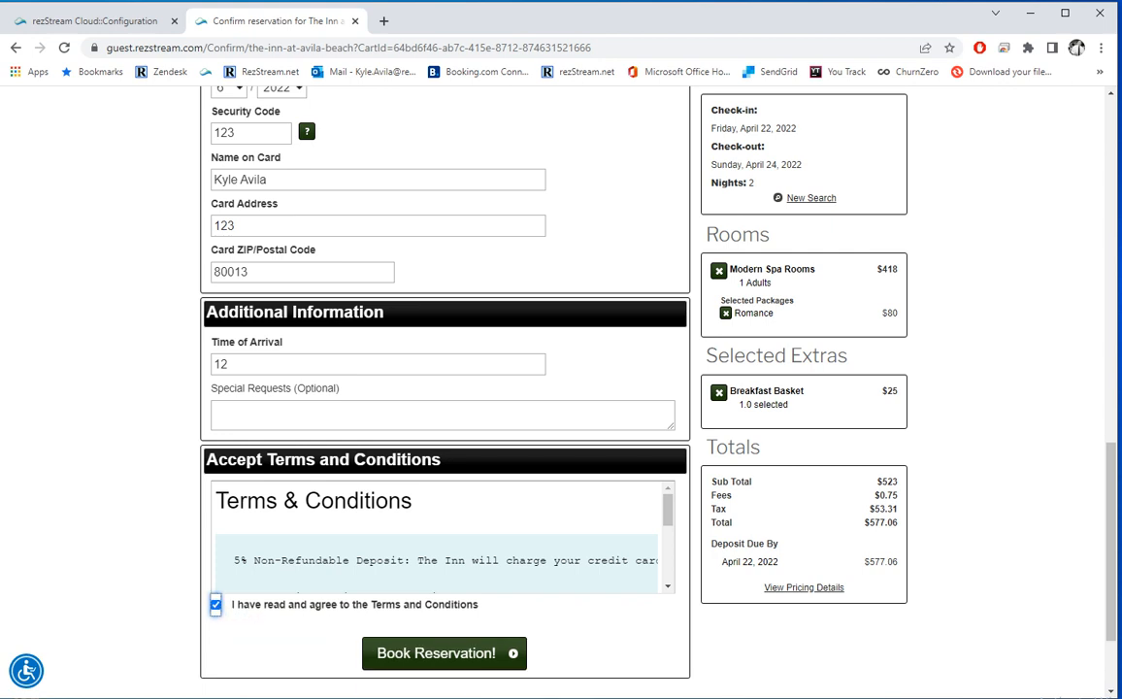
{"action": "left_click", "coordinate": [445, 654]}
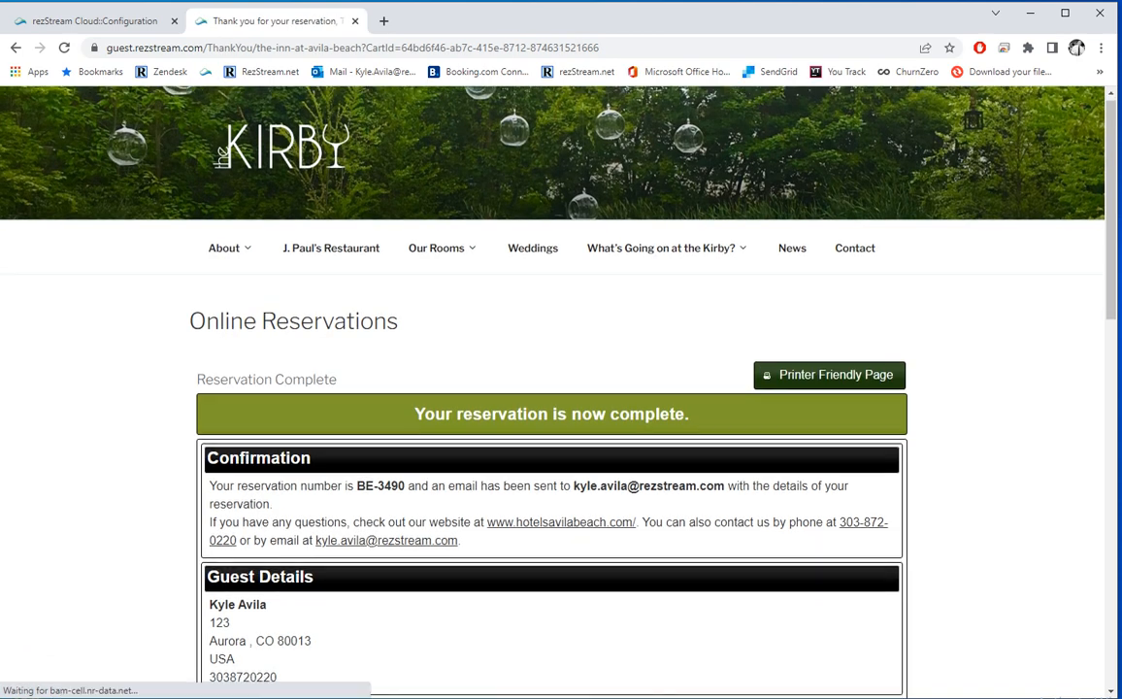
Step: Review the Reservation Complete page showing the $577.06 grand total, then return to the admin tab
{"action": "scroll", "coordinate": [551, 389], "scroll_direction": "down", "scroll_amount": 1}
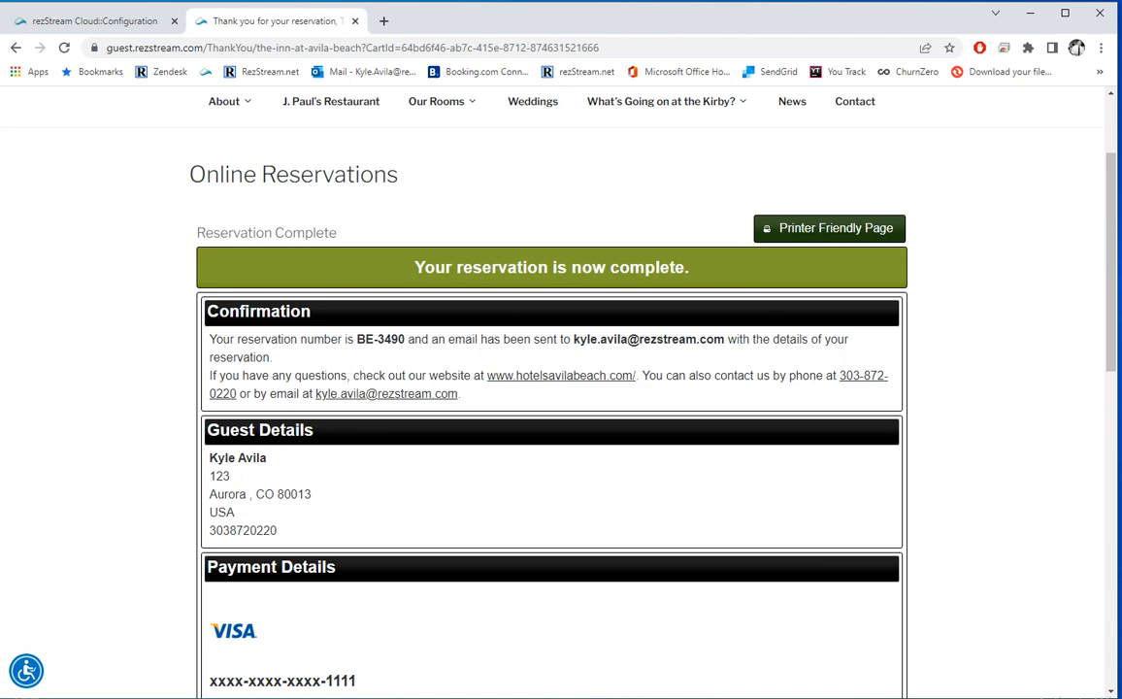
{"action": "scroll", "coordinate": [552, 388], "scroll_direction": "down", "scroll_amount": 8}
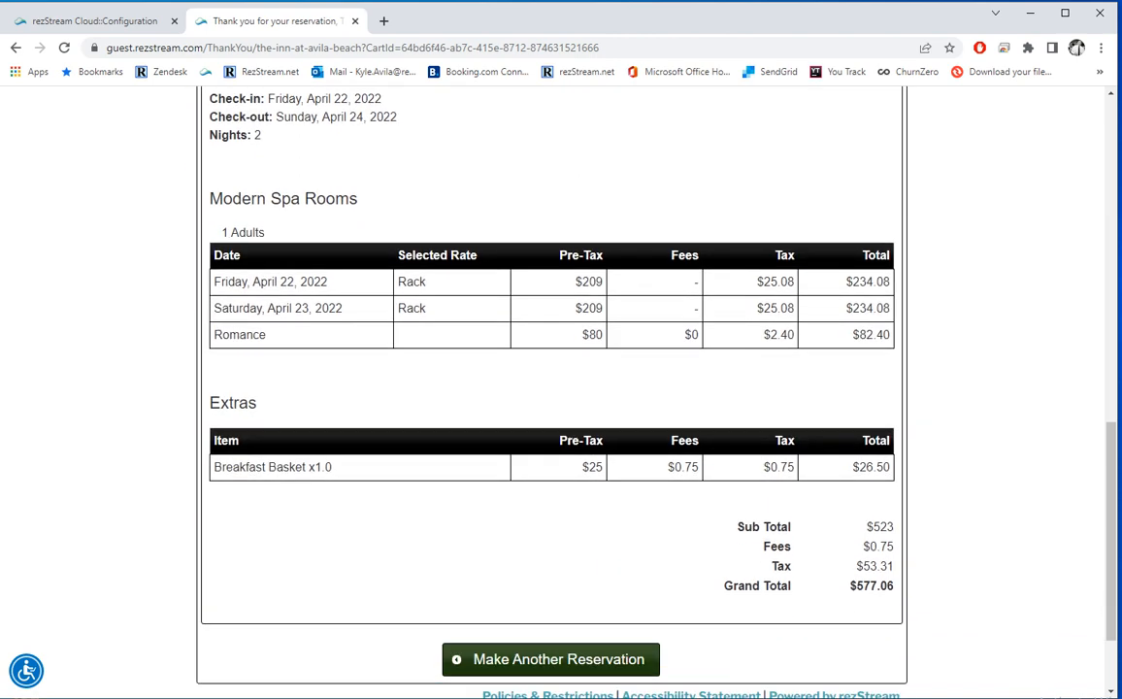
{"action": "scroll", "coordinate": [552, 388], "scroll_direction": "down", "scroll_amount": 1}
{"action": "scroll", "coordinate": [551, 388], "scroll_direction": "up", "scroll_amount": 10}
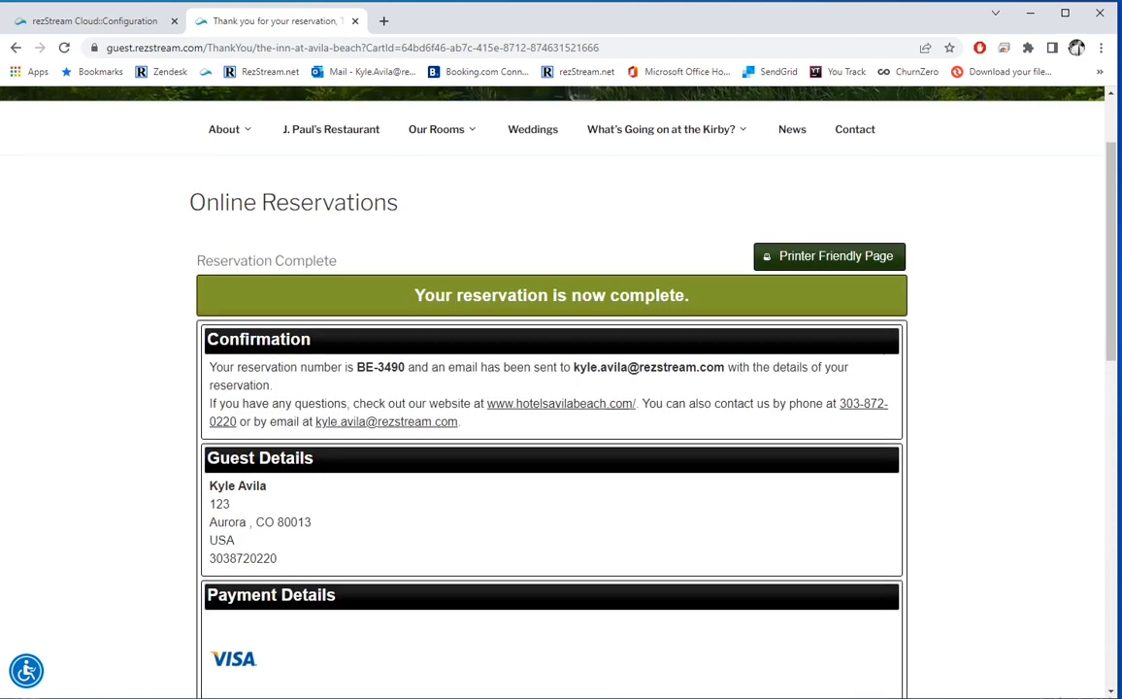
{"action": "scroll", "coordinate": [551, 388], "scroll_direction": "up", "scroll_amount": 1}
{"action": "scroll", "coordinate": [551, 389], "scroll_direction": "down", "scroll_amount": 2}
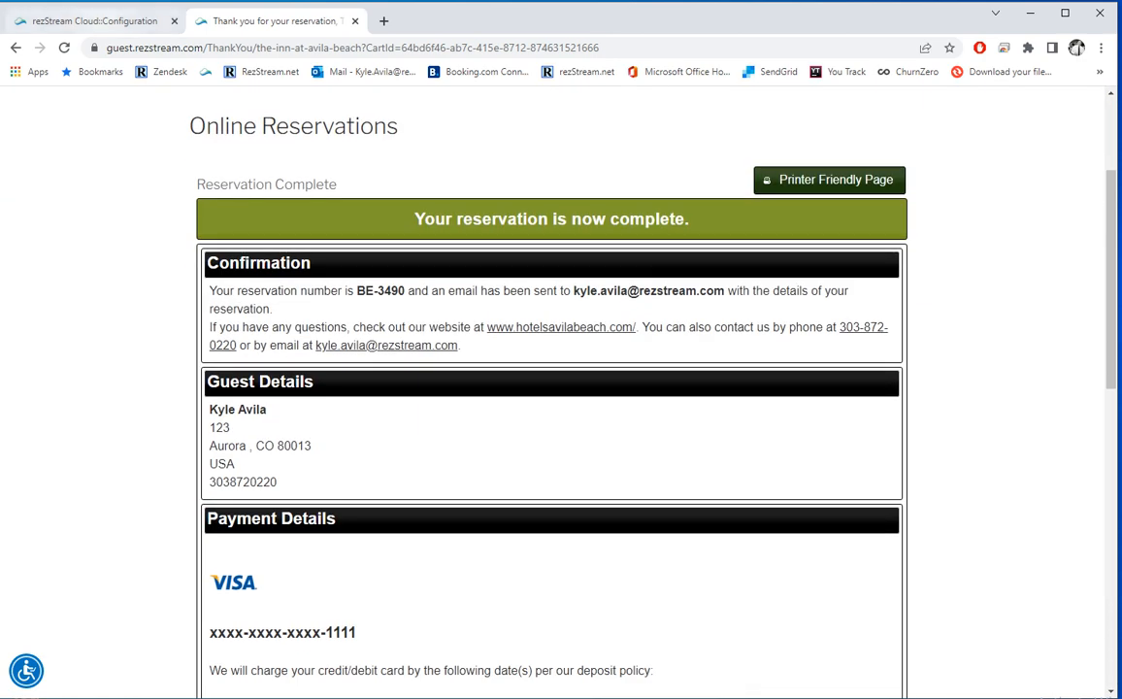
{"action": "left_click", "coordinate": [94, 20]}
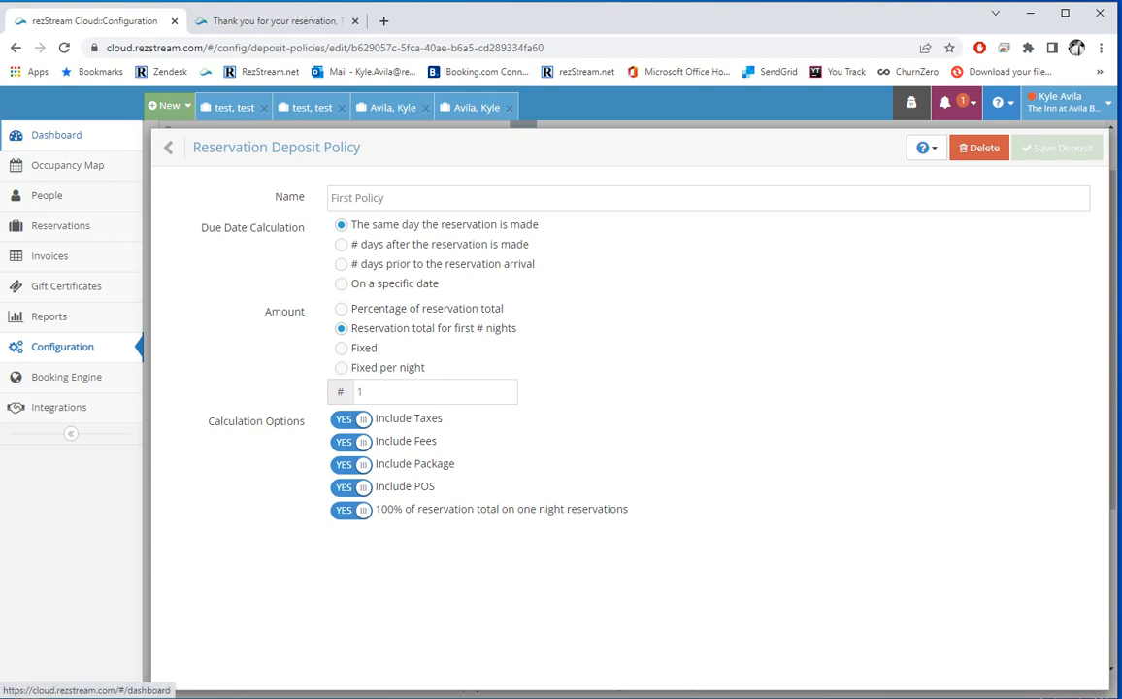
Step: Find the new $577.06 booking on the Dashboard and check its invoice, then open Booking Engine configuration
{"action": "left_click", "coordinate": [57, 135]}
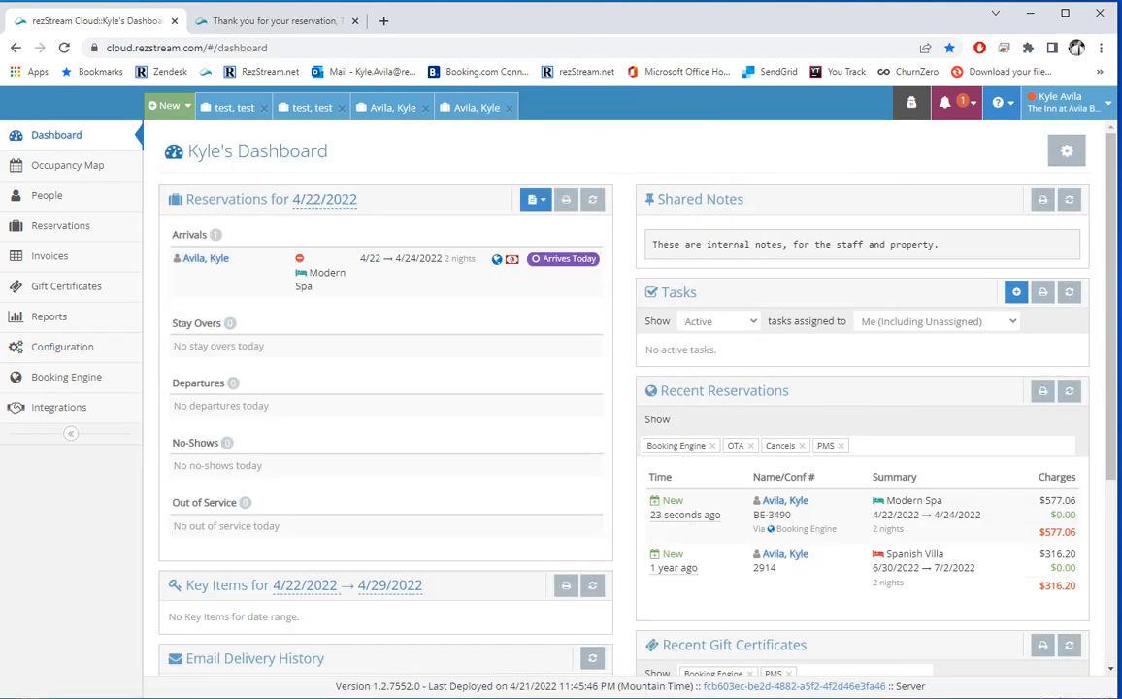
{"action": "left_click", "coordinate": [767, 500]}
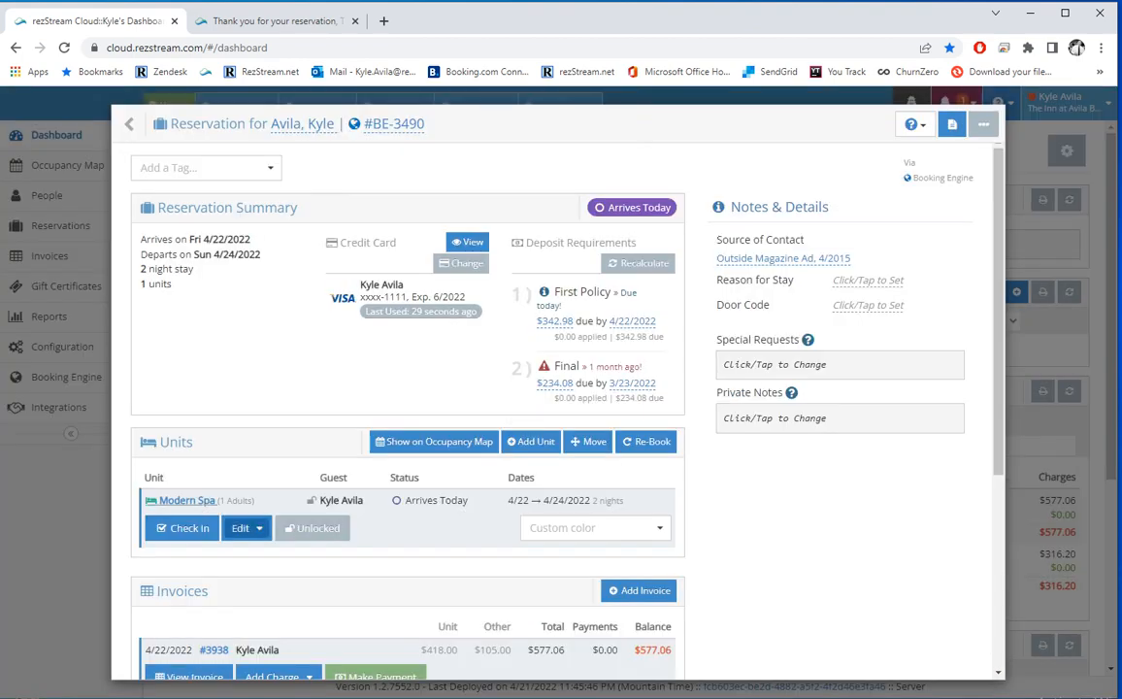
{"action": "scroll", "coordinate": [261, 528], "scroll_direction": "down", "scroll_amount": 2}
{"action": "left_click", "coordinate": [214, 499]}
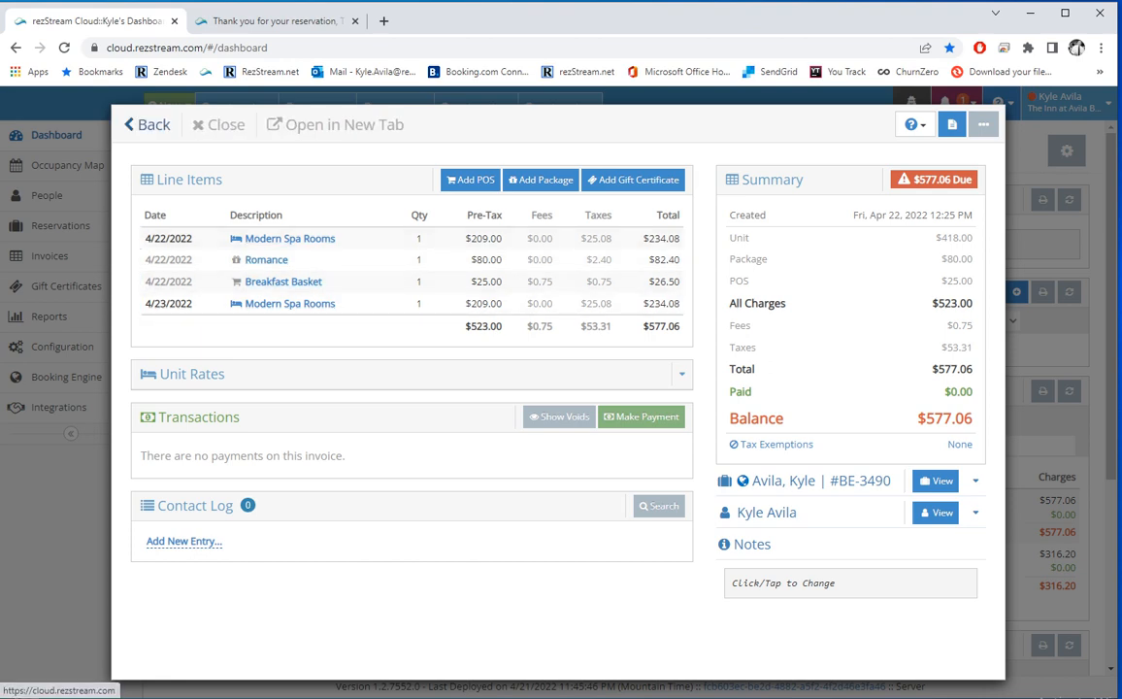
{"action": "left_click", "coordinate": [136, 124]}
{"action": "left_click", "coordinate": [136, 125]}
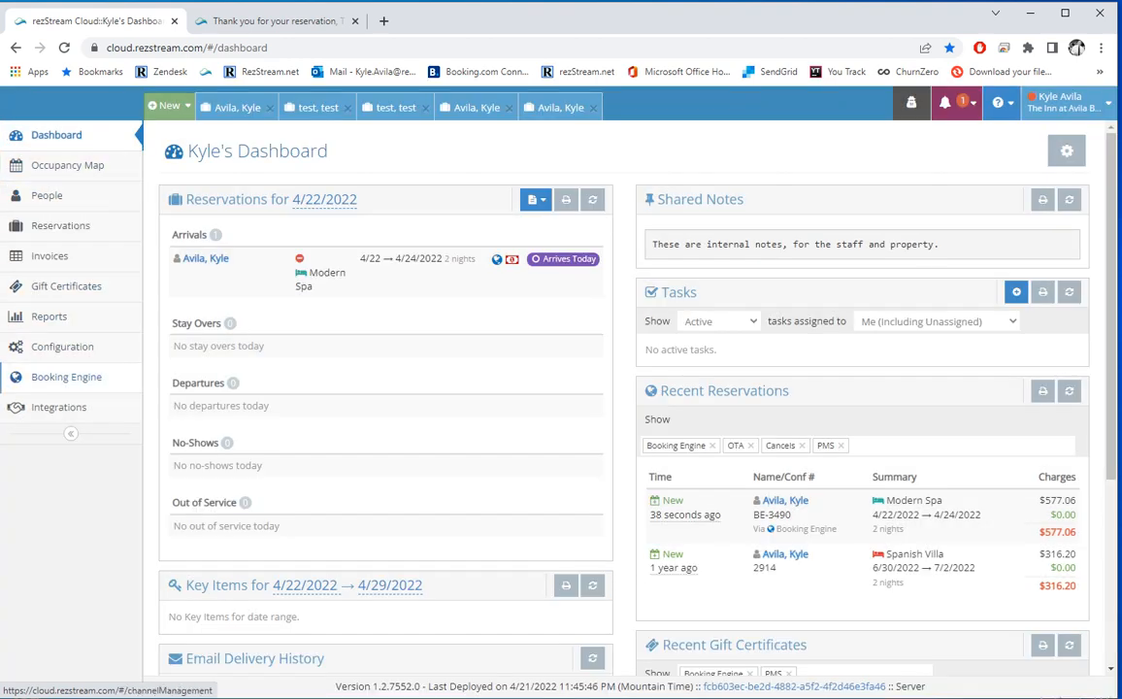
{"action": "left_click", "coordinate": [66, 377]}
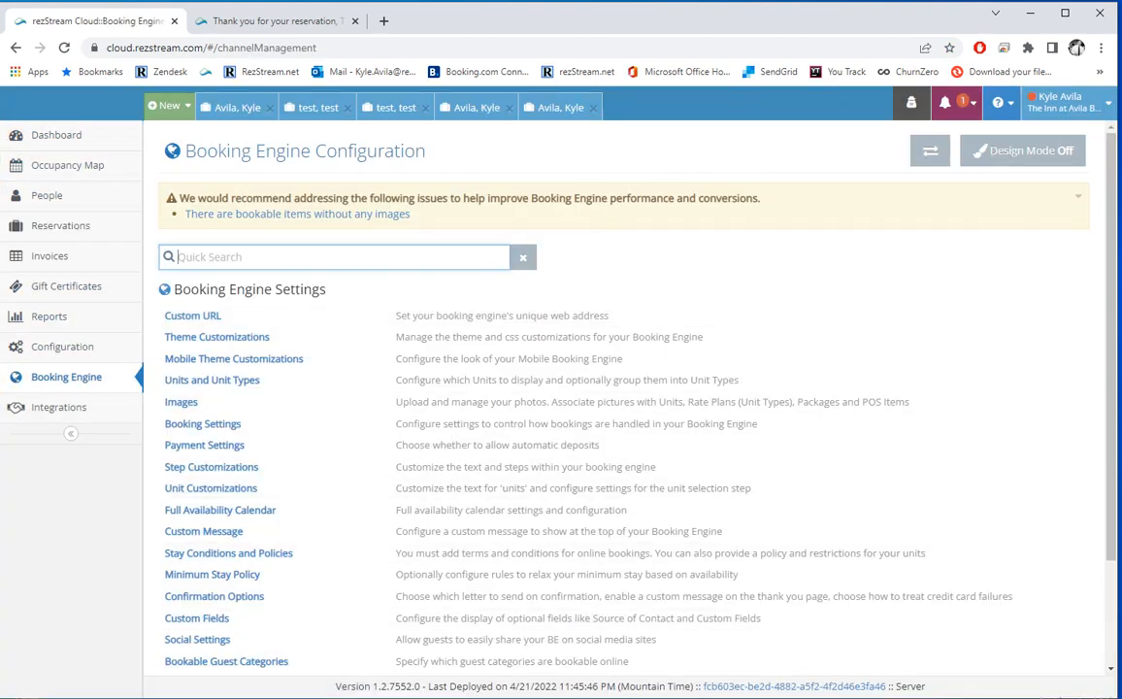